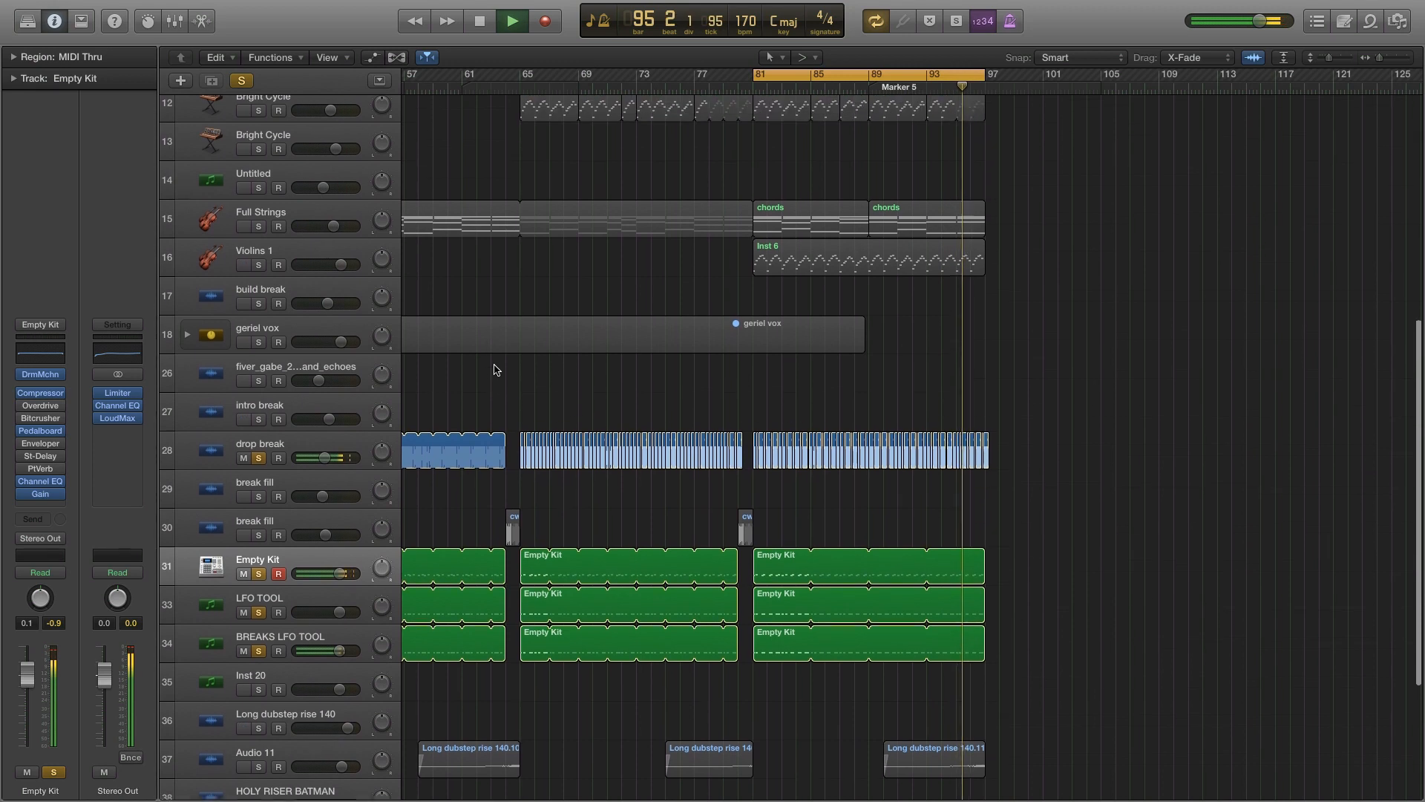
Solo the Violins 1, Full Strings, first Bright Cycle and magical tracks one after another during playback of the Marker 5 section.
left_click(258, 284)
scroll(526, 319, "up", 2)
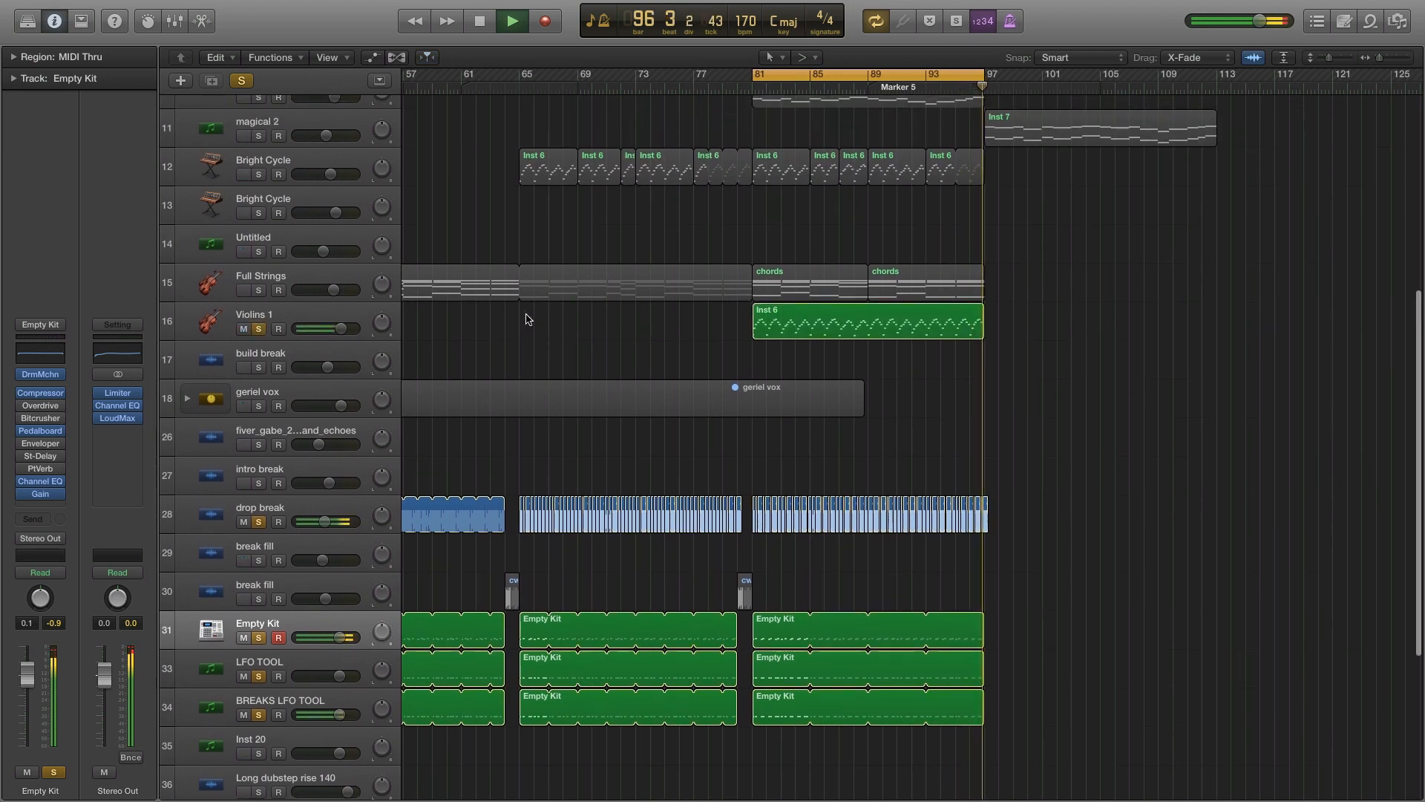
left_click(259, 290)
scroll(560, 362, "up", 5)
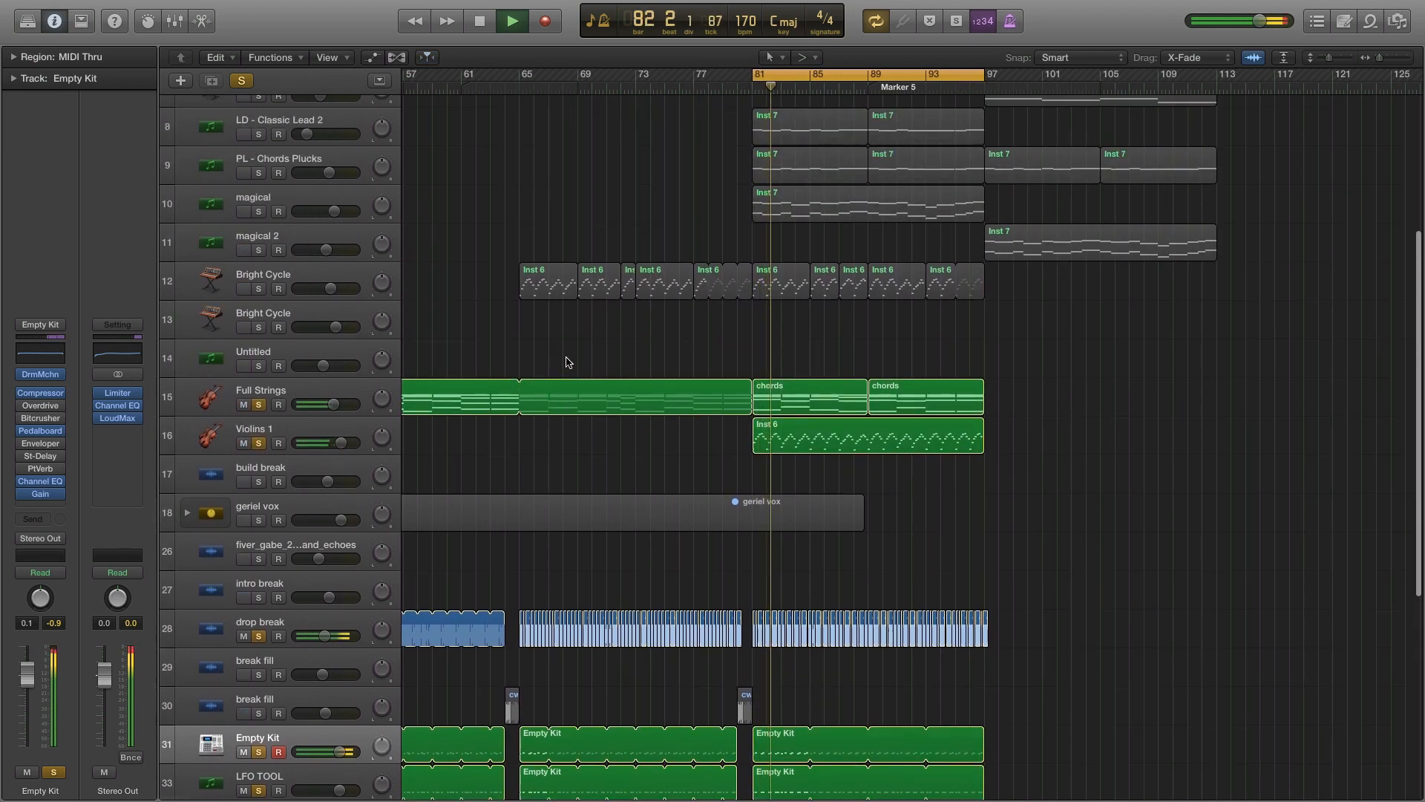
left_click(258, 289)
scroll(509, 359, "up", 6)
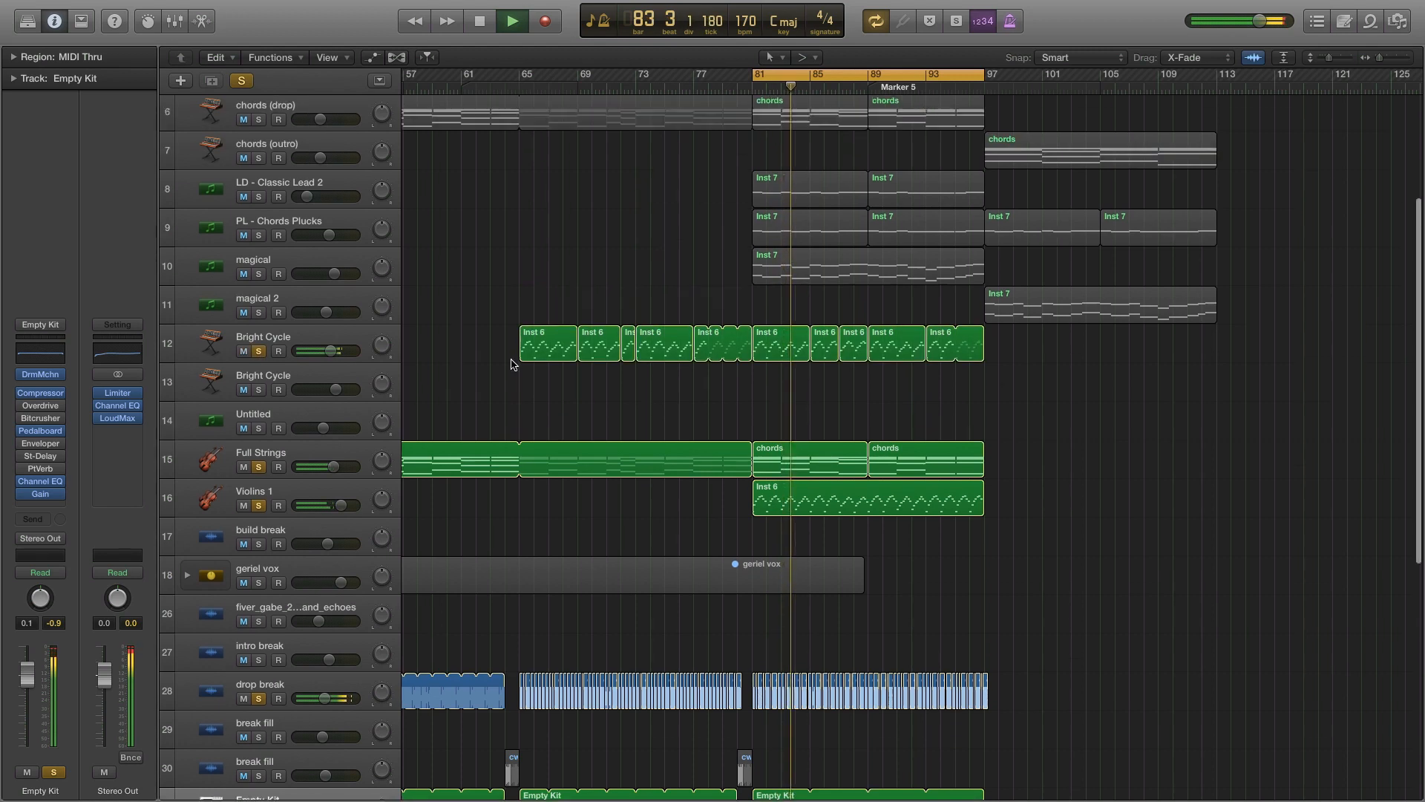
left_click(258, 351)
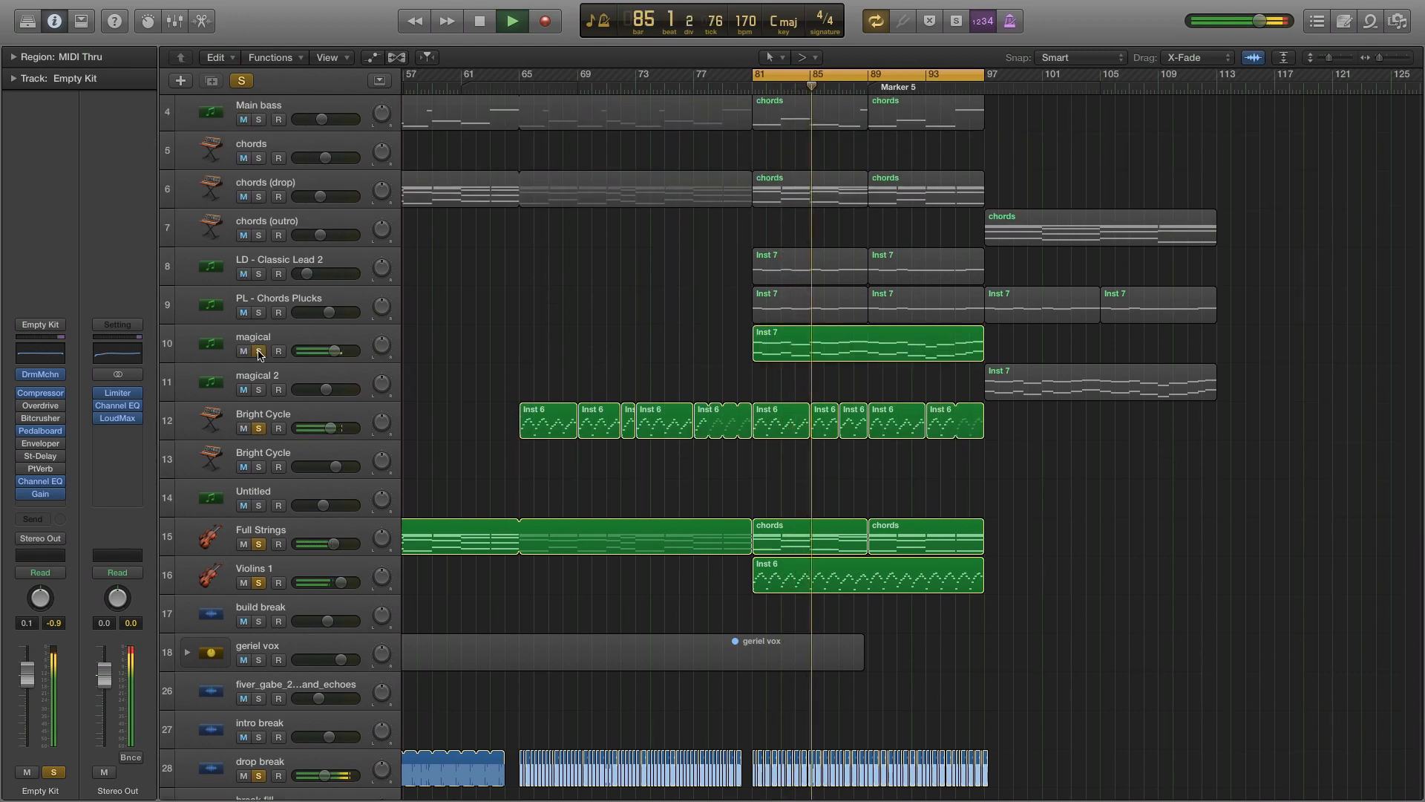
Add PL - Chords Plucks, LD - Classic Lead 2, chords (drop) and Main bass to the solo, listen, and stop playback.
scroll(445, 359, "up", 2)
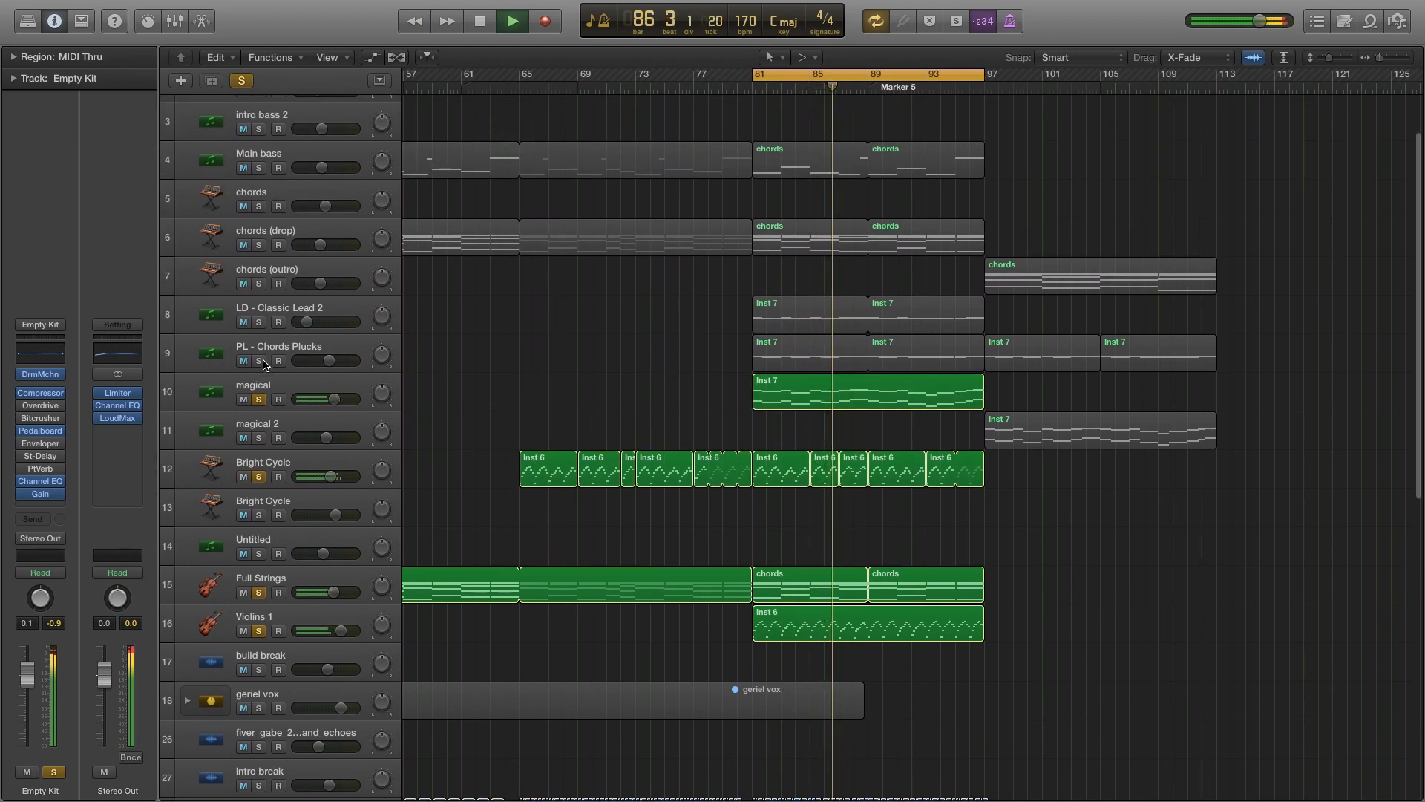
left_click(259, 361)
left_click(258, 326)
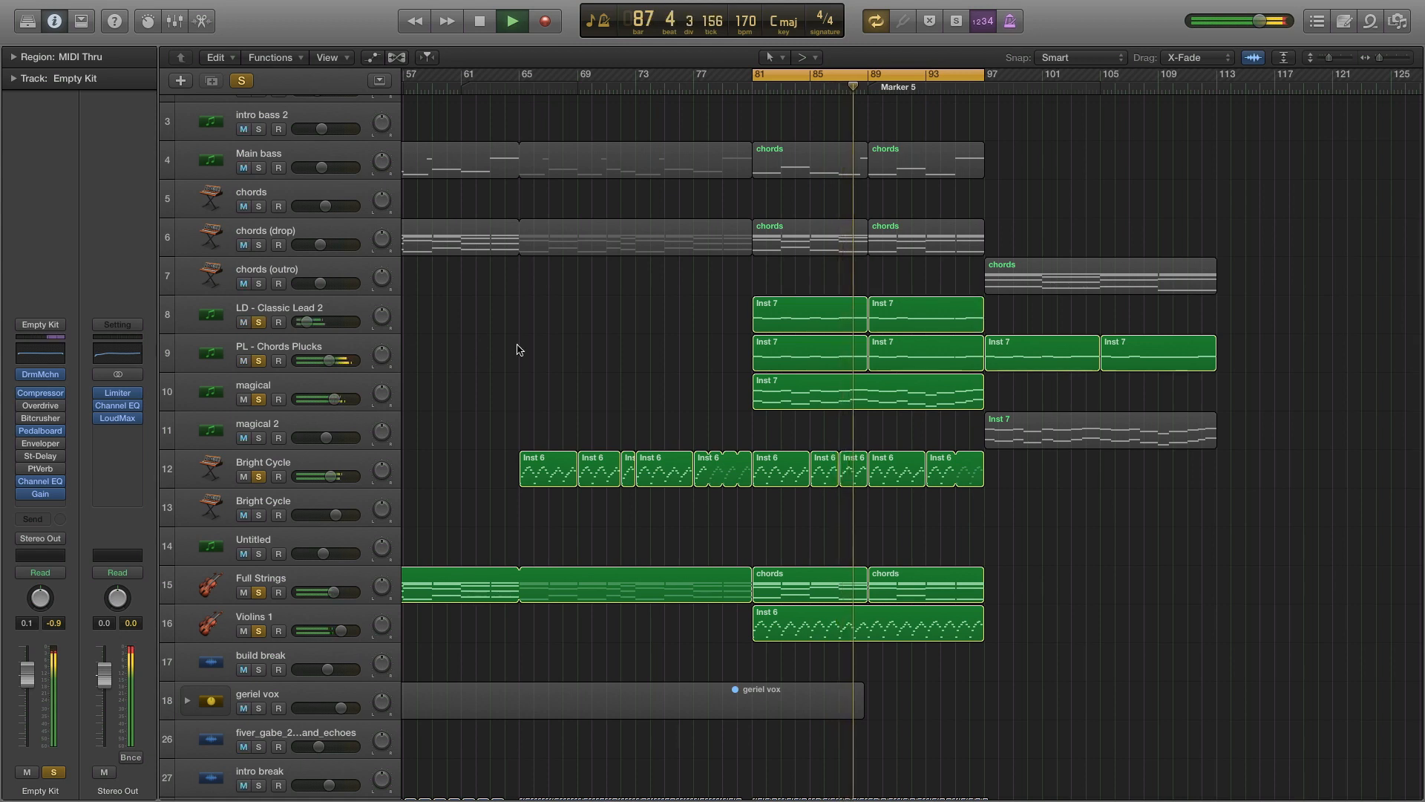
scroll(504, 350, "up", 3)
left_click(259, 315)
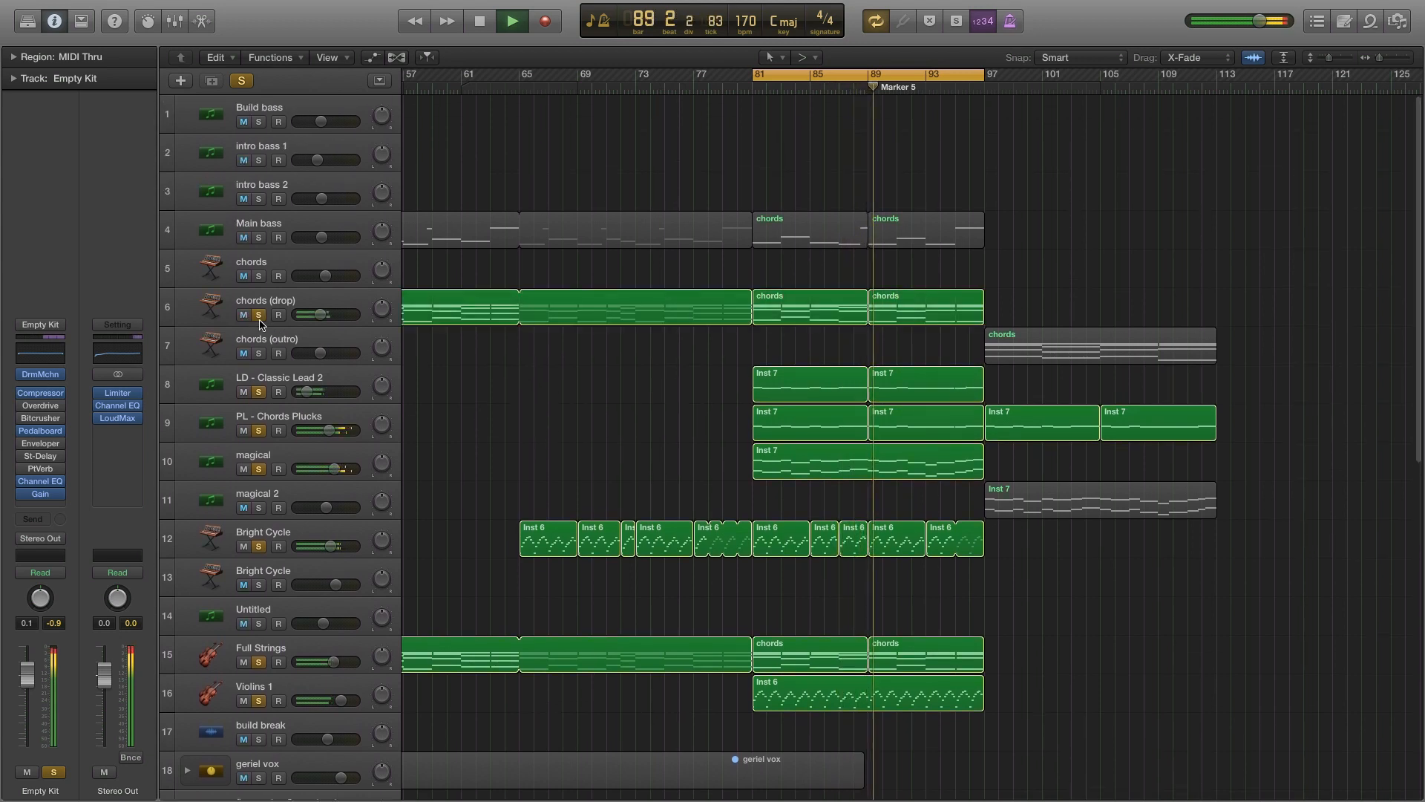
left_click(258, 239)
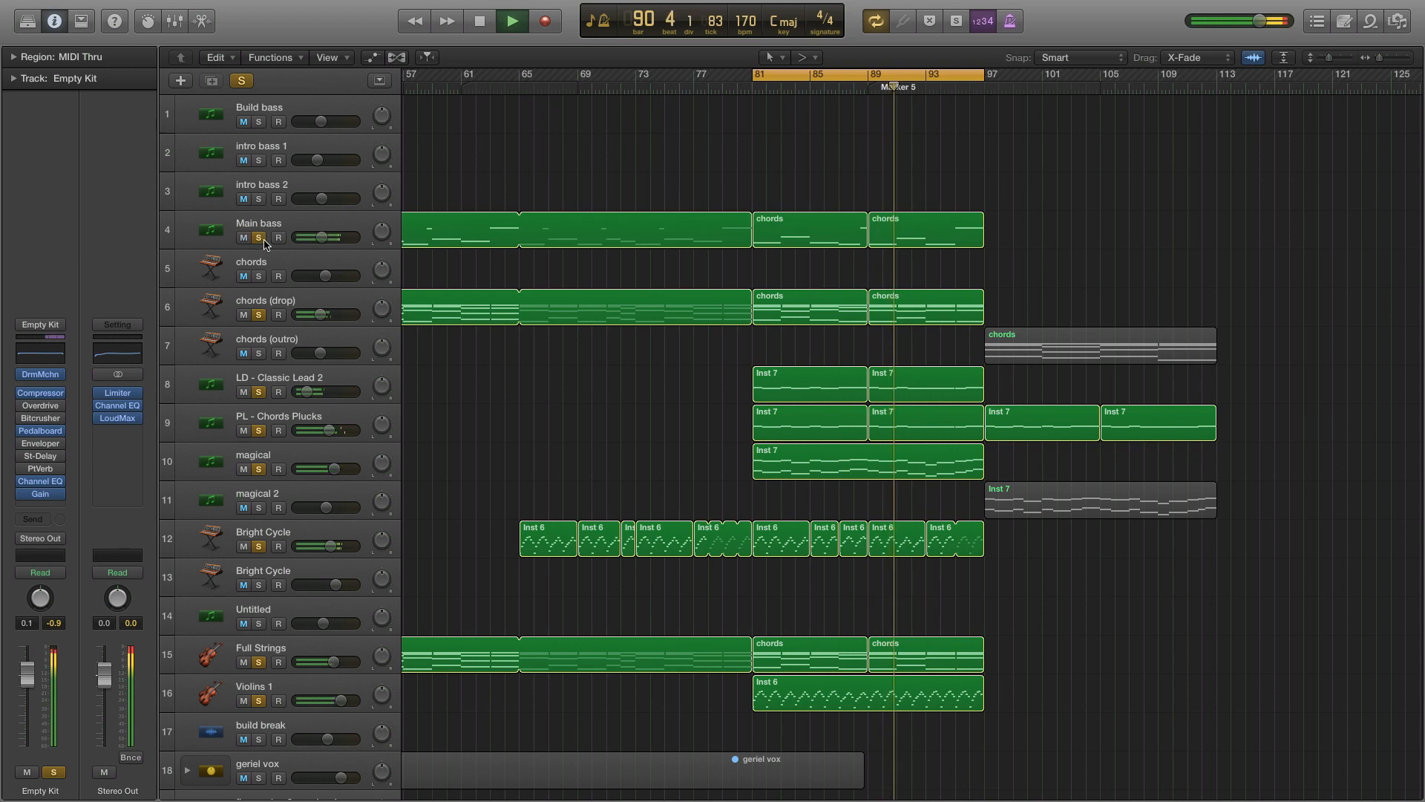
scroll(517, 376, "down", 20)
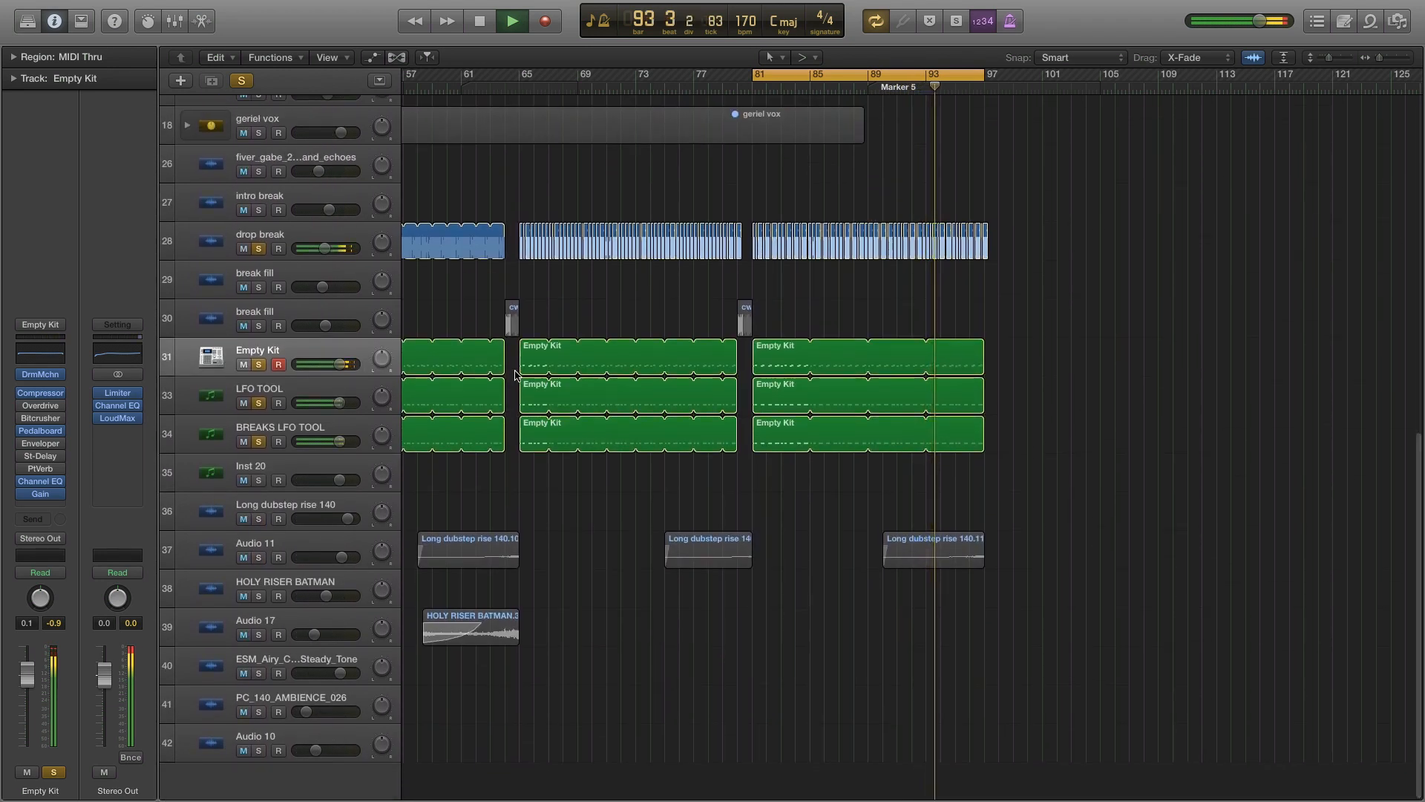
key("space")
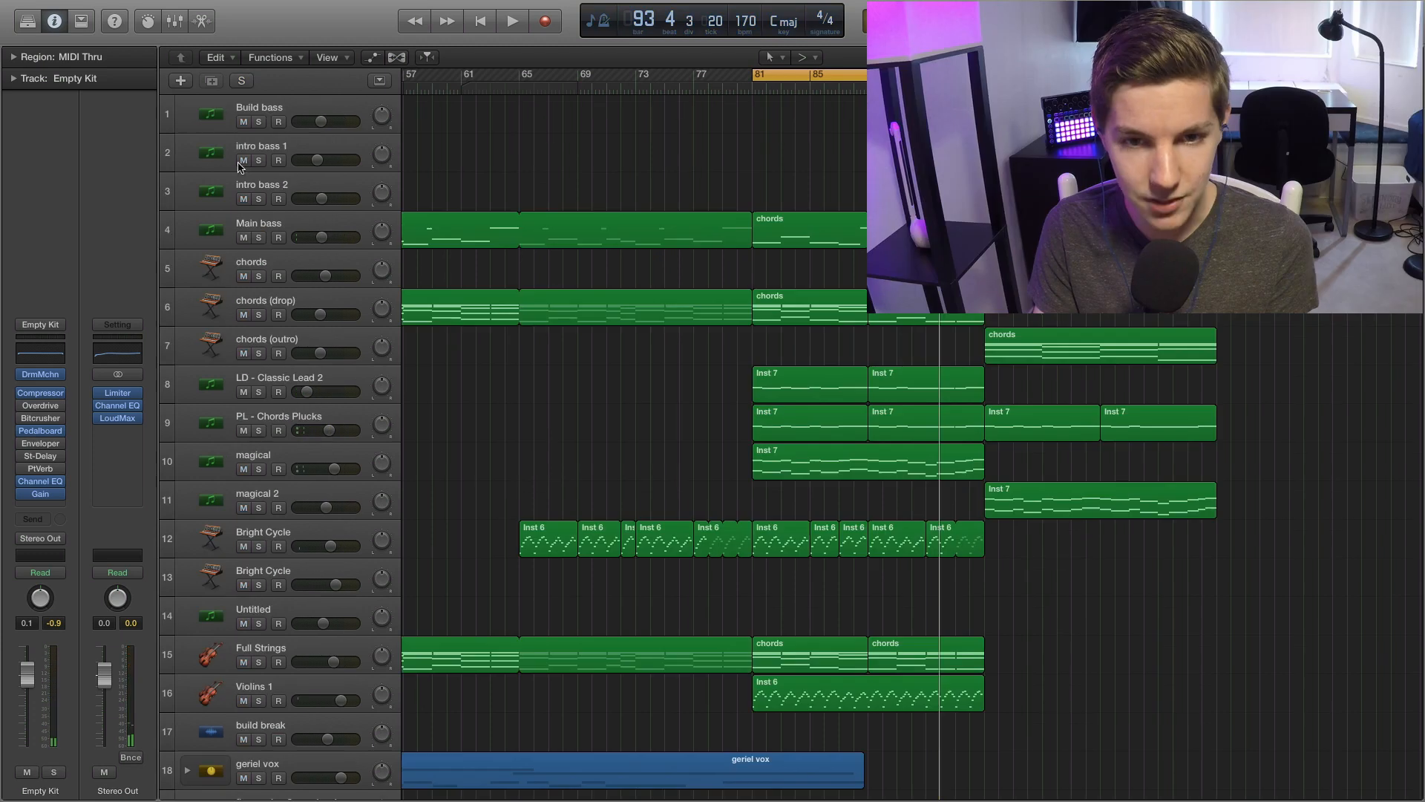
Solo only the Empty Kit drum track and listen to it from bar 81.
scroll(738, 463, "down", 10)
scroll(738, 464, "down", 6)
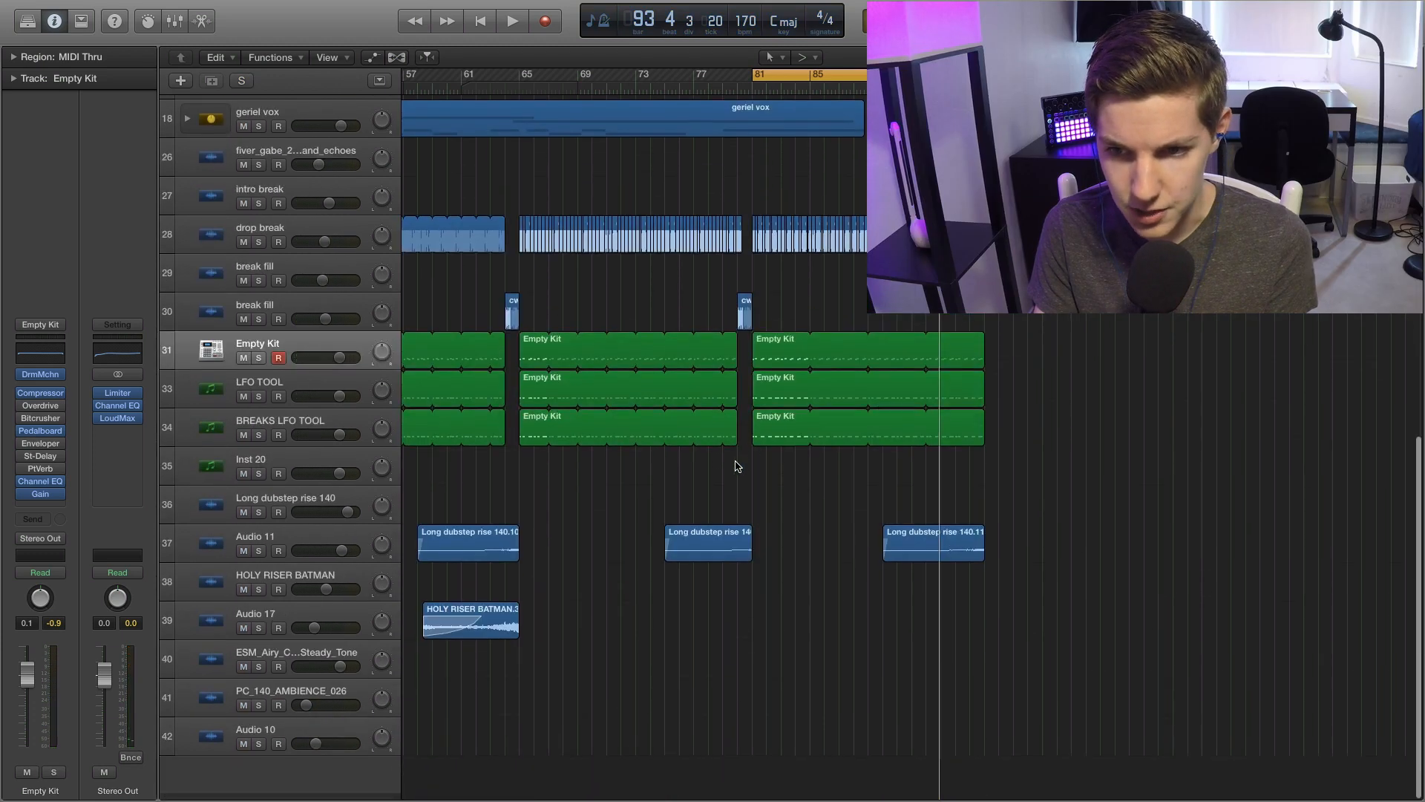
left_click(258, 365)
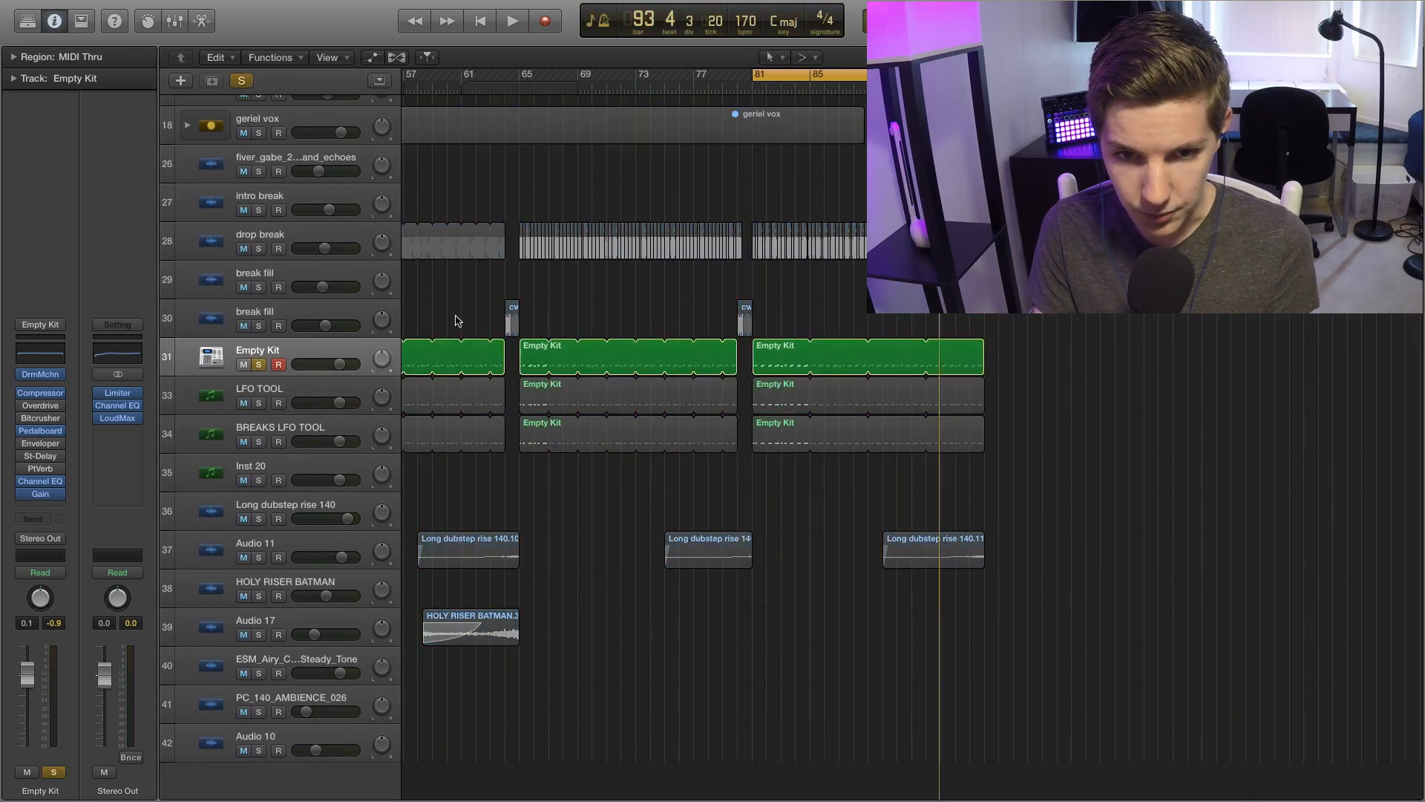
key("space")
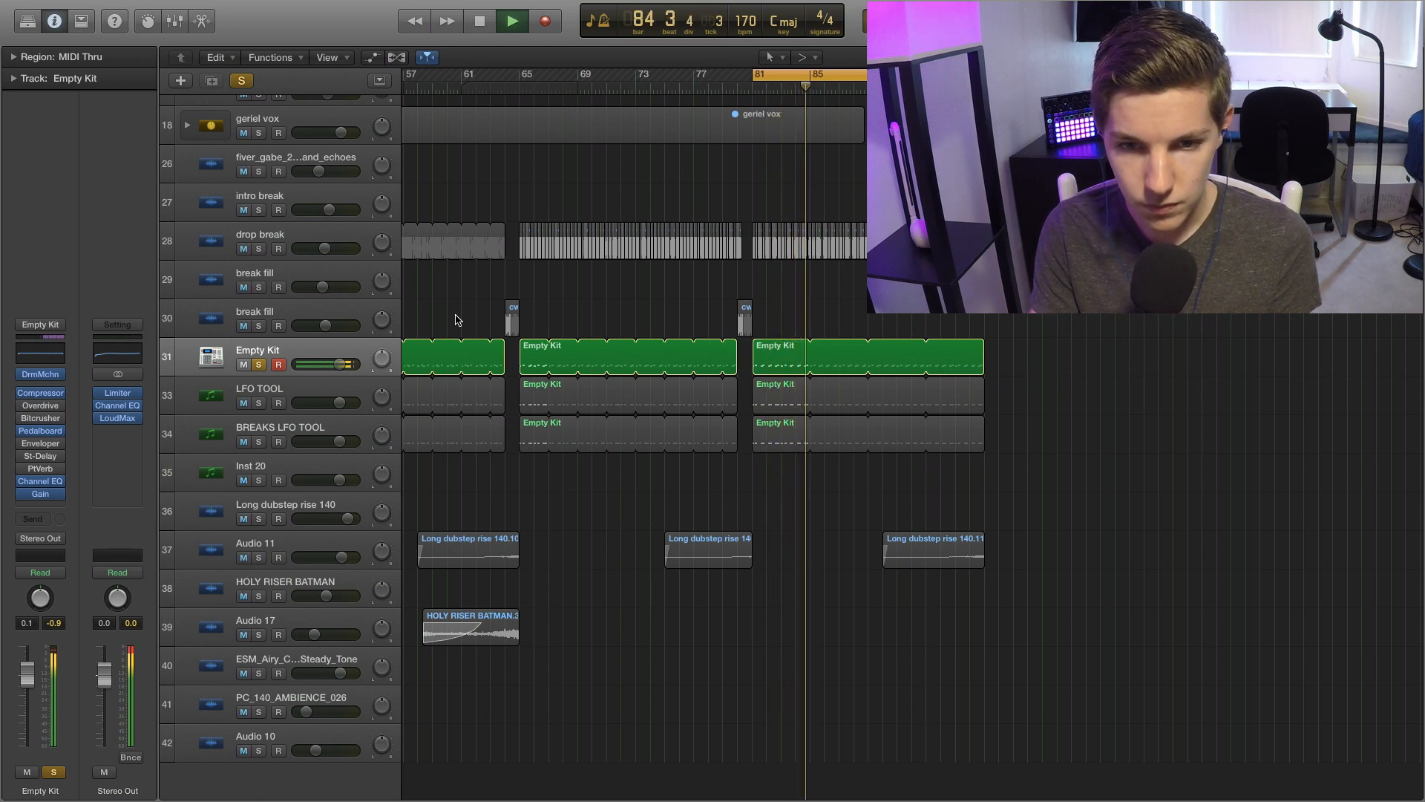
key("space")
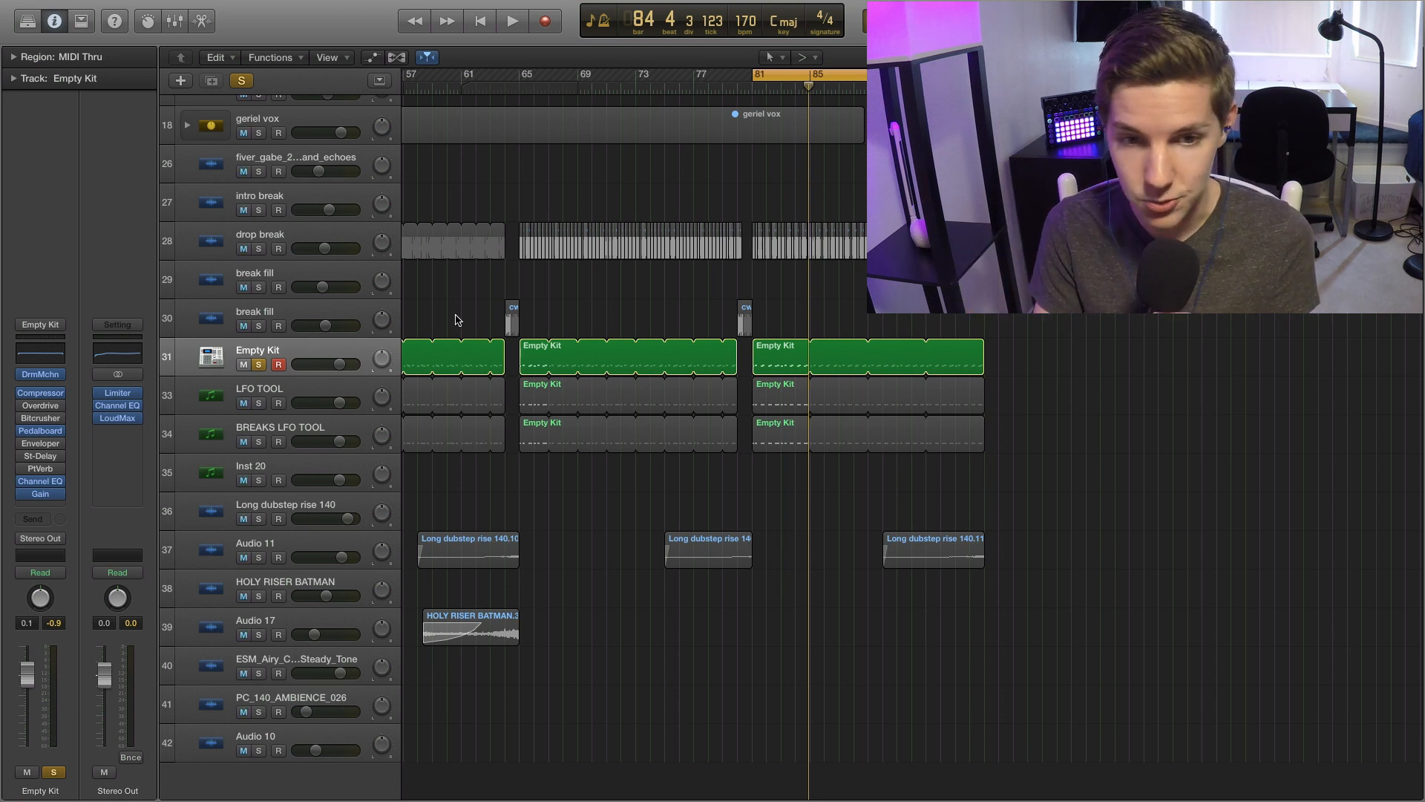
Replay the drums from bar 81, adding the BREAKS LFO TOOL and drop break tracks to the solo.
key("space")
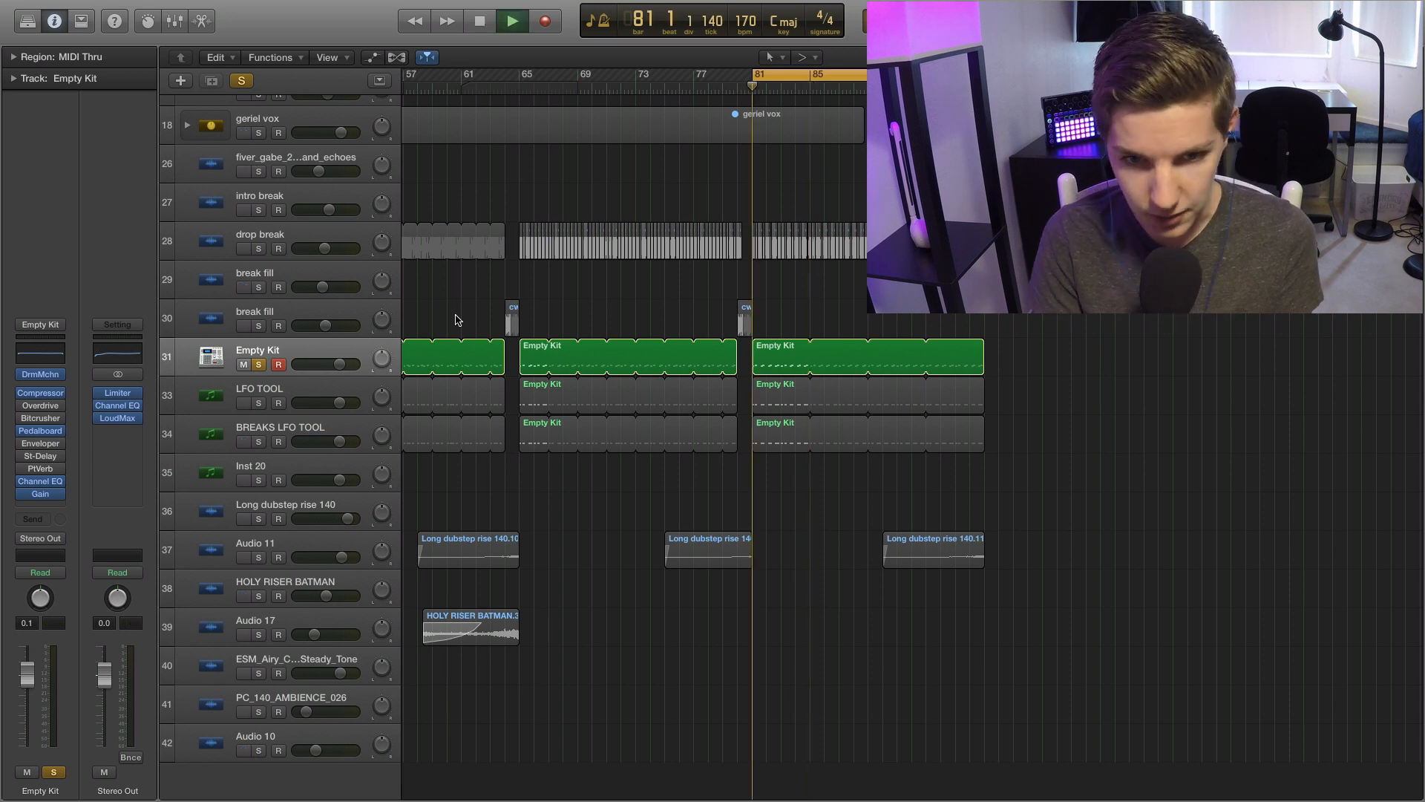
left_click(259, 442)
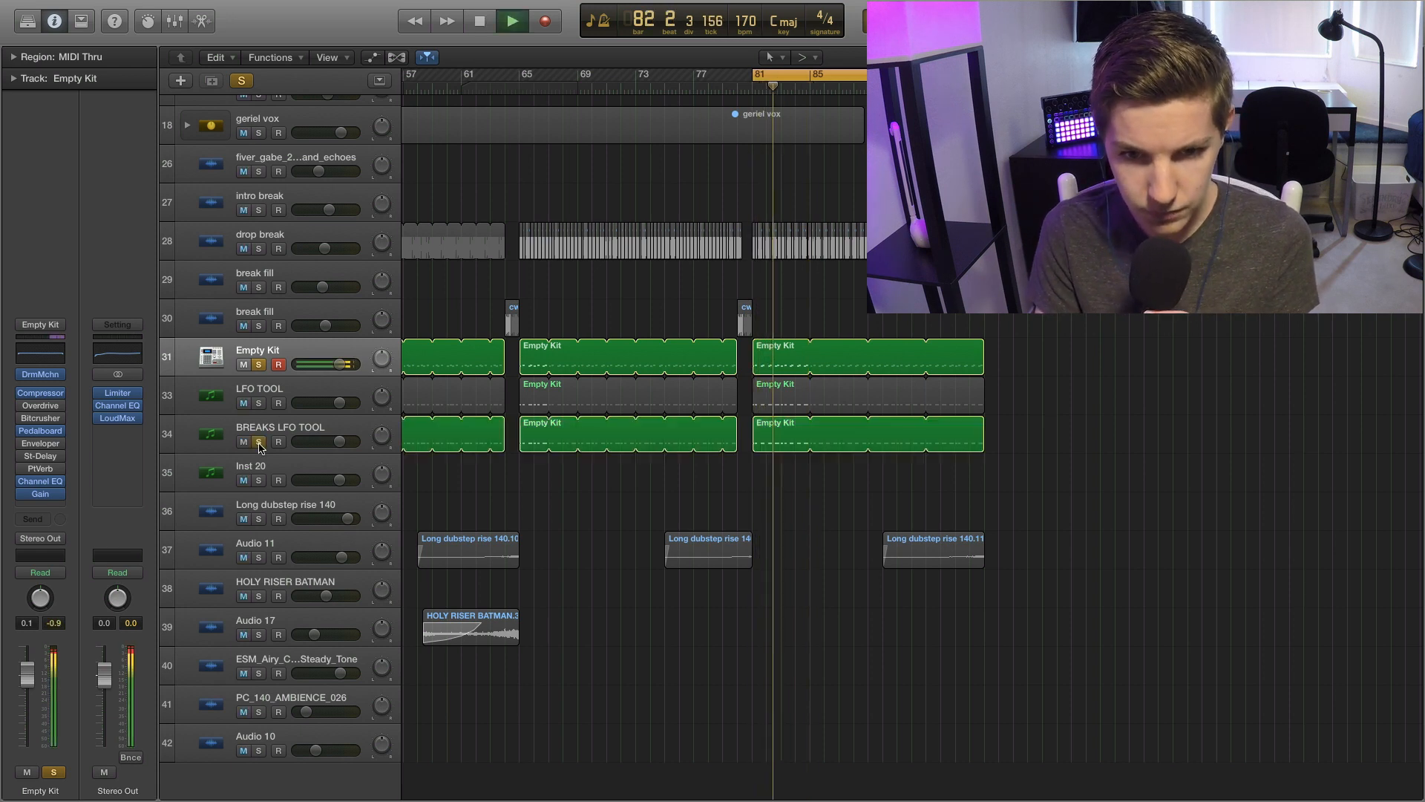
left_click(258, 248)
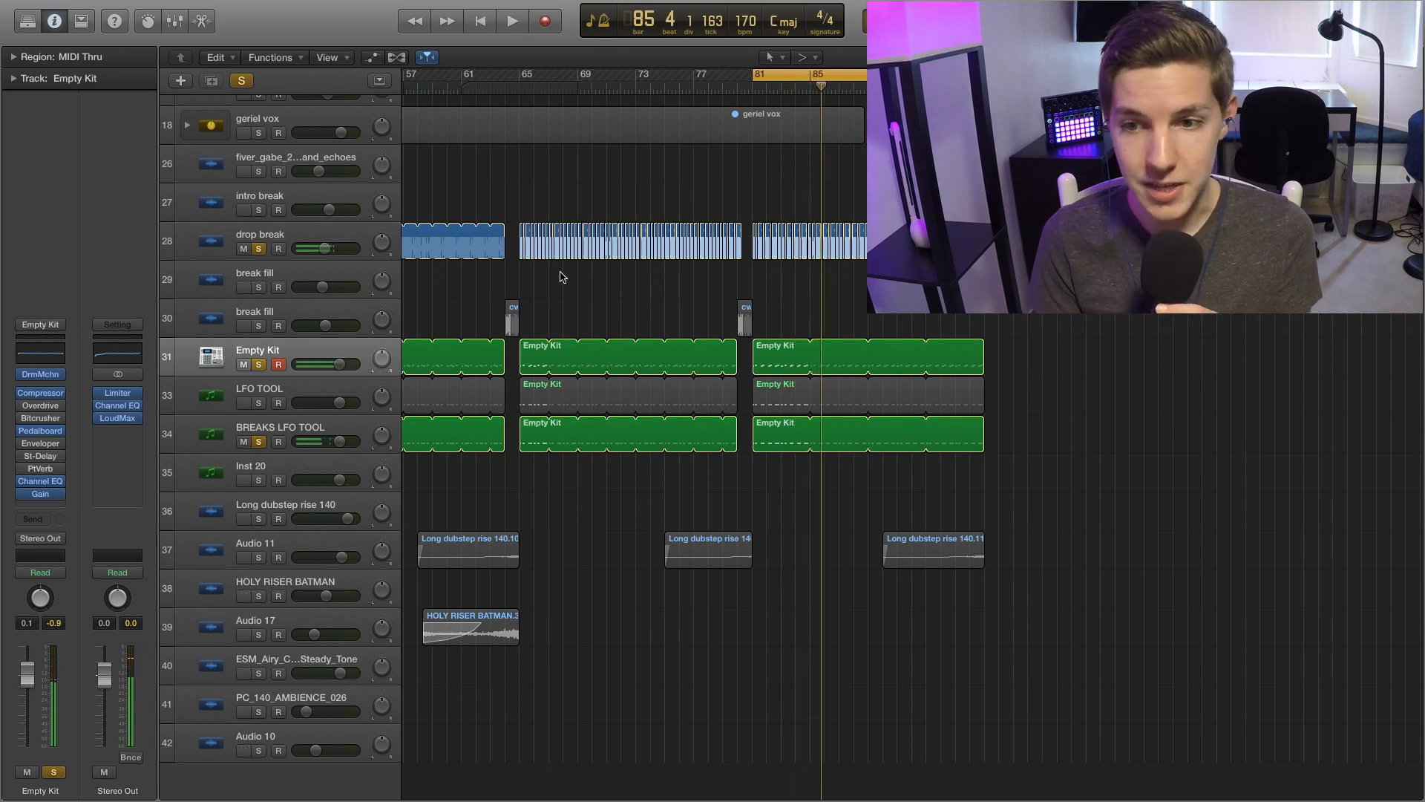
Solo only the intro break track at the start of the arrangement and listen to its Siberia break regions.
scroll(767, 75, "left", 15)
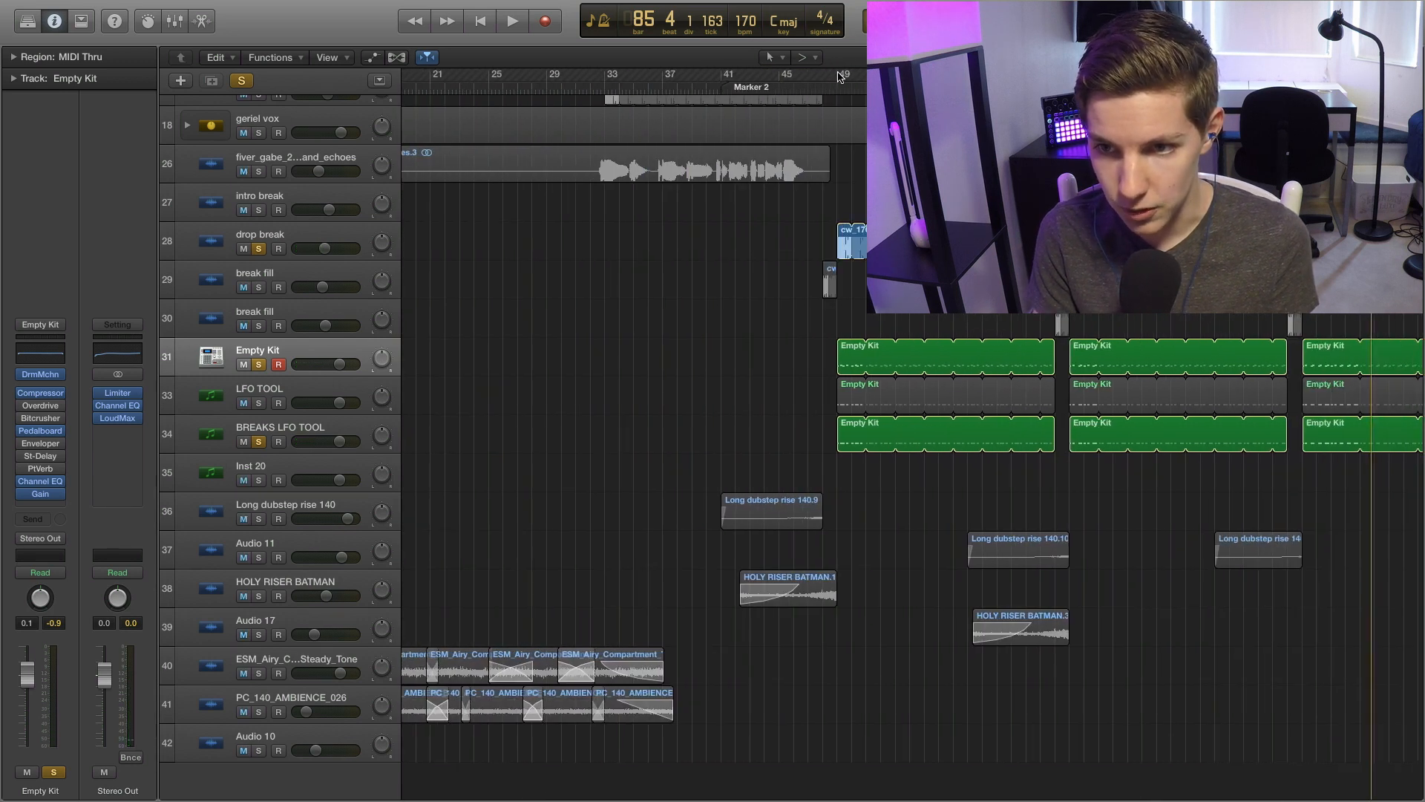
left_click(851, 242)
left_click(257, 367)
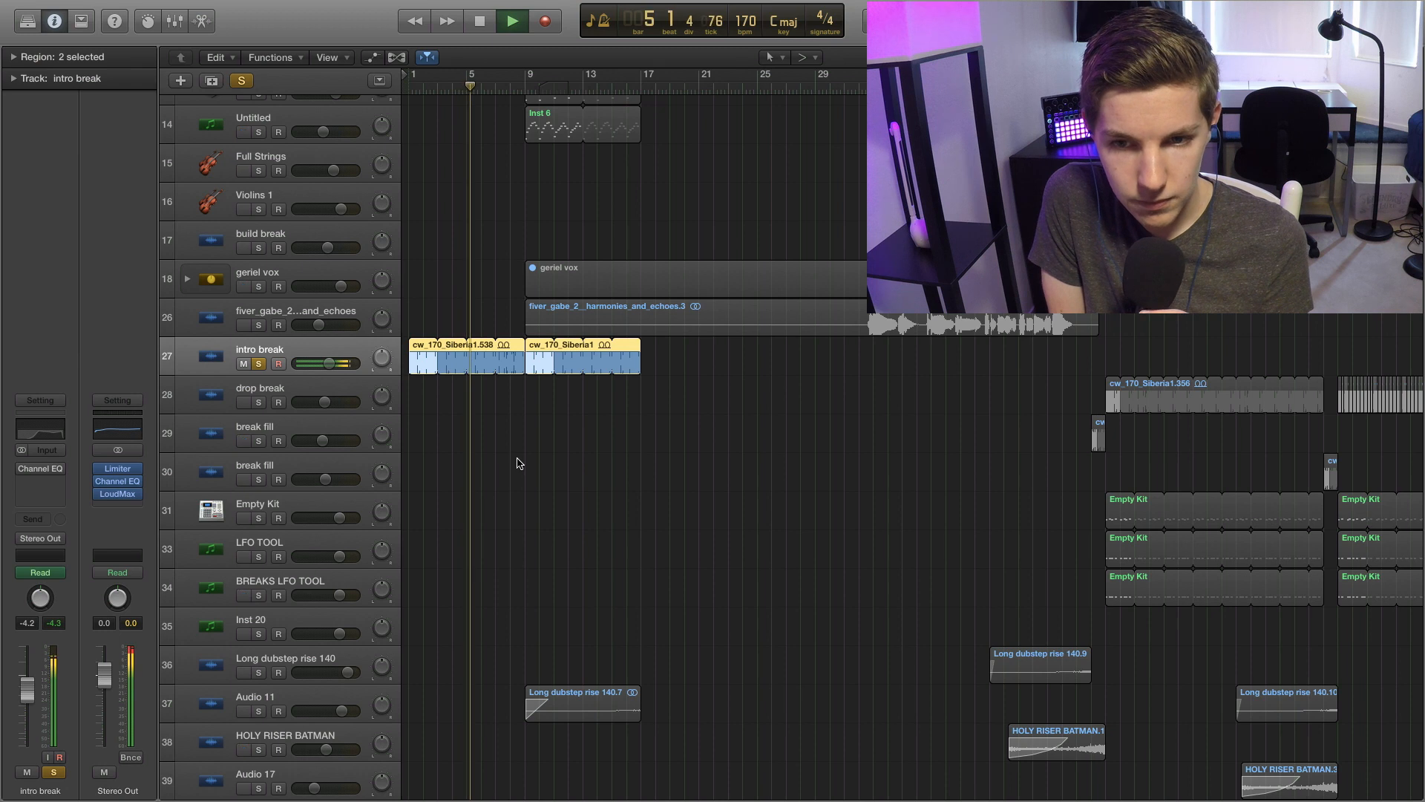
key("space")
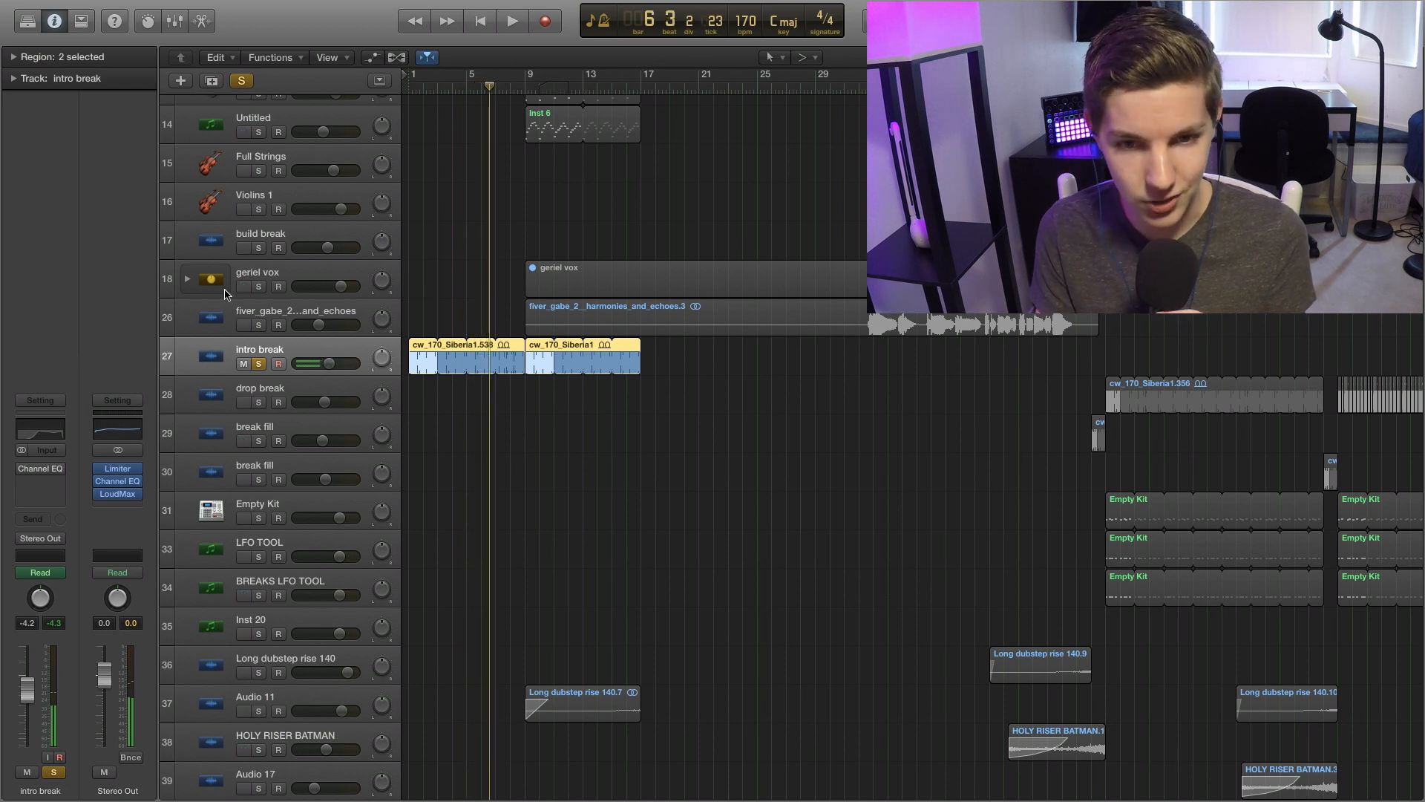
Enable the Channel EQ on the intro break track and replay the break from the beginning.
left_click(478, 20)
key("space")
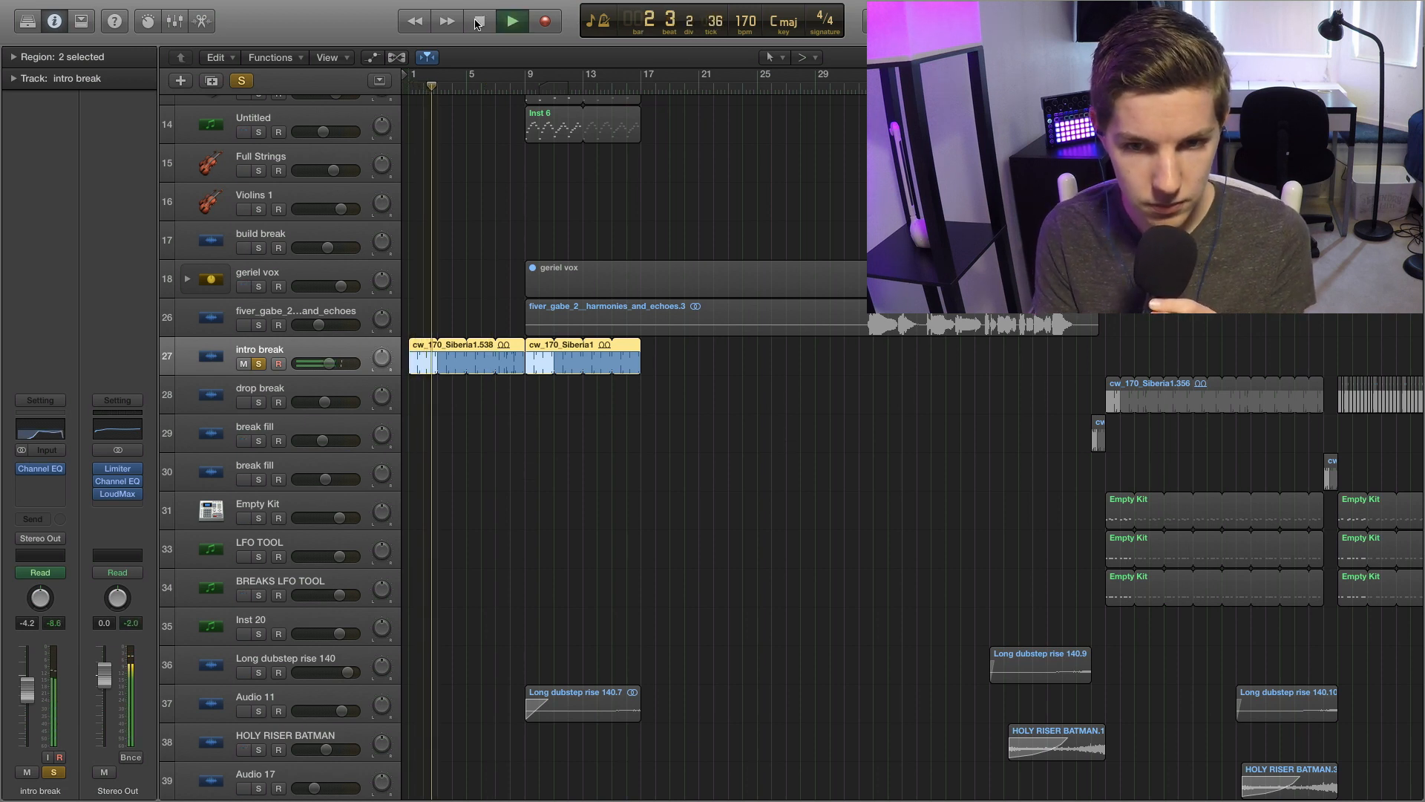
key("space")
Set the playhead to bar 81 and solo the drop break and BREAKS LFO TOOL tracks.
scroll(741, 350, "right", 2)
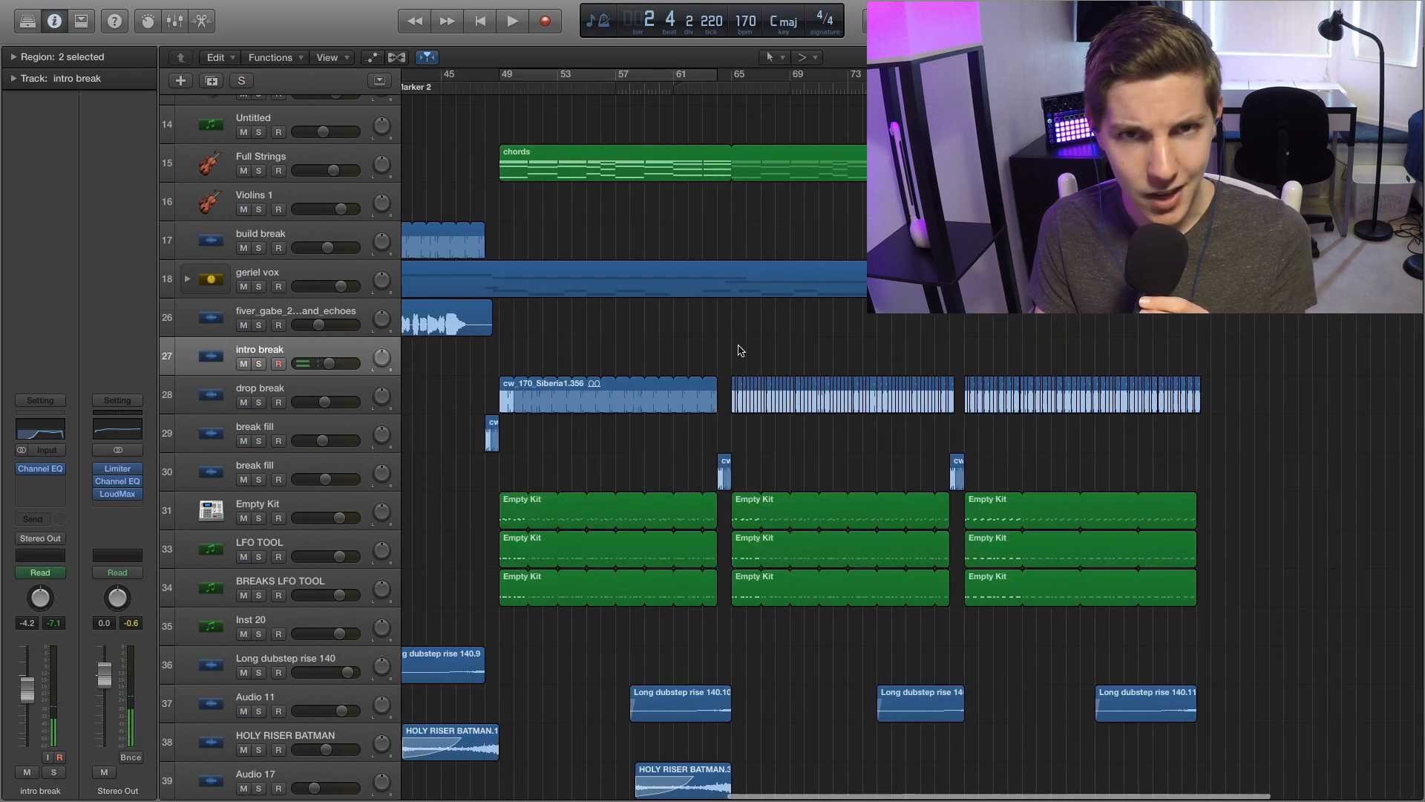
scroll(746, 345, "right", 3)
scroll(757, 342, "down", 5)
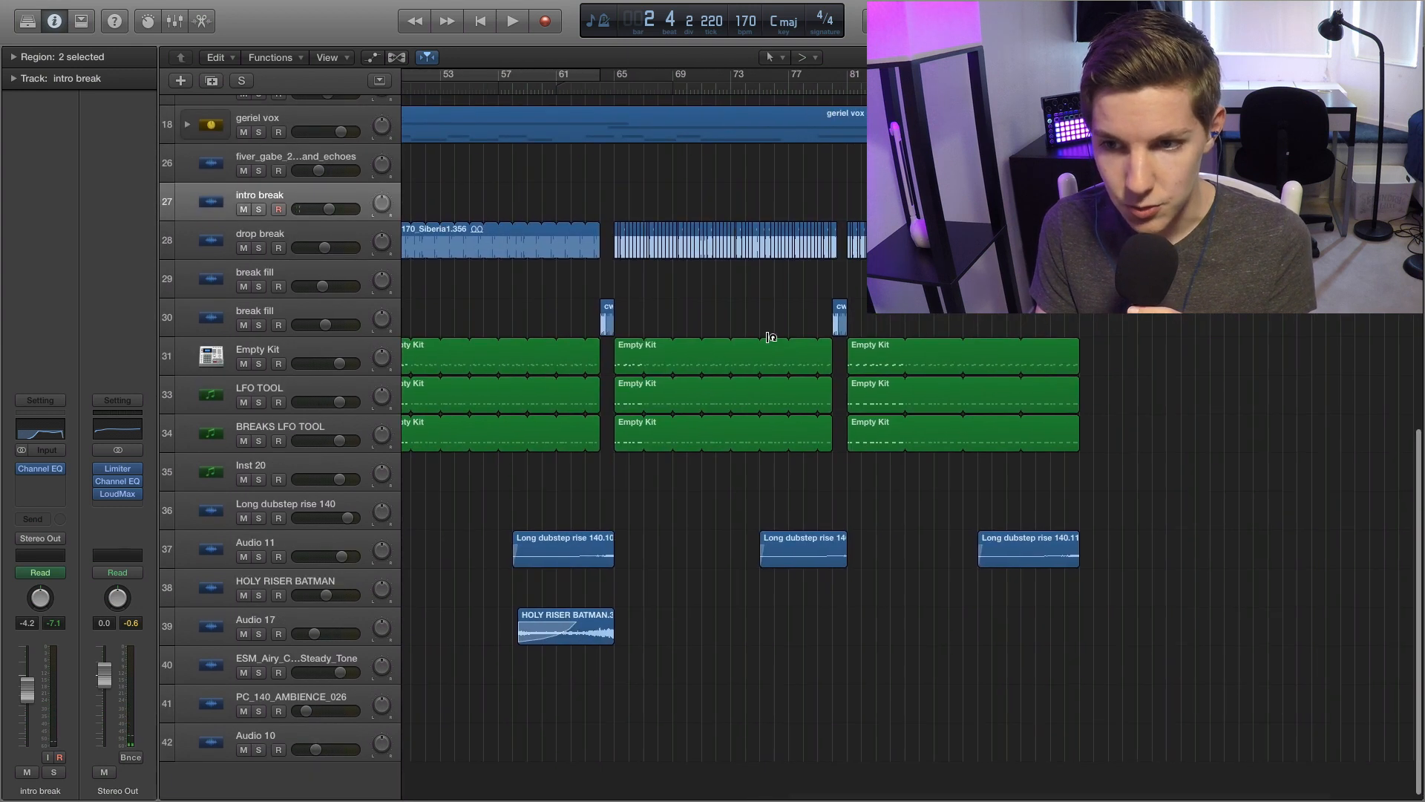
scroll(771, 338, "up", 1)
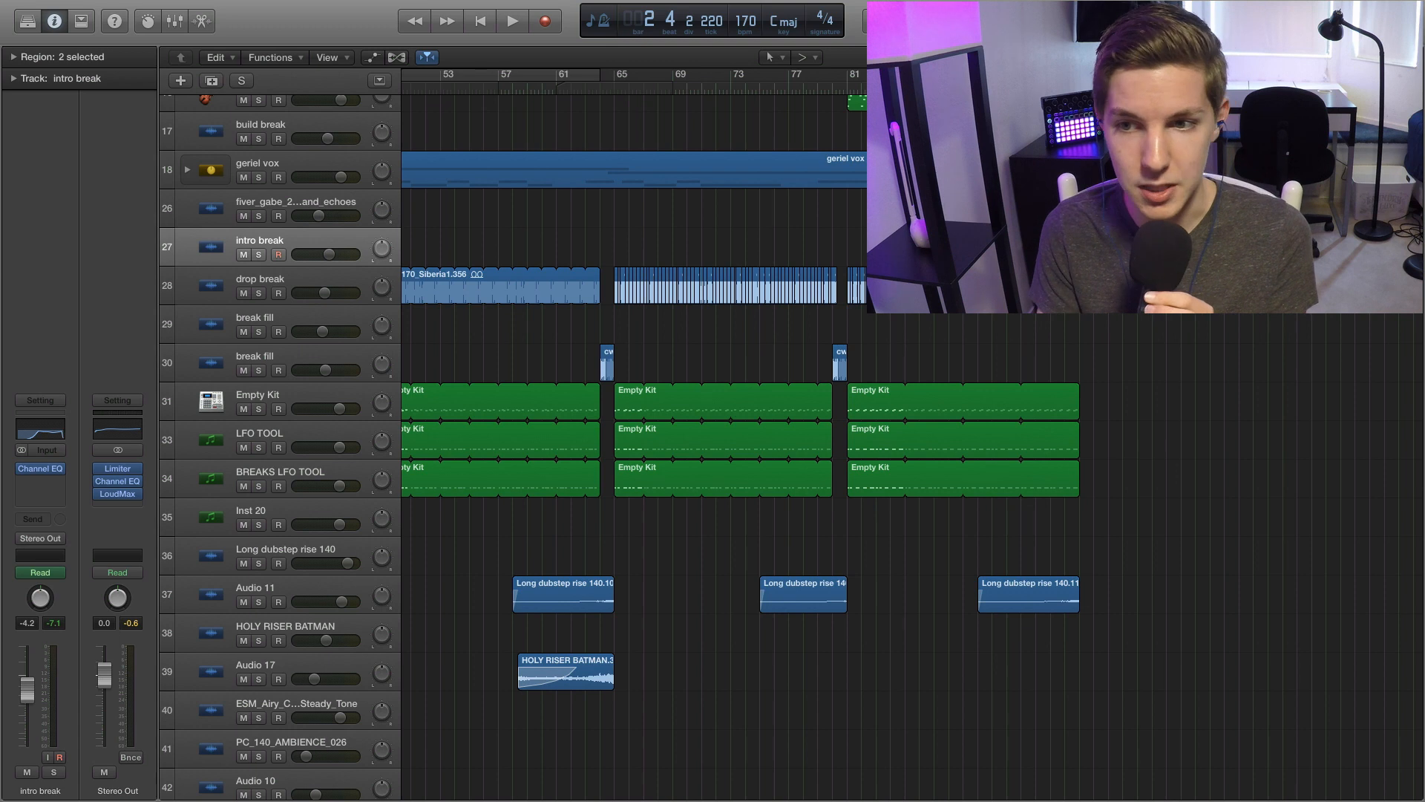
left_click(850, 88)
left_click(258, 293)
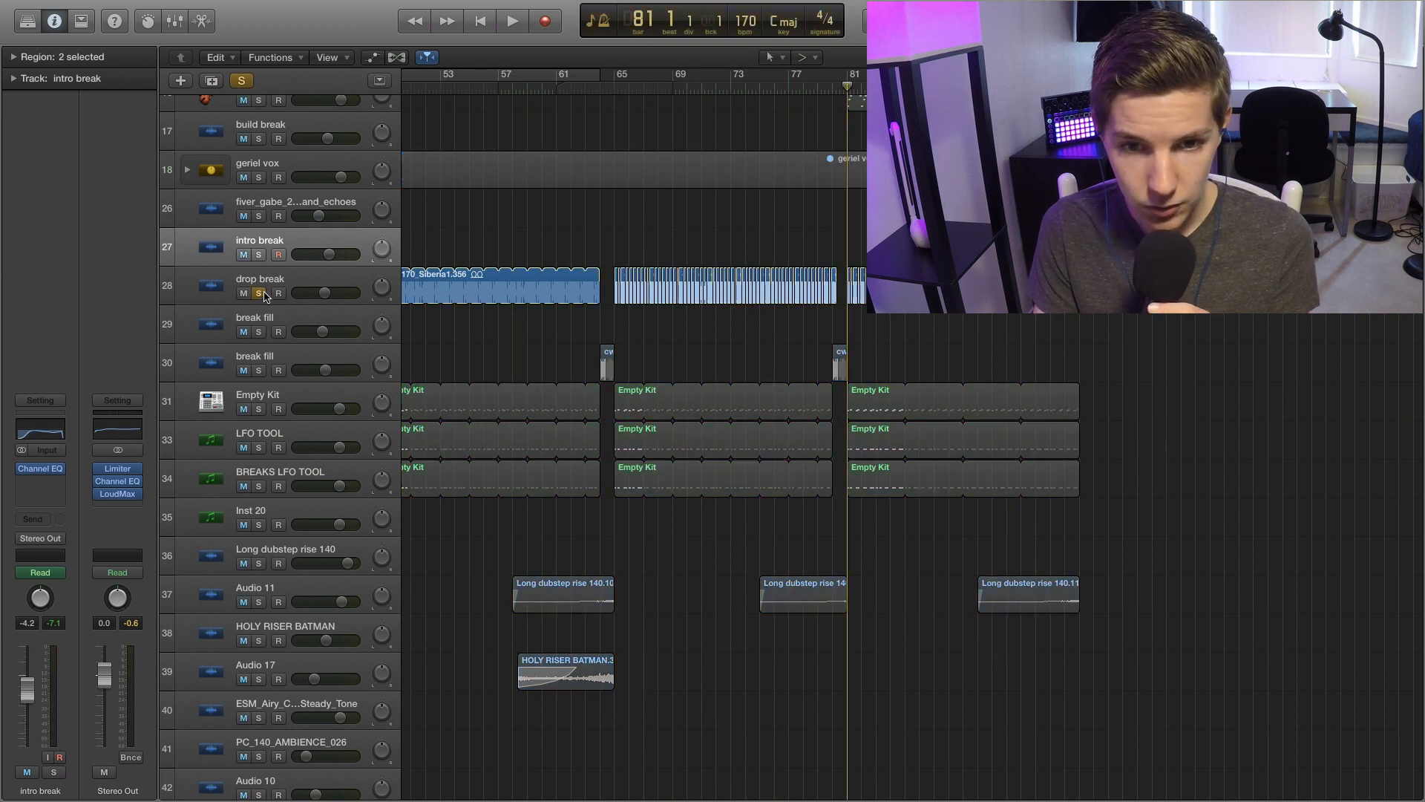
left_click(288, 286)
left_click(259, 486)
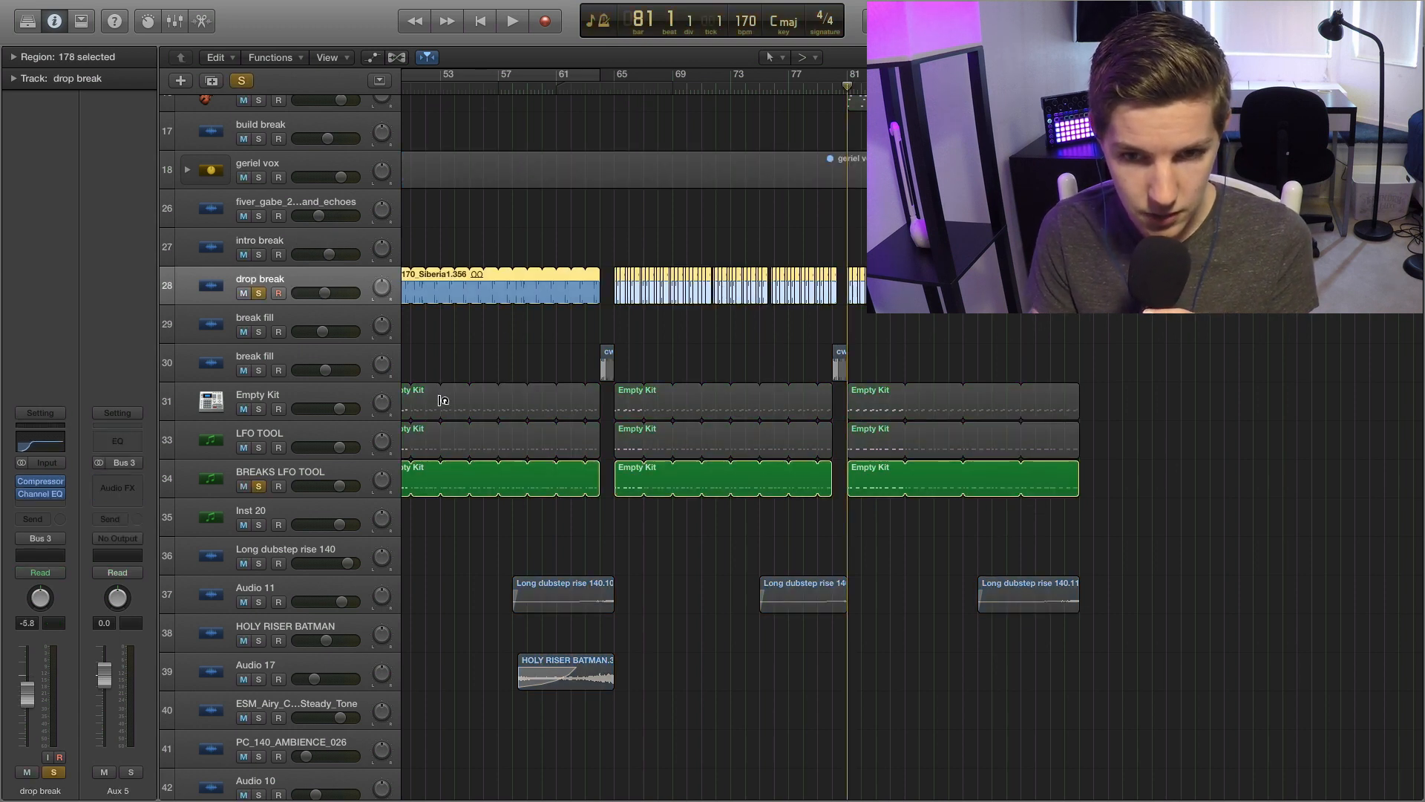
Play the soloed break briefly and open the LFOTool plug-in of the BREAKS LFO TOOL track.
key("space")
left_click(288, 475)
key("space")
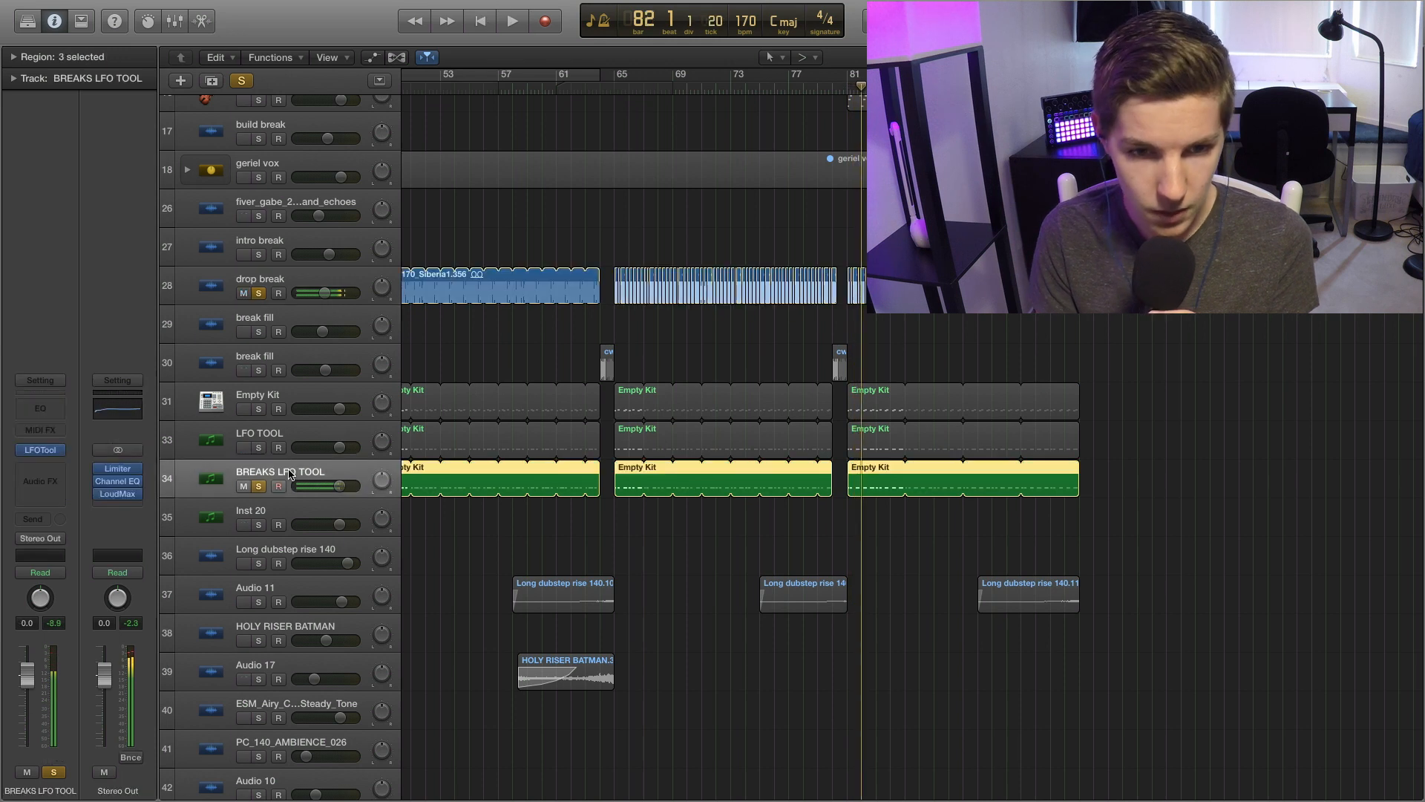
left_click(43, 451)
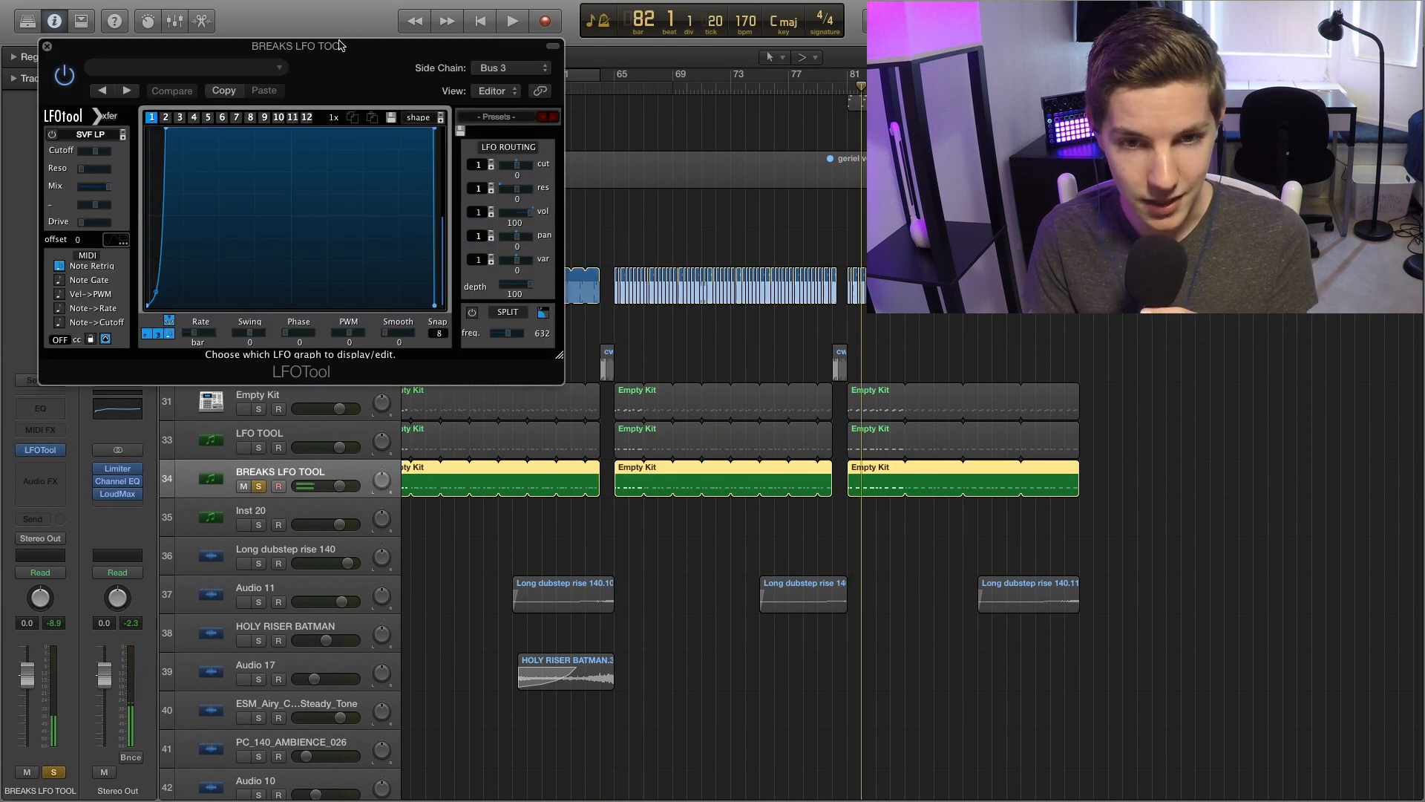
left_click_drag(353, 66, 678, 204)
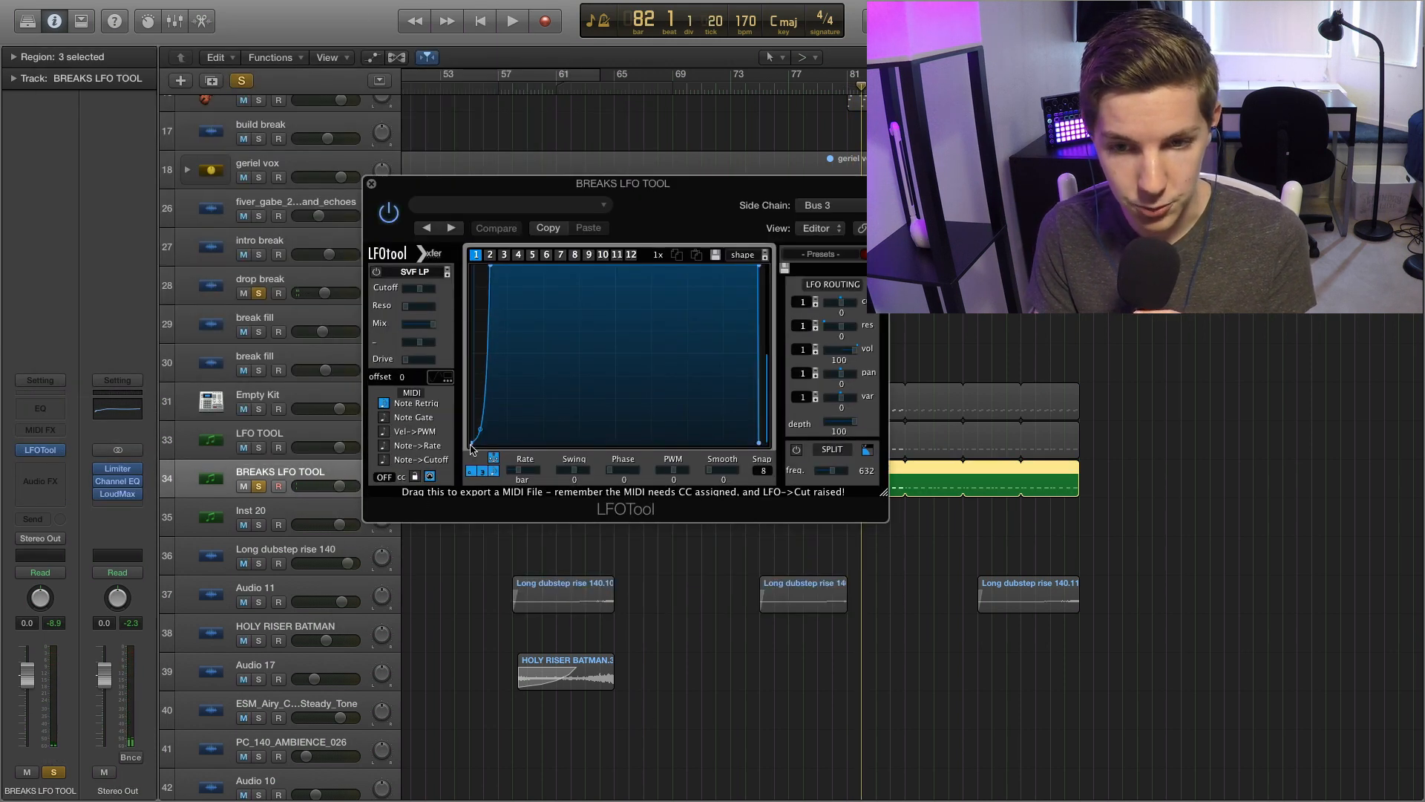
Flatten the LFOTool curve by raising its starting point to the top, and listen to the break from bar 81.
left_click_drag(473, 445, 440, 154)
left_click_drag(742, 185, 492, 190)
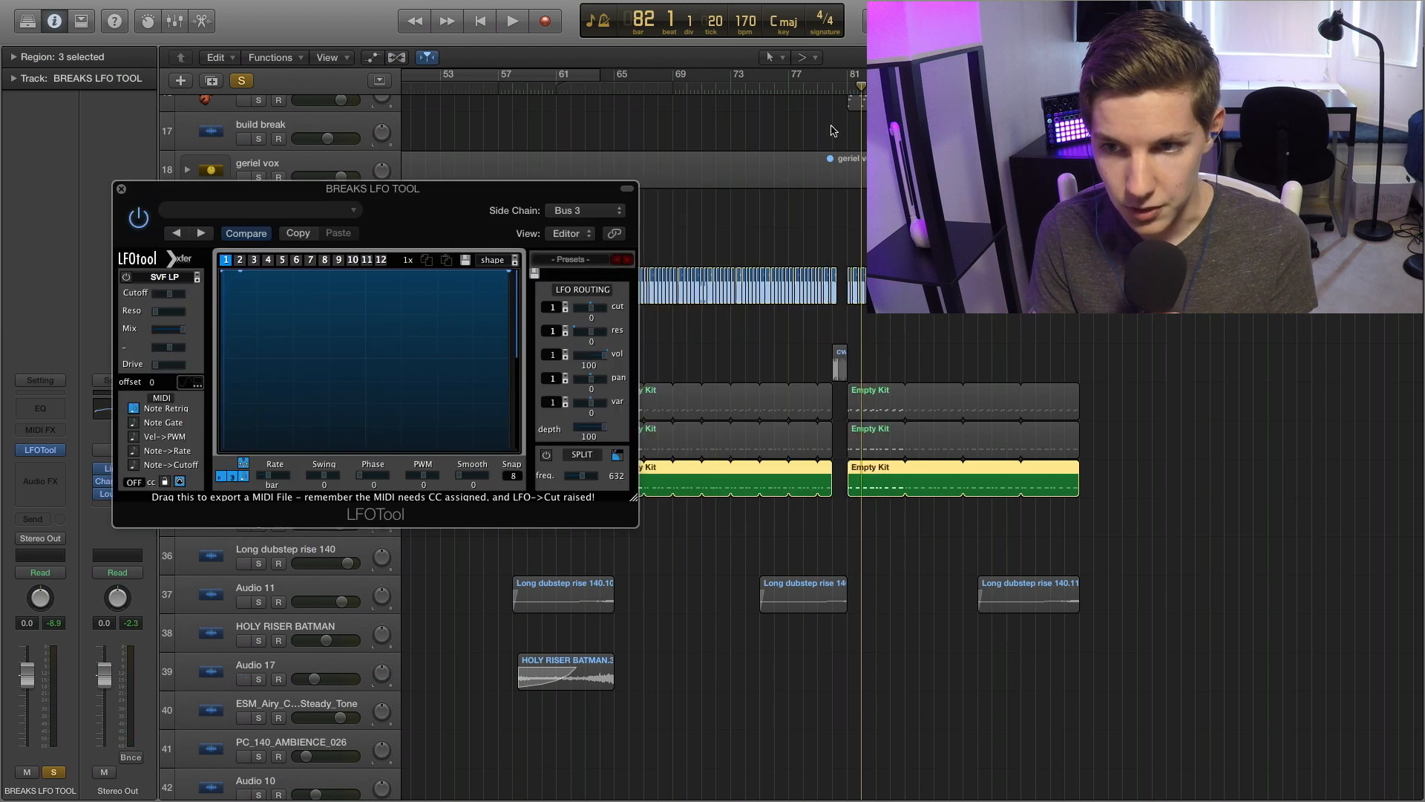
left_click(856, 94)
key("space")
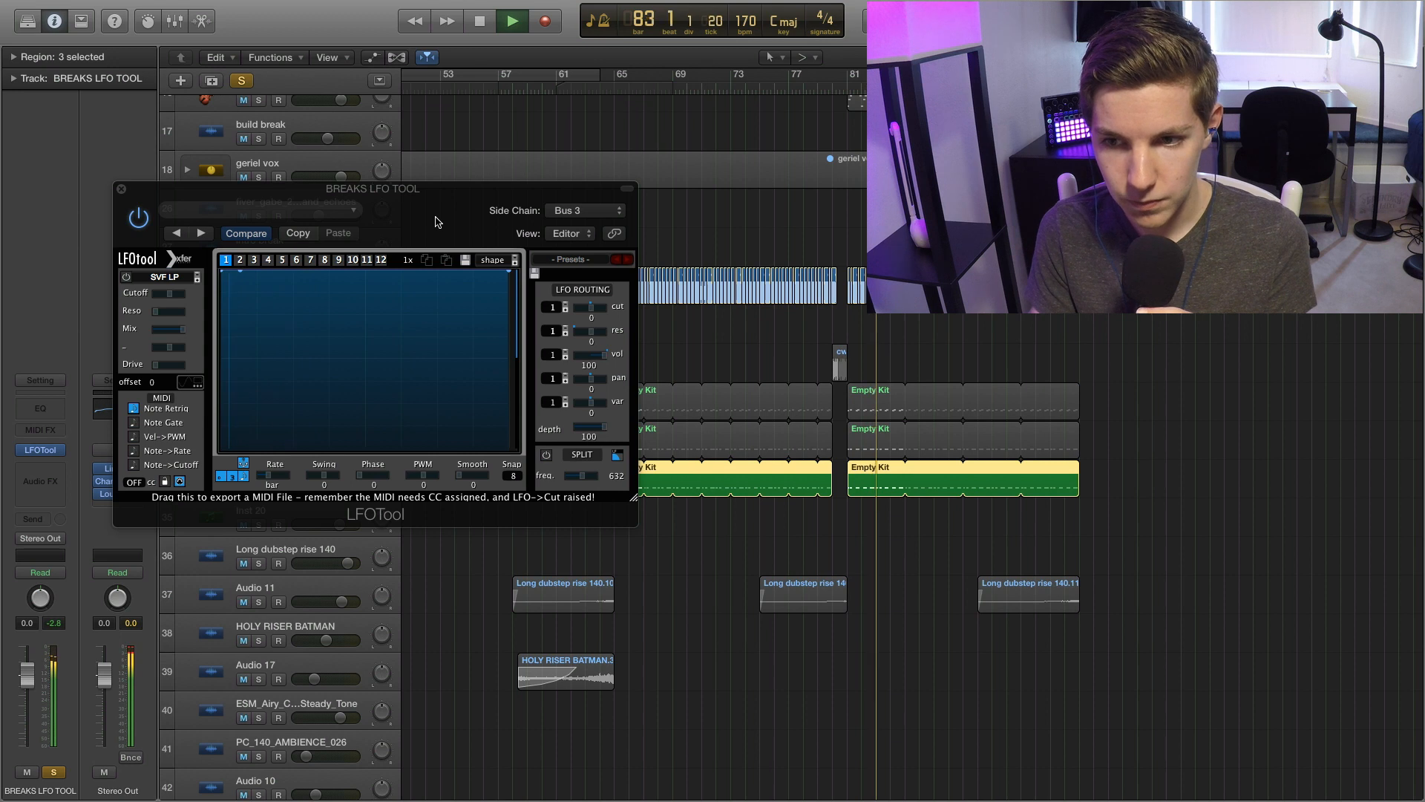
left_click_drag(429, 223, 1175, 267)
key("space")
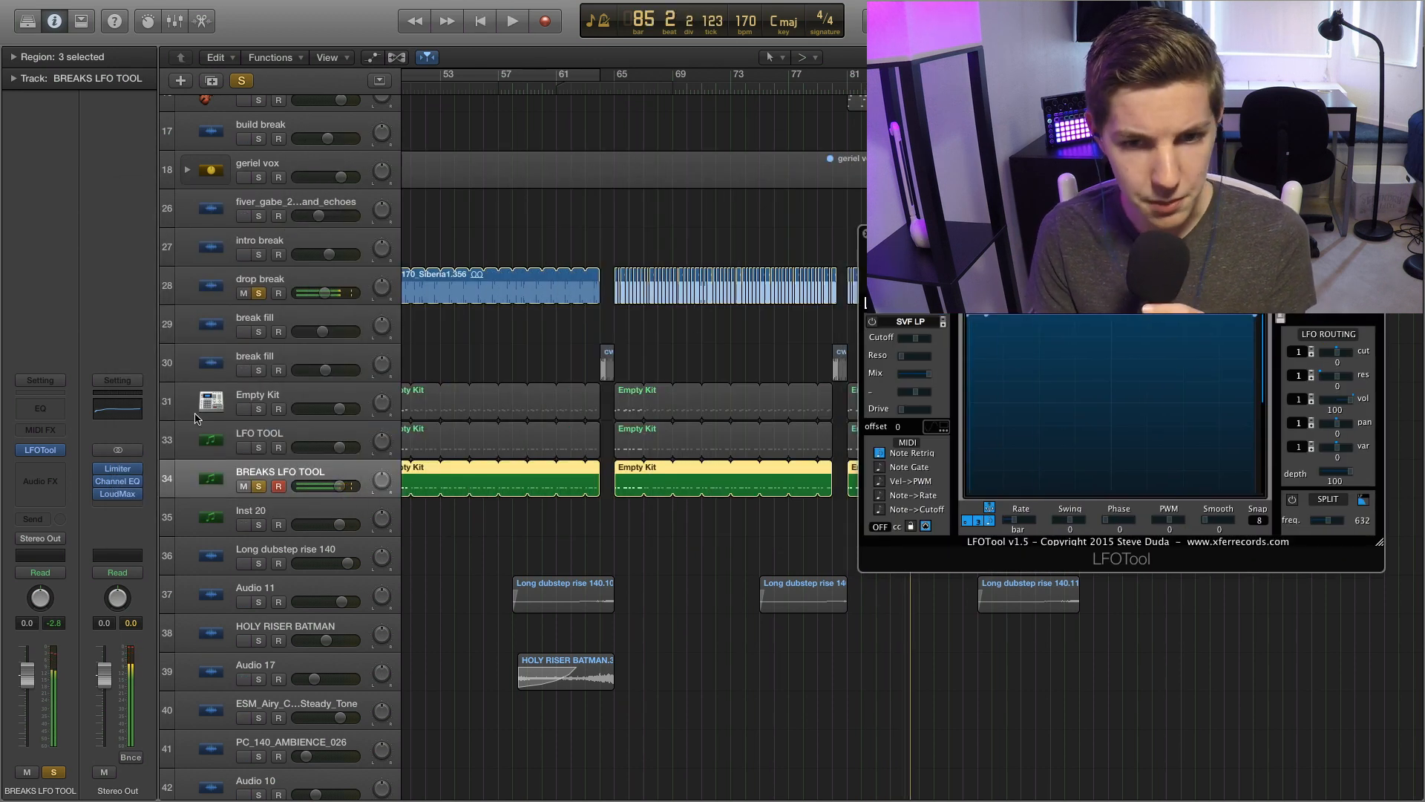
Add the Empty Kit track to the solo and listen to the drums with the unducked break from bar 81.
left_click(259, 408)
left_click(852, 80)
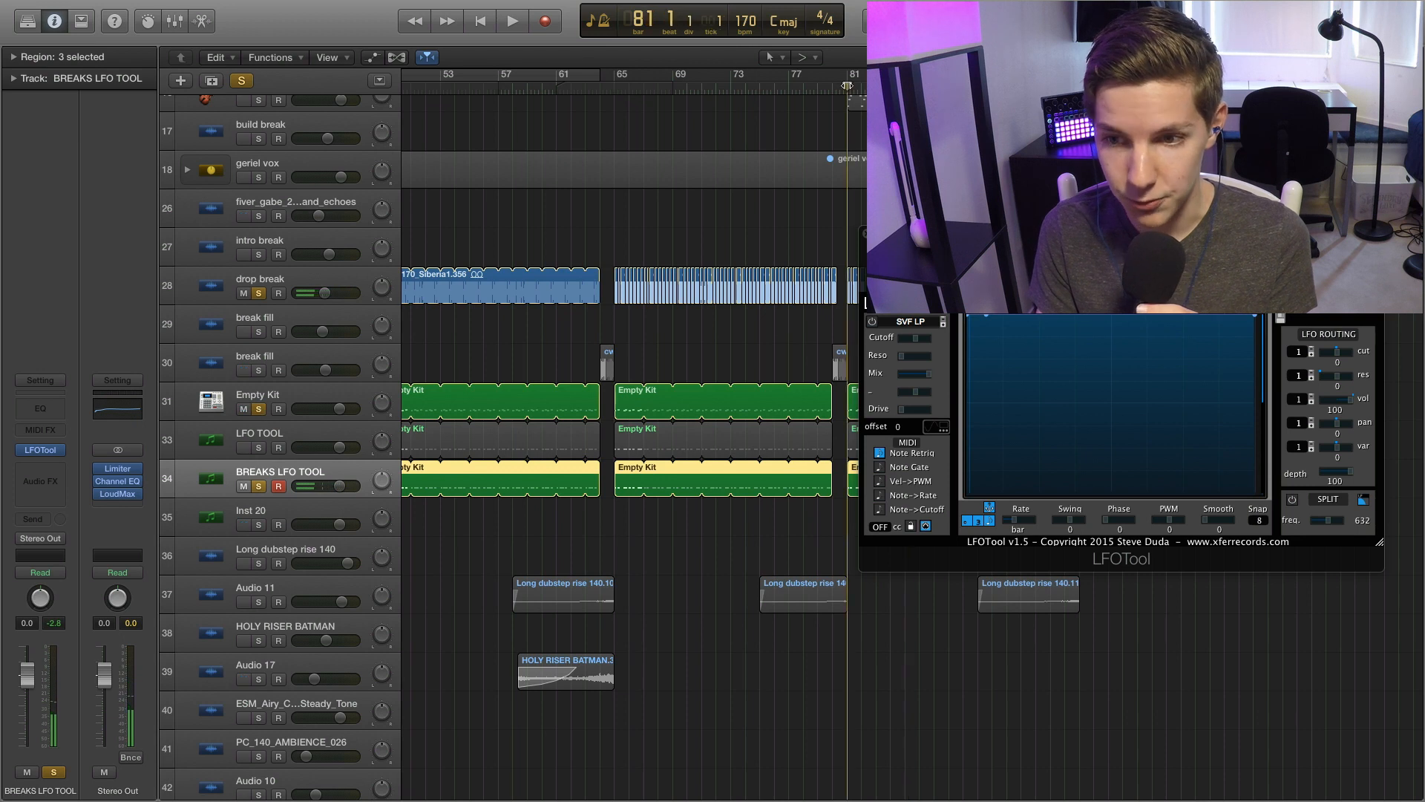
key("space")
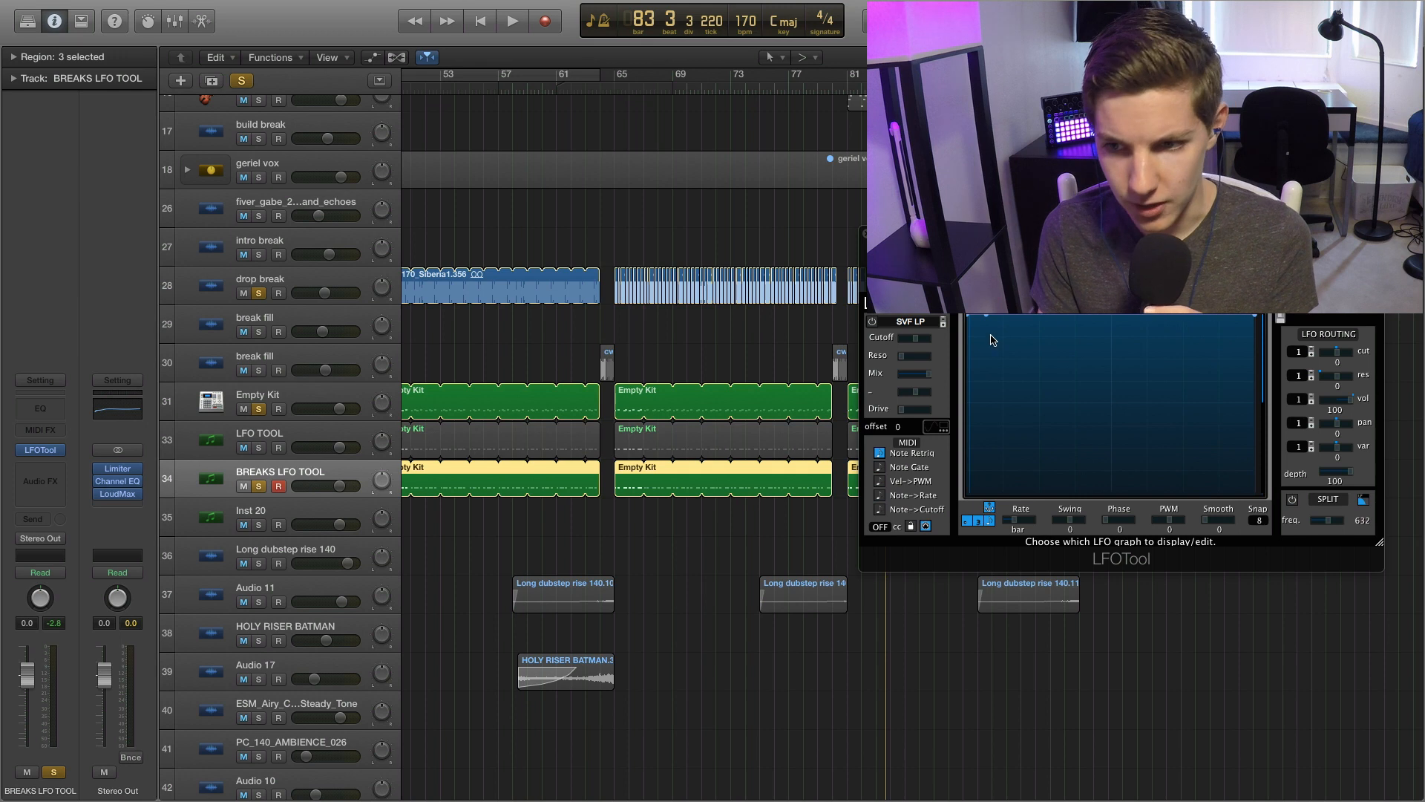
key("space")
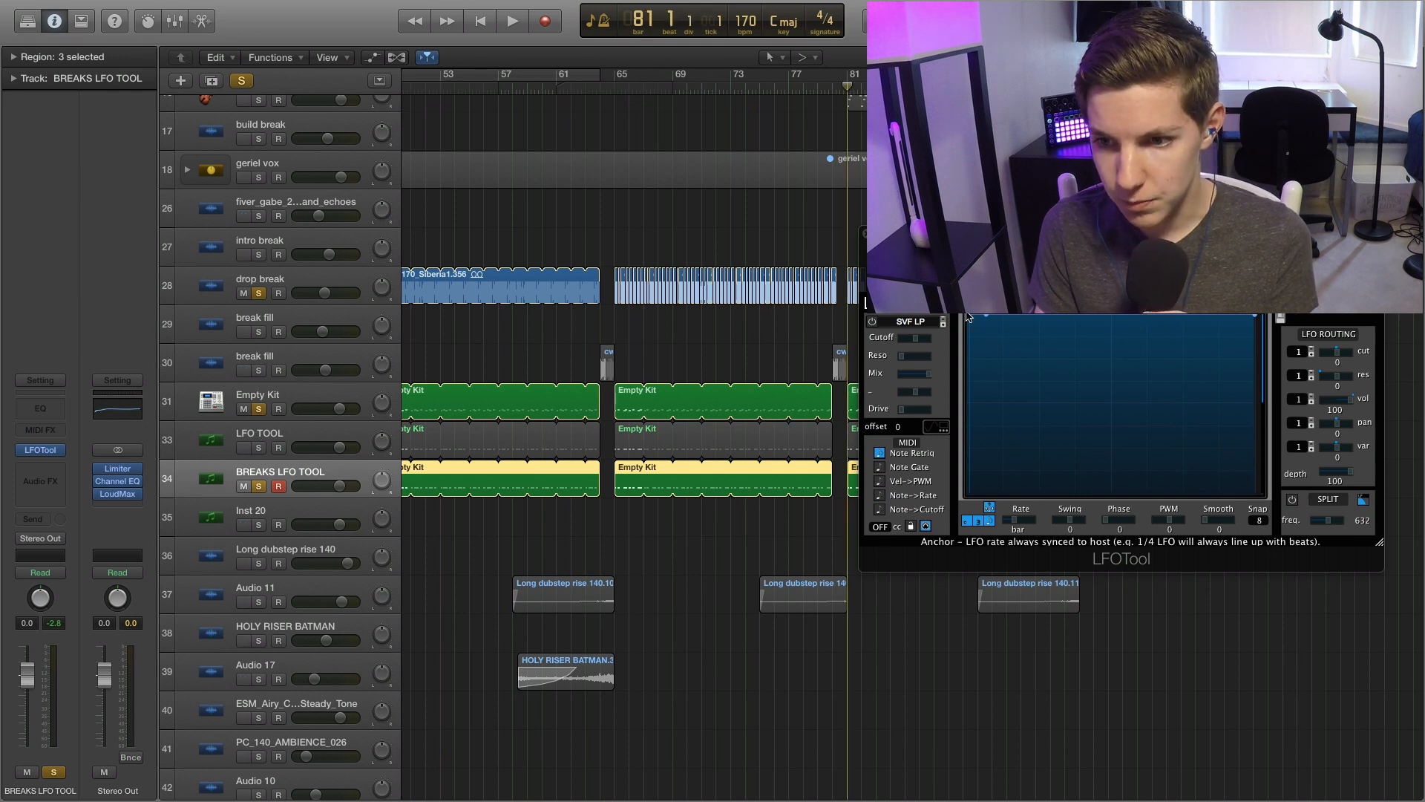
Restore the LFOTool ducking curve by lowering its starting point to the bottom during playback, and close the plug-in after listening.
mouse_move(970, 317)
left_mouse_down()
mouse_move(969, 475)
mouse_move(968, 310)
left_mouse_up()
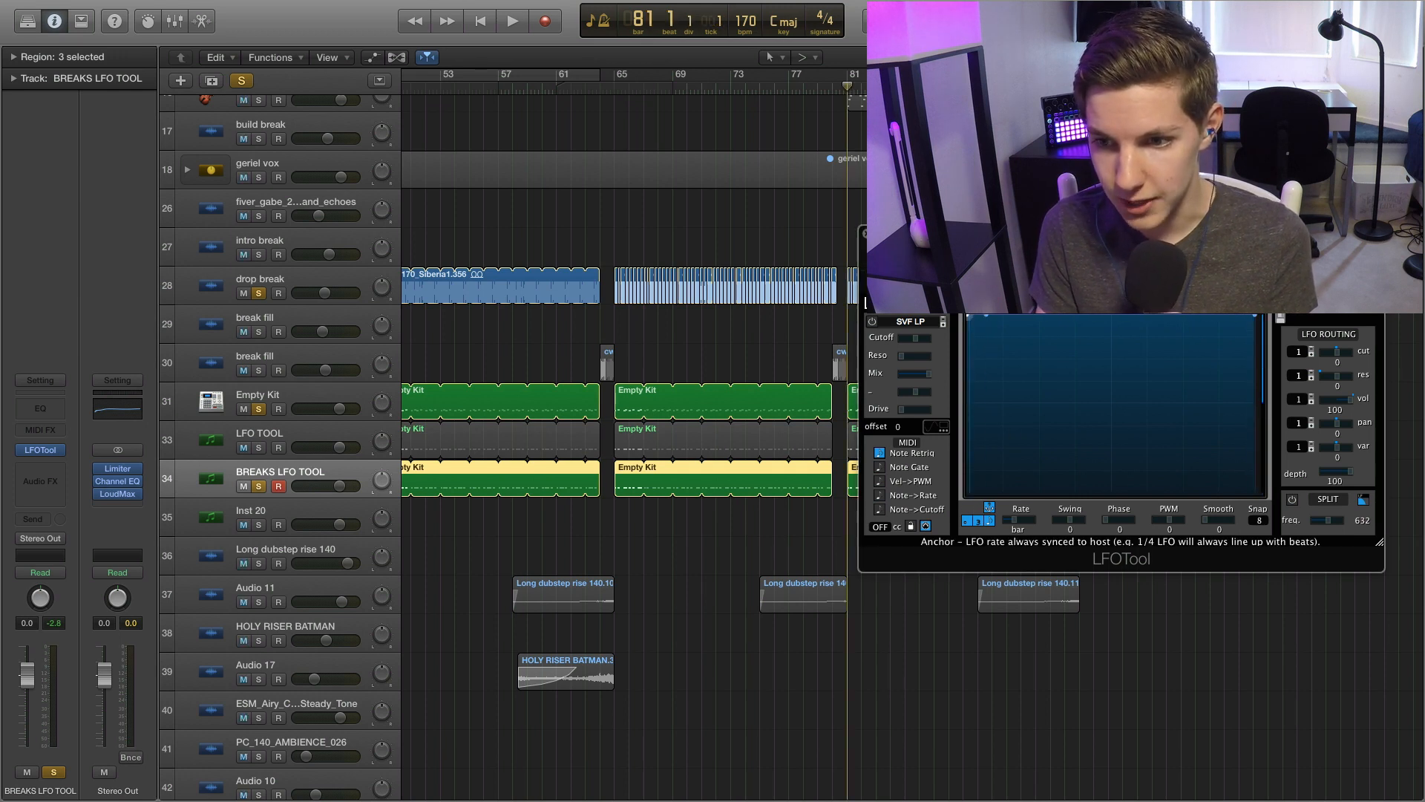
key("space")
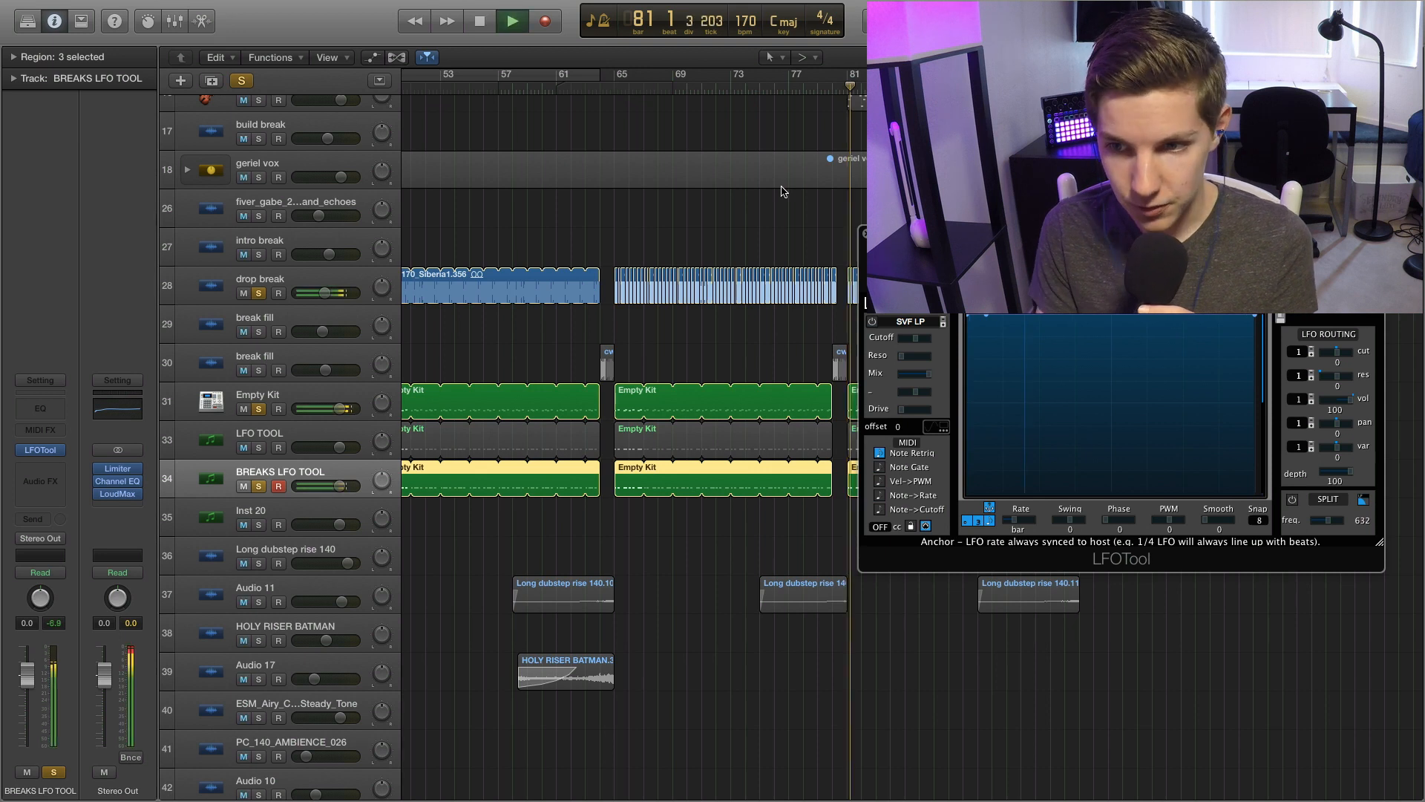
left_click_drag(968, 334, 969, 493)
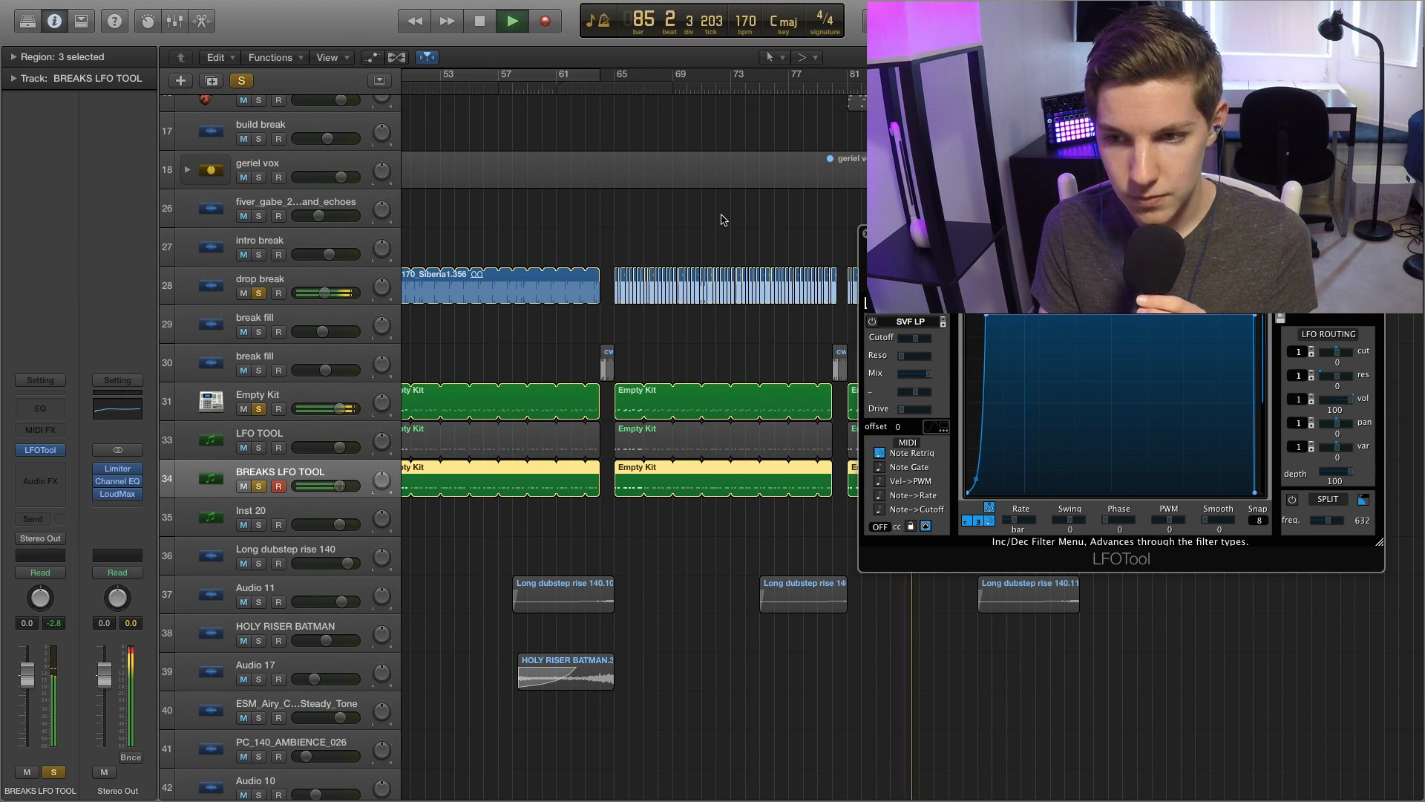
key("space")
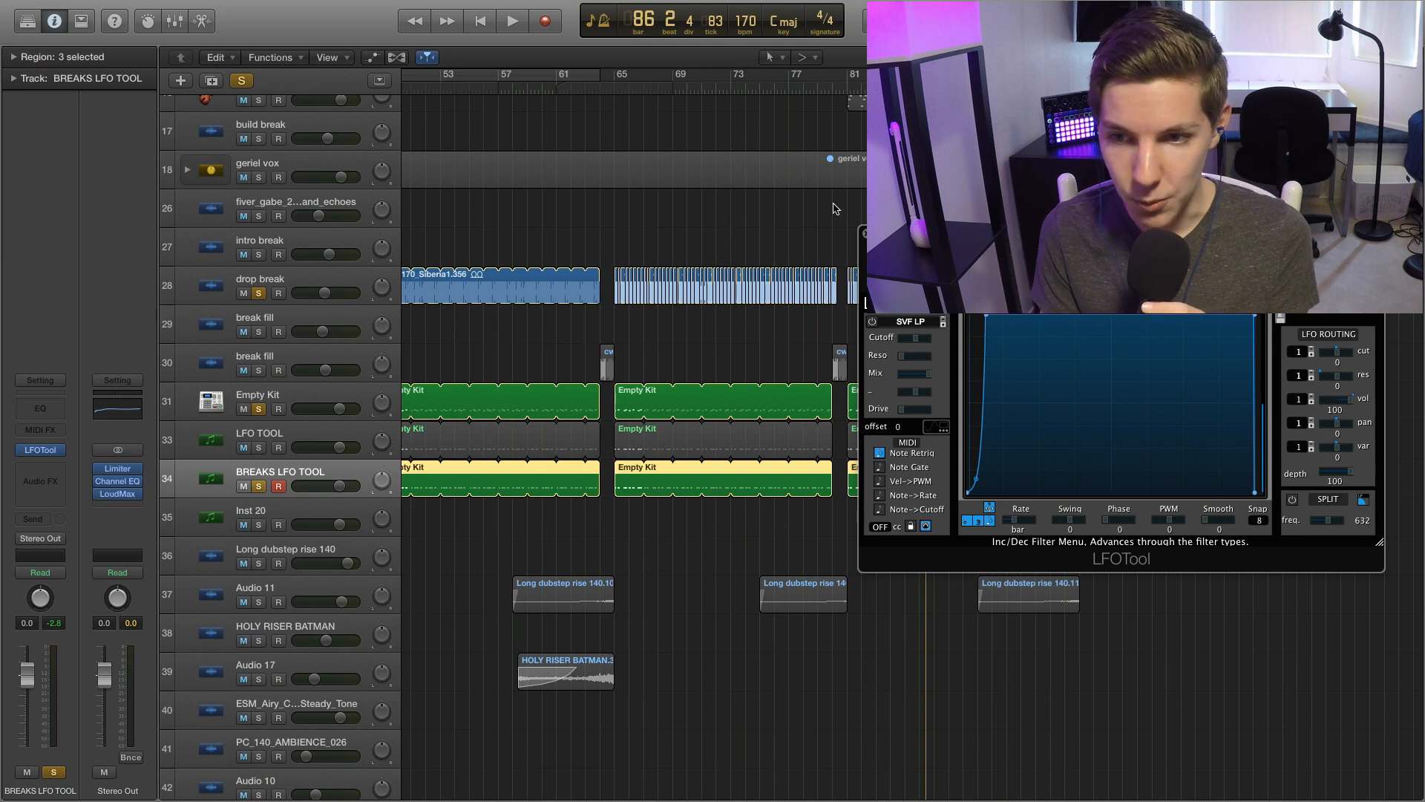
left_click(863, 233)
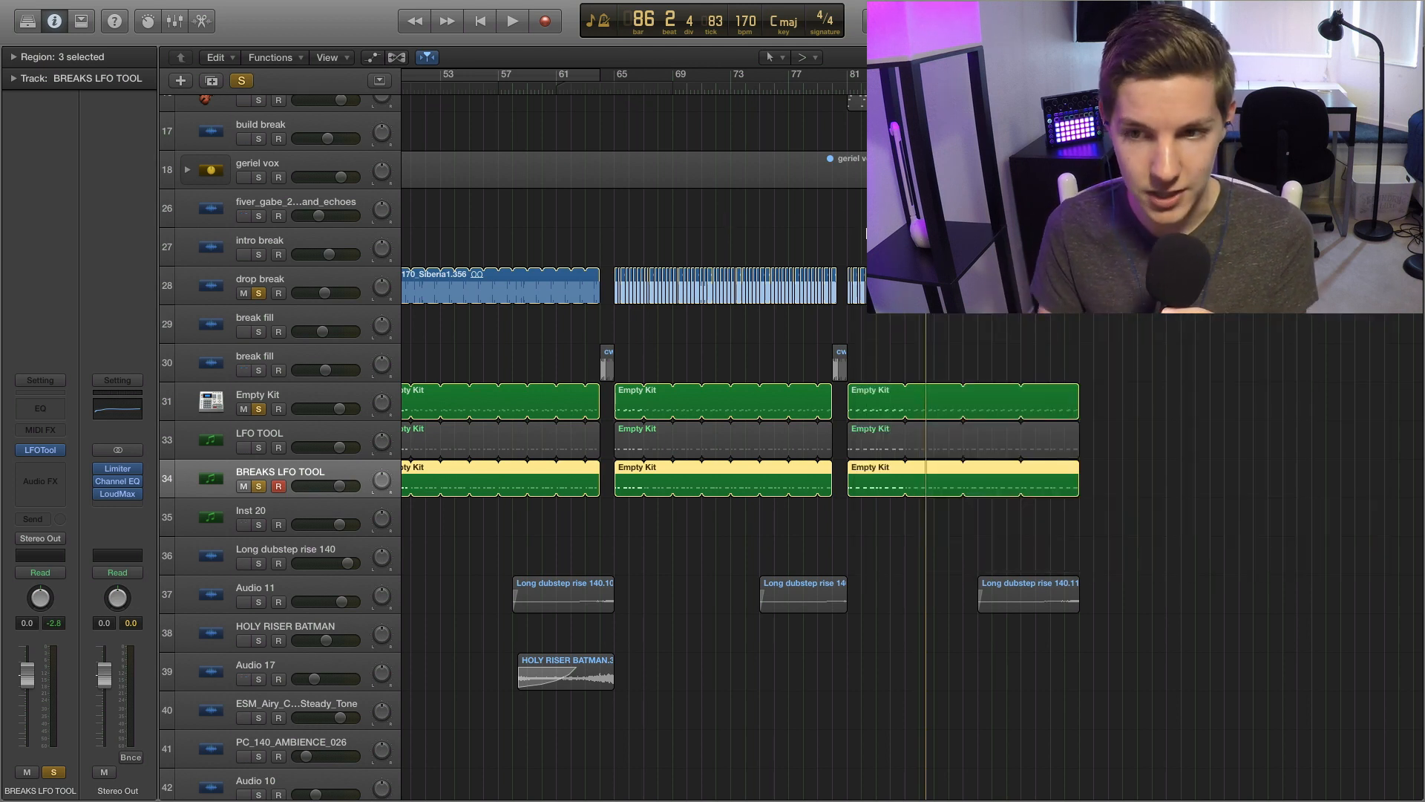
Add the Main bass track to the solo and listen to it with the breaks and drums from bar 81.
left_click(849, 84)
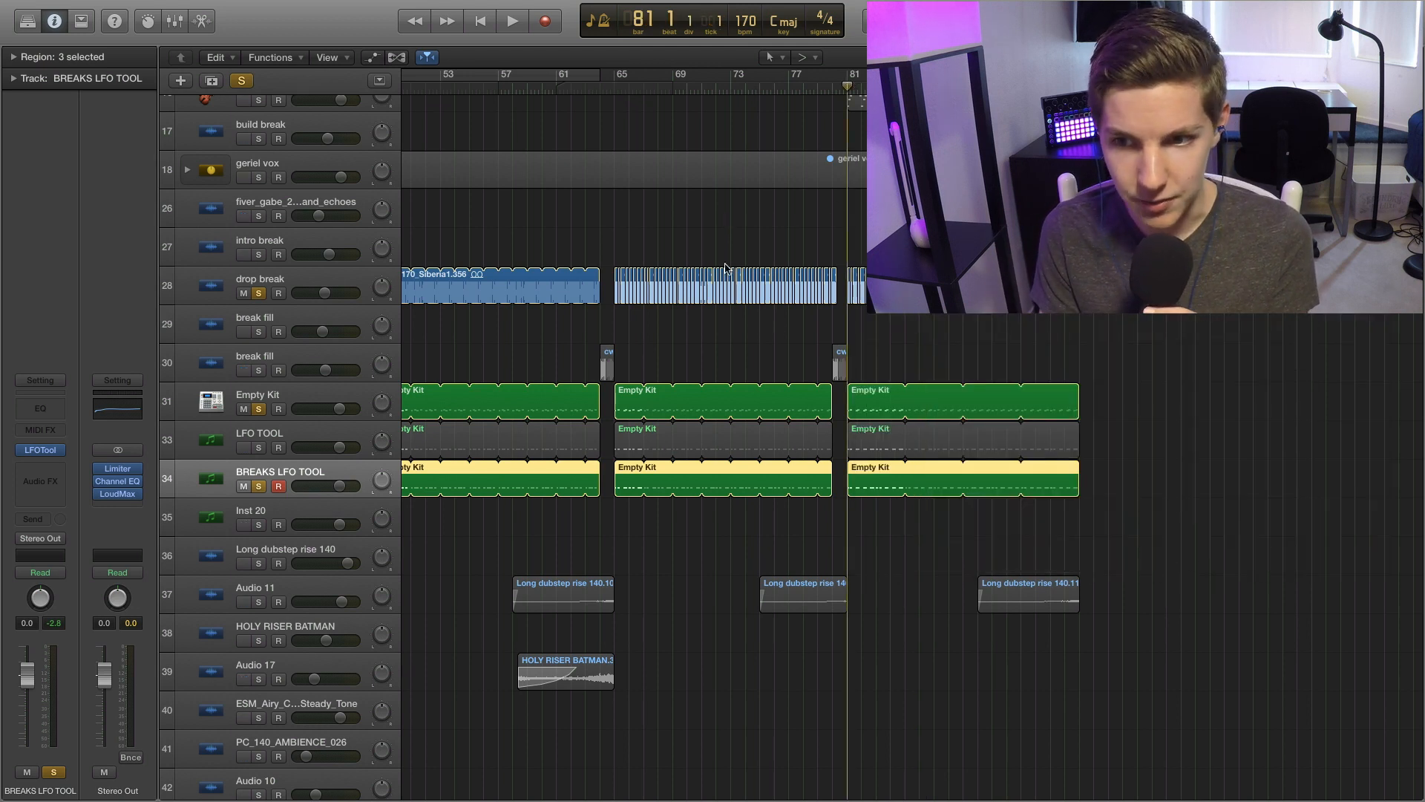
scroll(725, 268, "up", 10)
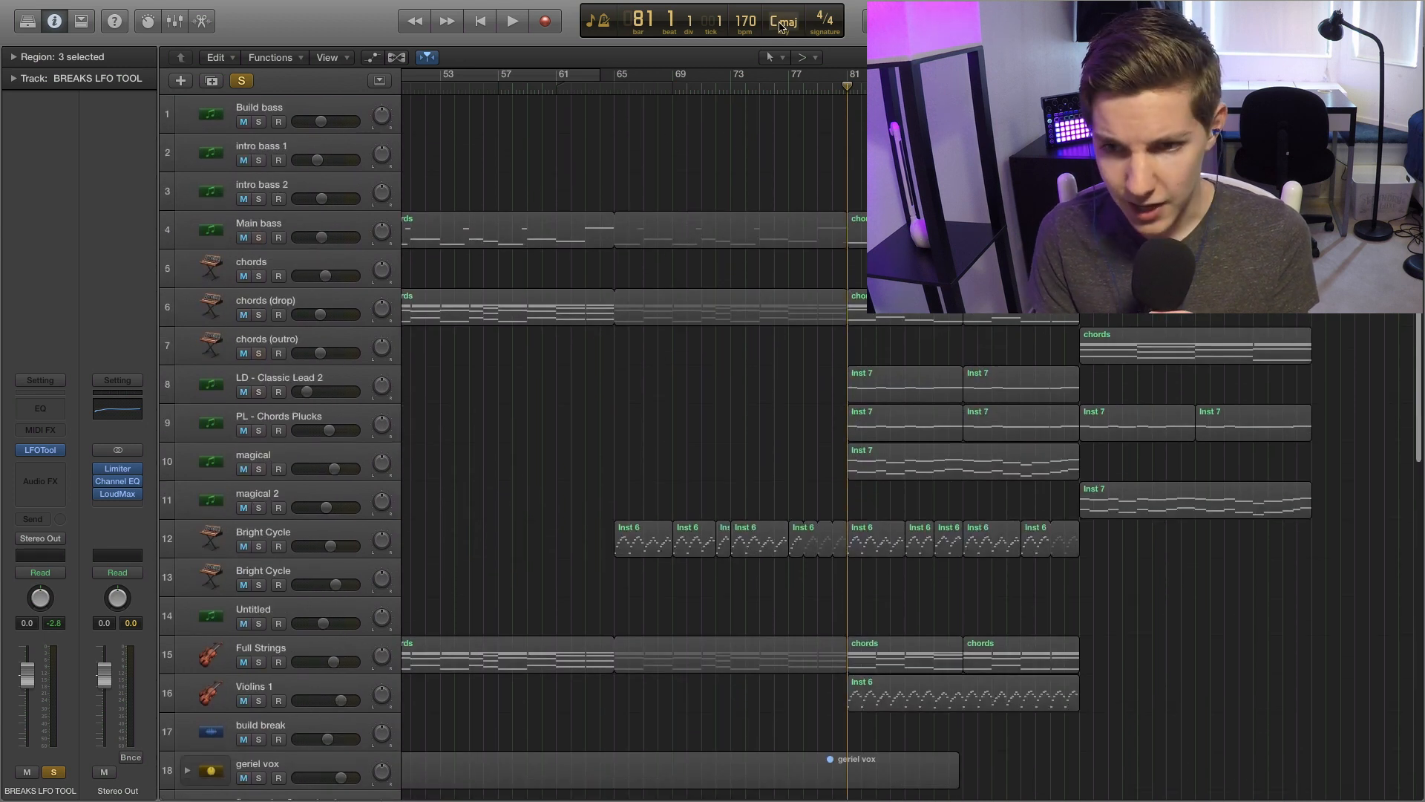
left_click(258, 239)
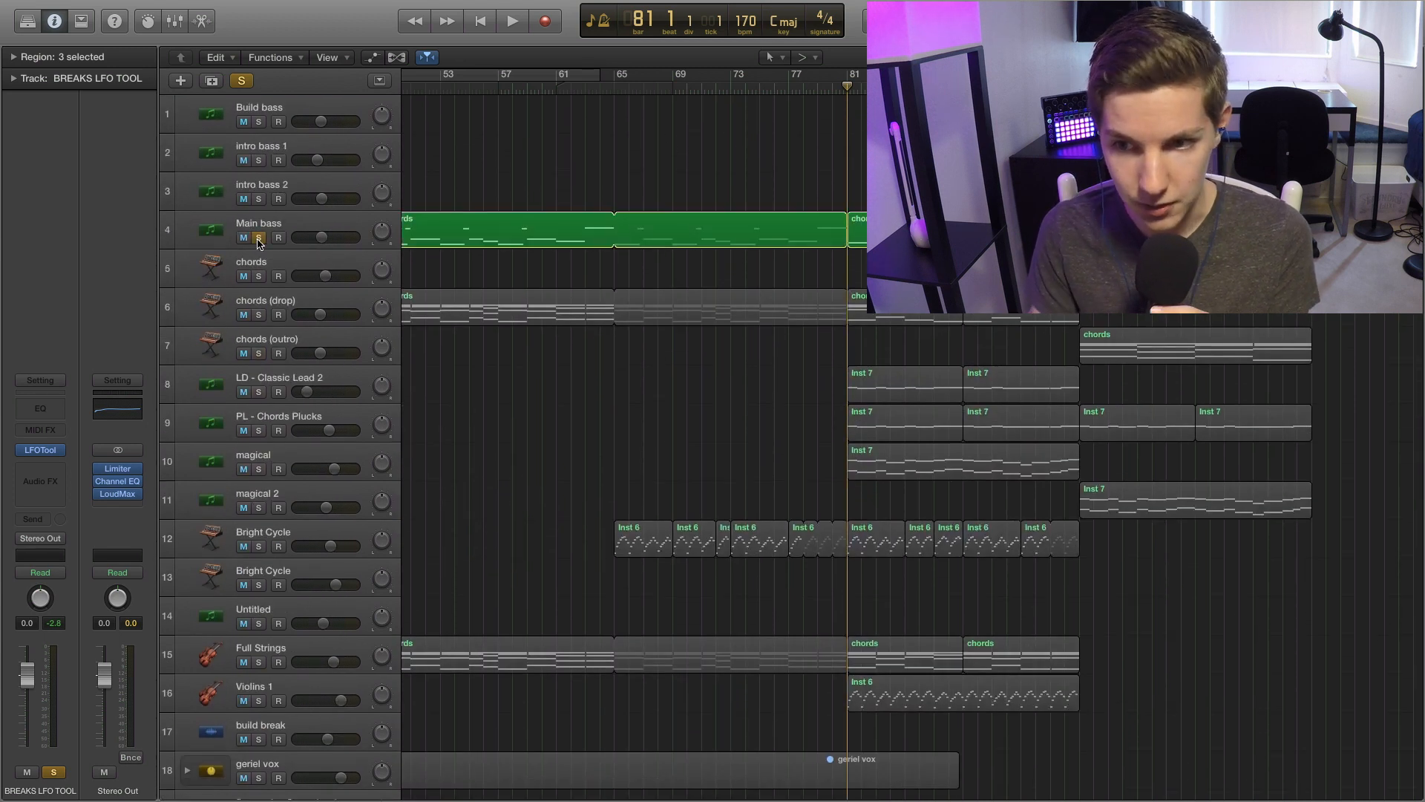
key("space")
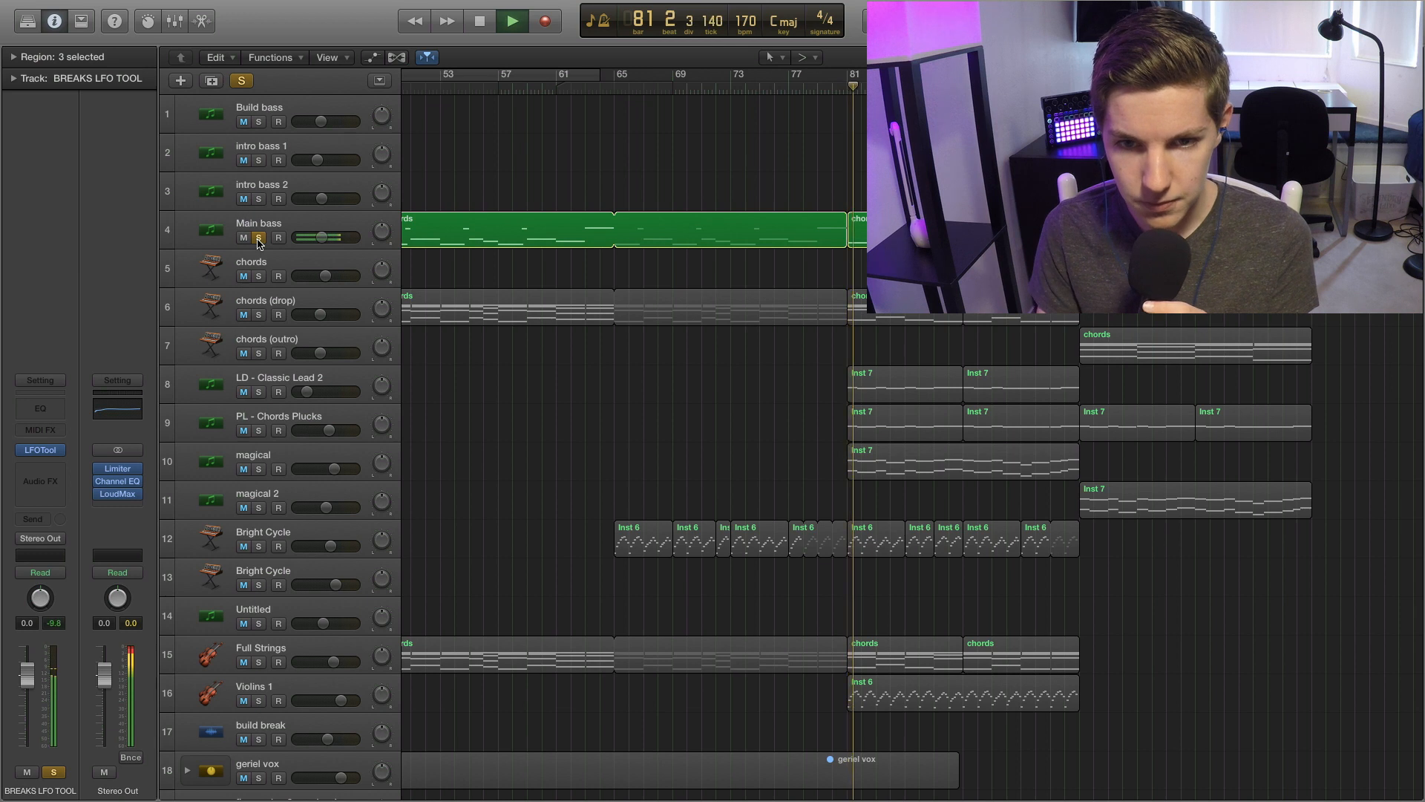
scroll(482, 353, "down", 8)
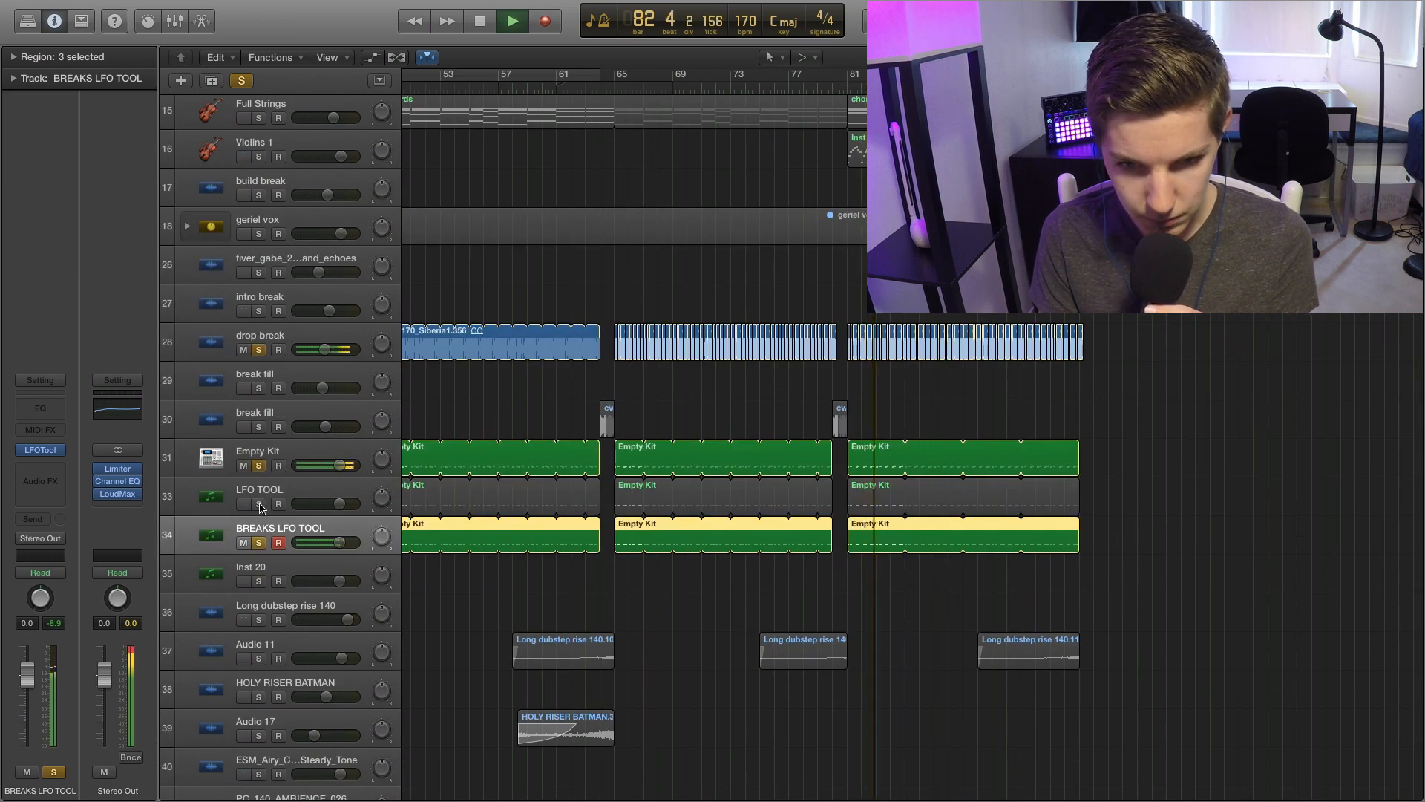
scroll(689, 335, "up", 8)
scroll(689, 335, "up", 6)
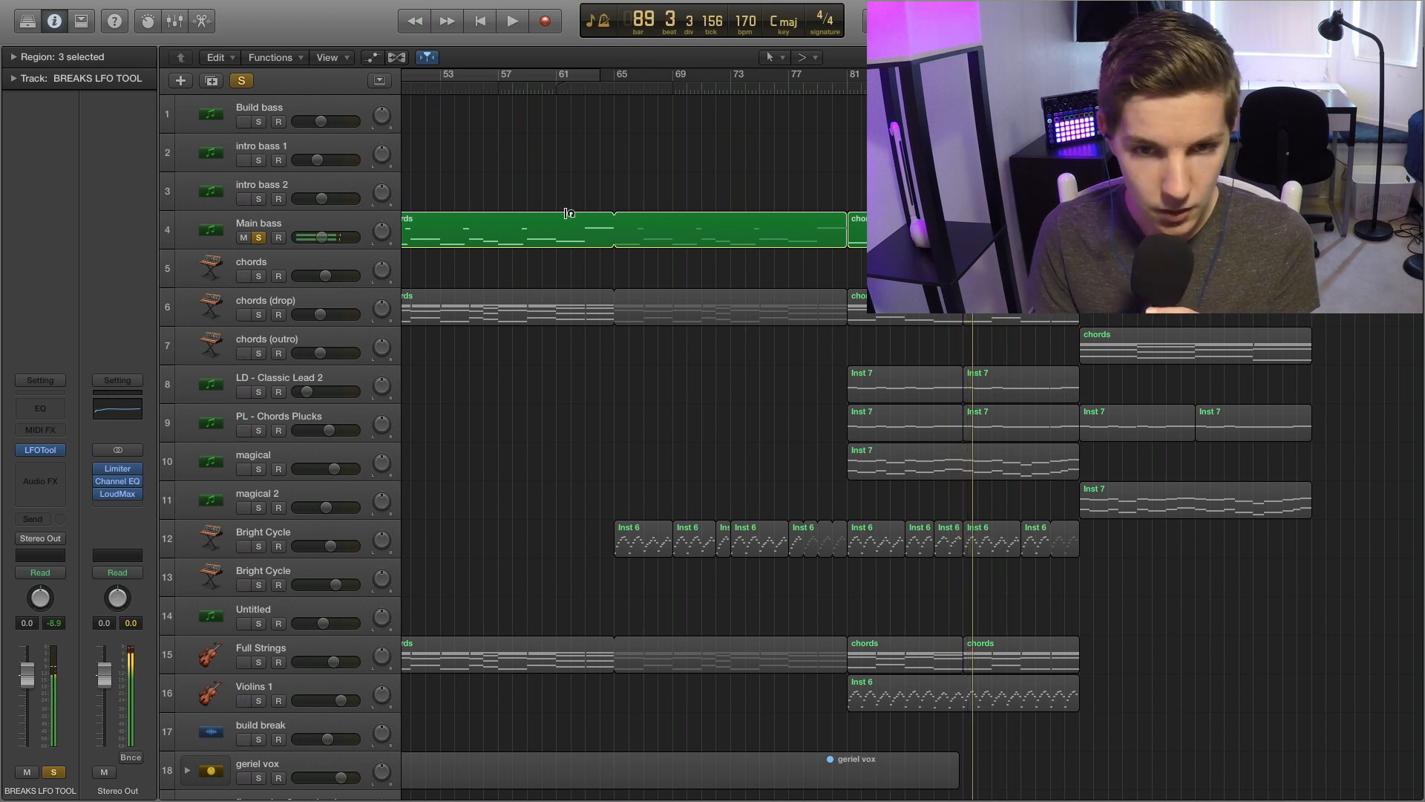
Limit the solo to the Main bass and LFO TOOL tracks and listen to the ducked bass from bar 81.
scroll(569, 214, "down", 10)
left_click(244, 403)
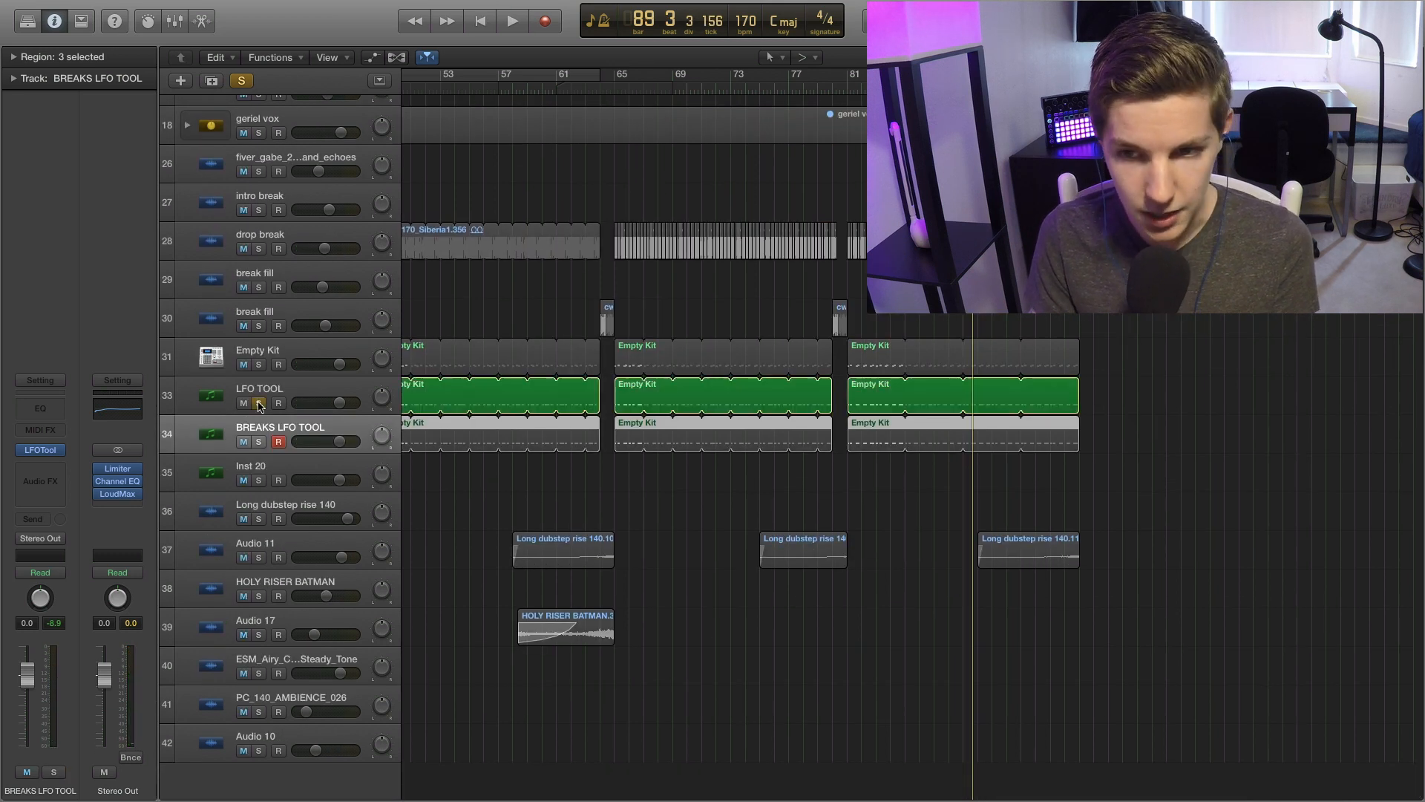
scroll(246, 411, "up", 10)
left_click(851, 87)
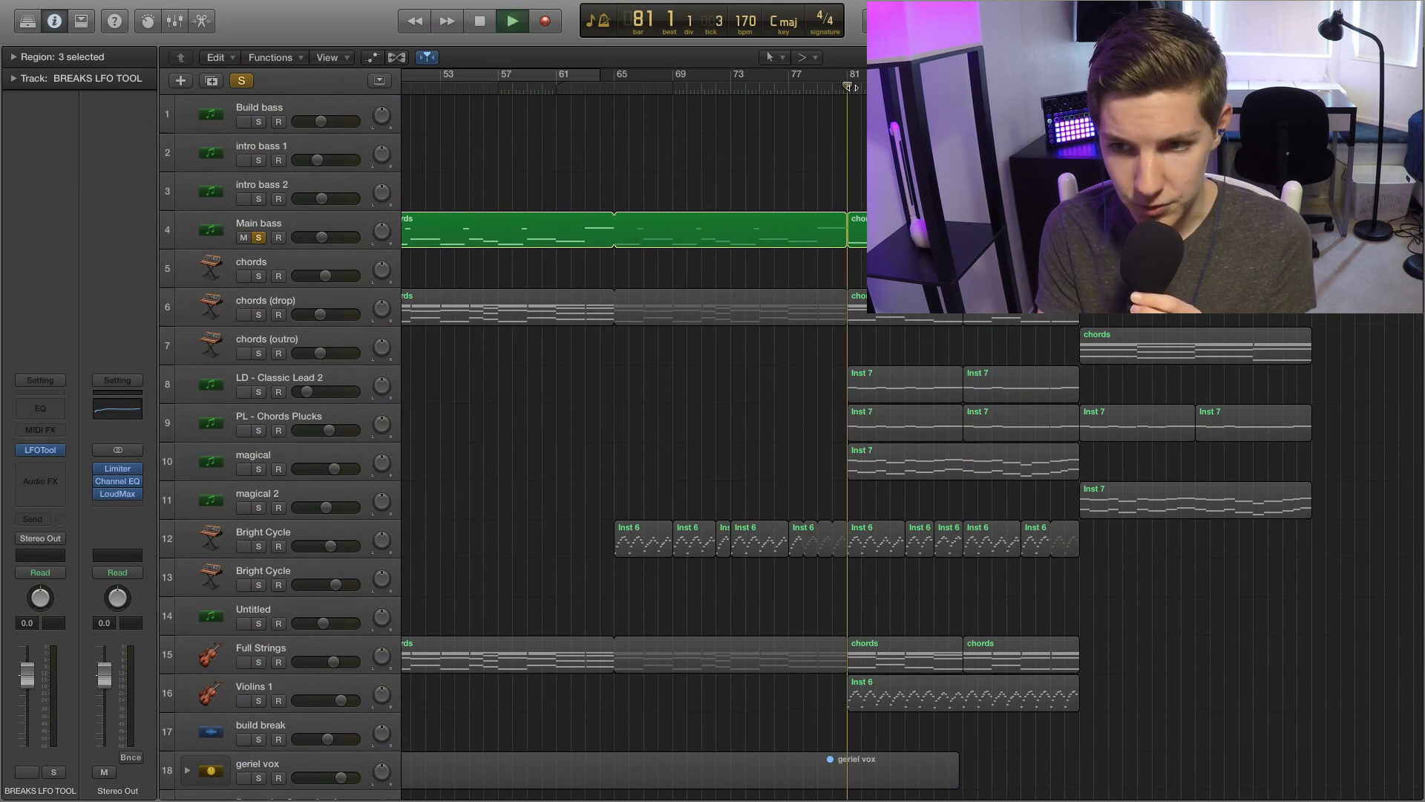
scroll(701, 389, "down", 5)
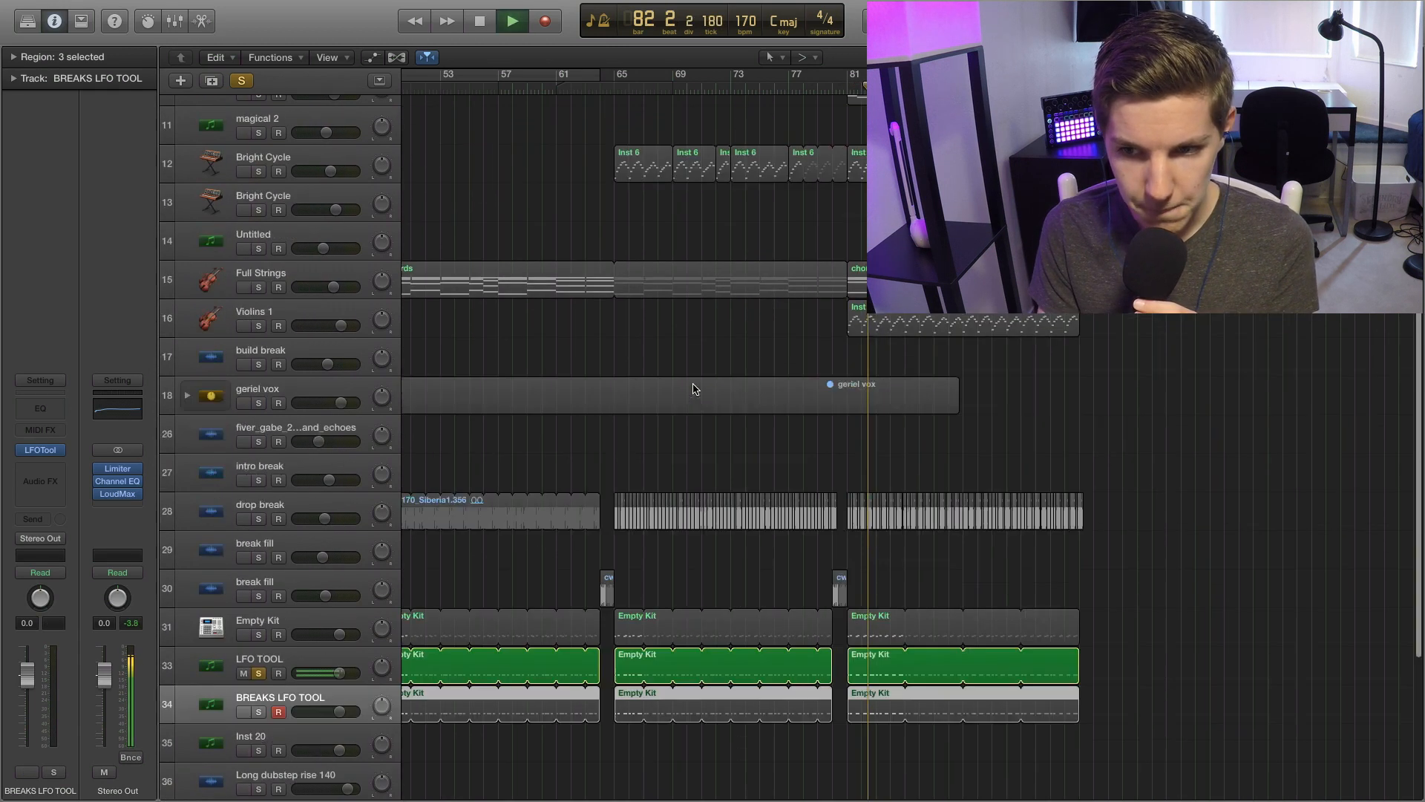
scroll(694, 389, "down", 3)
key("space")
Flatten the LFOTool curve of the LFO TOOL track by raising its starting point to the top, and close the plug-in.
left_click(279, 480)
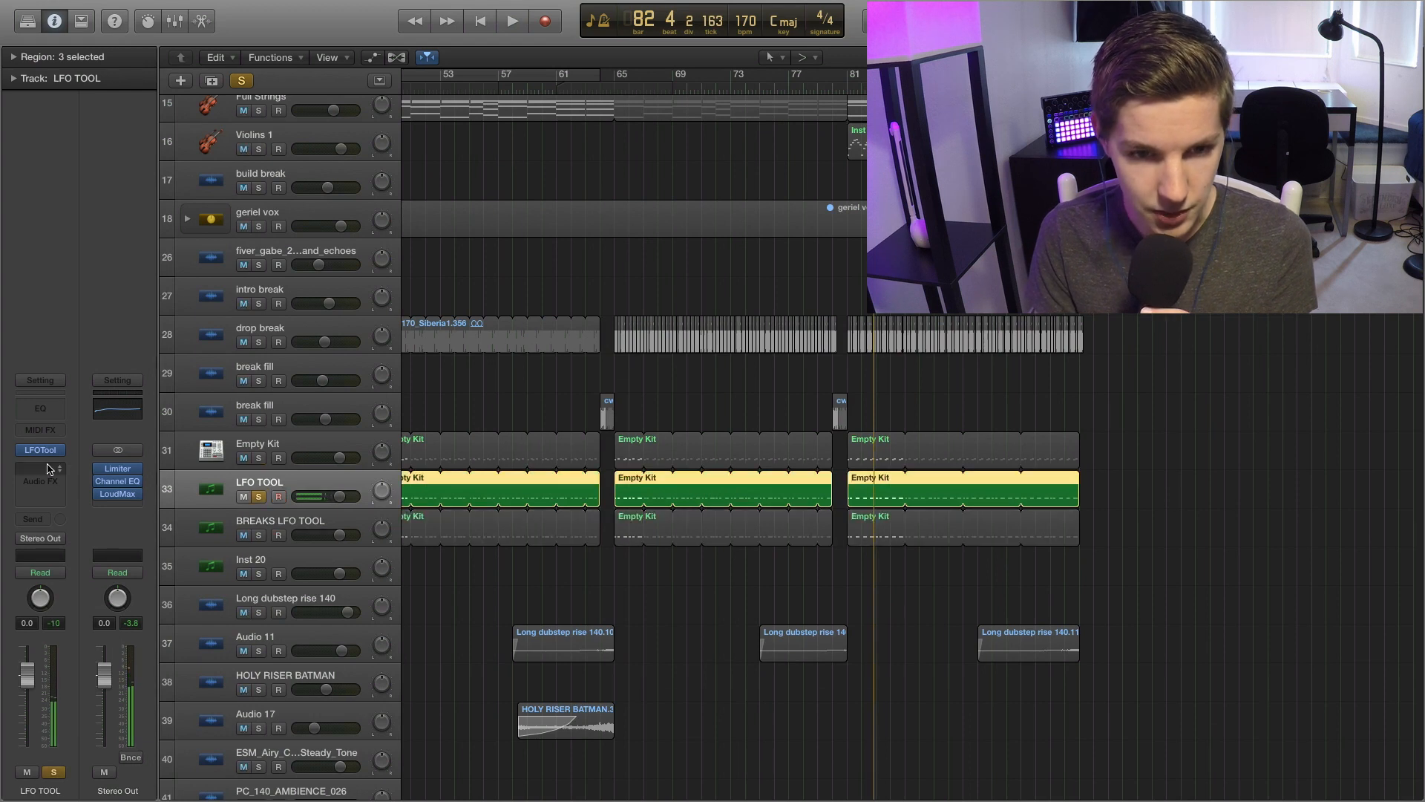
left_click(46, 451)
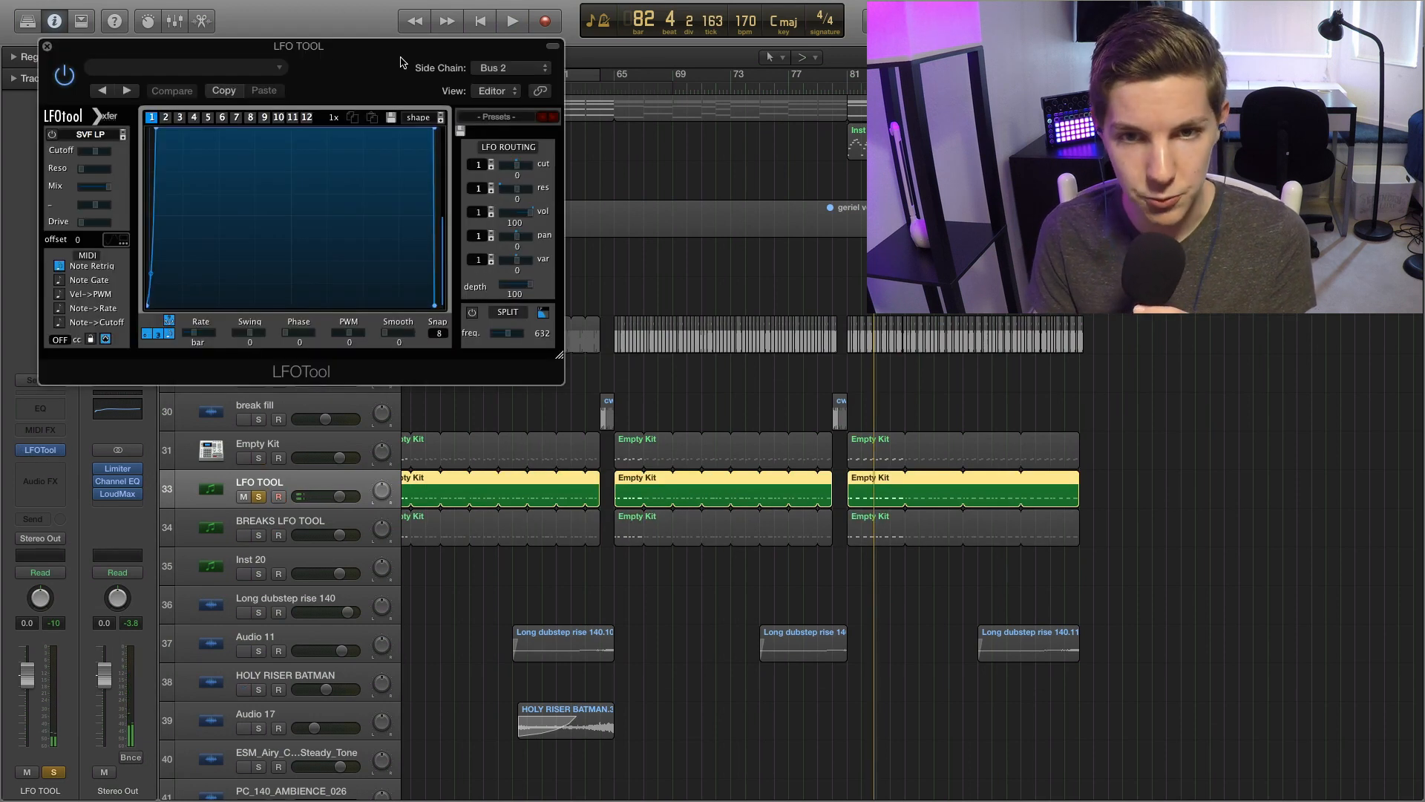
left_click_drag(358, 72, 1037, 328)
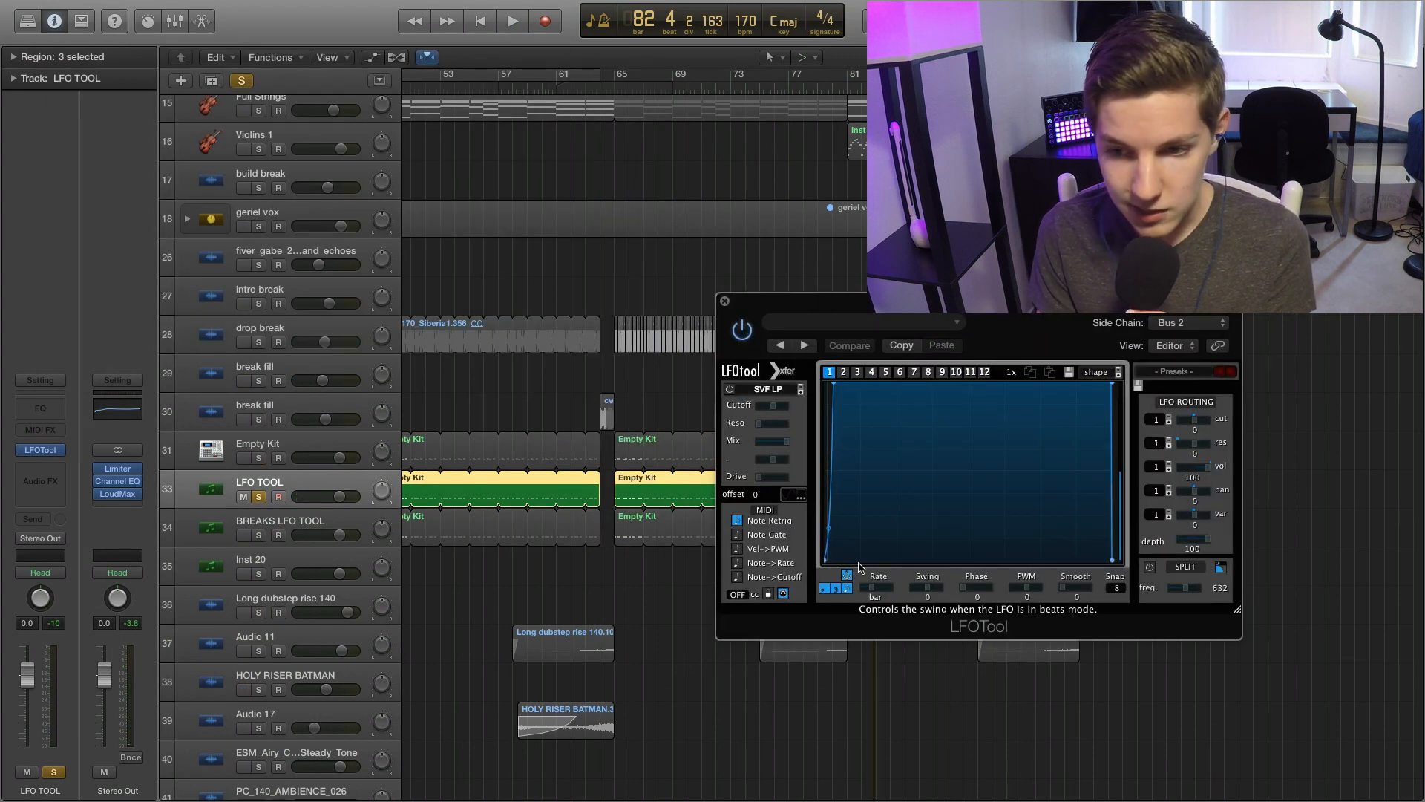
left_click_drag(826, 564, 771, 259)
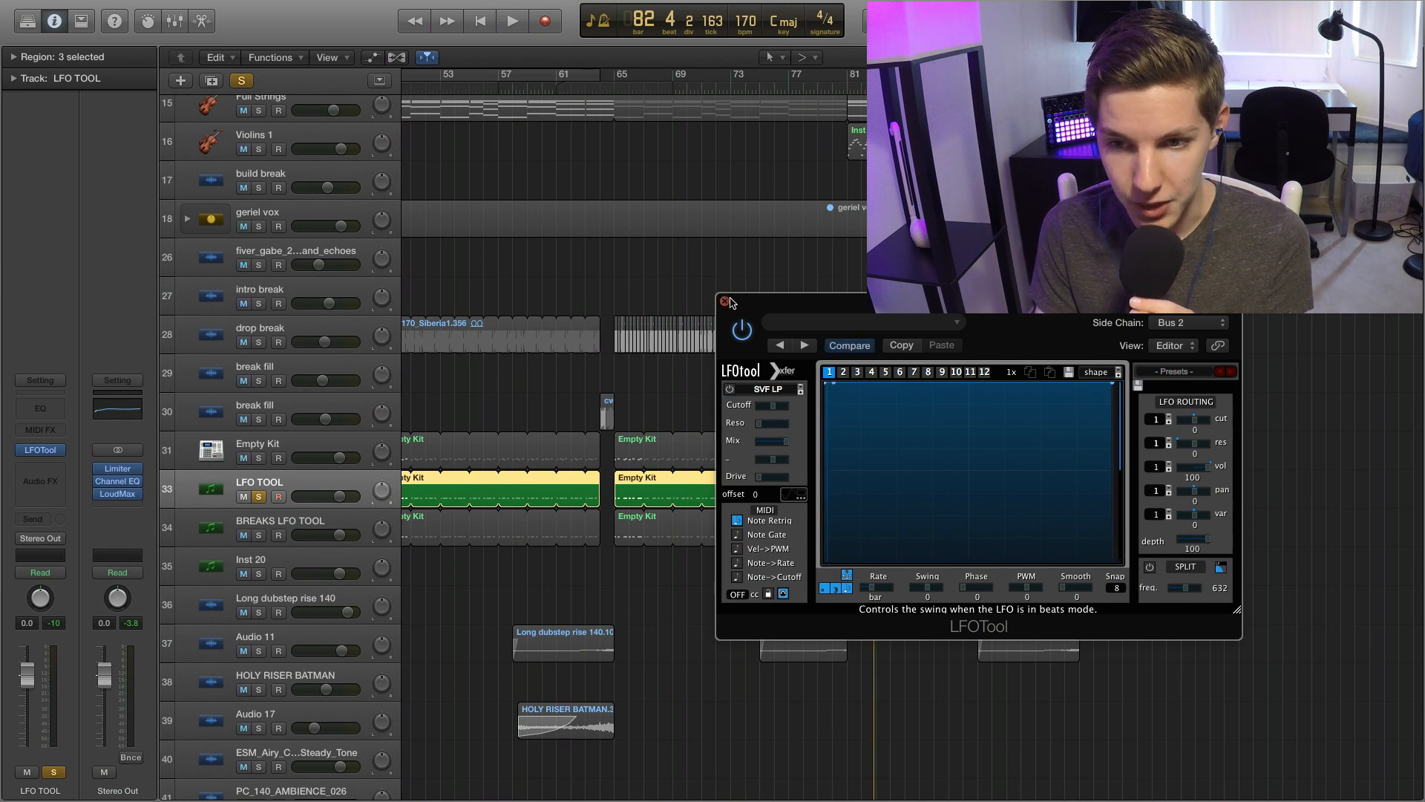
left_click(725, 301)
Play the unducked bass from bar 81 and open the Serum plug-in of the Main bass track.
left_click(849, 83)
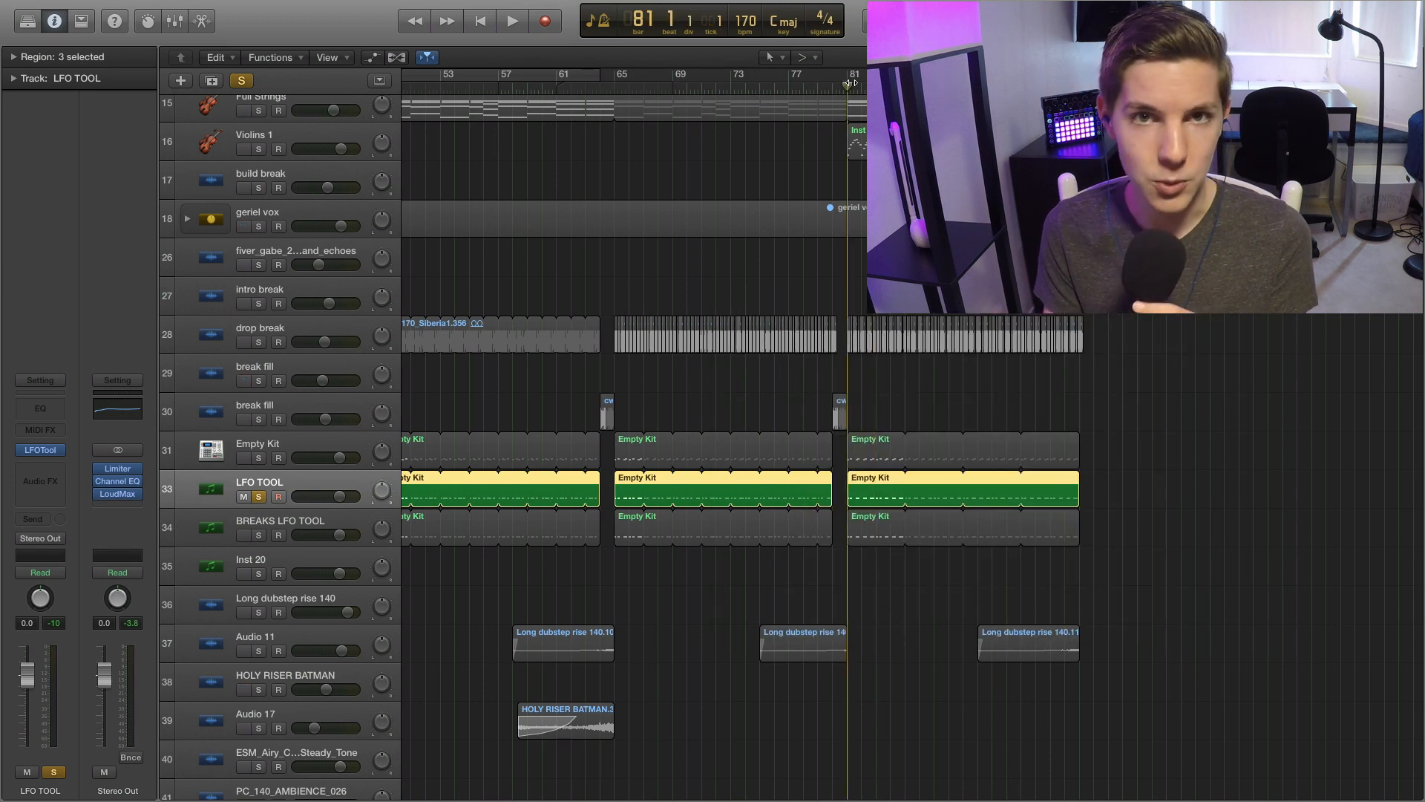
scroll(638, 445, "up", 15)
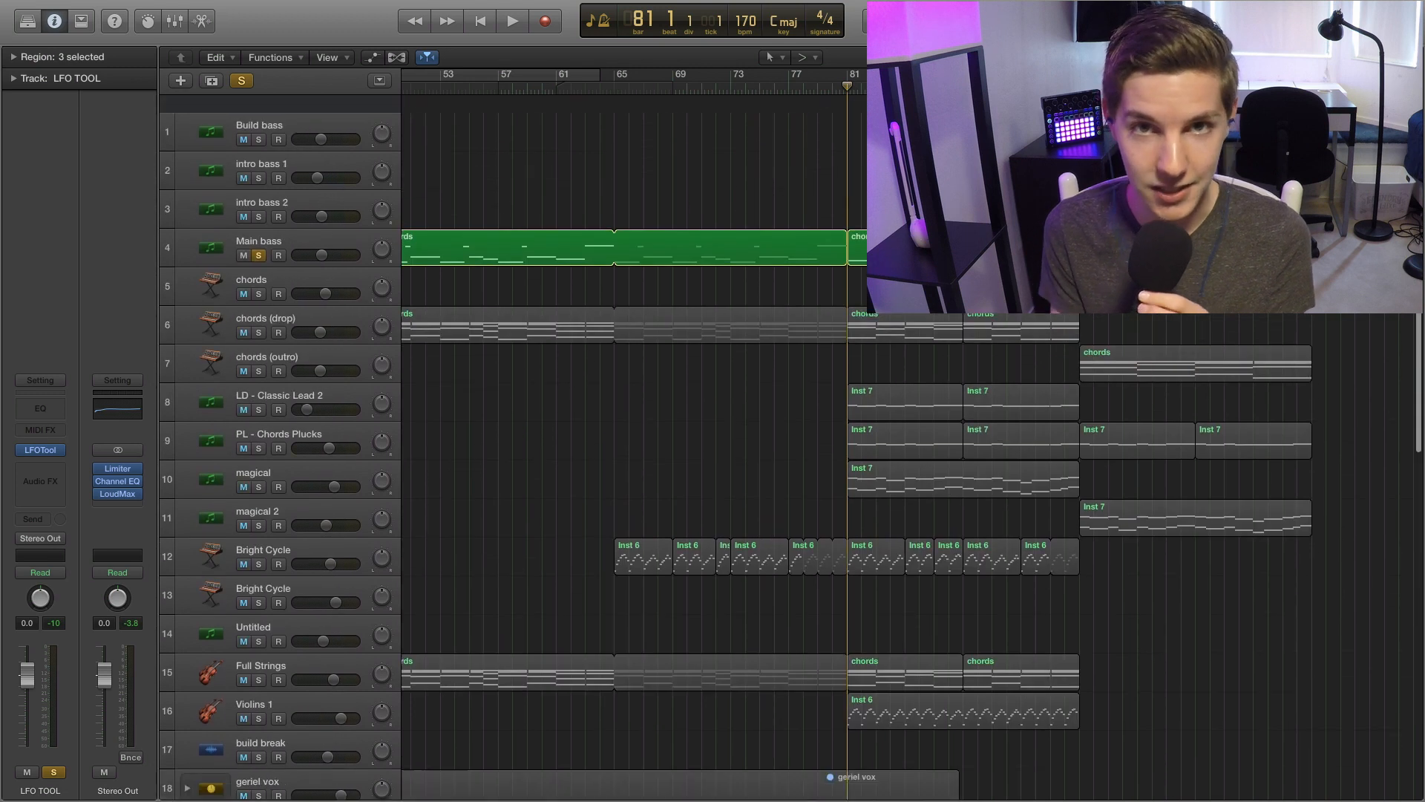
key("space")
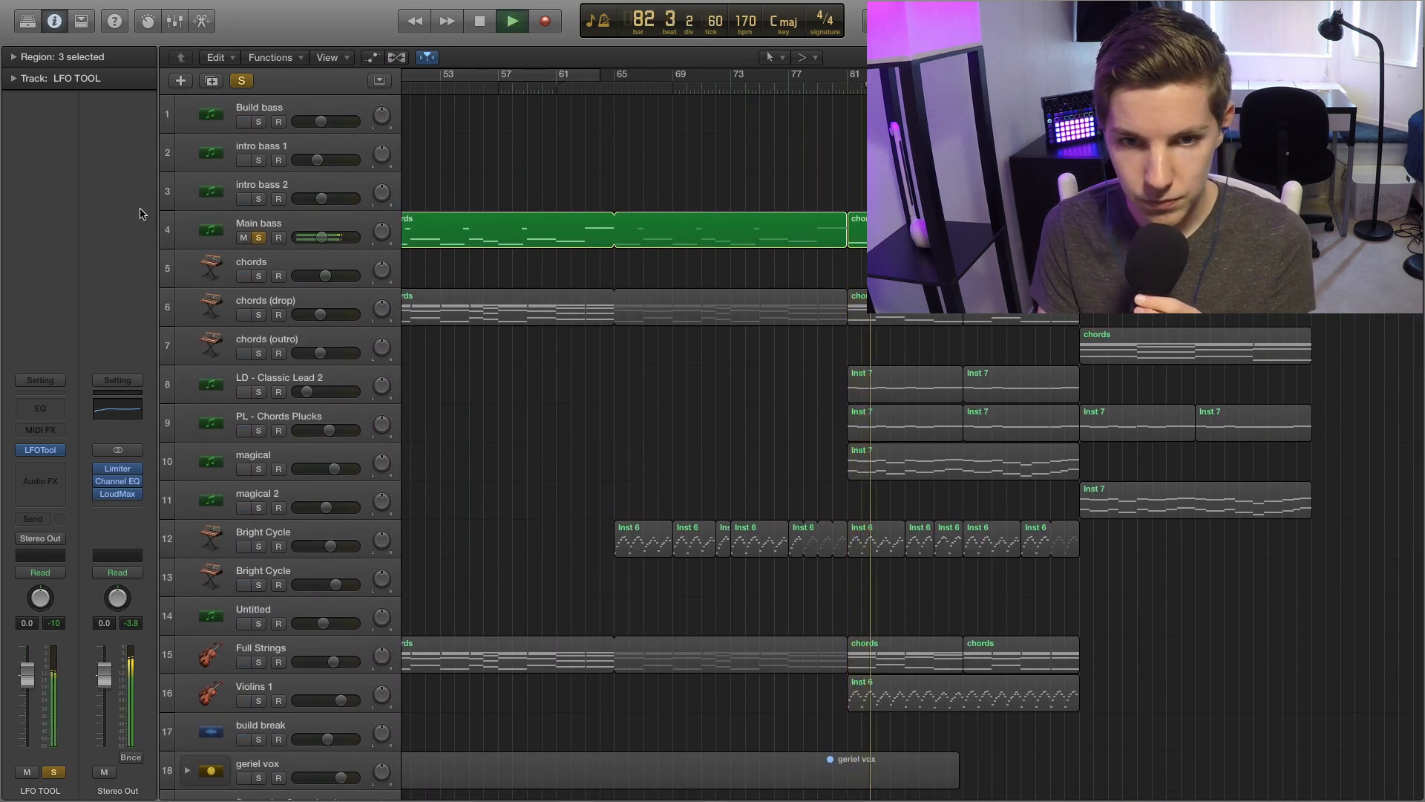
left_click(286, 223)
left_click(41, 476)
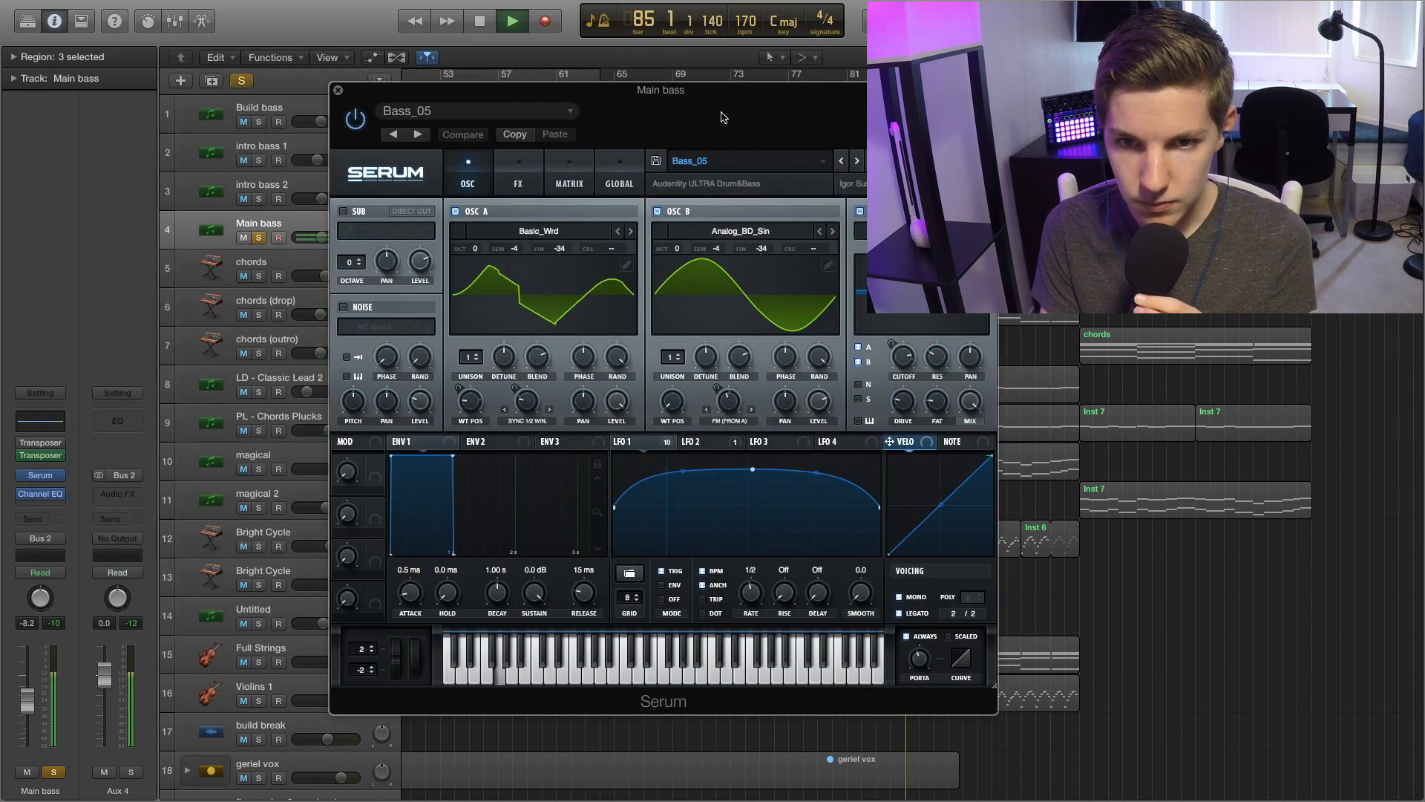
left_click_drag(721, 113, 742, 113)
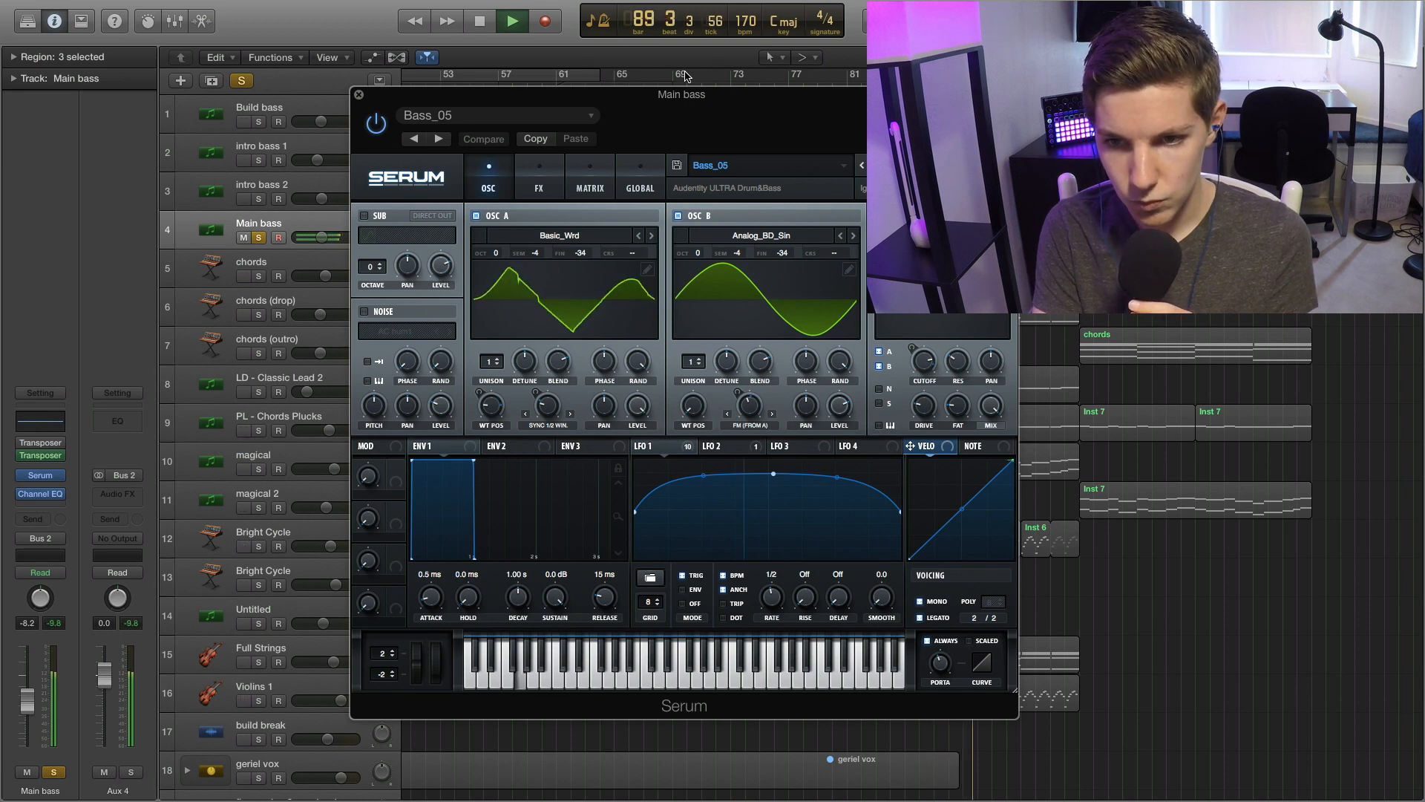
Examine the effects of the Bass_05 patch in Serum, return to its oscillators, and stop playback.
left_click(540, 181)
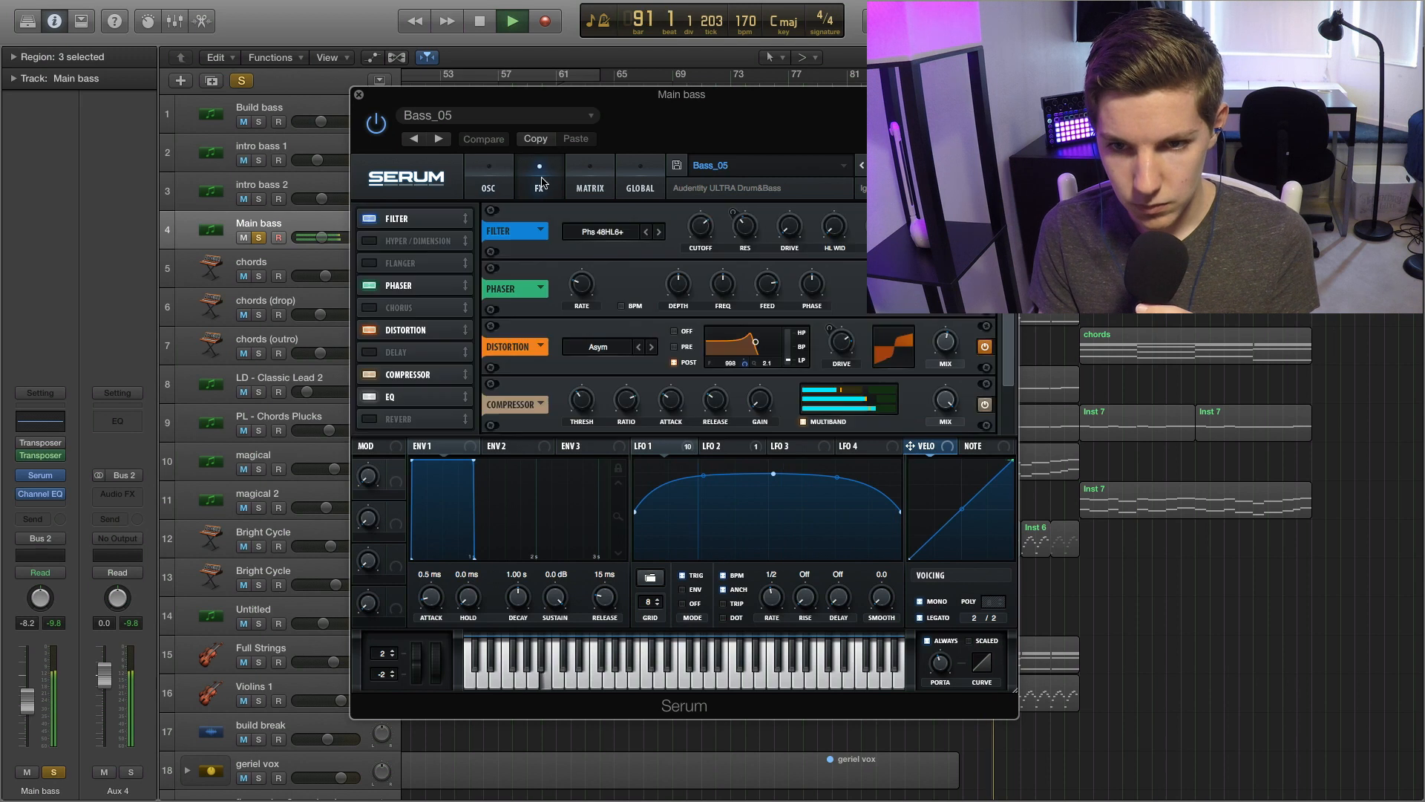
scroll(742, 319, "down", 3)
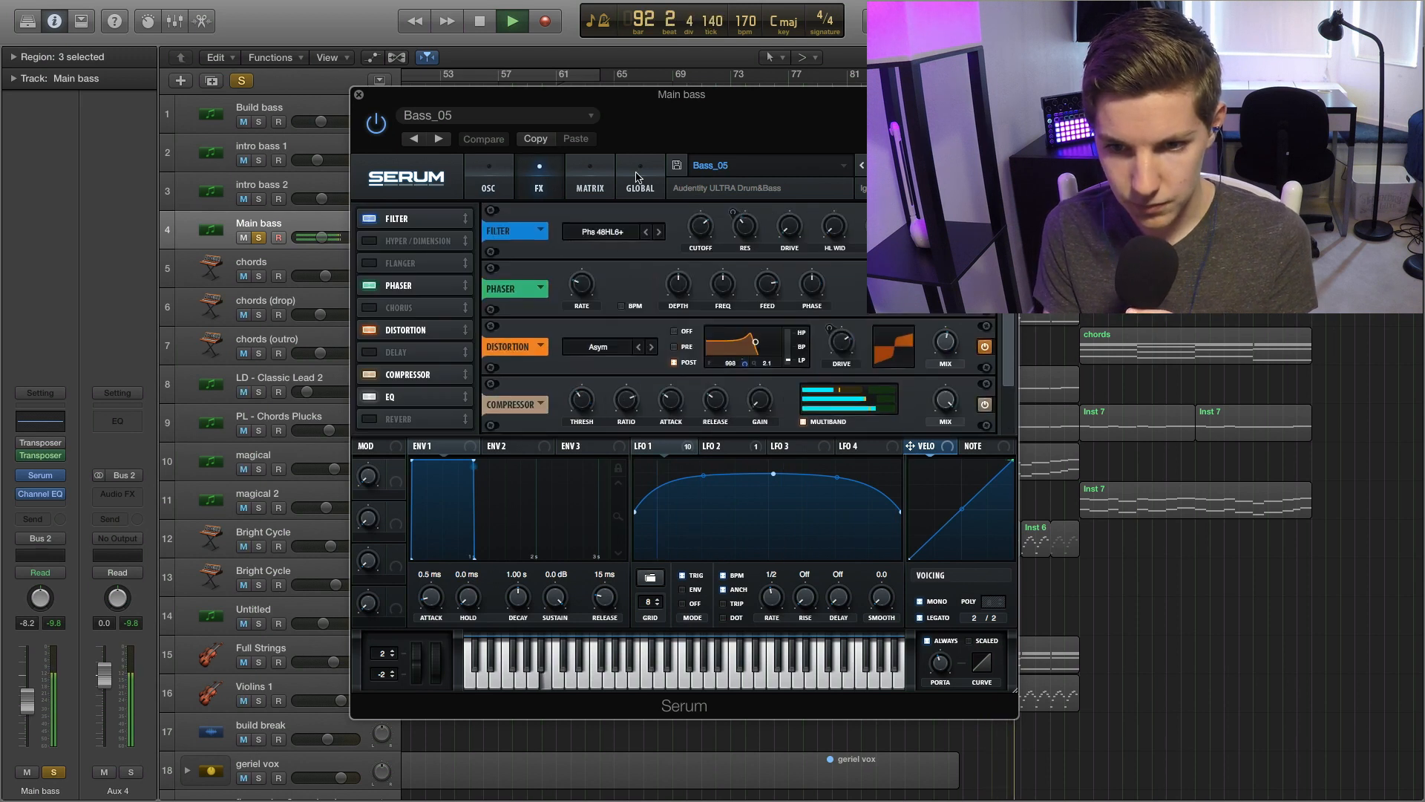
left_click(489, 182)
key("space")
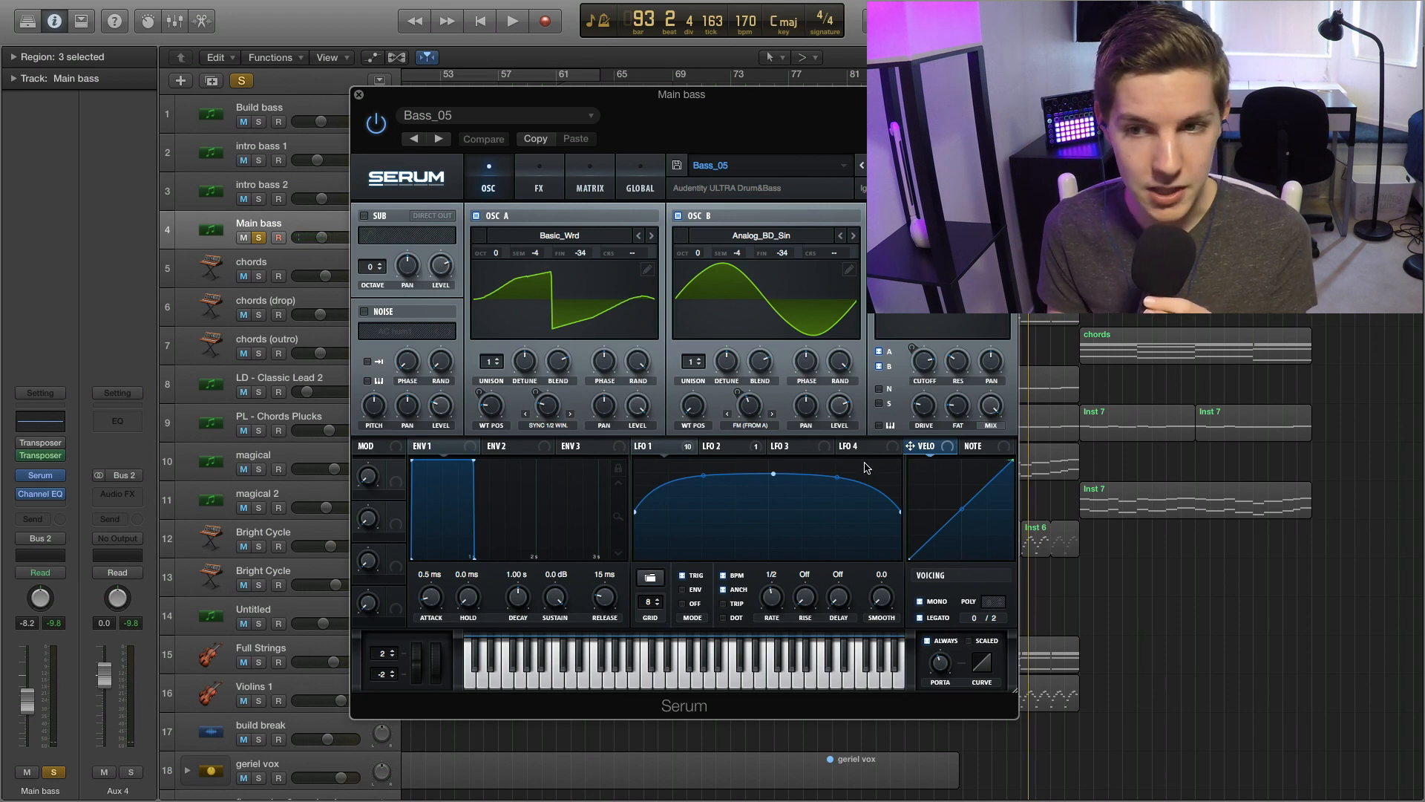
Replay the bass from bar 81 with Serum in view, then hide the plug-in window and stop playback.
left_click_drag(711, 128, 382, 98)
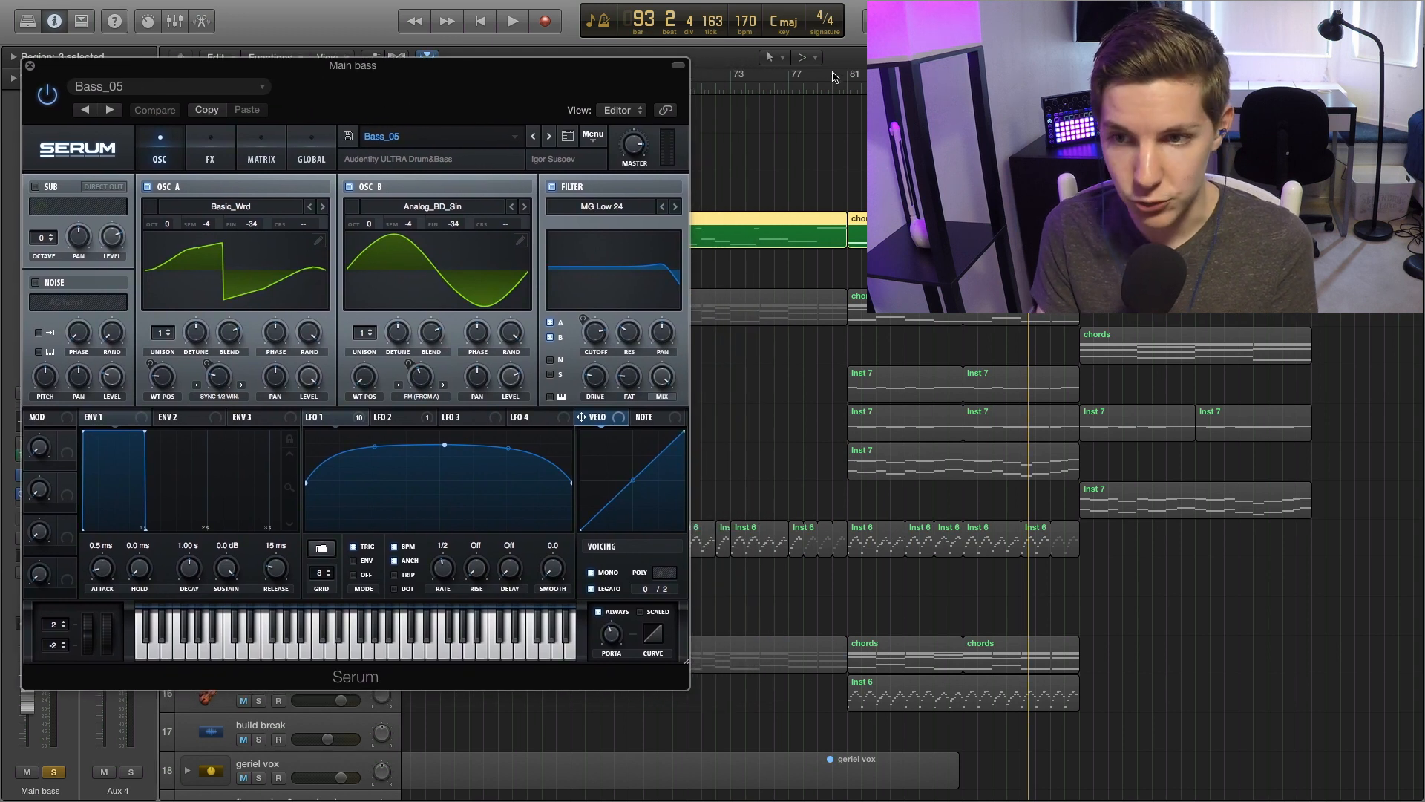
left_click(847, 89)
key("space")
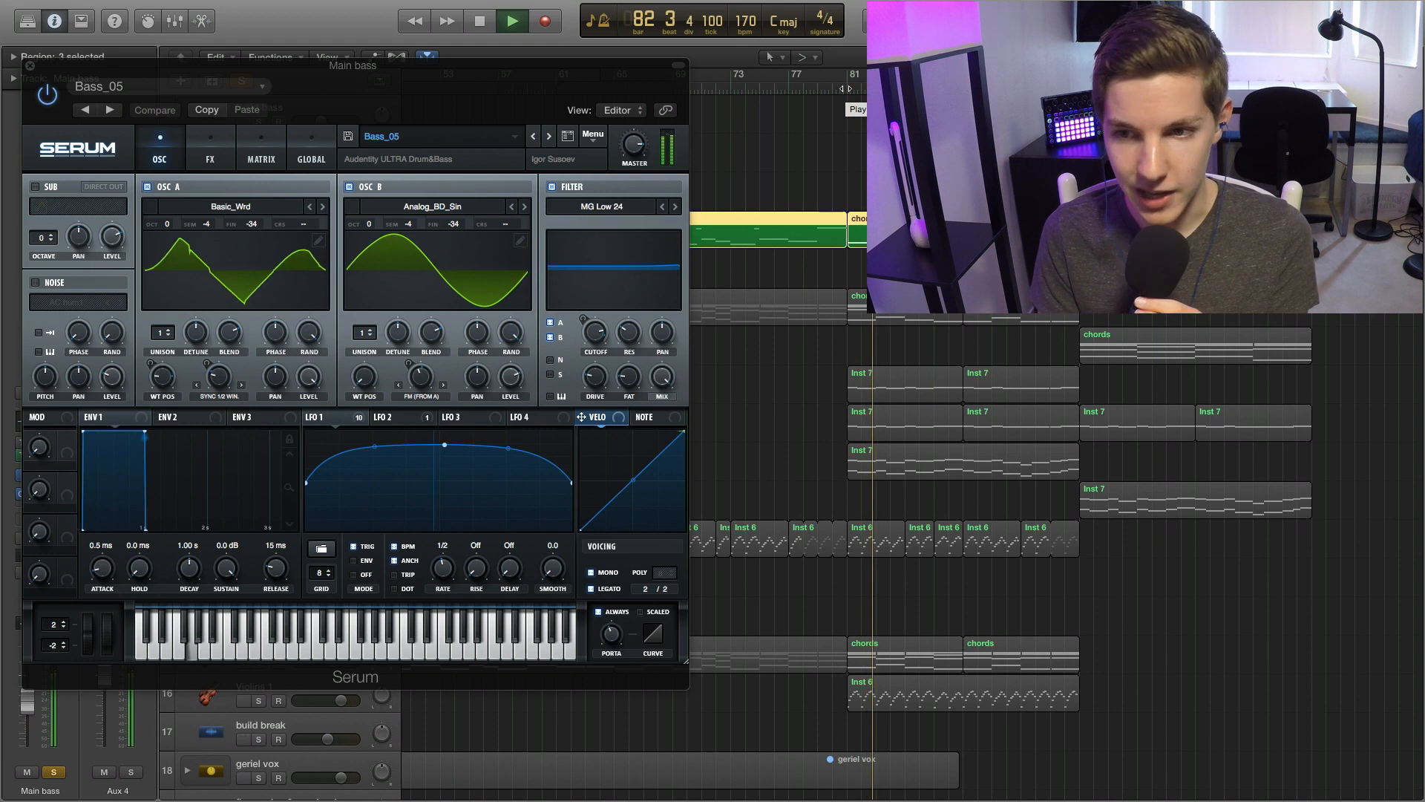
left_click_drag(462, 94, 786, 113)
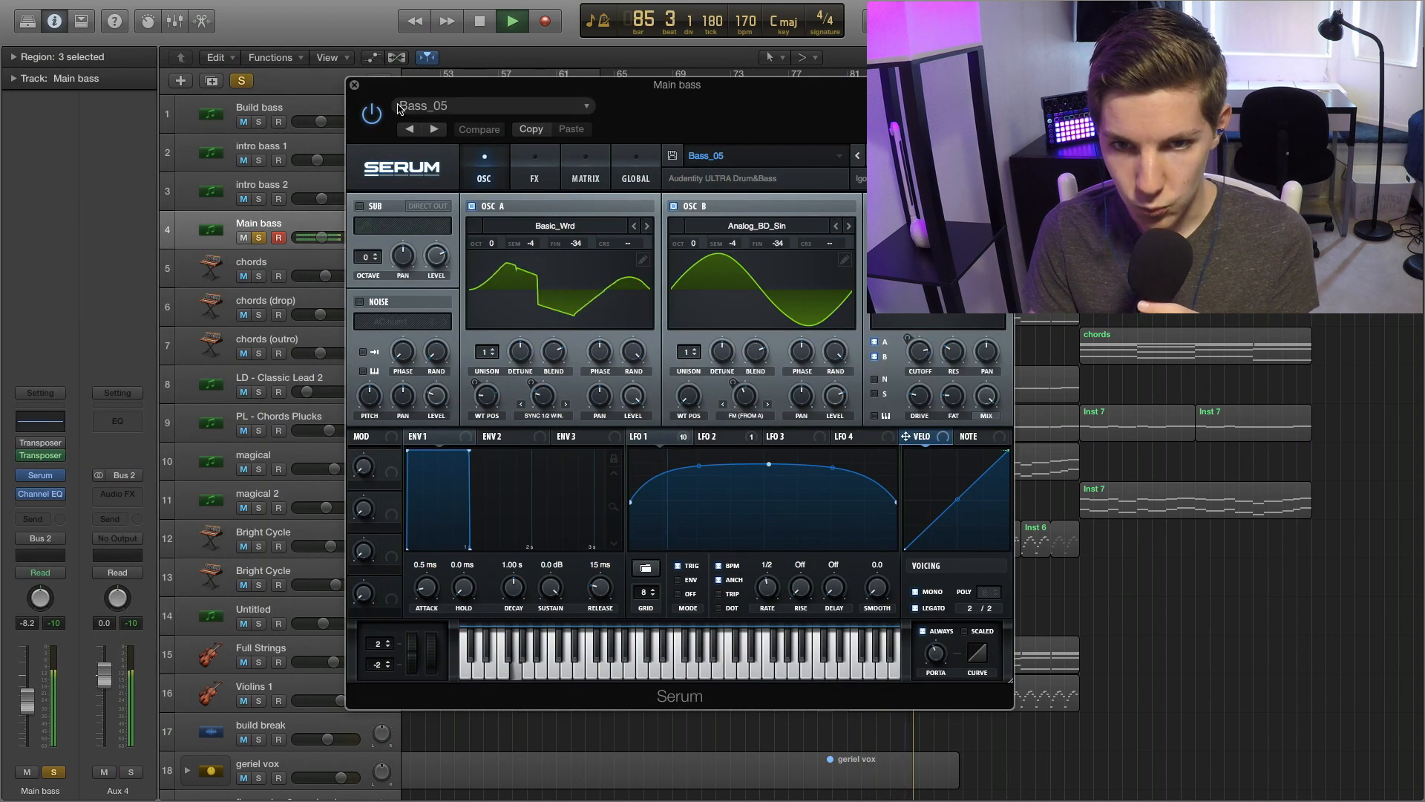
key("v")
key("space")
Reopen the LFOTool plug-in of the LFO TOOL track and restore its ducking curve by lowering the starting point to the bottom.
scroll(703, 215, "down", 10)
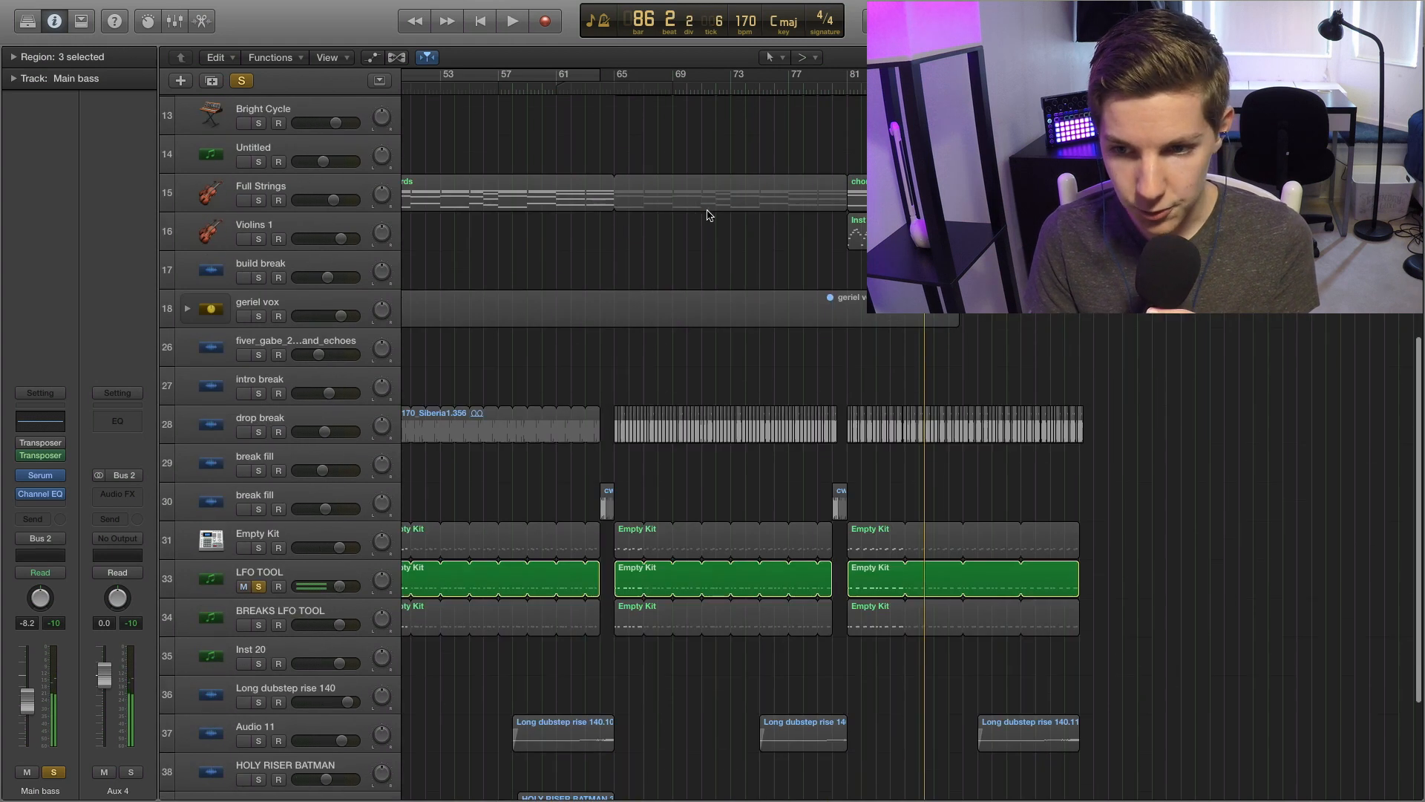
left_click(286, 555)
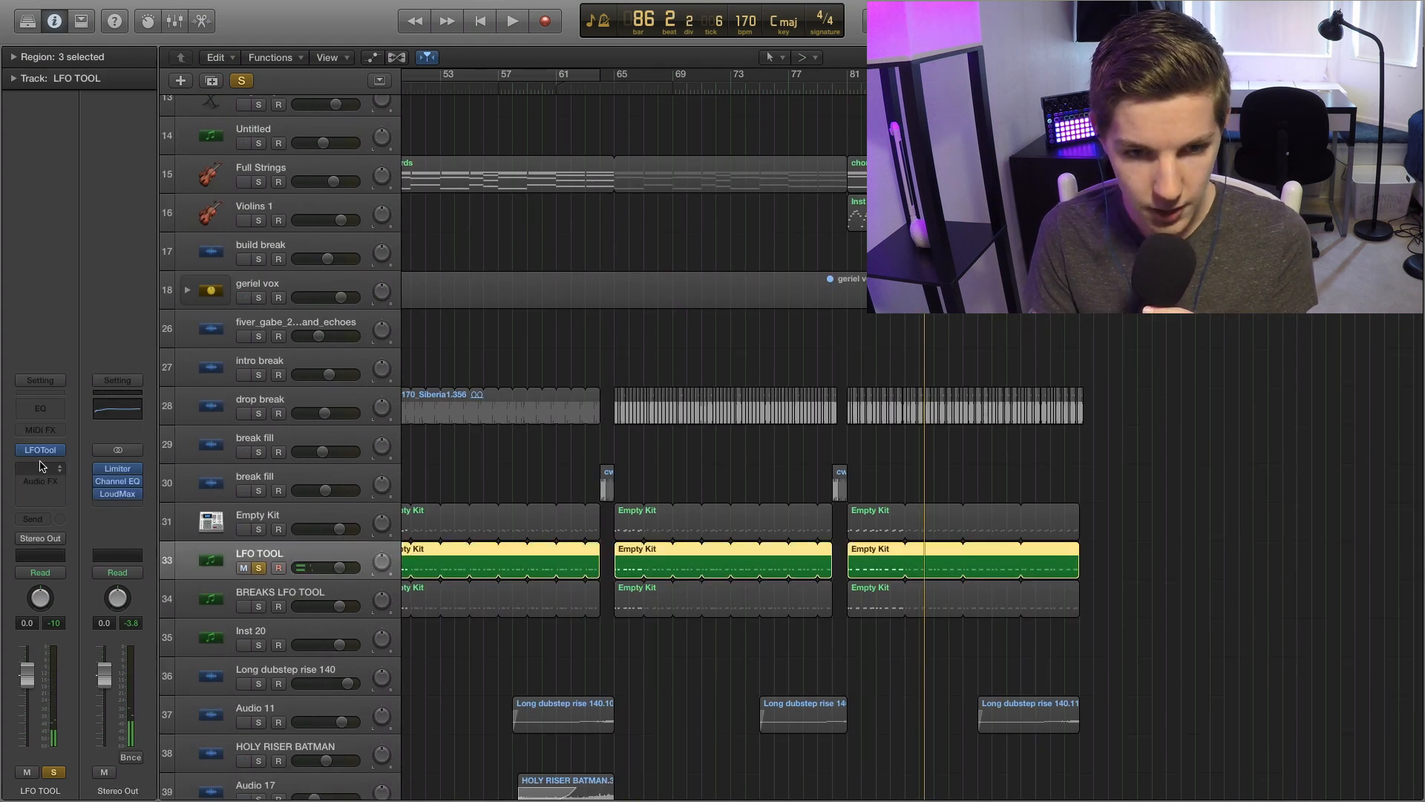
left_click(300, 591)
left_click(292, 557)
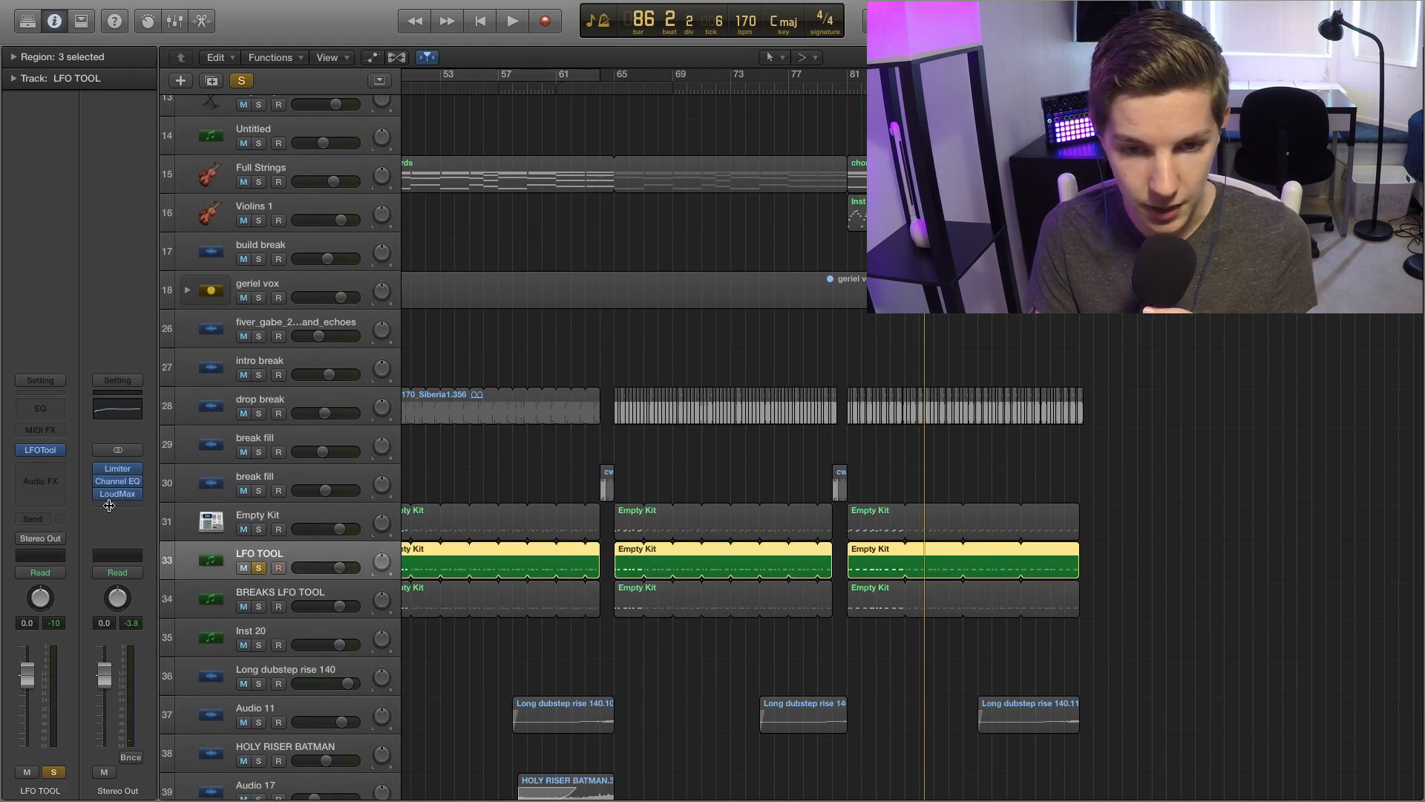
left_click(43, 451)
Play from bar 81, add the Empty Kit track to the solo, and close the LFOTool window.
key("space")
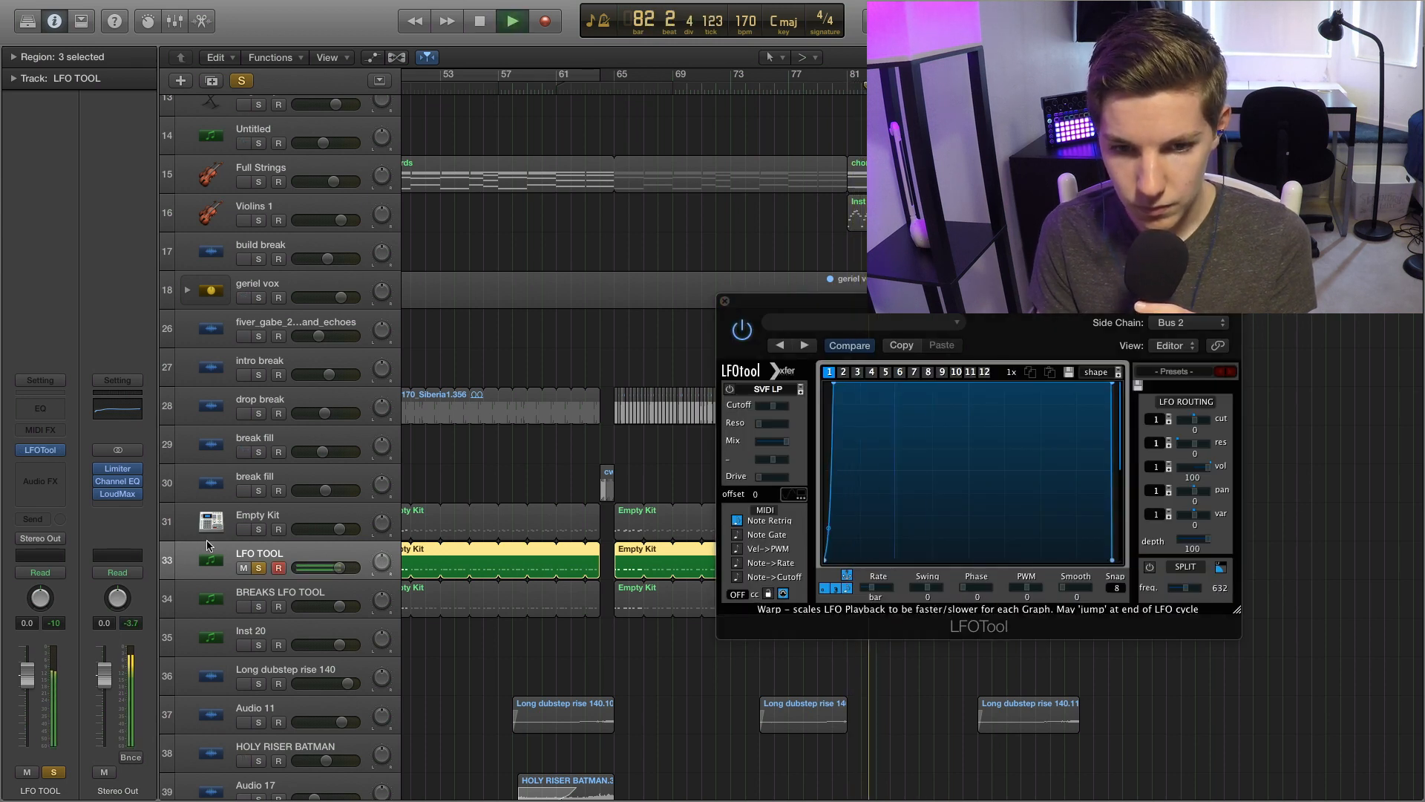
left_click(259, 528)
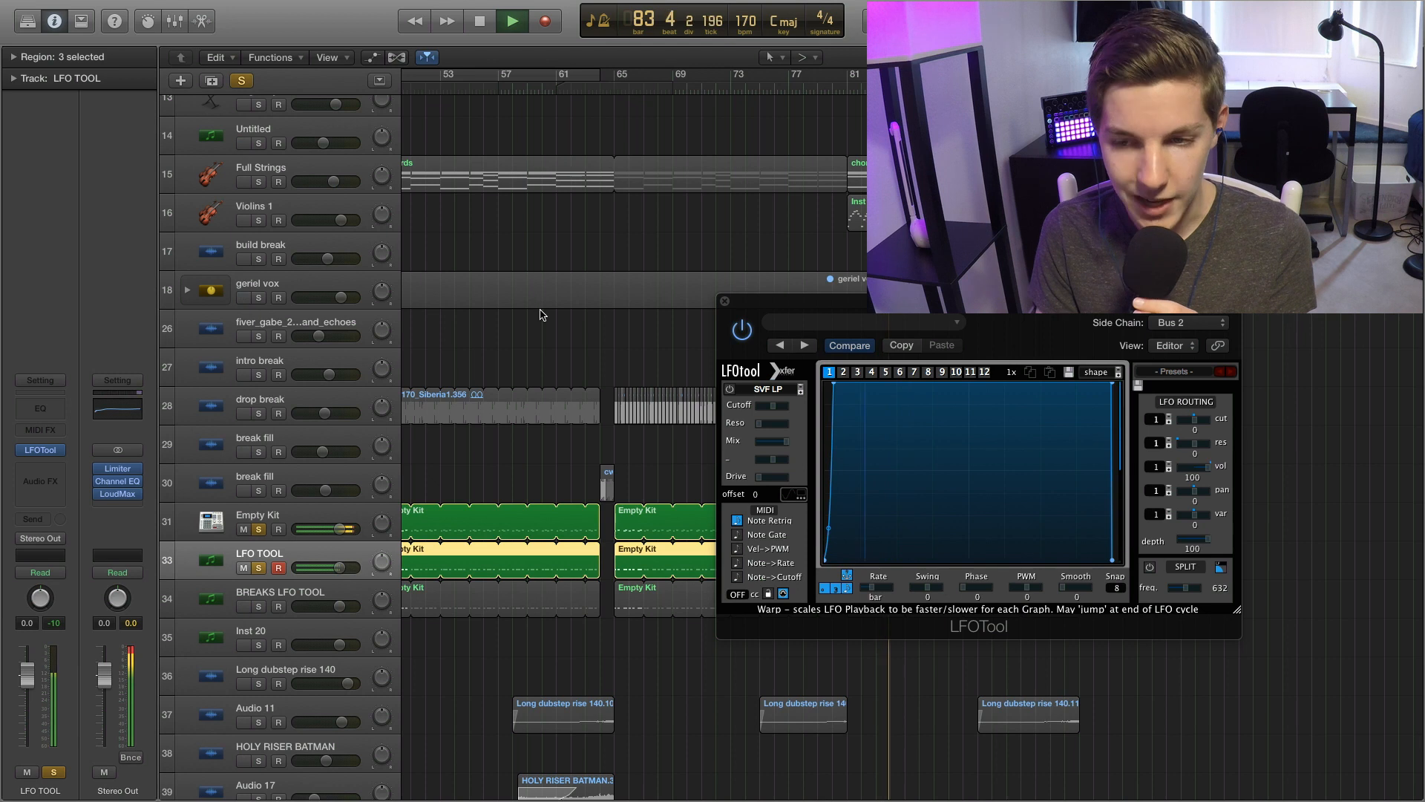
left_click(725, 302)
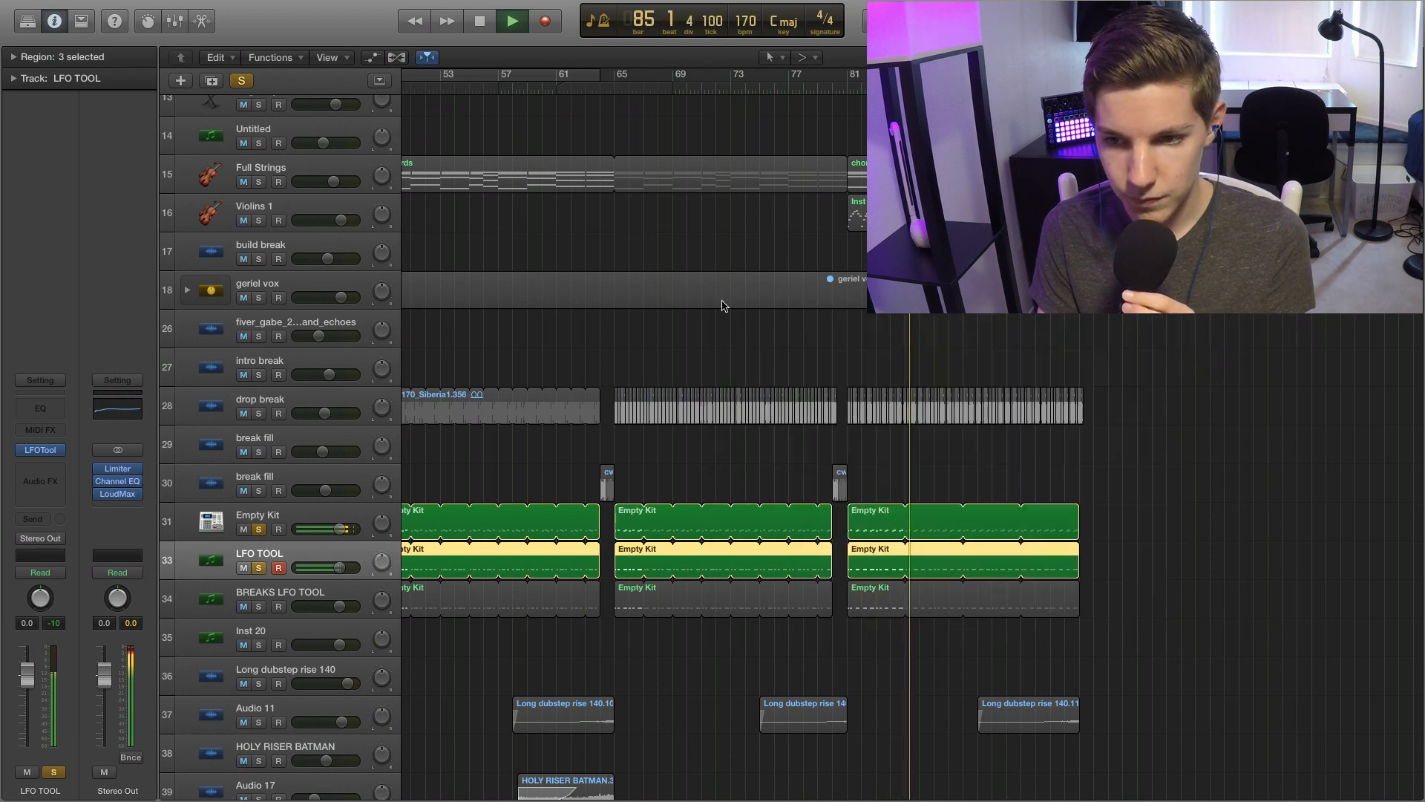
Stop playback and clear the solo on all tracks.
scroll(893, 348, "up", 10)
scroll(893, 348, "down", 3)
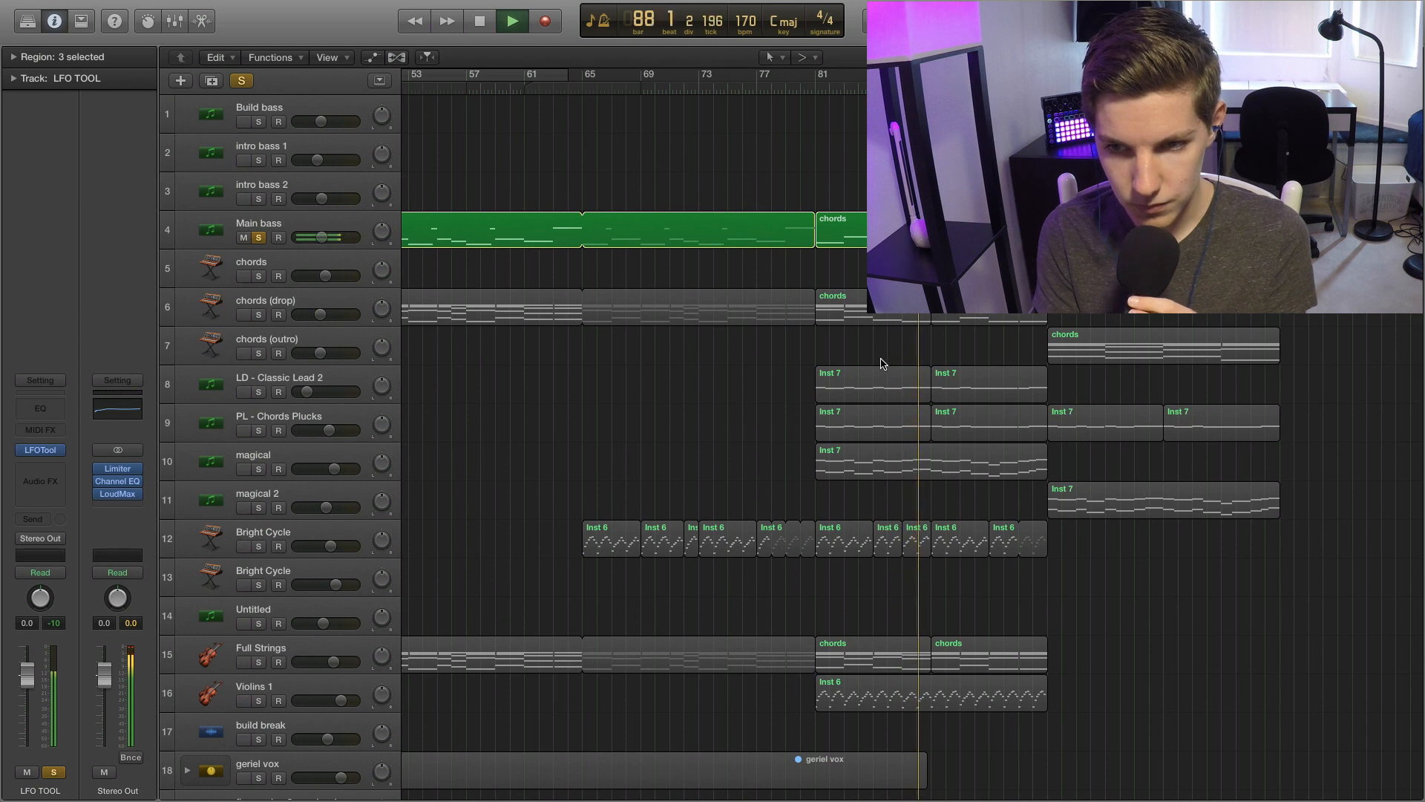
key("space")
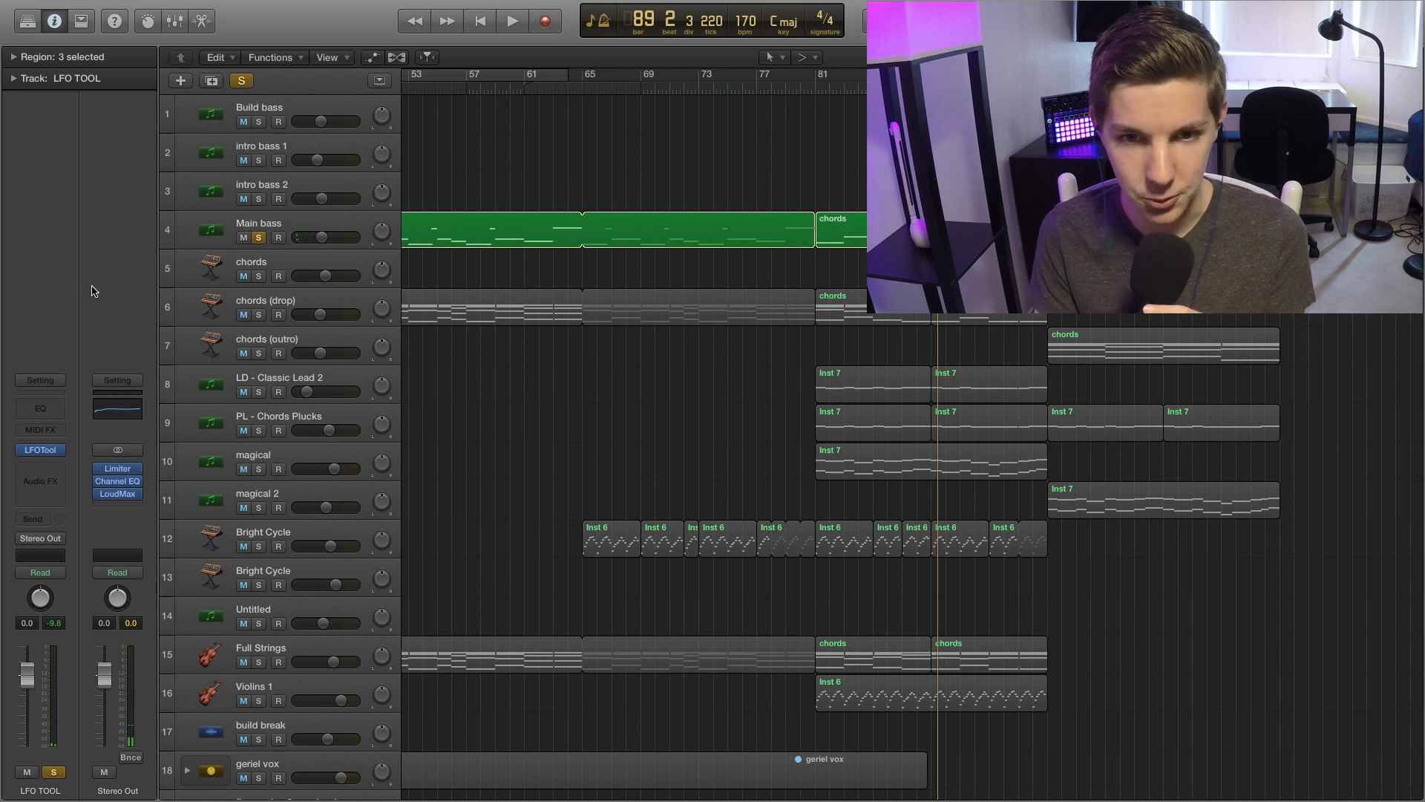
left_click(241, 81)
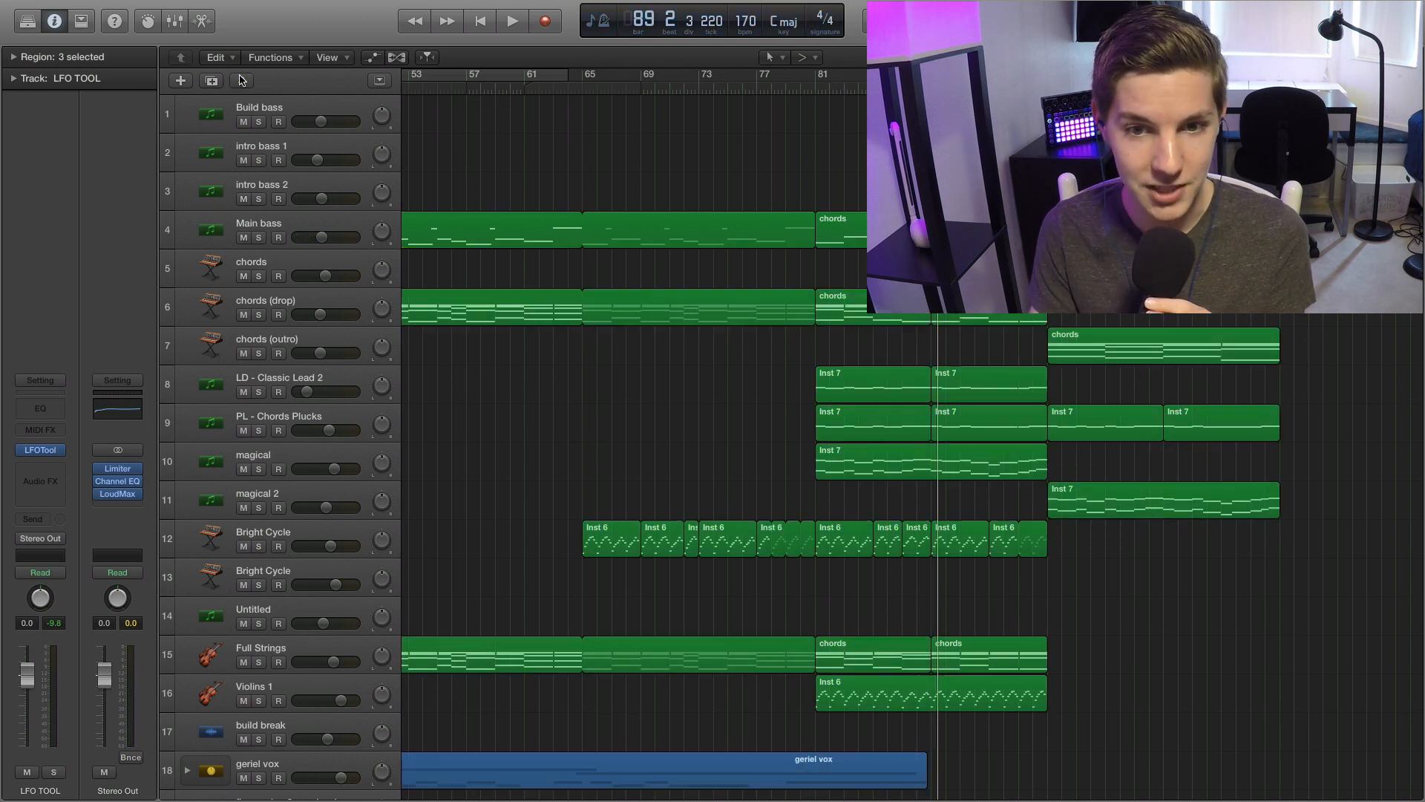
left_click(276, 229)
left_click(258, 237)
scroll(611, 297, "left", 1)
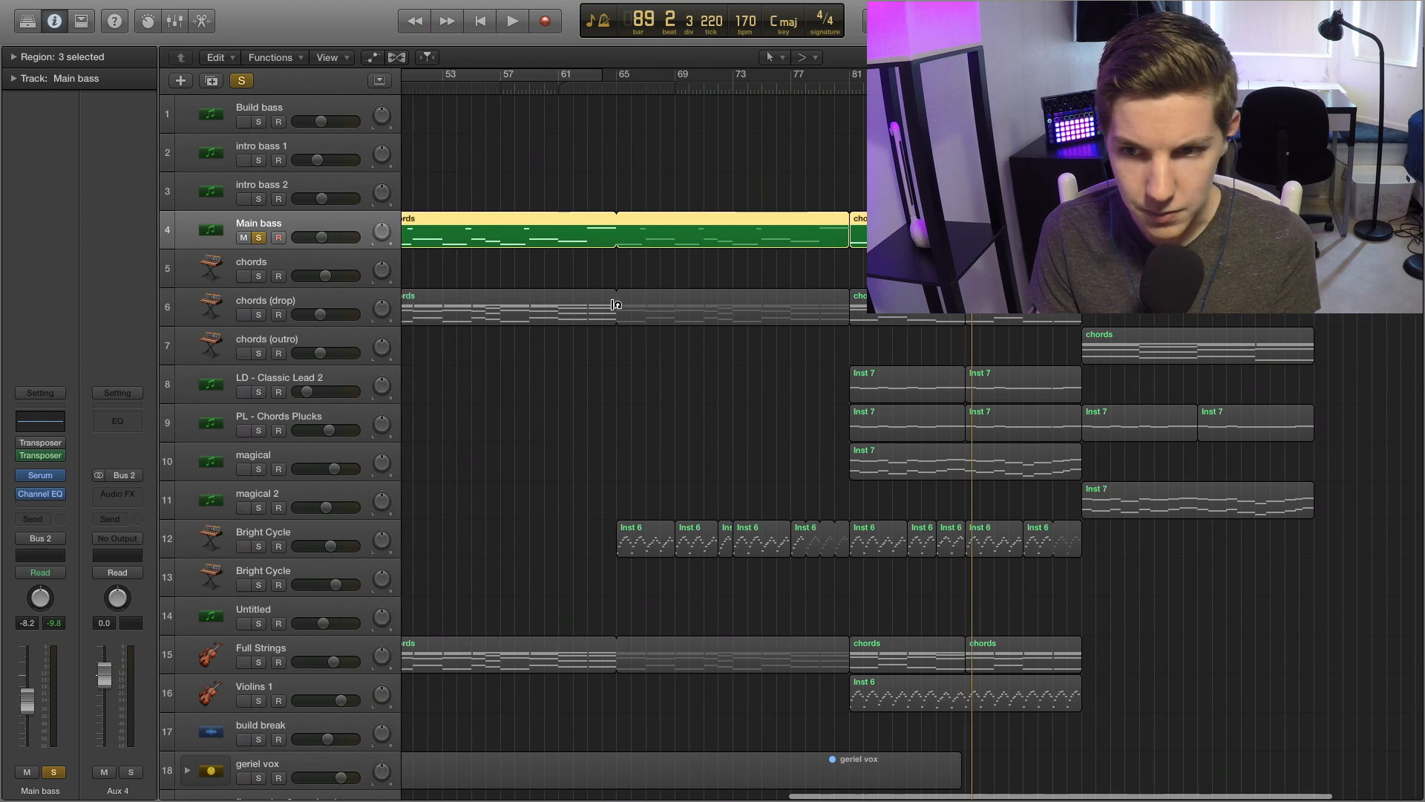
left_click(617, 89)
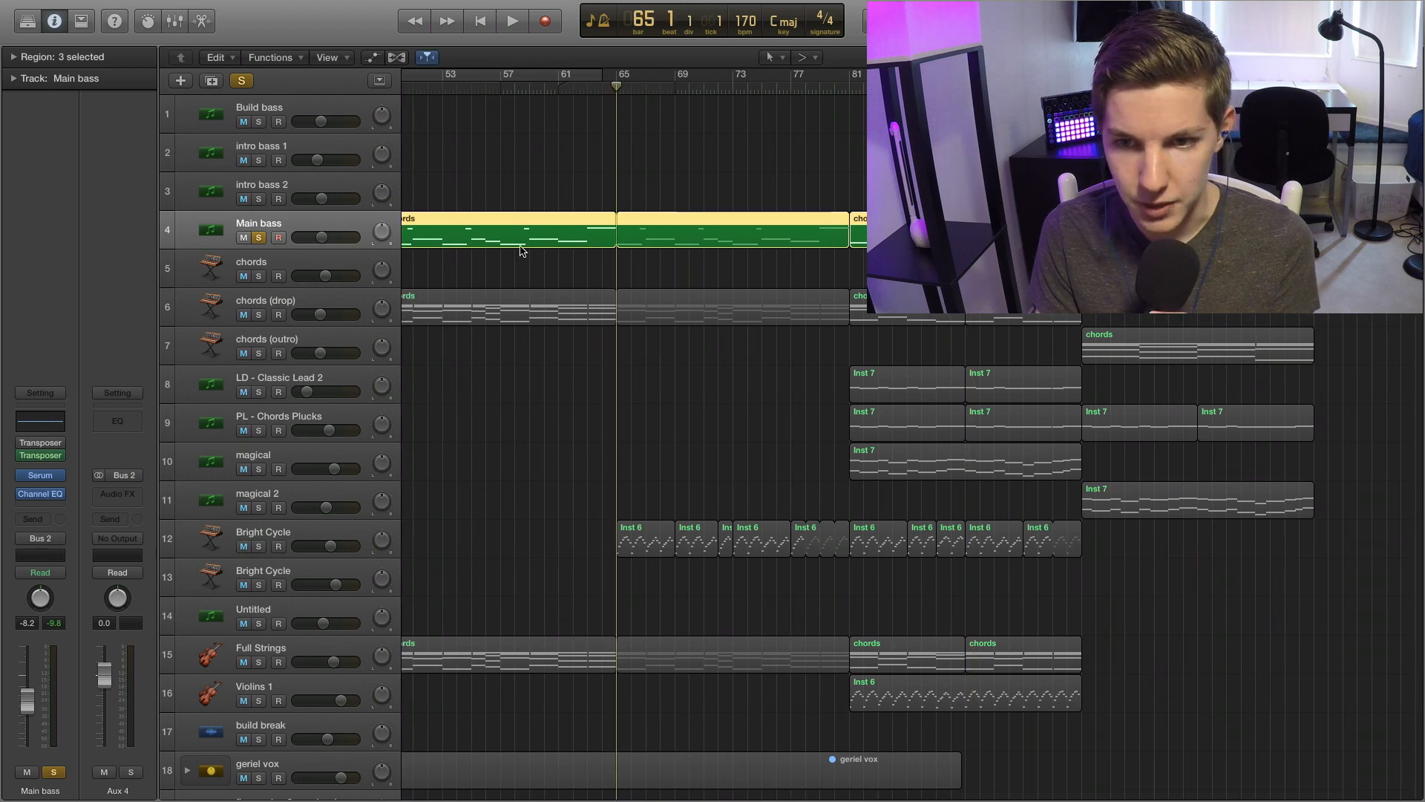
left_click(258, 238)
Mute the first Bright Cycle, the Full Strings and the geriel vox tracks, and play the drop from bar 81.
scroll(579, 410, "down", 5)
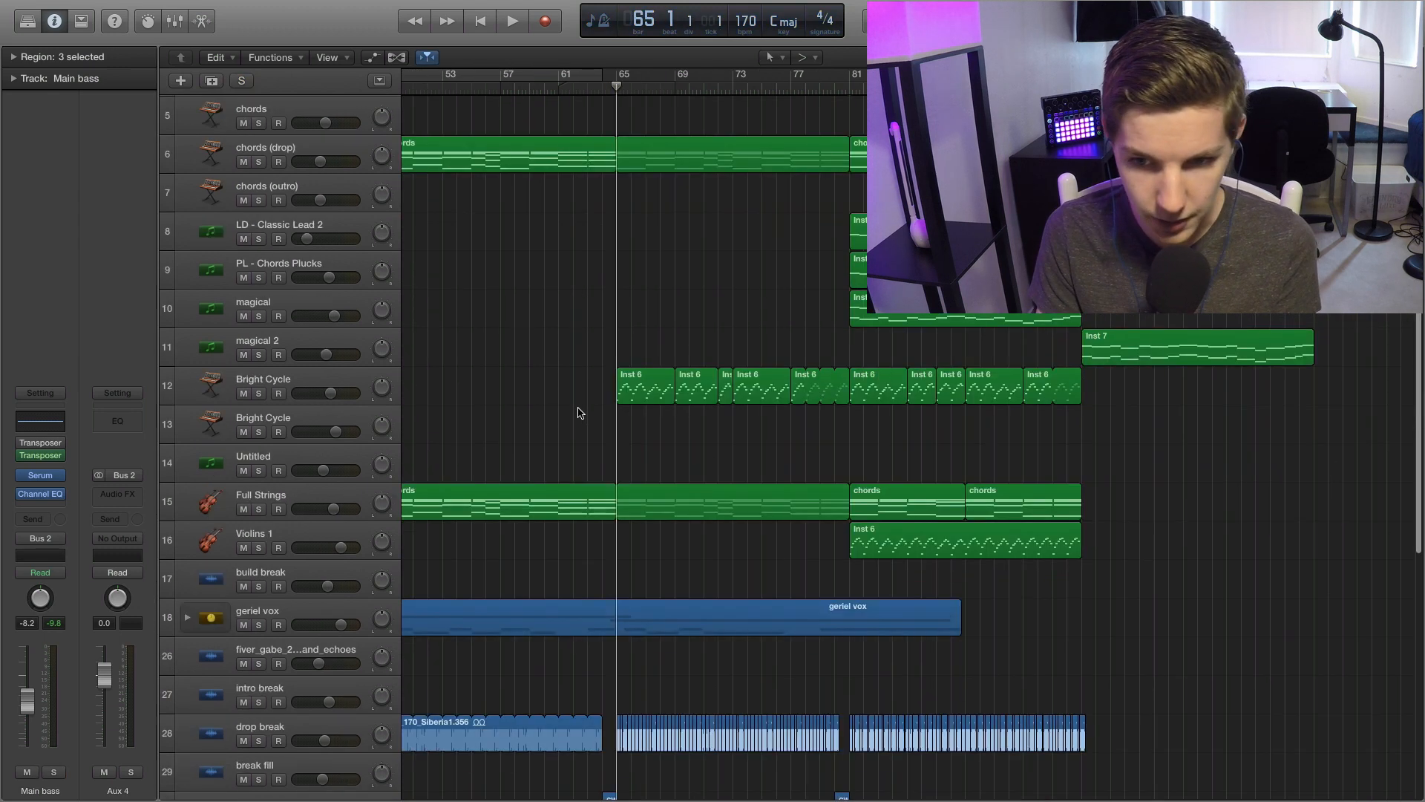
left_click(245, 559)
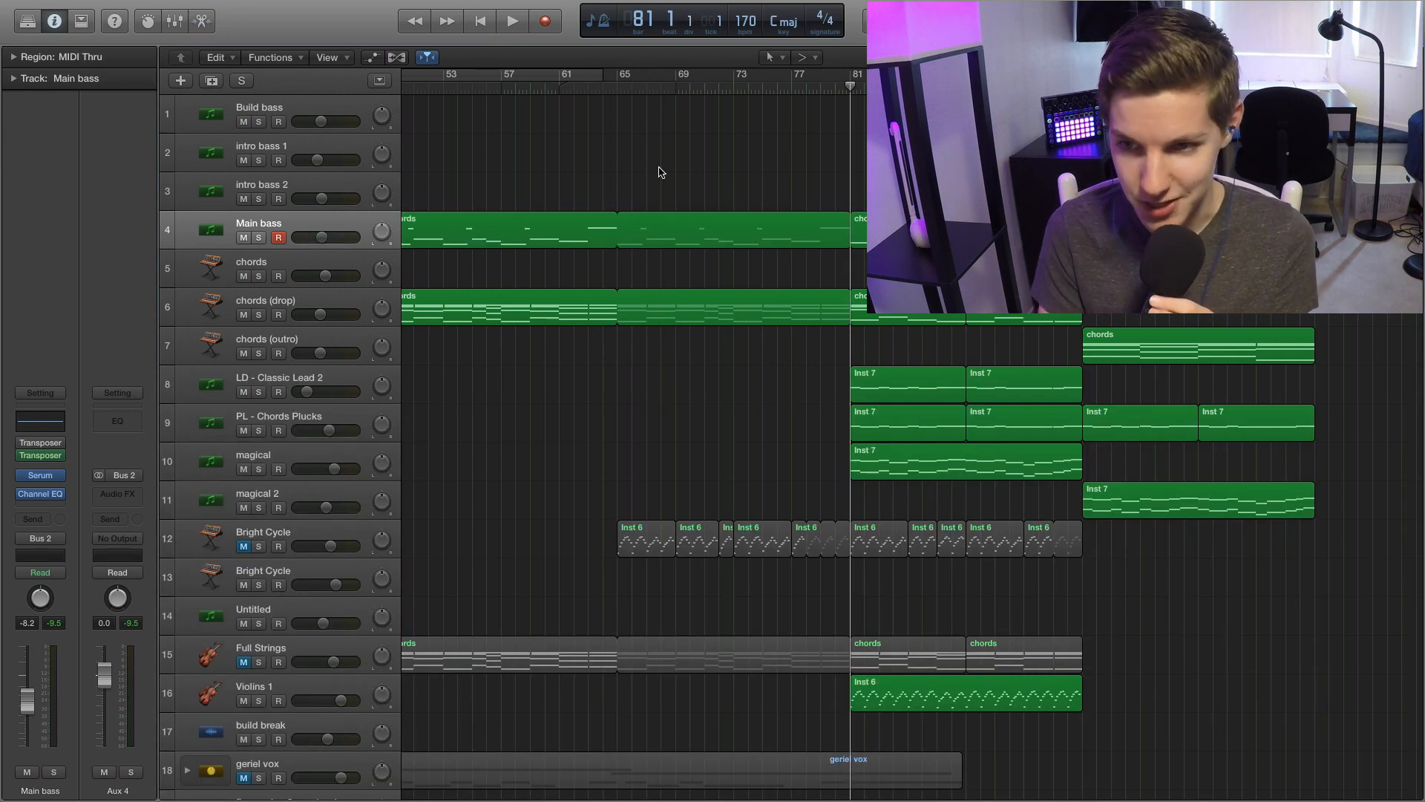
scroll(885, 316, "right", 2)
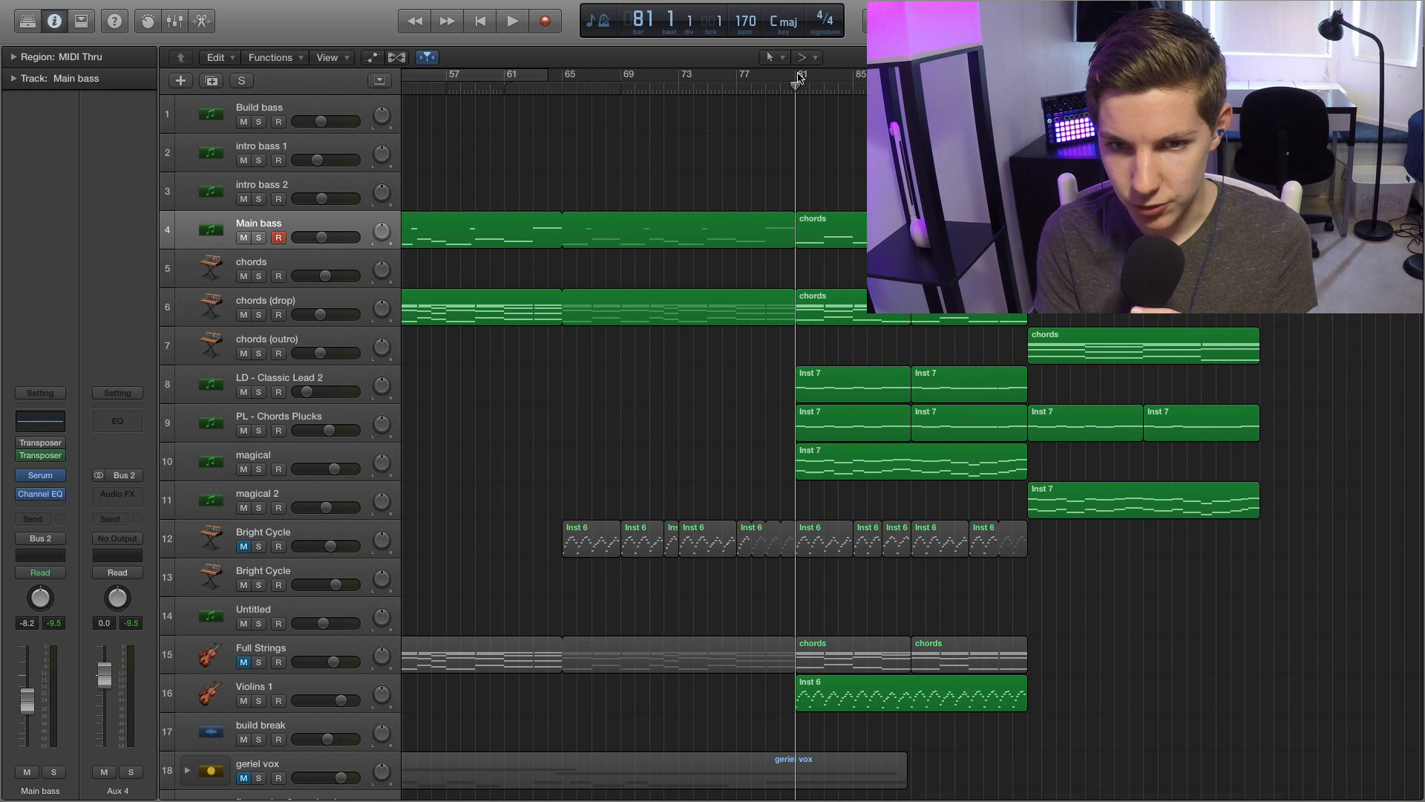
key("space")
scroll(604, 509, "down", 10)
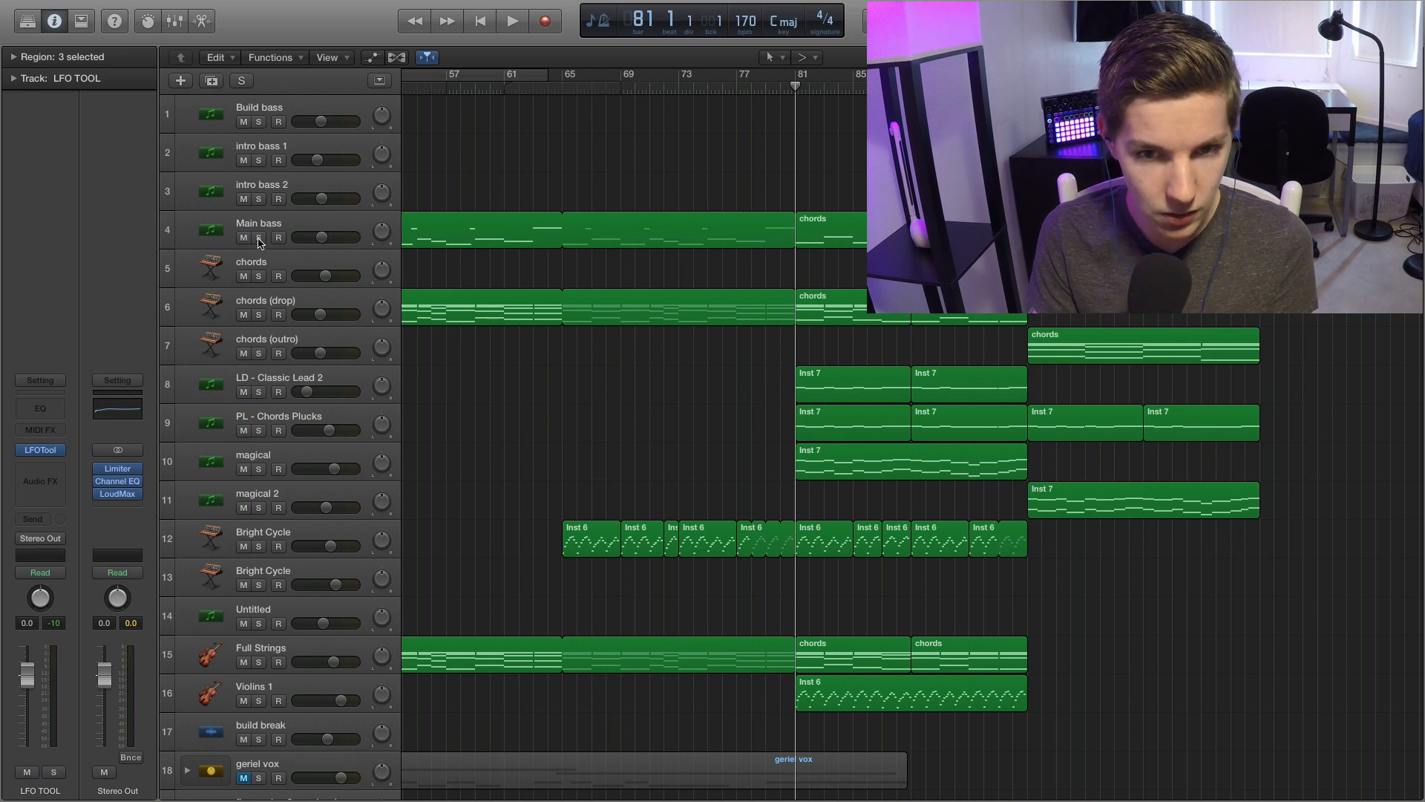
Solo the Main bass, LFO TOOL, BREAKS LFO TOOL, Empty Kit and drop break tracks, play them from bar 81, and stop.
scroll(726, 483, "down", 10)
left_click(258, 403)
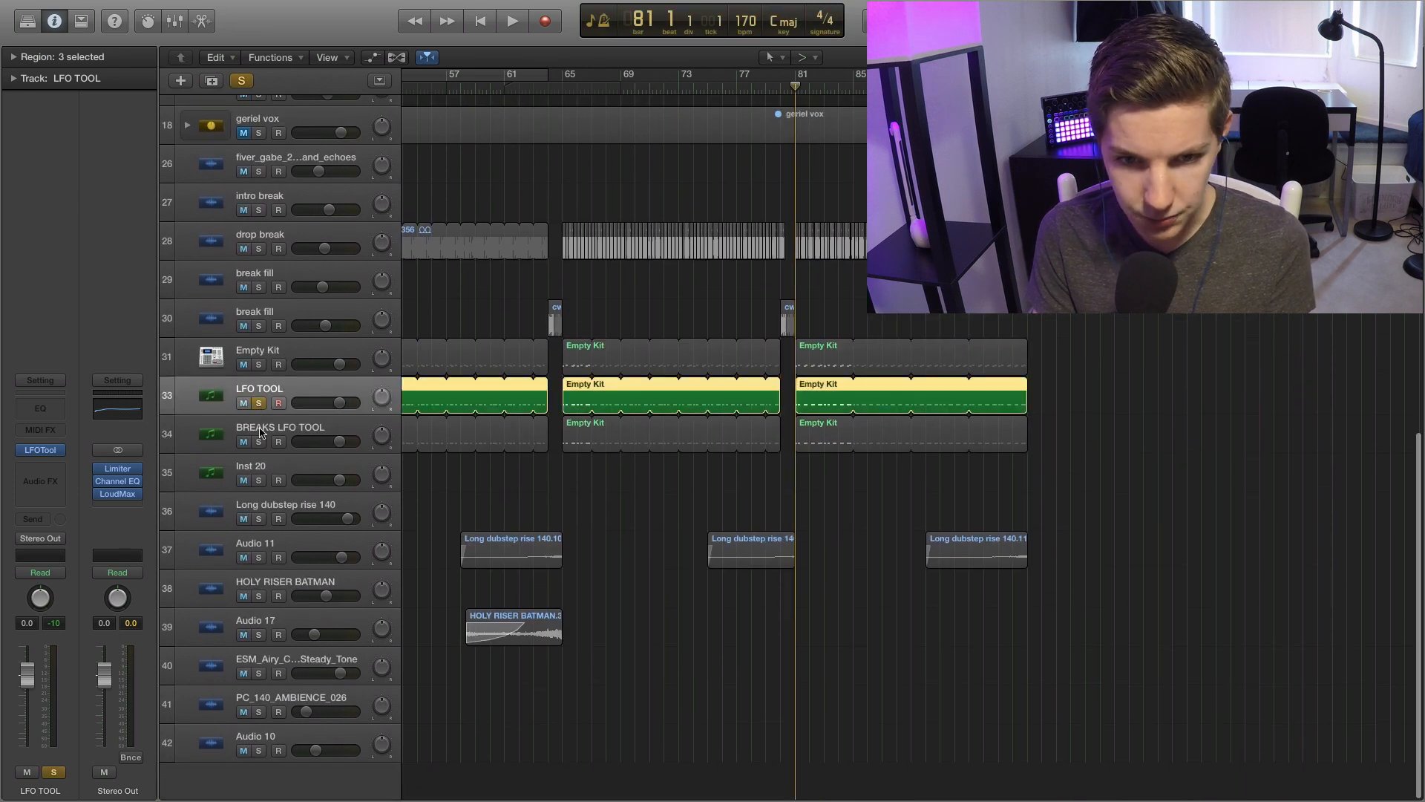
left_click(258, 442)
left_click(258, 364)
left_click(259, 249)
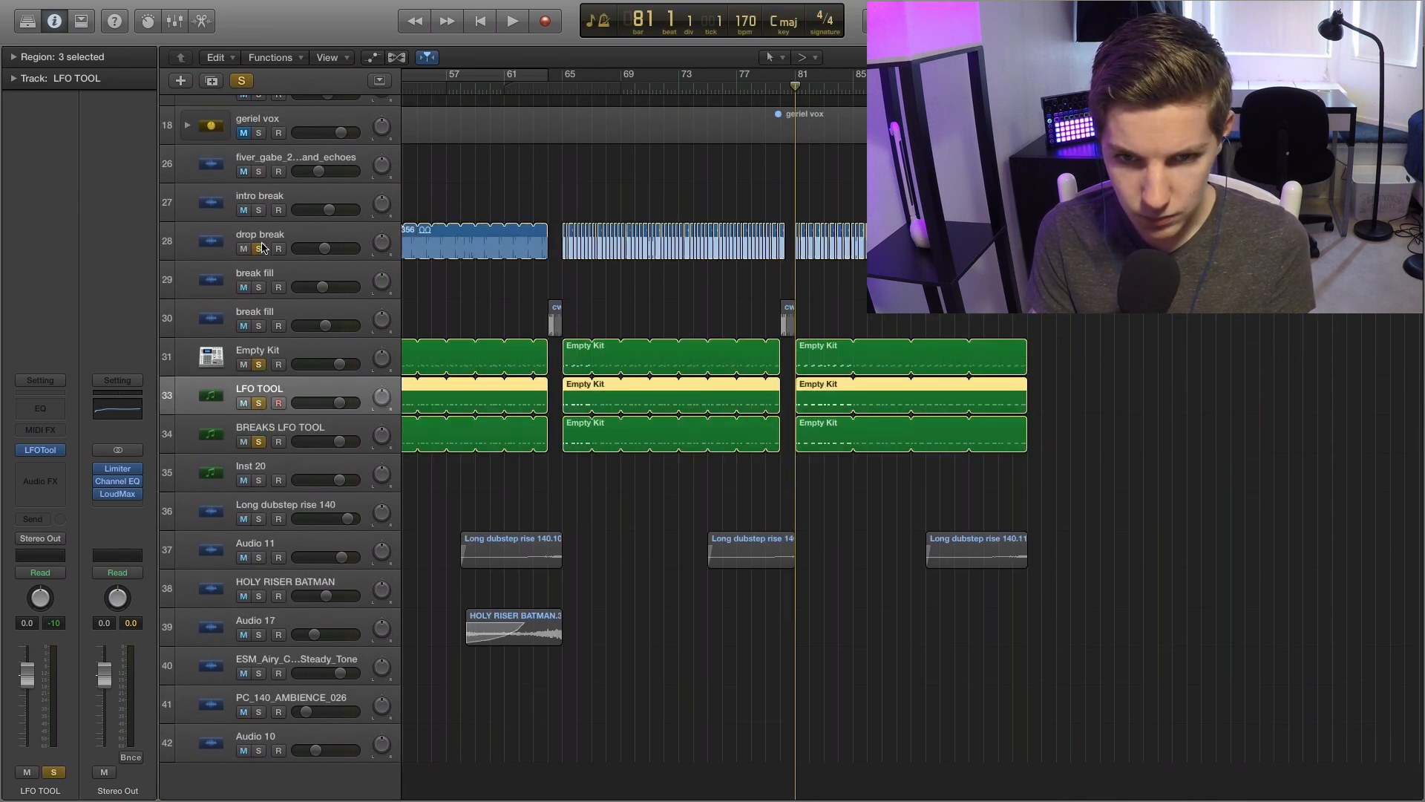
key("space")
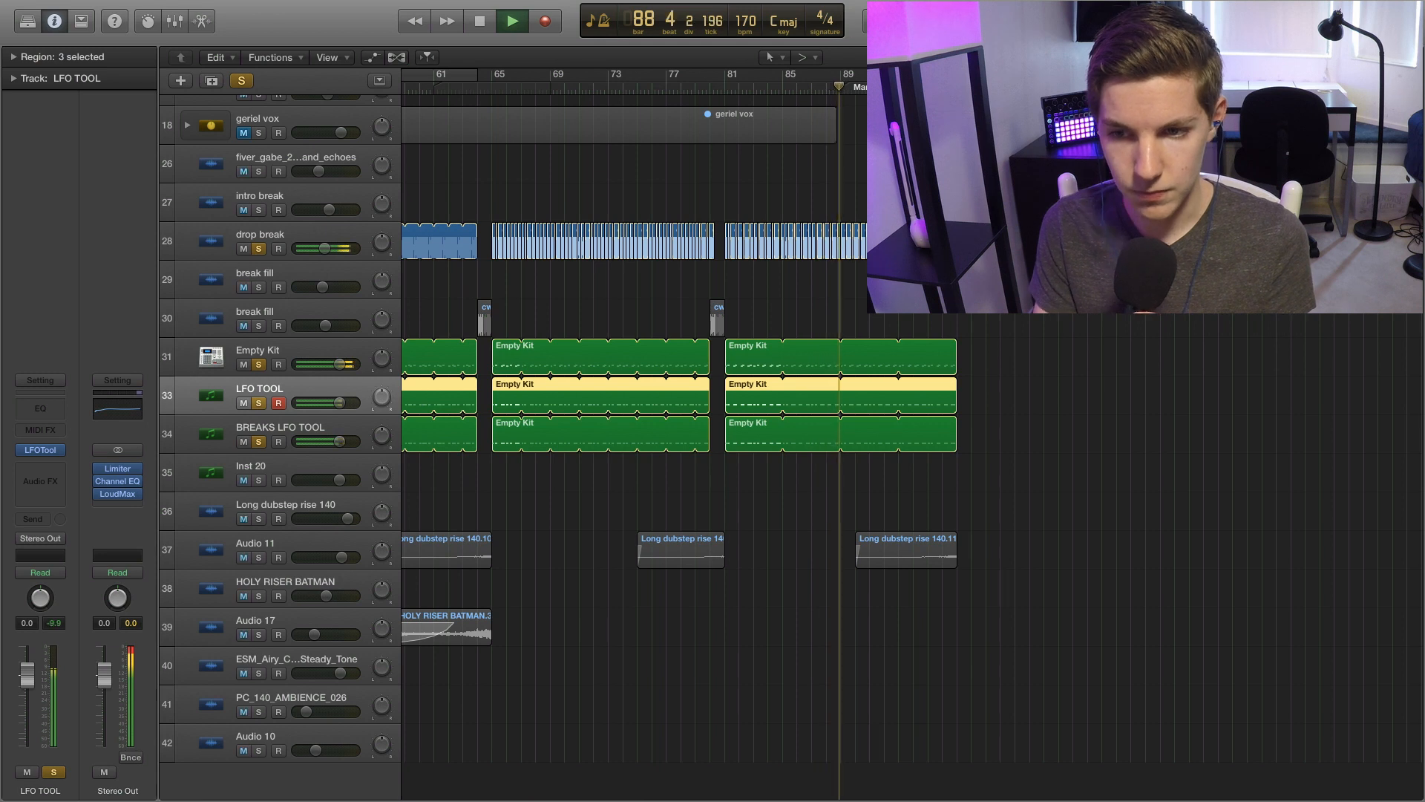
key("space")
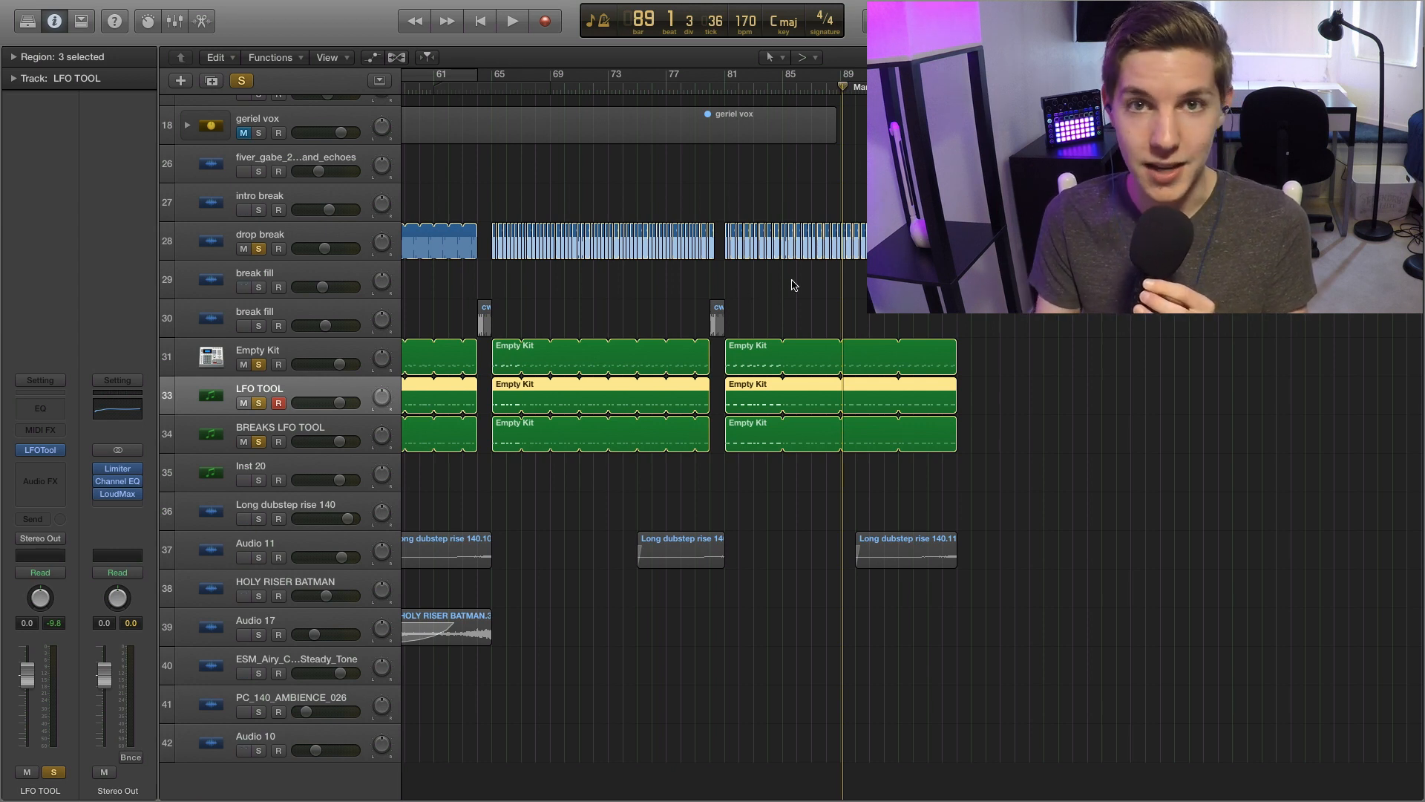
Clear the solo on the bass and drum tracks so the whole arrangement is active.
scroll(794, 286, "up", 2)
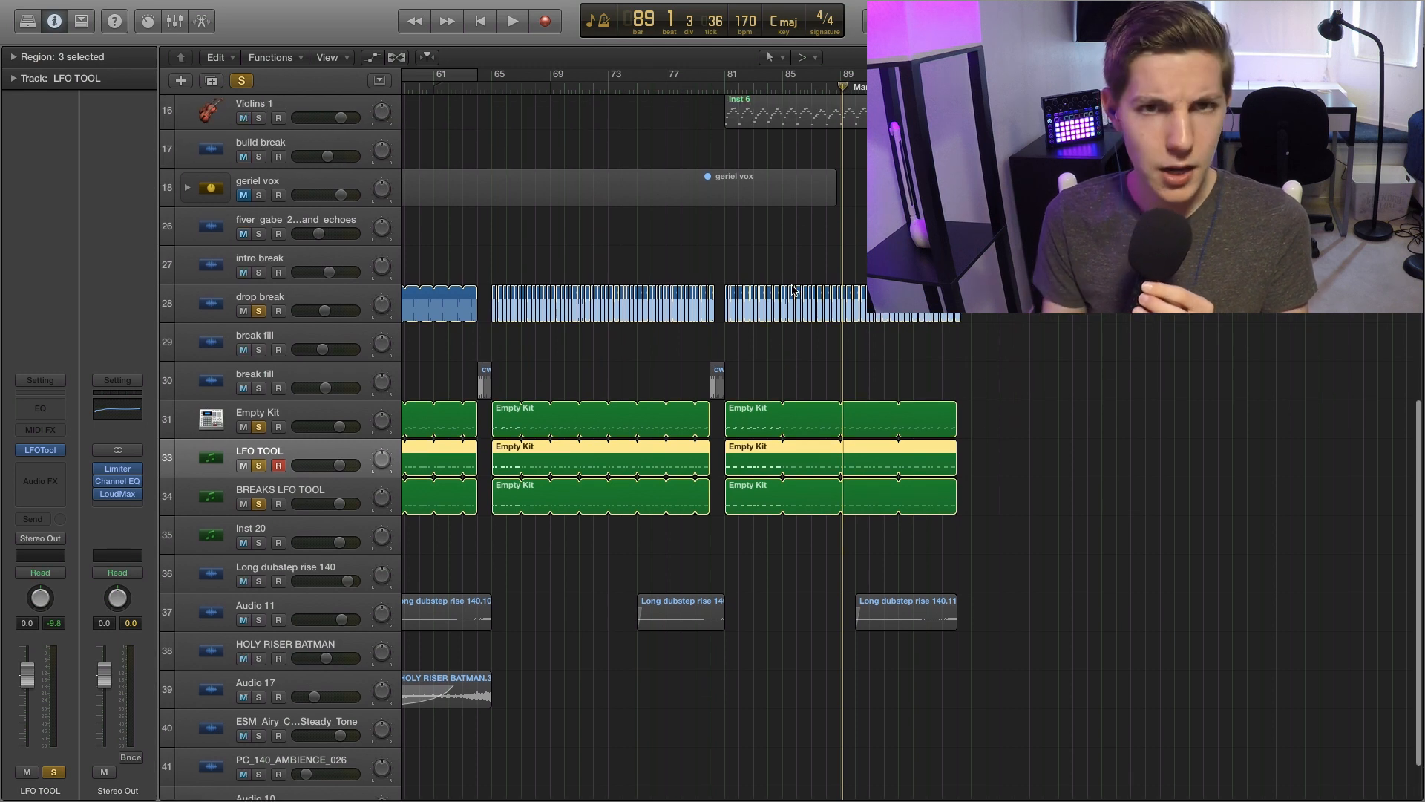
scroll(819, 290, "up", 2)
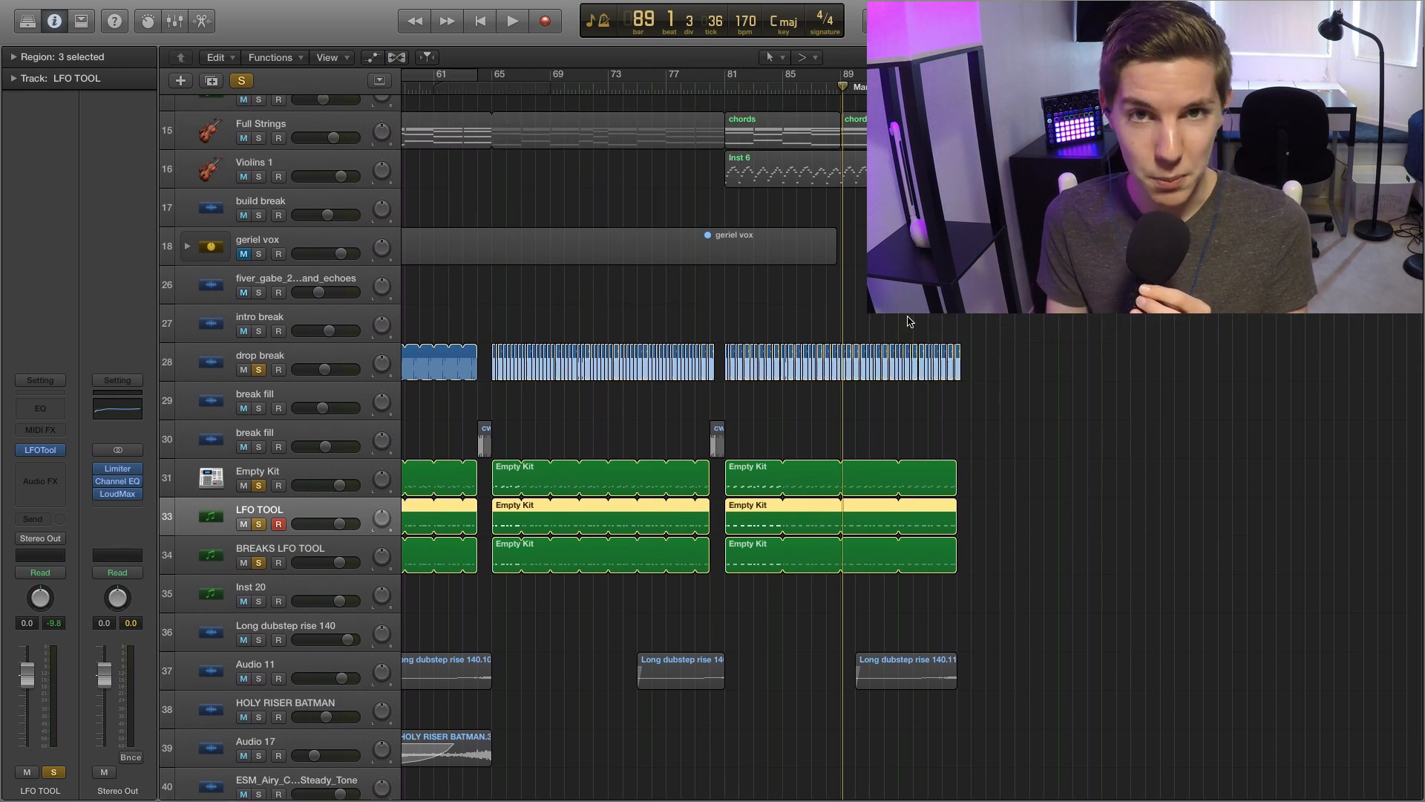
scroll(520, 445, "up", 10)
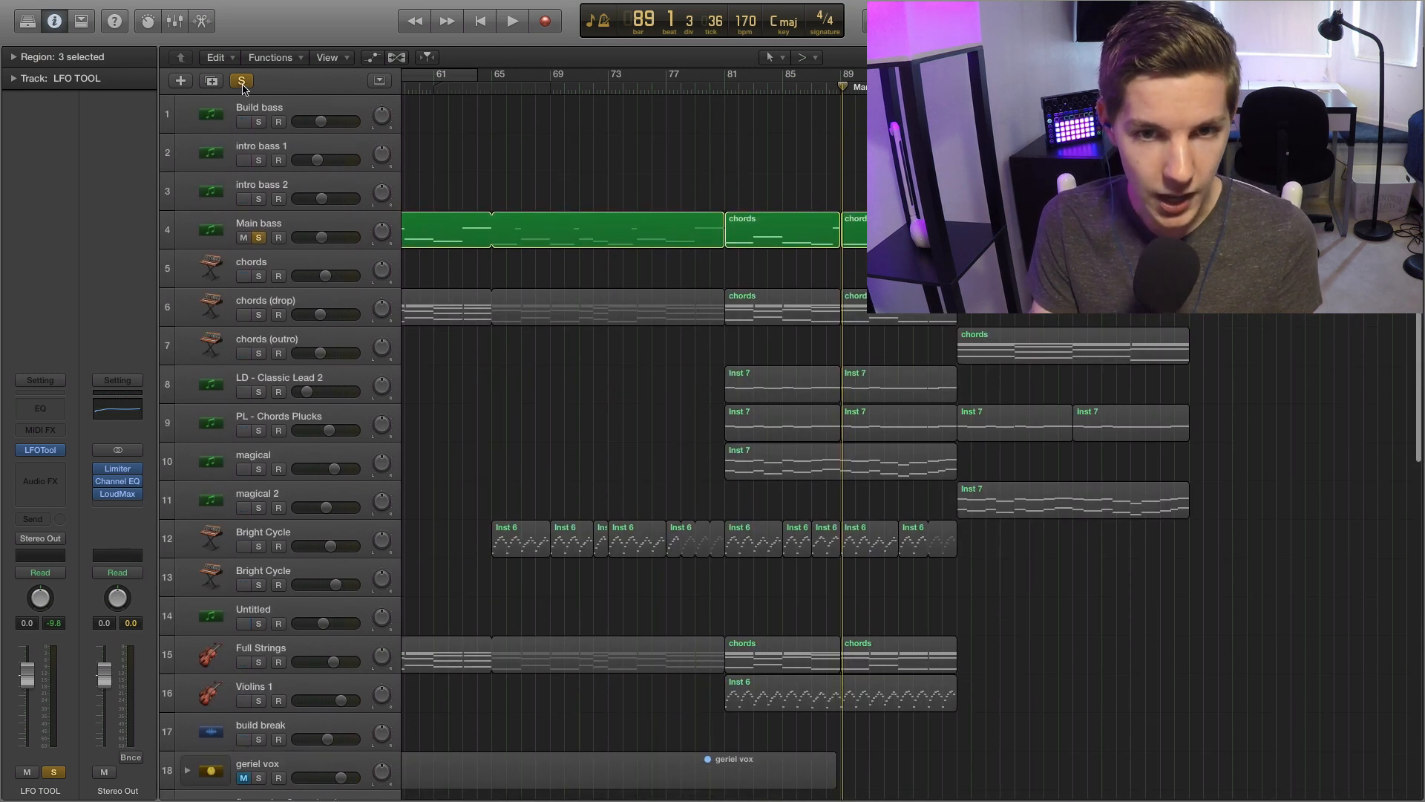
left_click(241, 82)
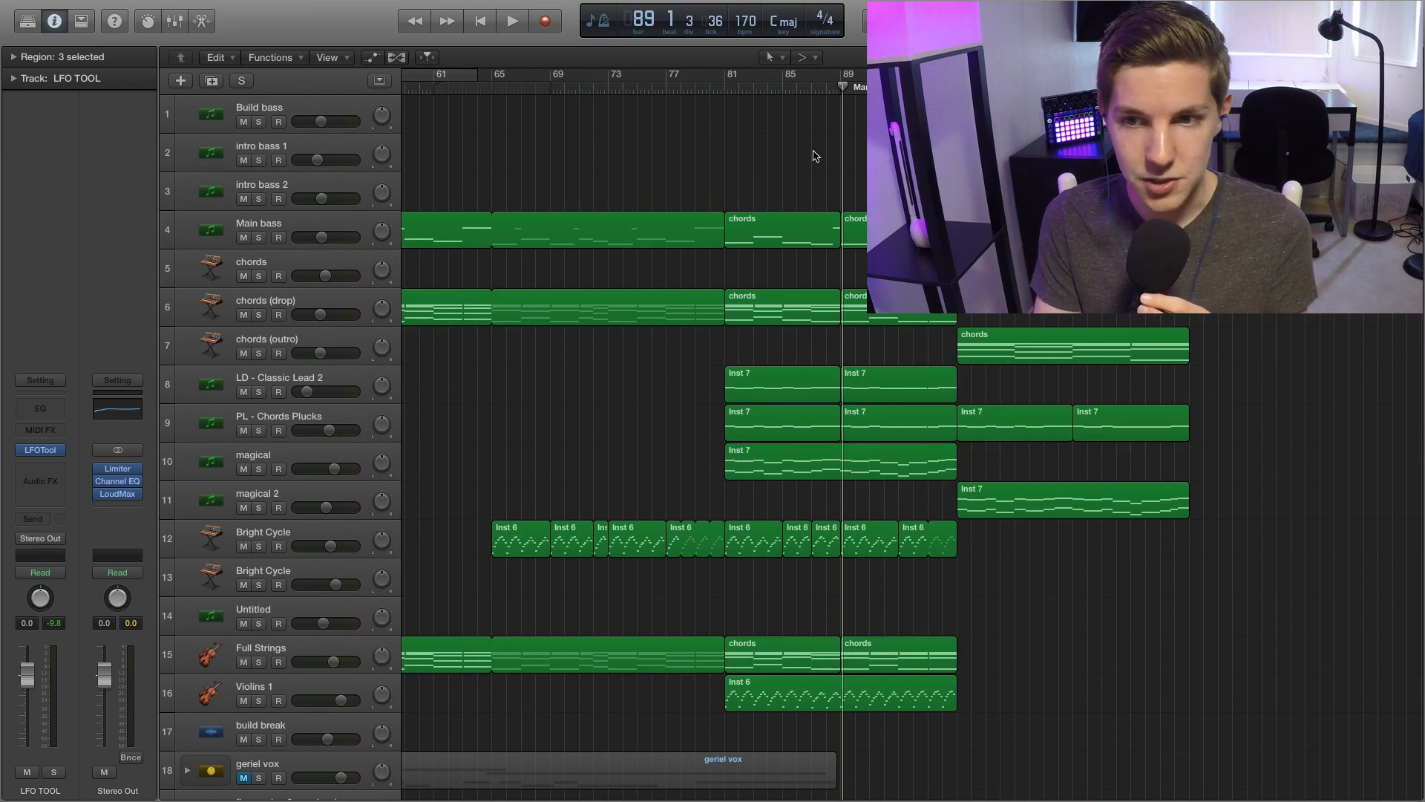
Solo the Full Strings track, play it from bar 81, and stop playback.
left_click(731, 91)
scroll(661, 212, "down", 2)
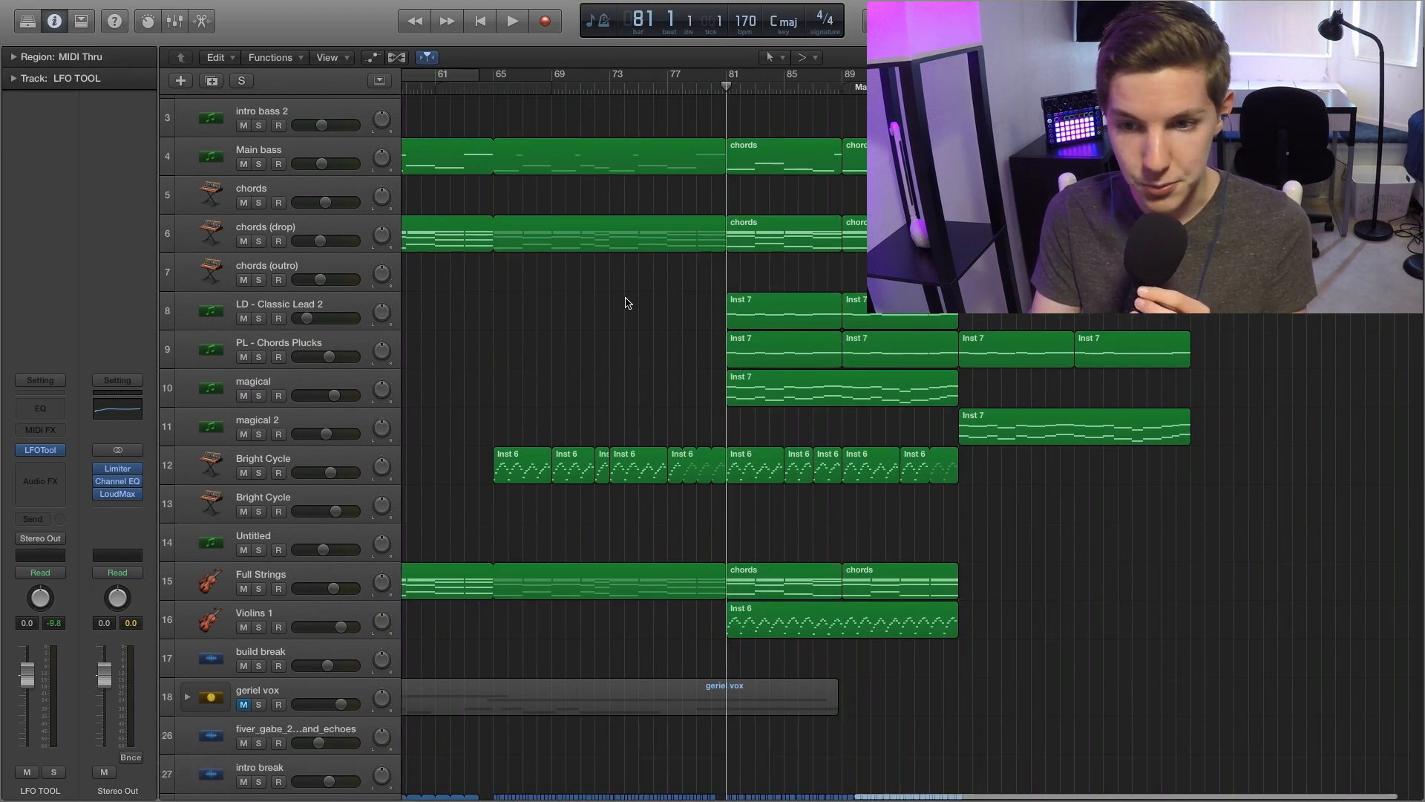
scroll(623, 305, "down", 1)
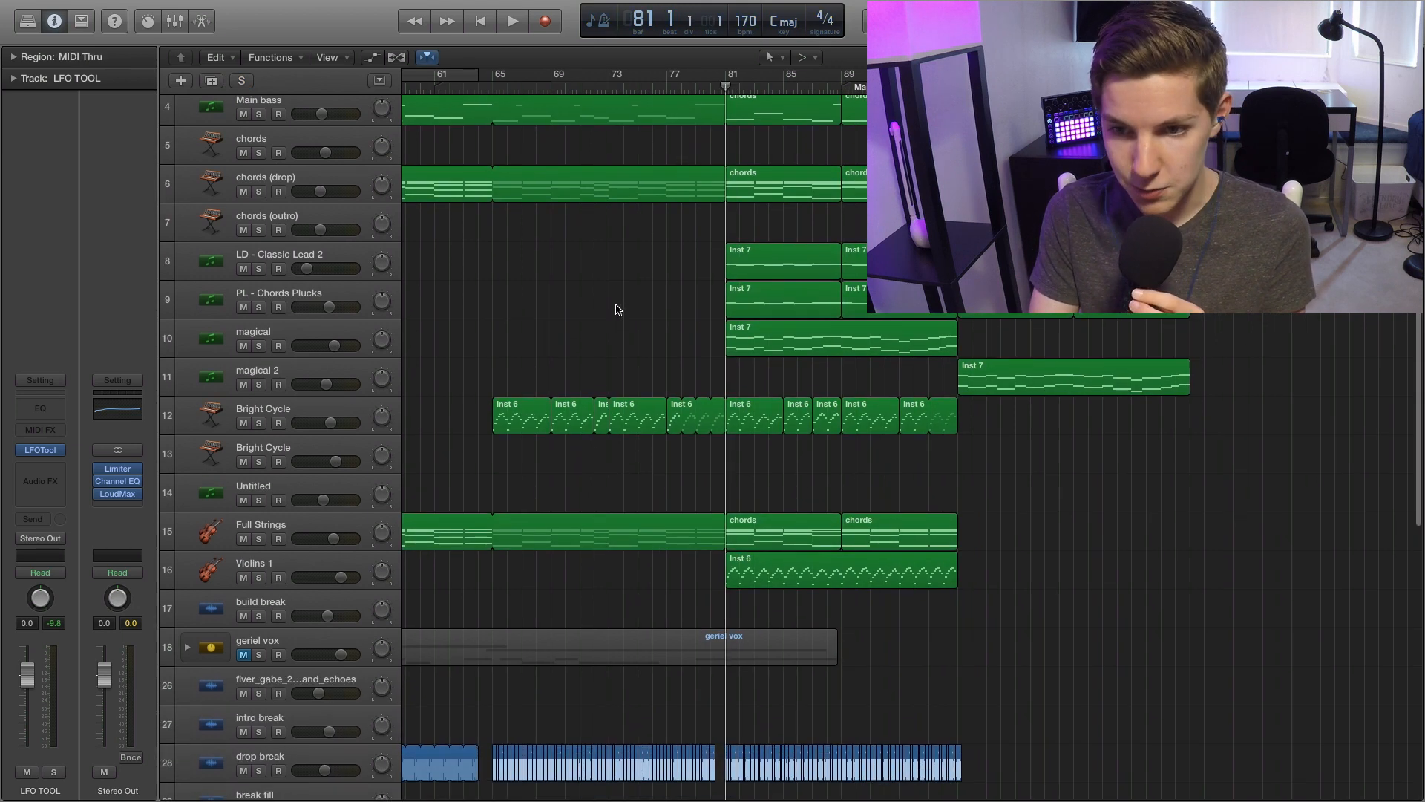
scroll(478, 398, "down", 5)
left_click(258, 343)
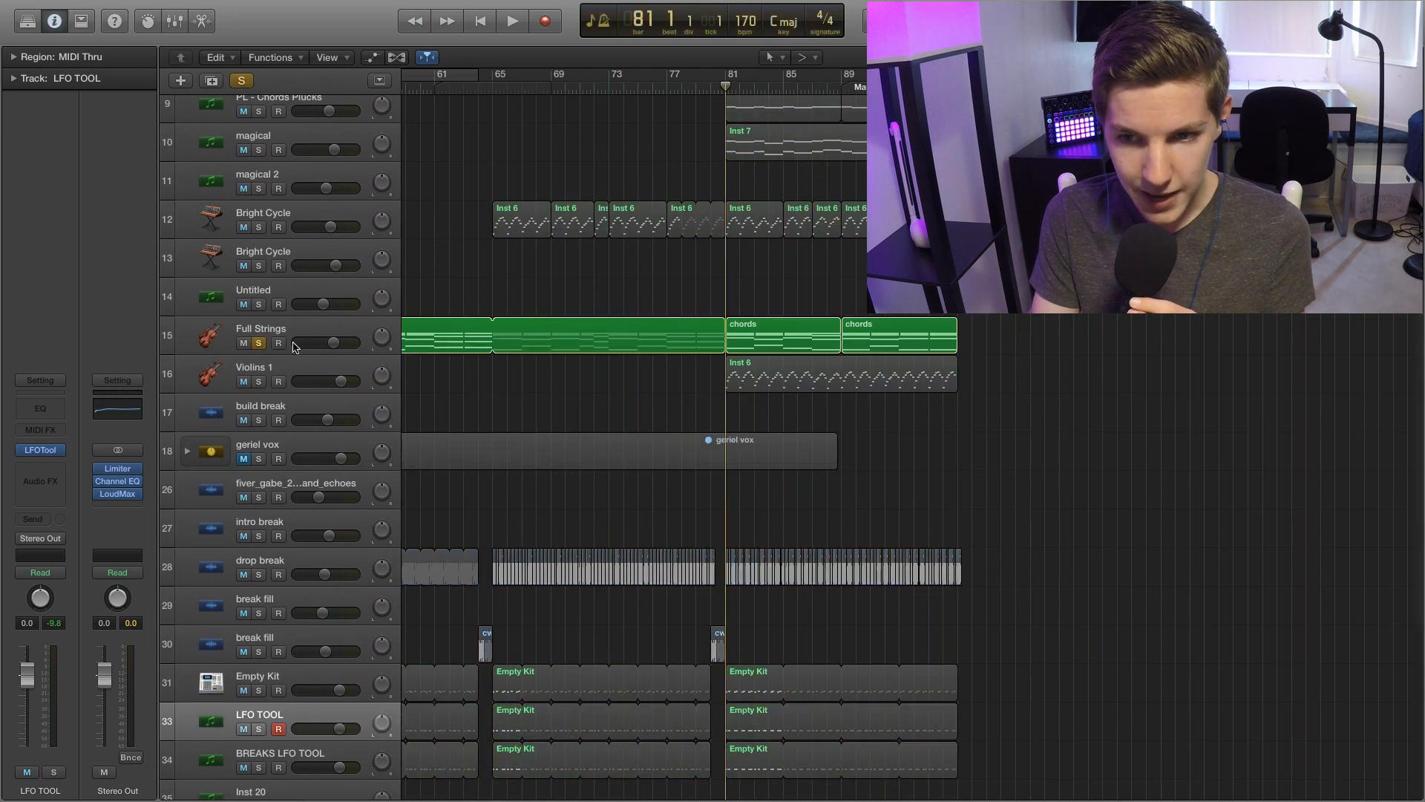
scroll(547, 404, "down", 5)
scroll(553, 438, "up", 15)
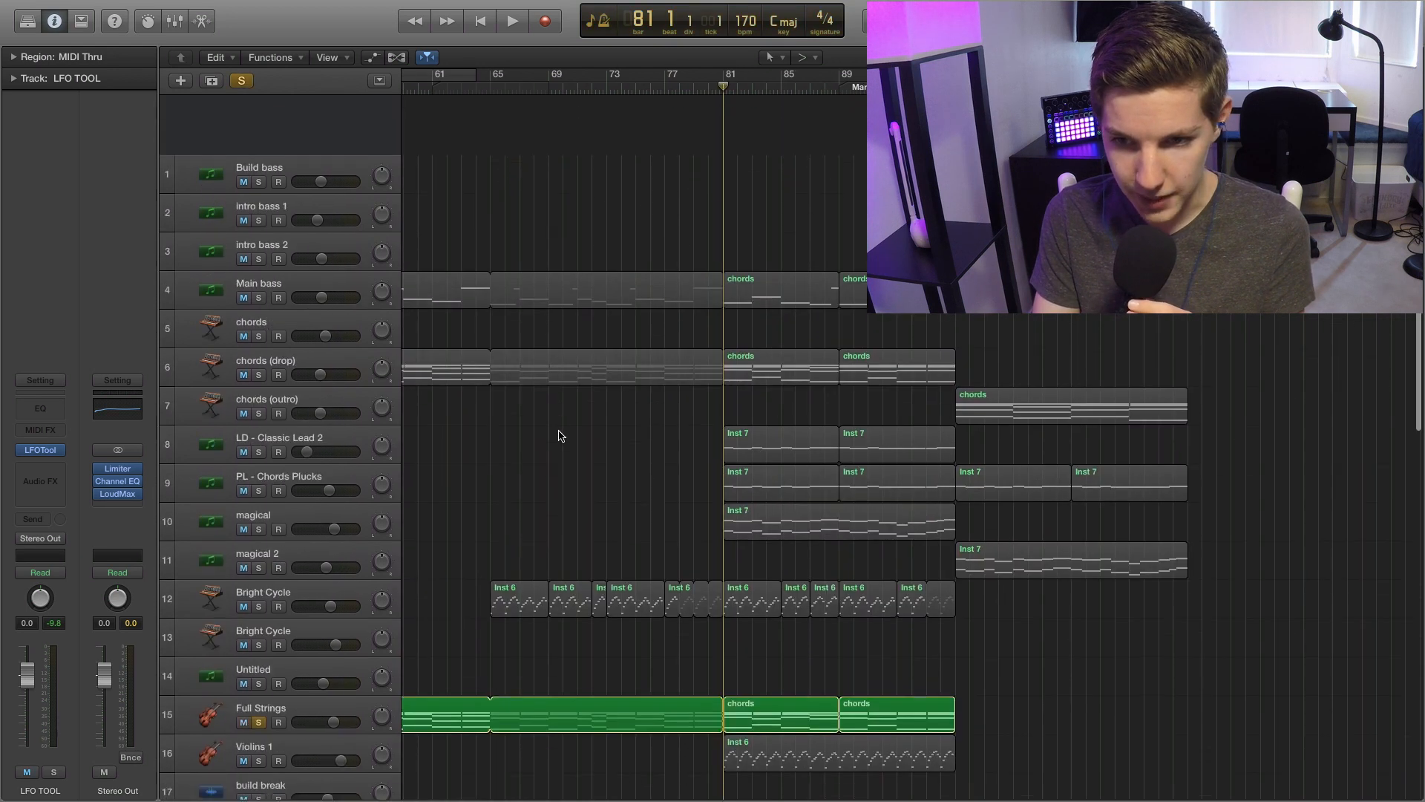
scroll(561, 435, "down", 2)
key("space")
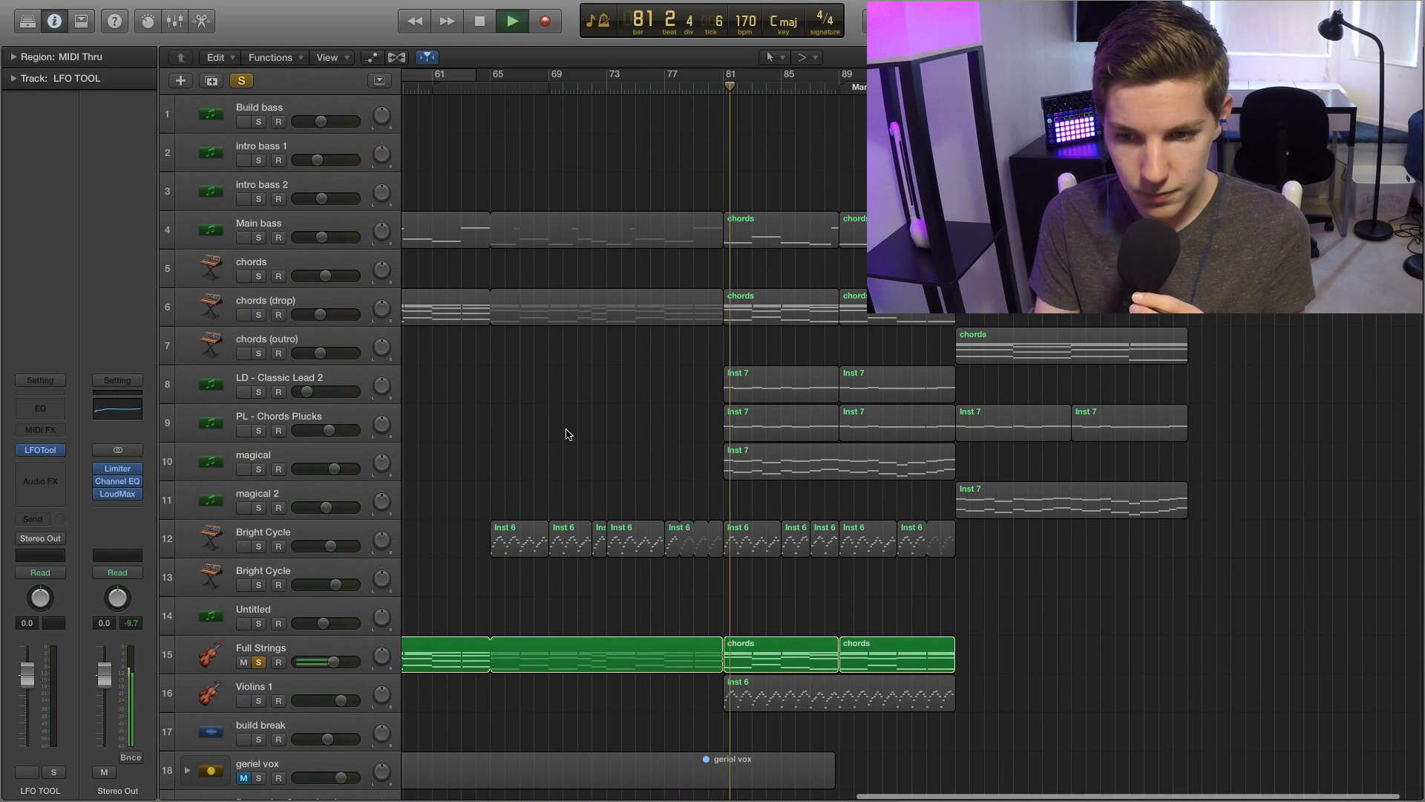
scroll(568, 434, "down", 3)
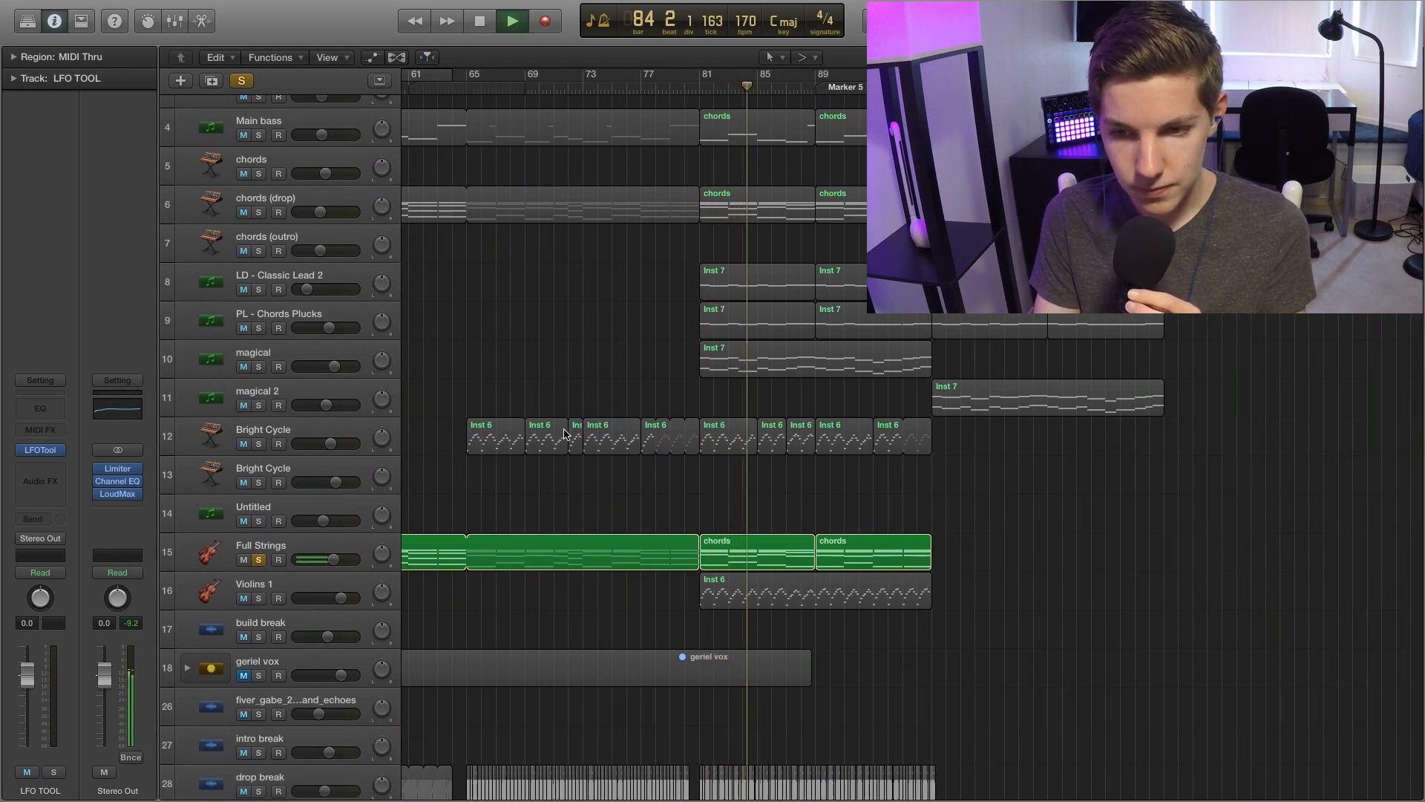
key("space")
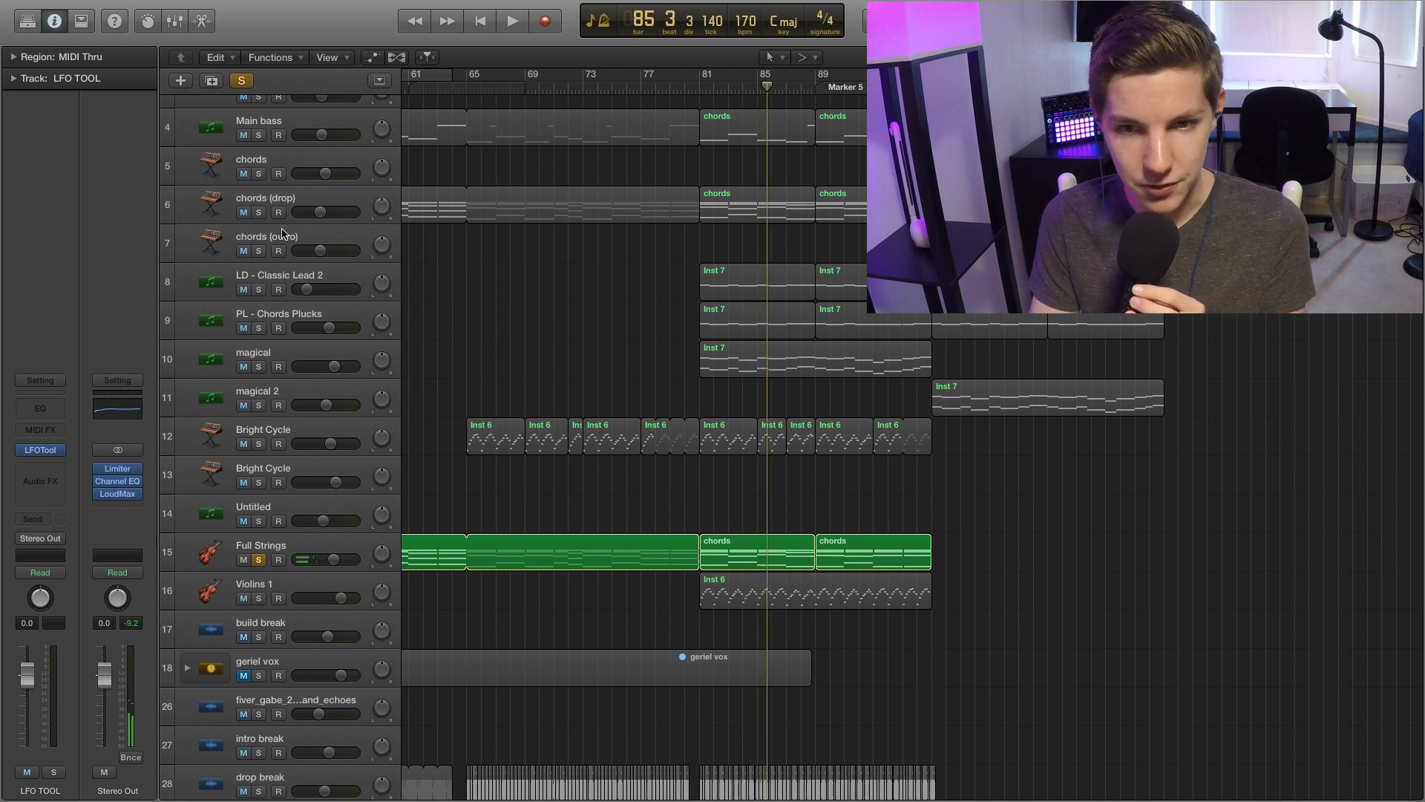
Switch the solo from Full Strings to the chords (drop) track and play it from bar 81.
left_click(256, 213)
left_click(258, 559)
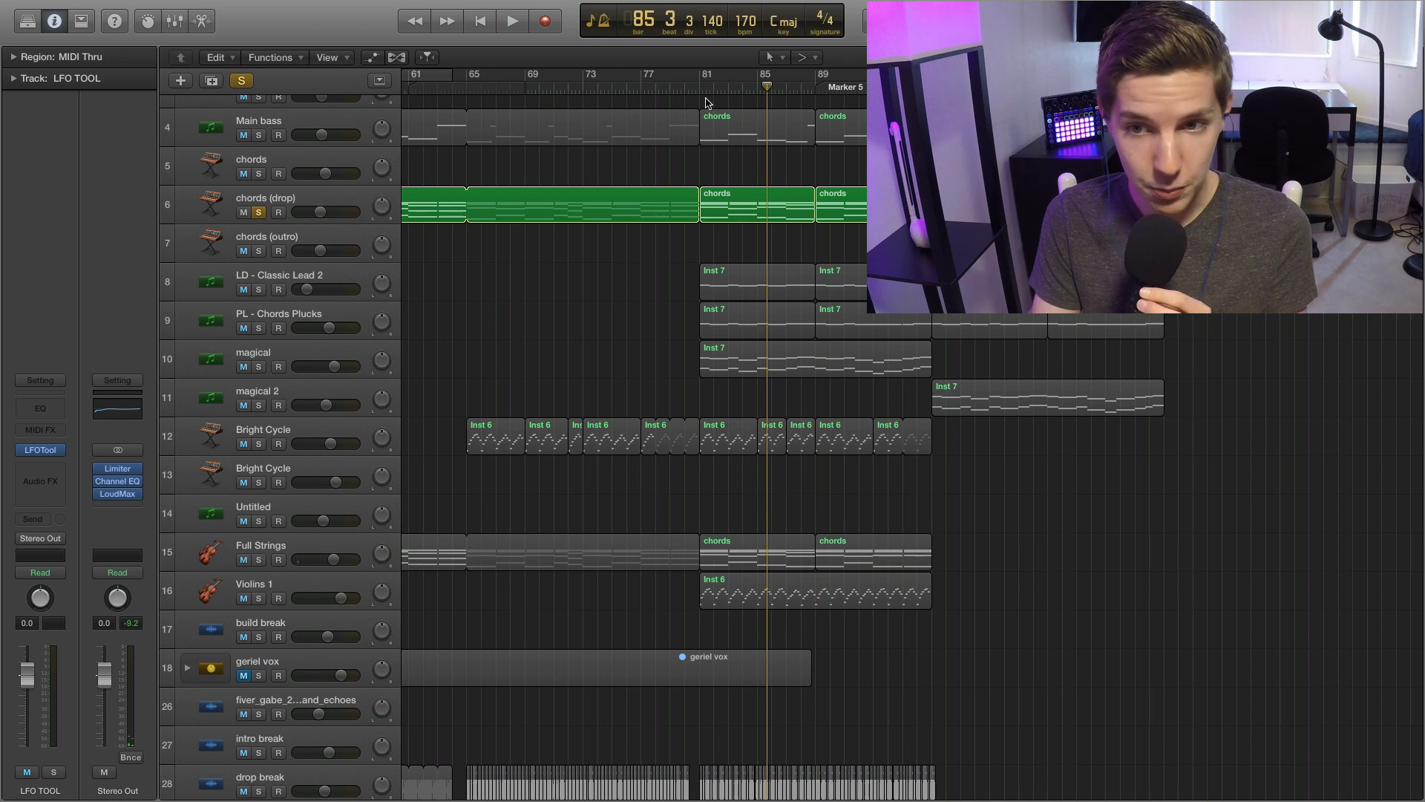
key("space")
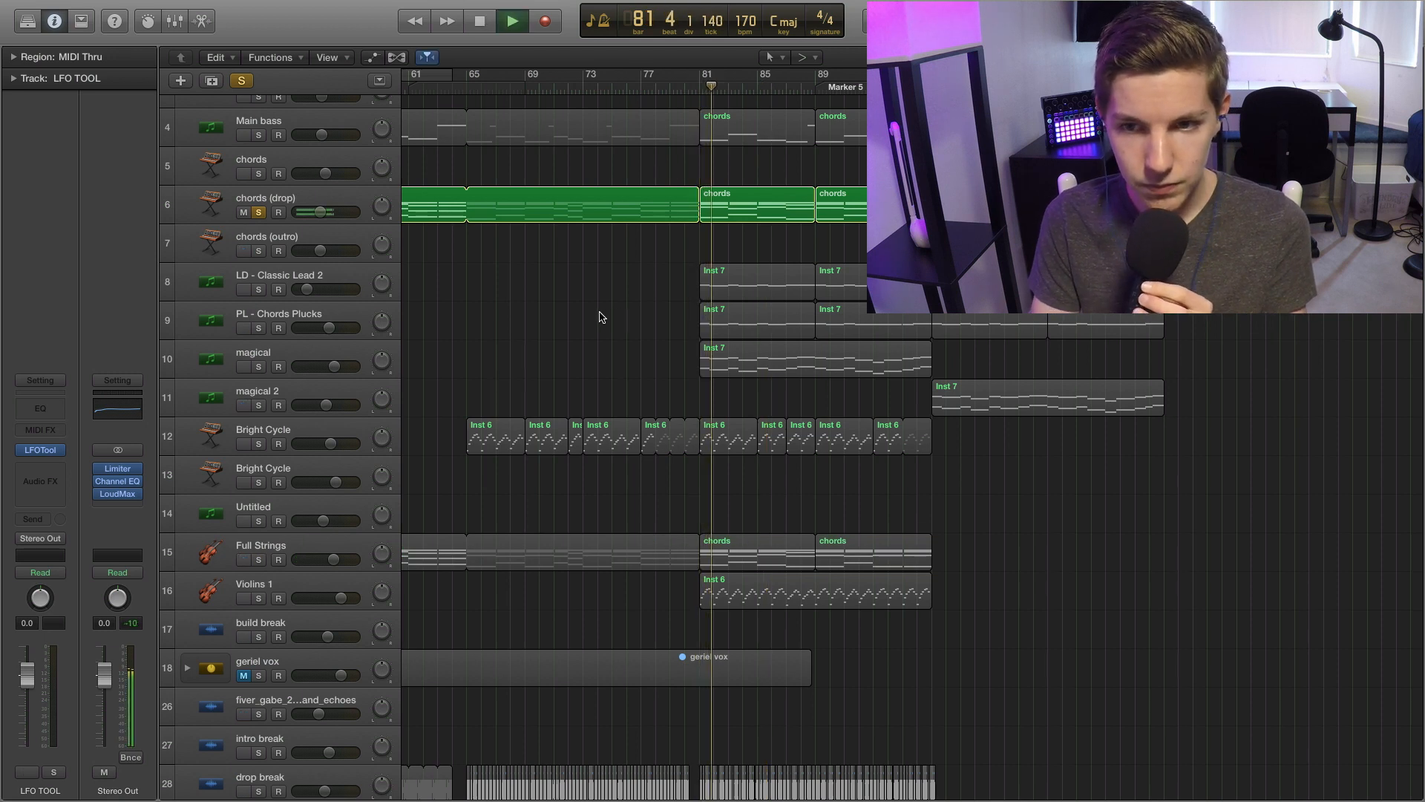
Examine the Retro Synth settings of the chords (drop) track during playback, then stop and close the plug-in window.
left_click(220, 205)
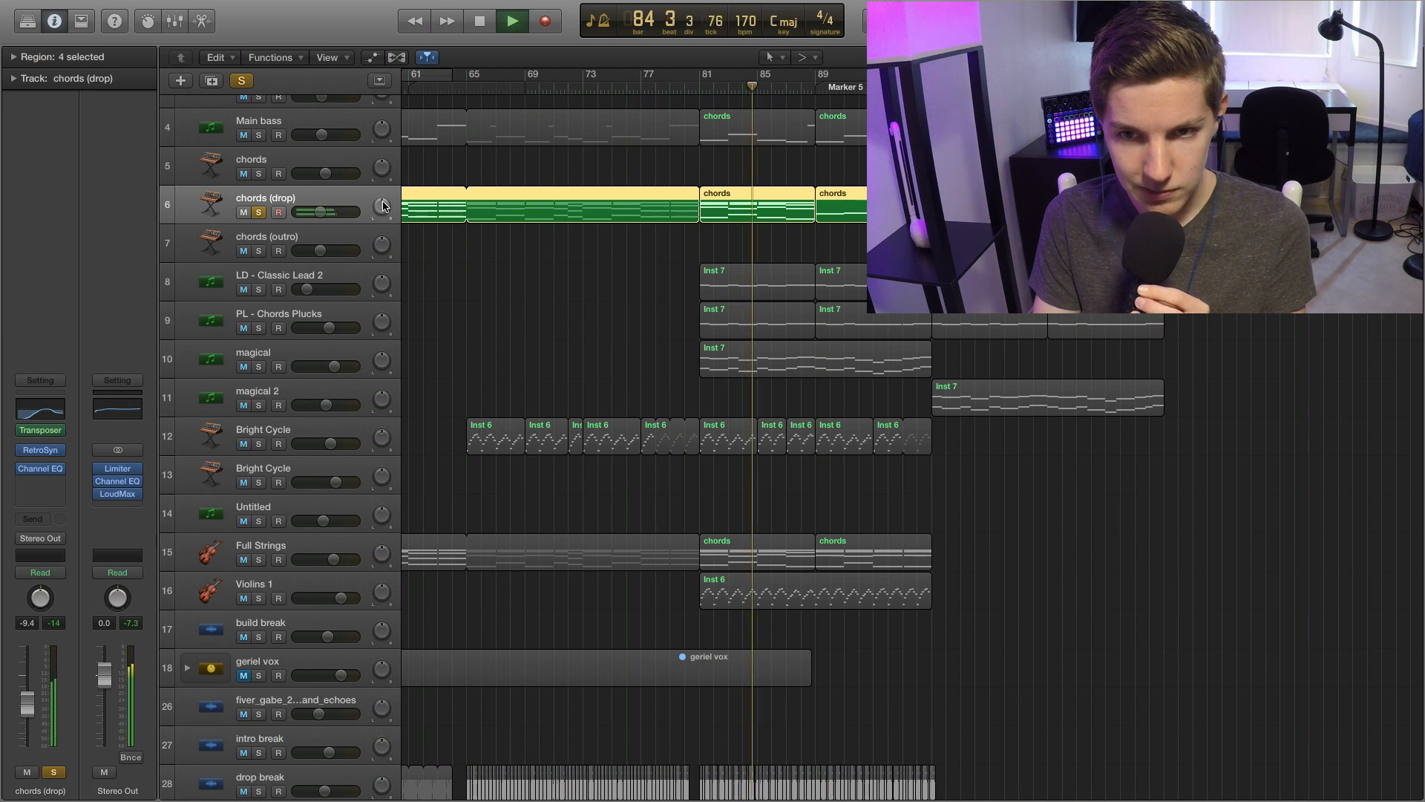
mouse_move(43, 453)
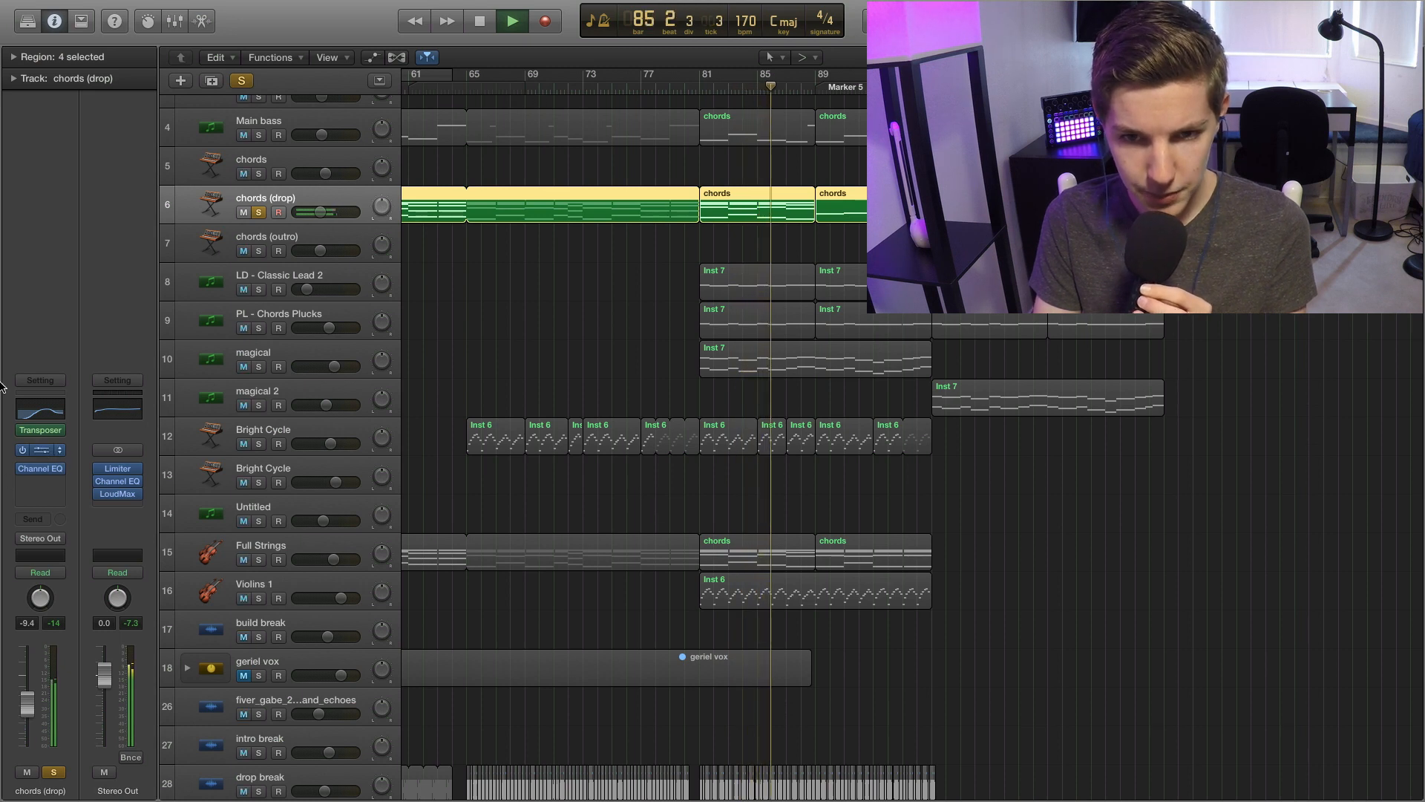
left_click_drag(523, 62, 821, 201)
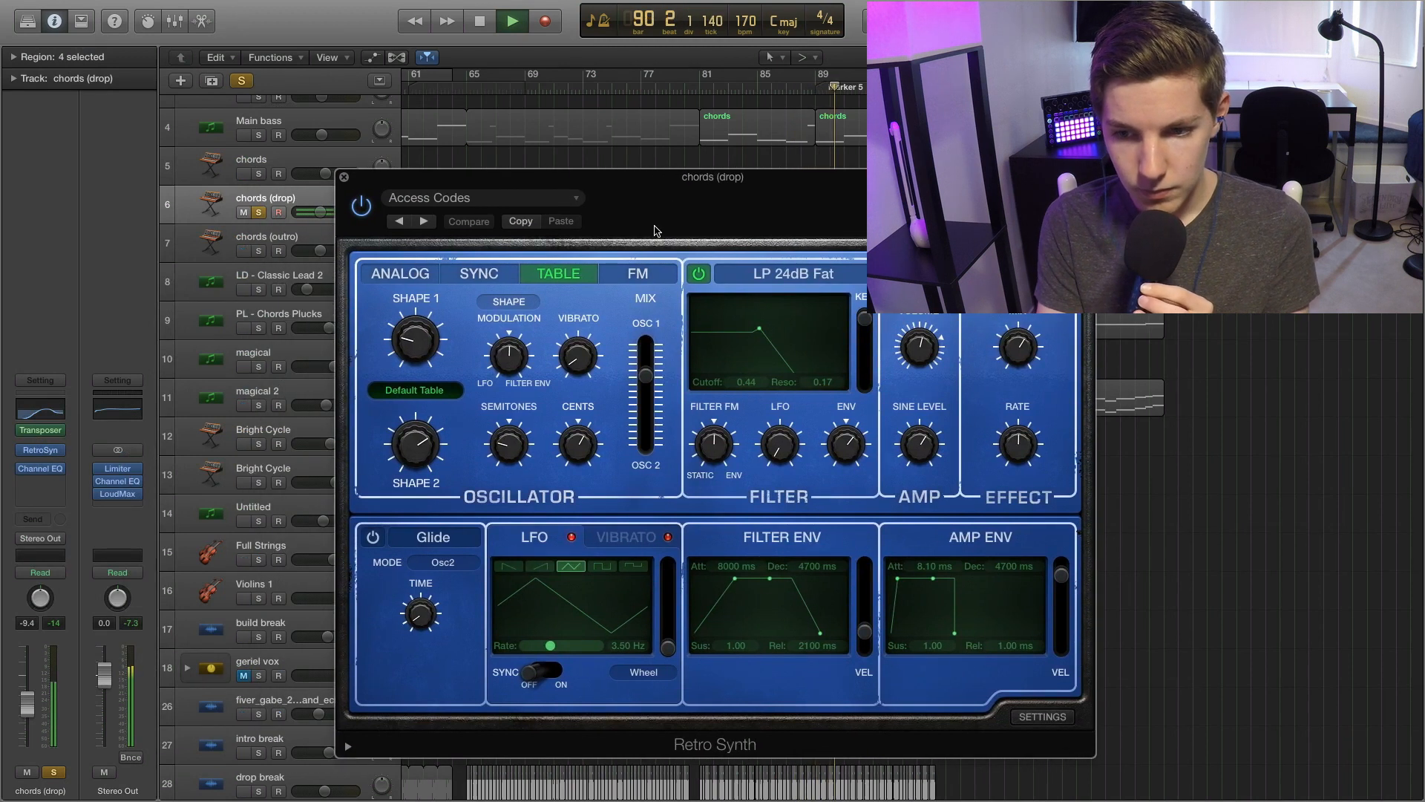
key("space")
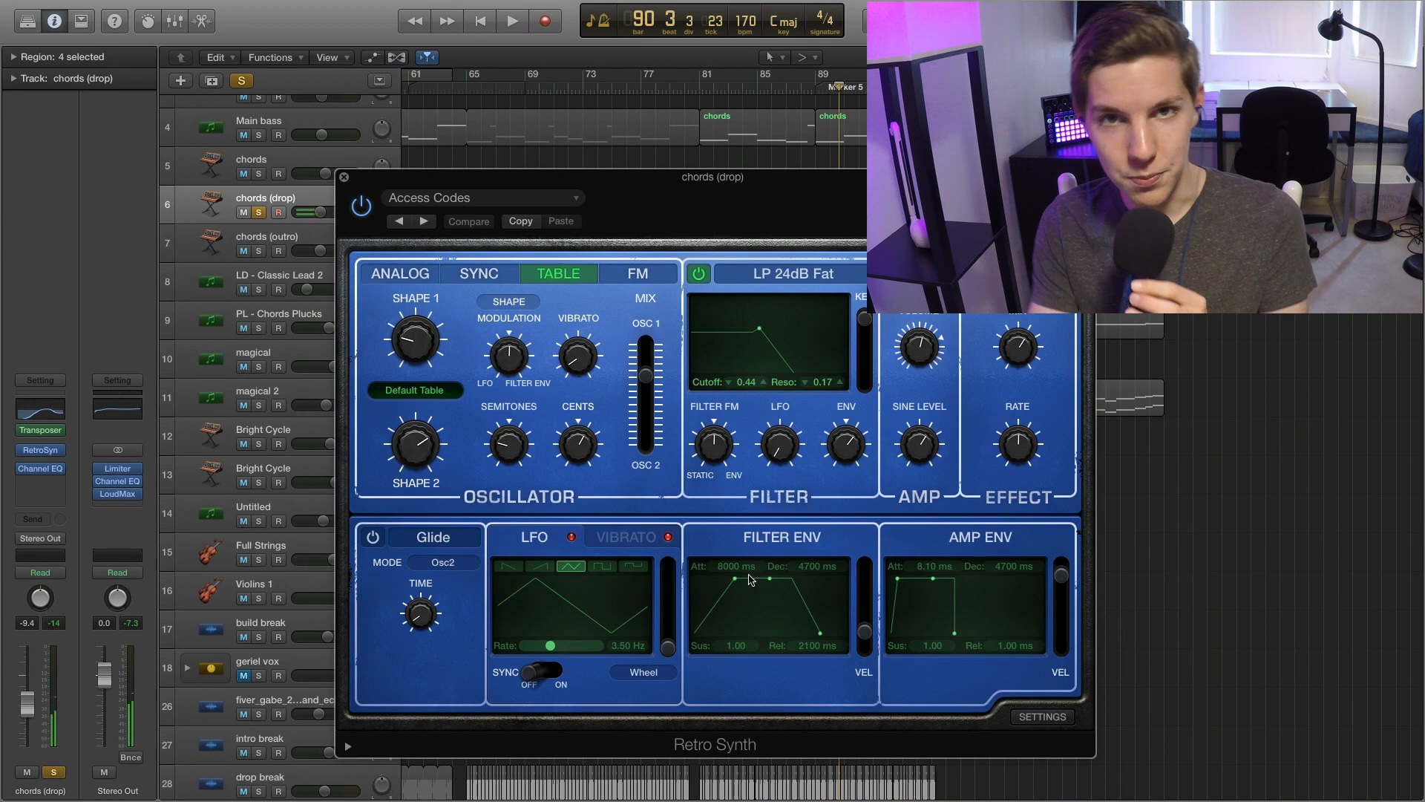
left_click(345, 178)
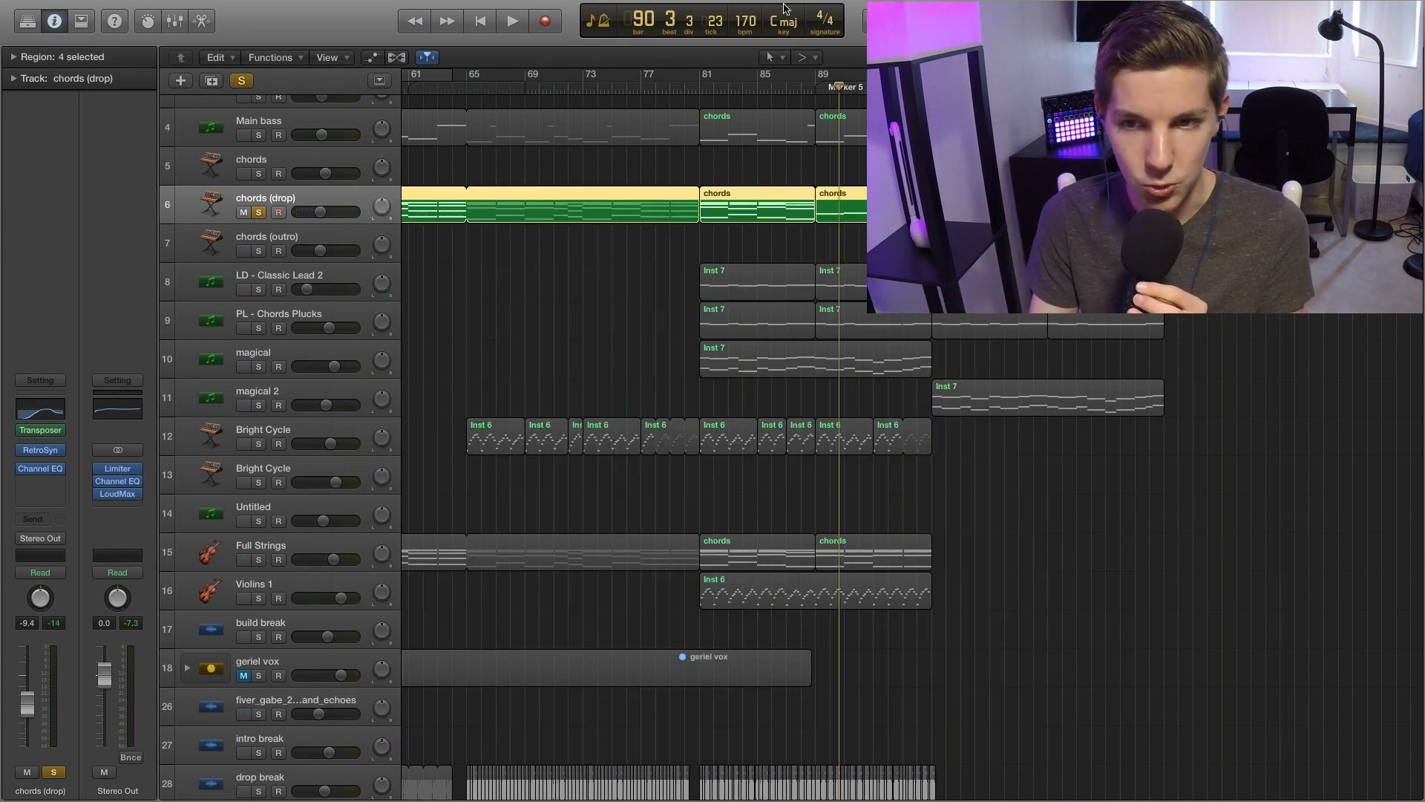
Add the Full Strings track to the solo, play both chord layers from bar 81, and stop playback.
left_click(697, 88)
left_click(259, 559)
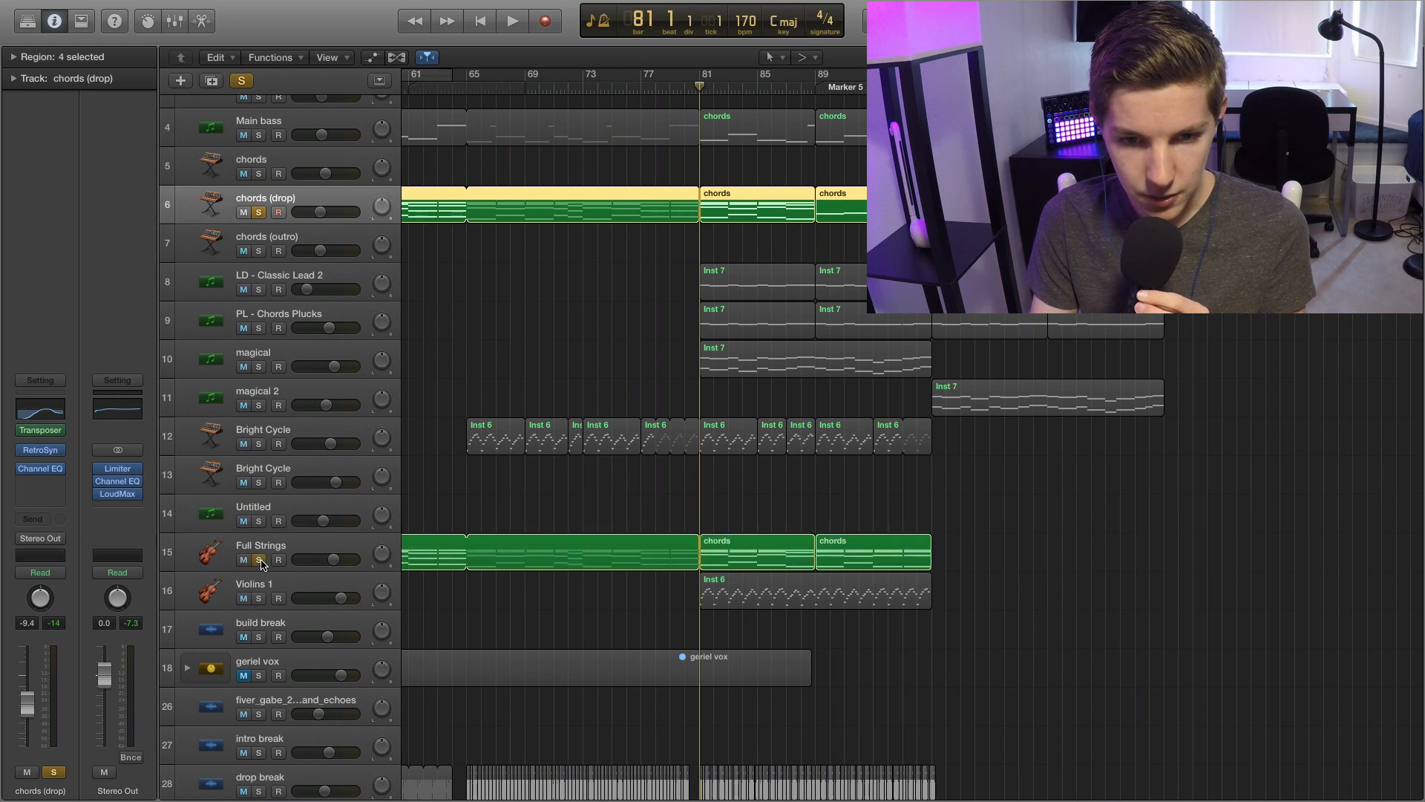
key("space")
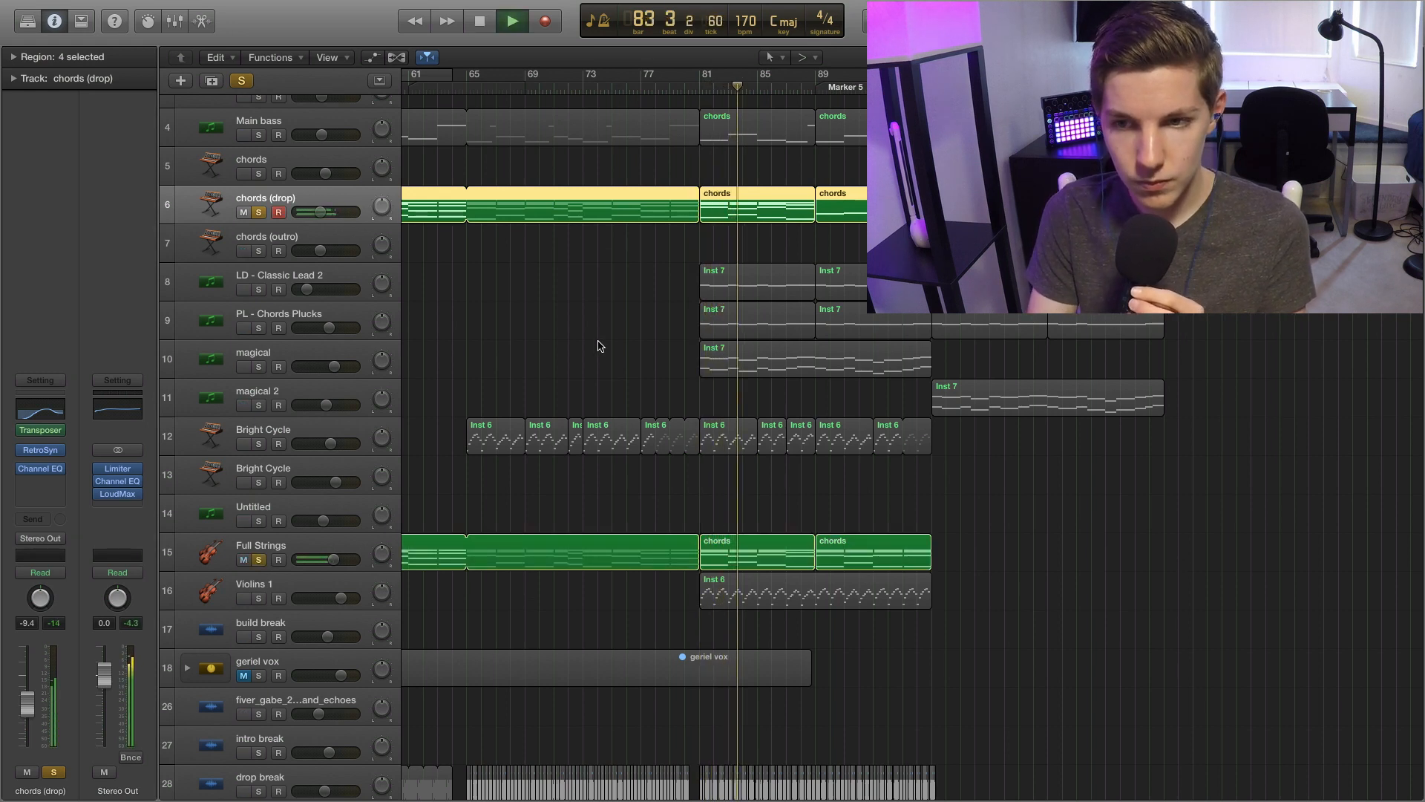
key("space")
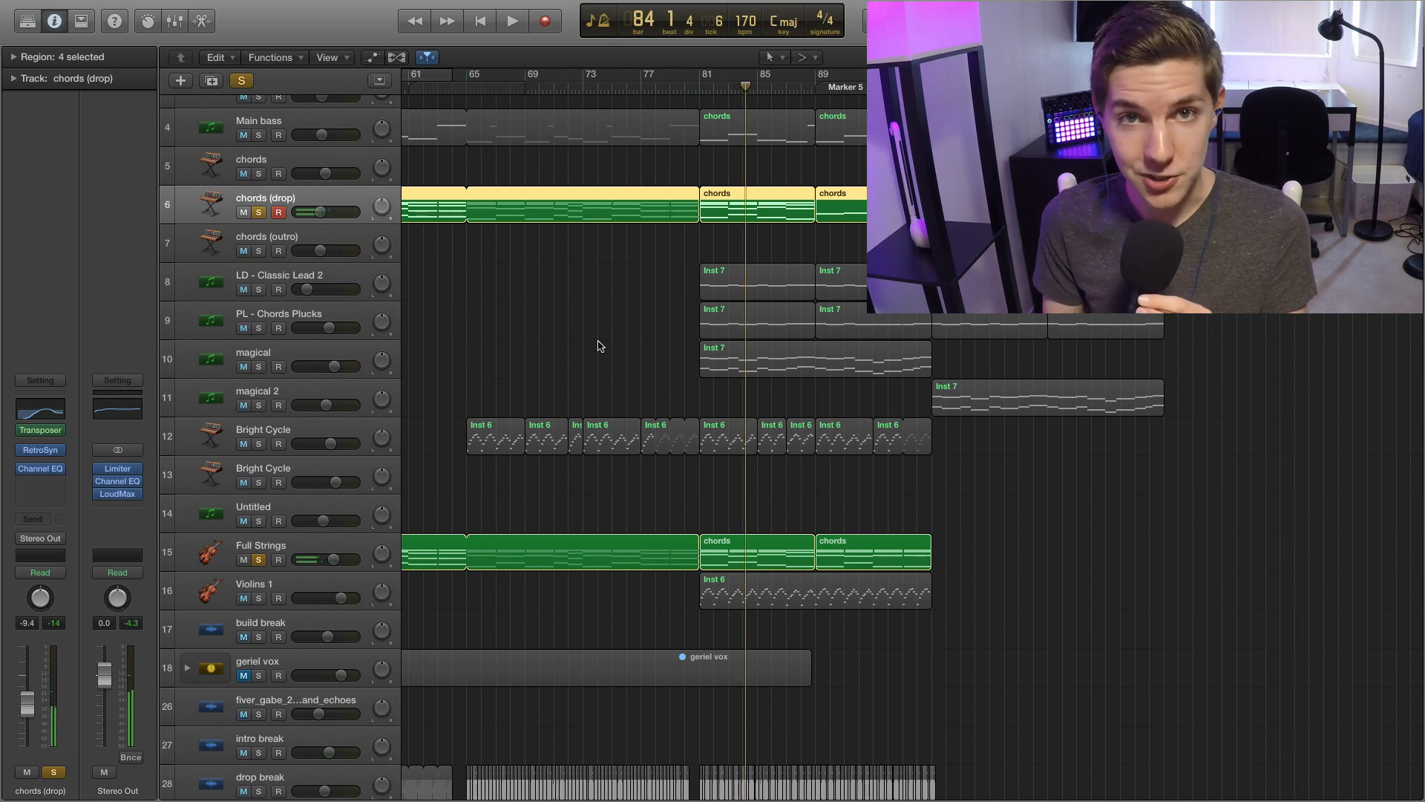
scroll(601, 343, "down", 2)
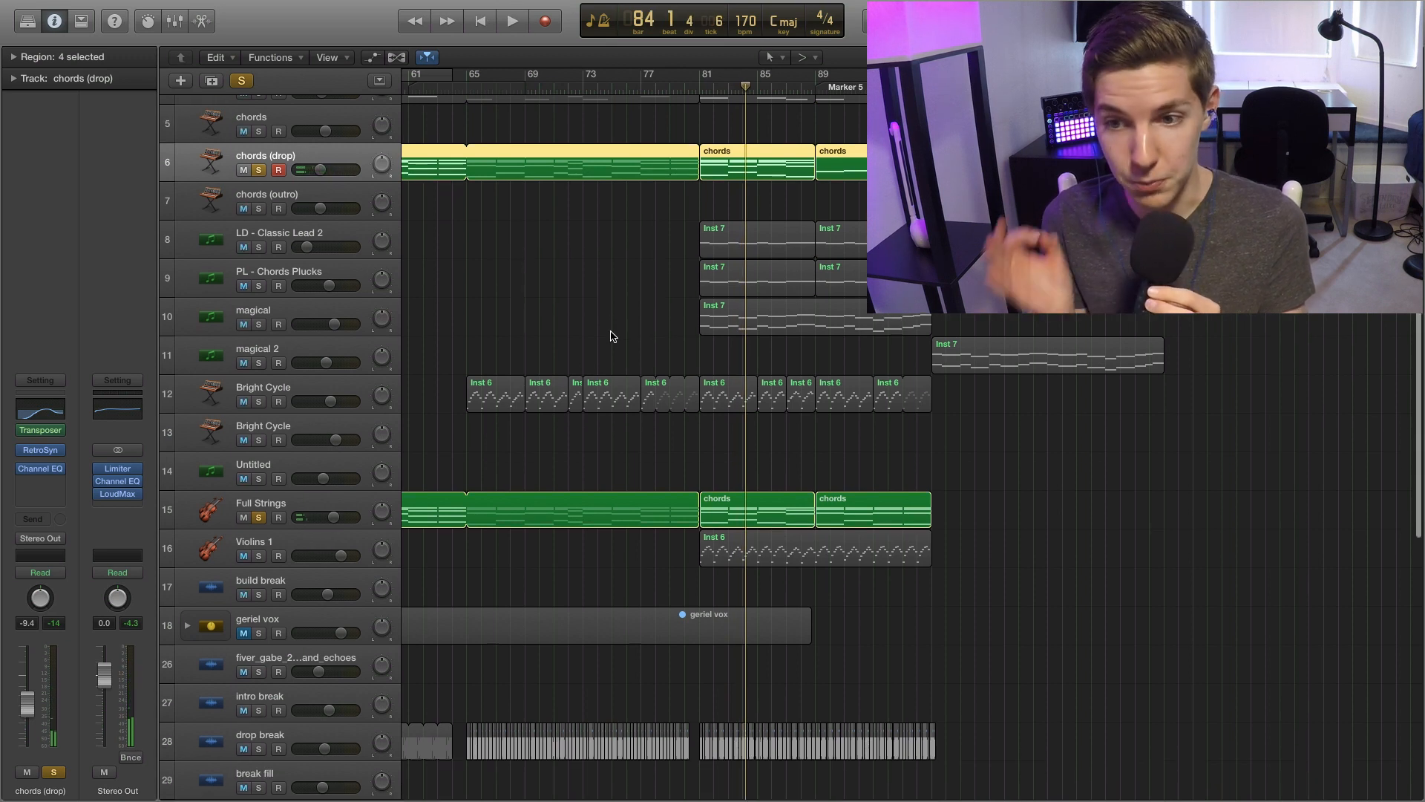
Add the Main bass, drop break, Empty Kit, LFO TOOL and BREAKS LFO TOOL tracks to the solo, play them with the chords, and stop.
scroll(610, 336, "up", 4)
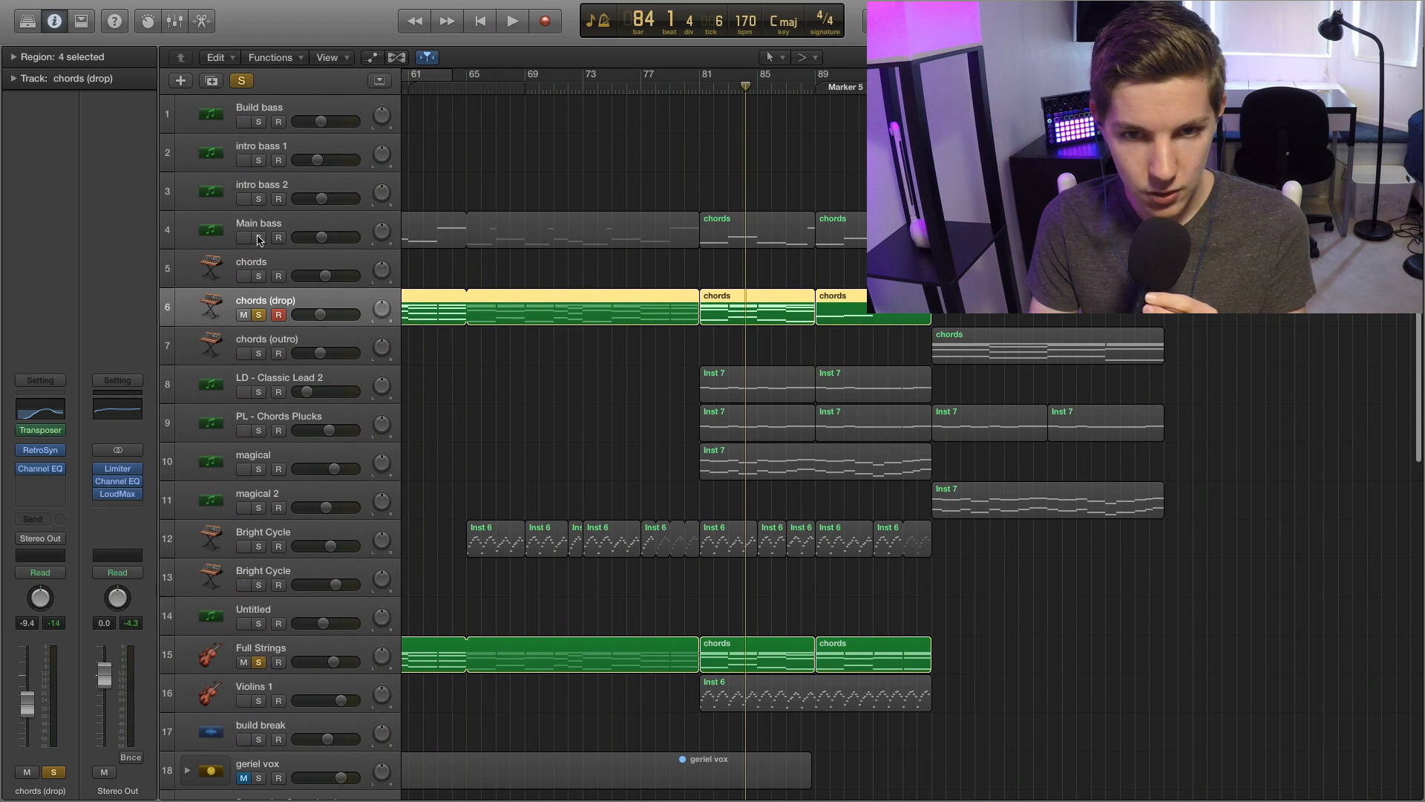
scroll(586, 360, "down", 10)
scroll(586, 360, "down", 4)
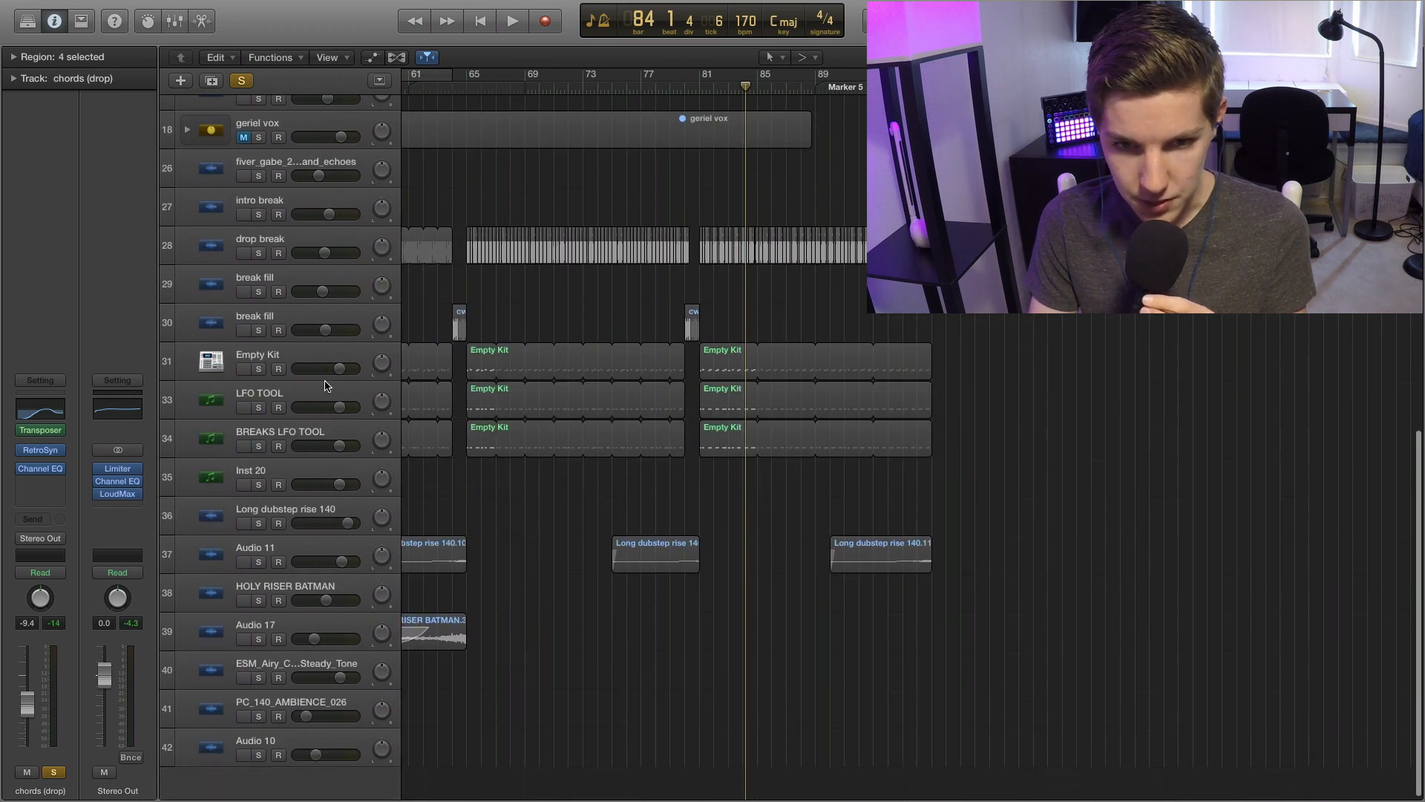
left_click(259, 369)
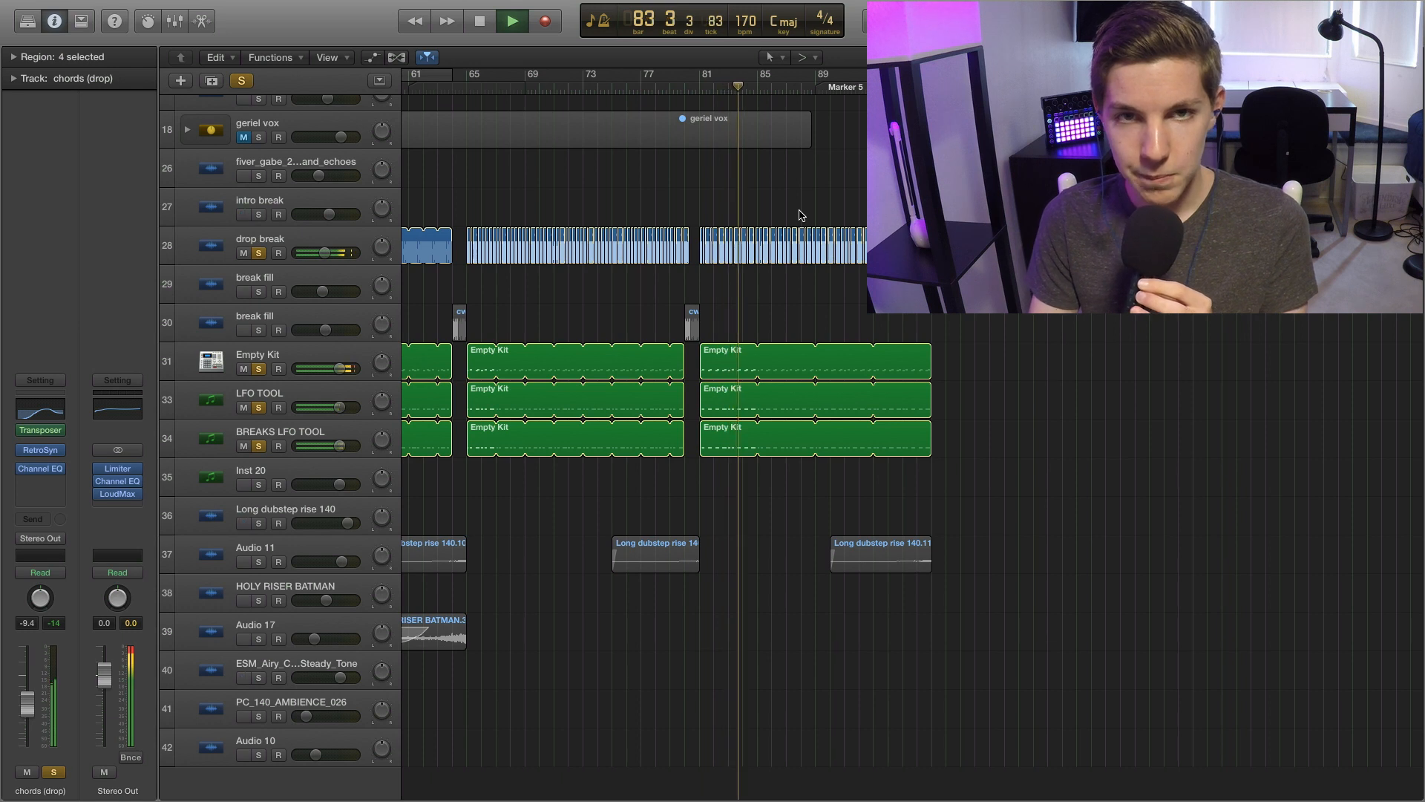
key("space")
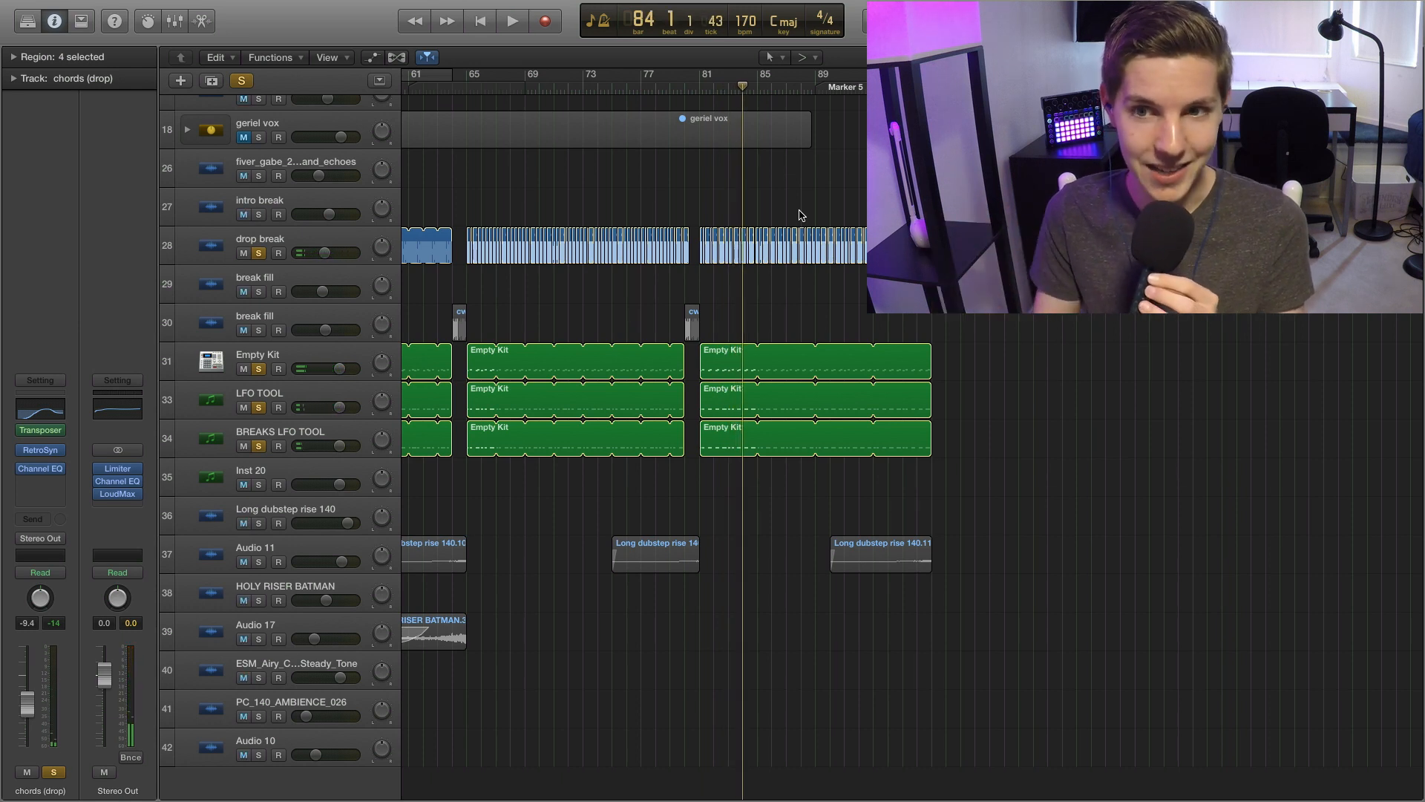
Clear all current solos, then solo and select the Violins 1 track.
scroll(809, 171, "up", 10)
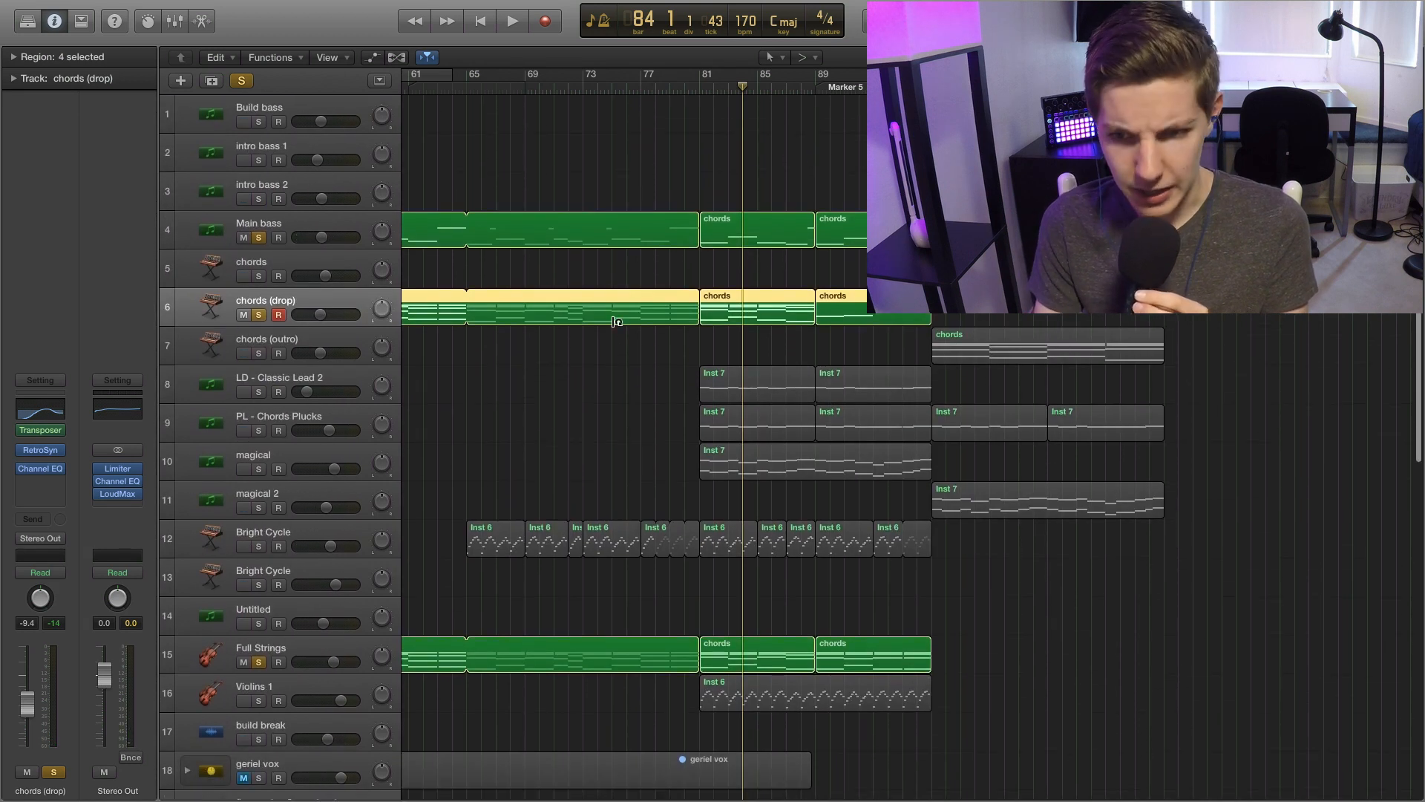
left_click(244, 80)
scroll(725, 413, "down", 3)
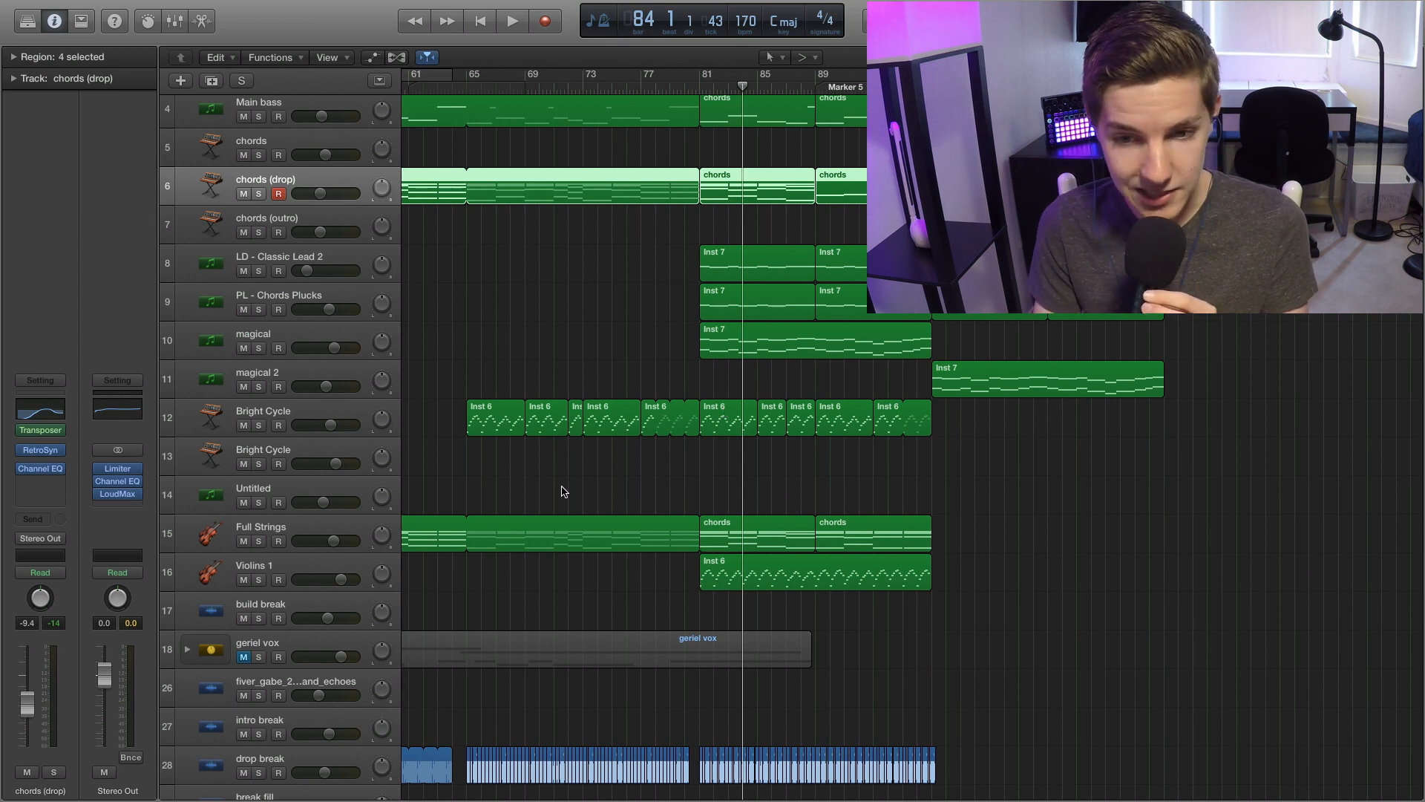
scroll(564, 483, "down", 2)
left_click(259, 530)
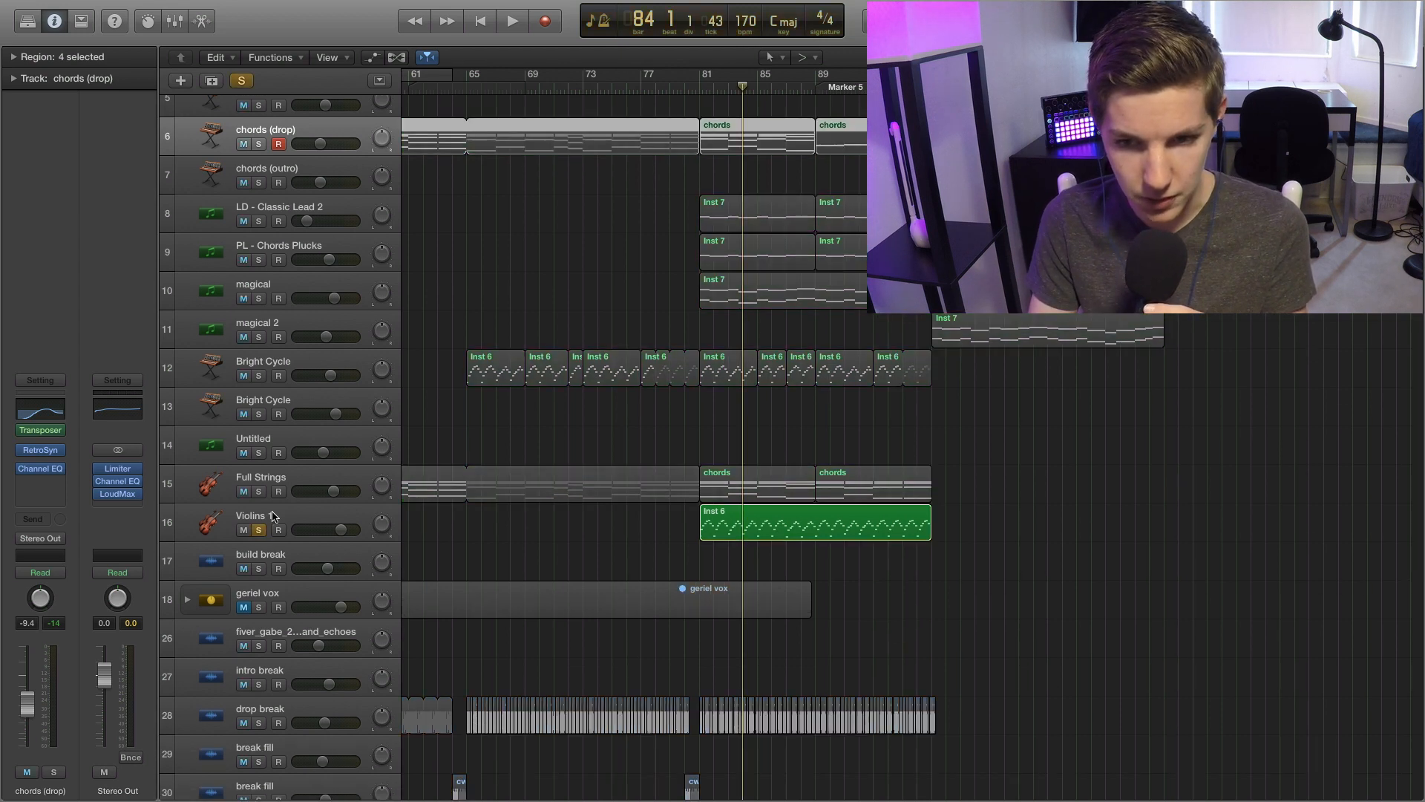
left_click(267, 520)
Play Violins 1 from bar 81, add Bright Cycle (track 12) to the solo during playback, and stop.
left_click(713, 87)
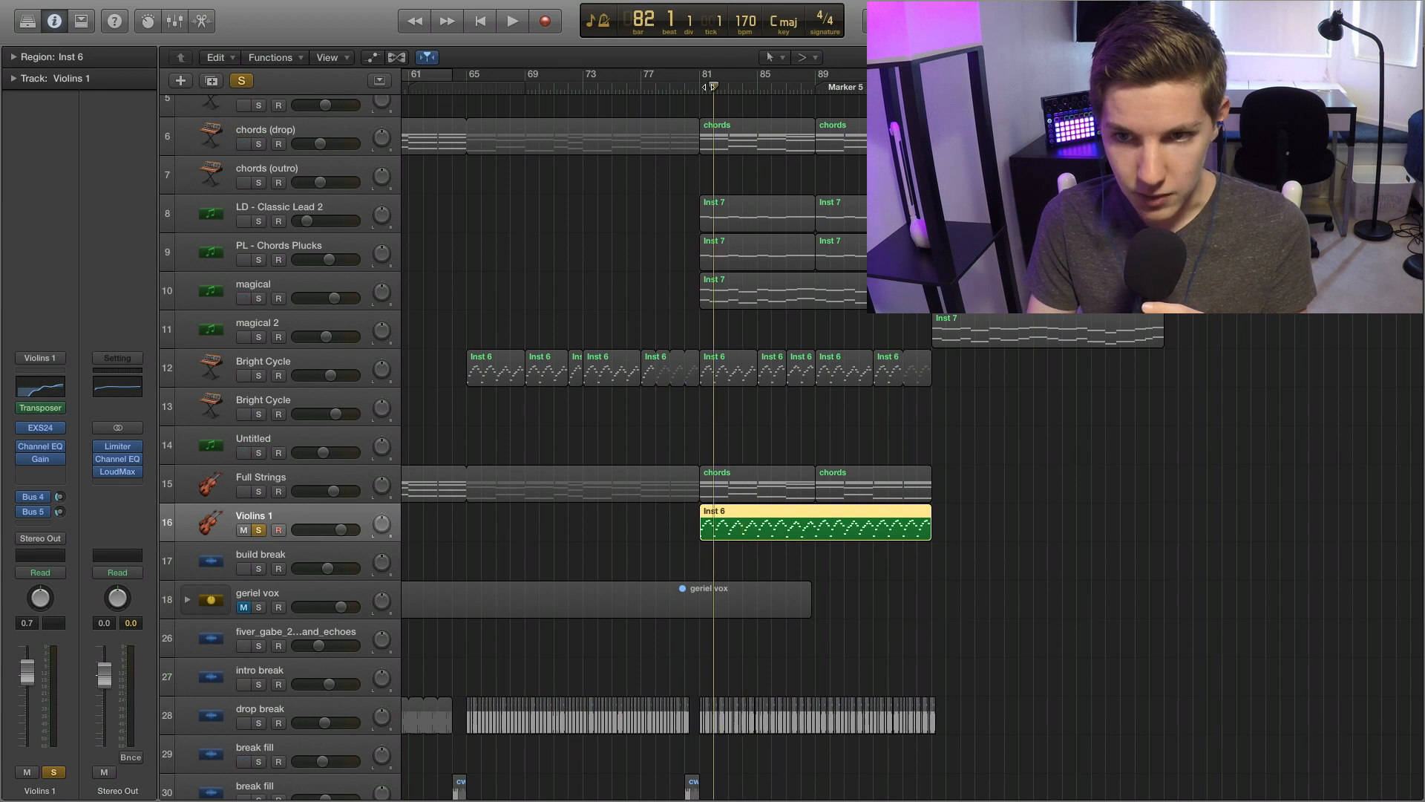
left_click(699, 88)
key("space")
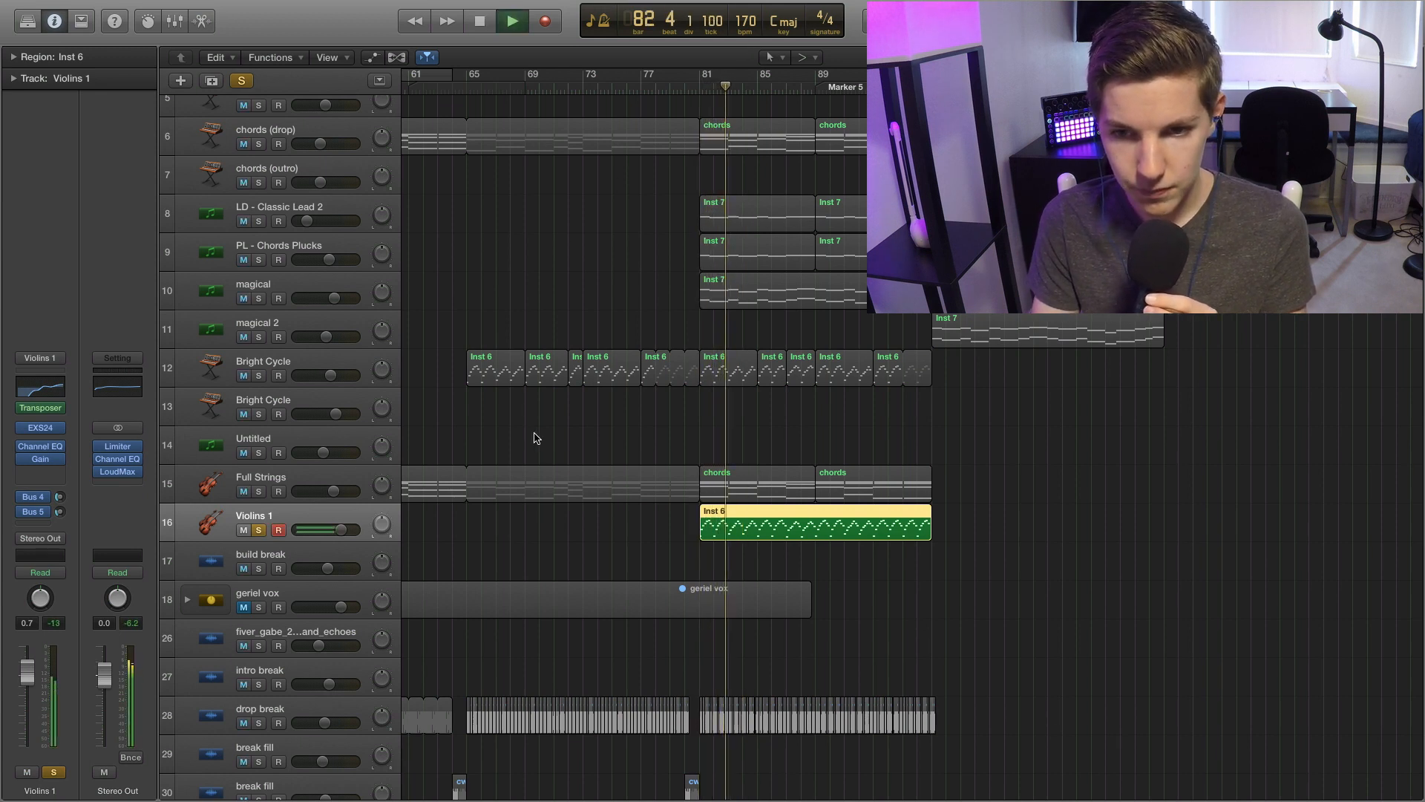
left_click(259, 376)
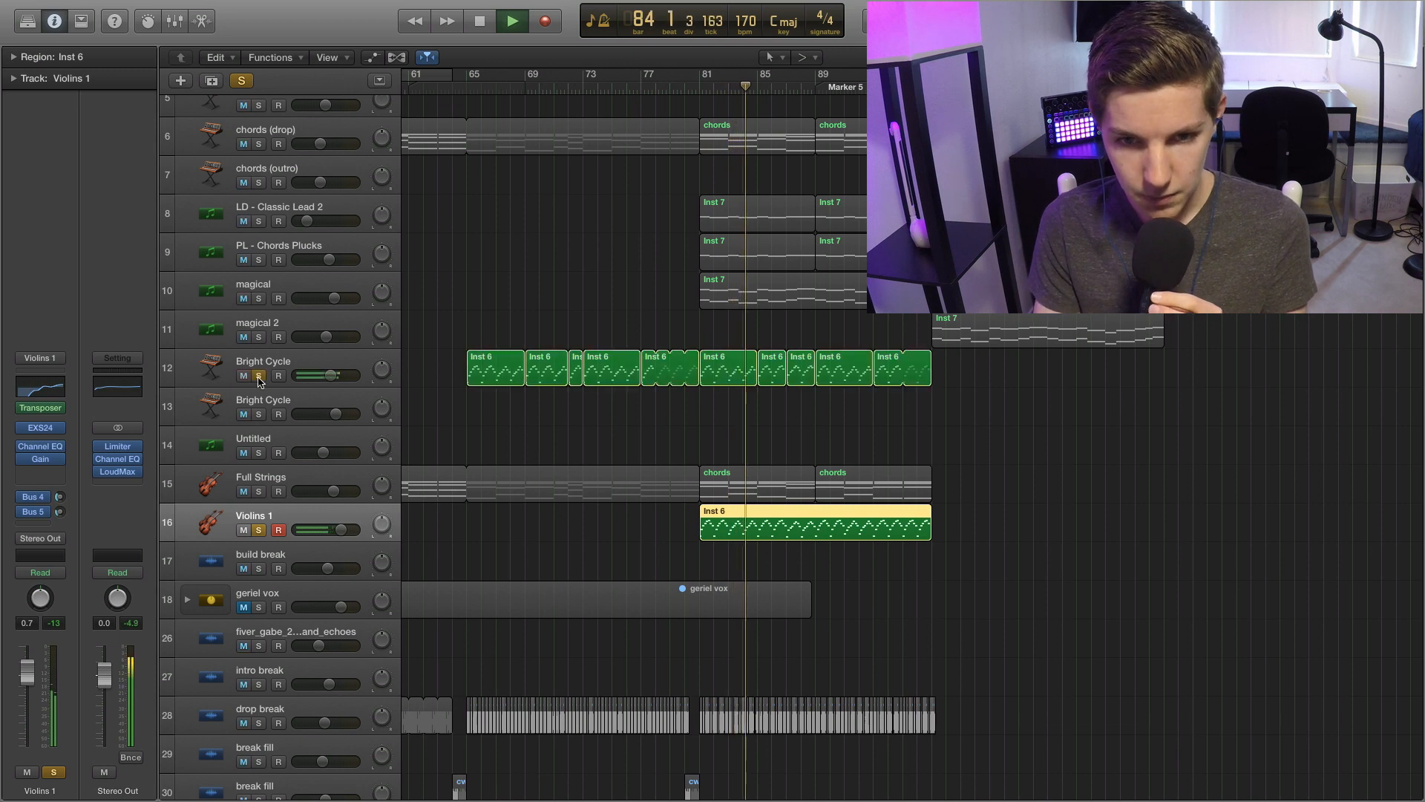
key("space")
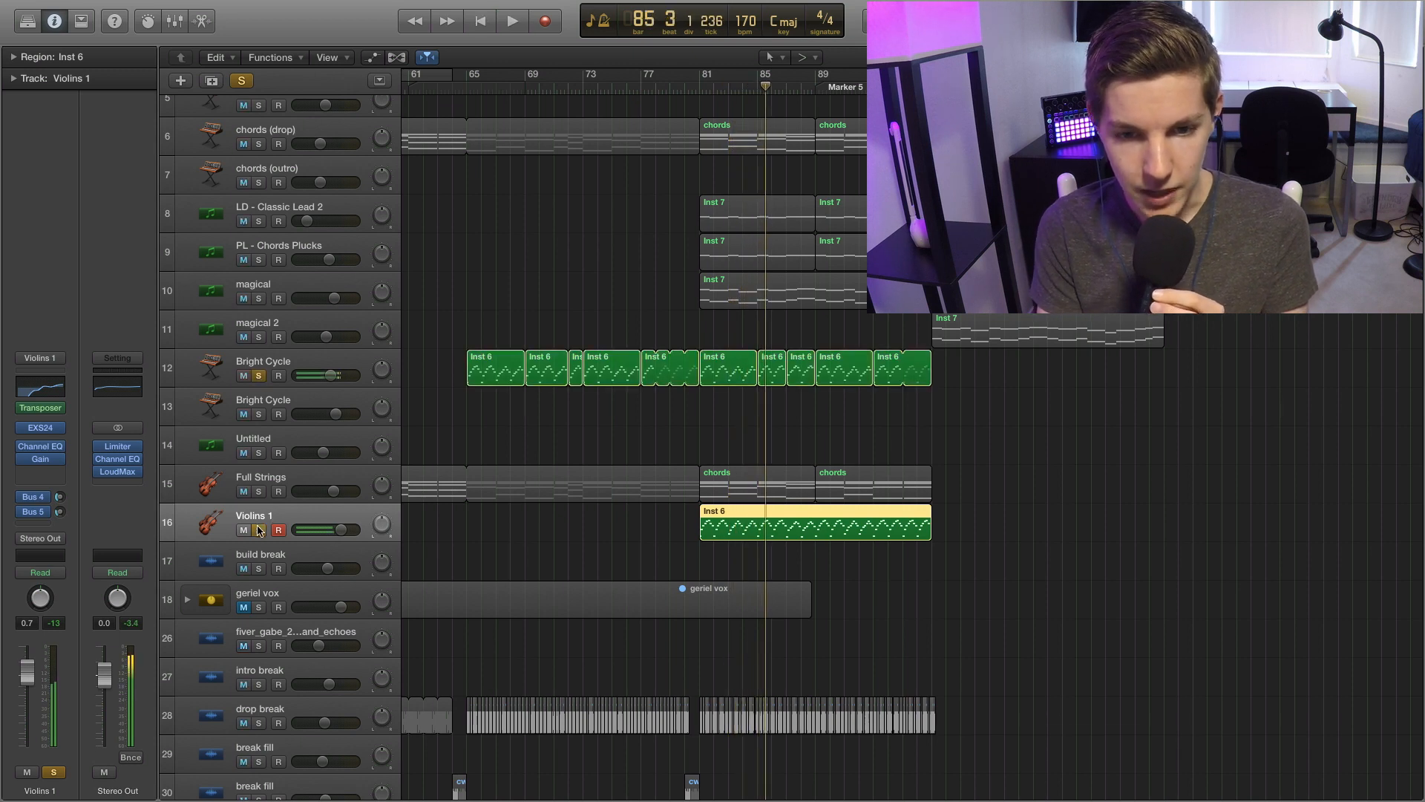
Remove Violins 1 from the solo, select Bright Cycle (track 12), play it alone from bar 81, and stop.
left_click(259, 529)
key("space")
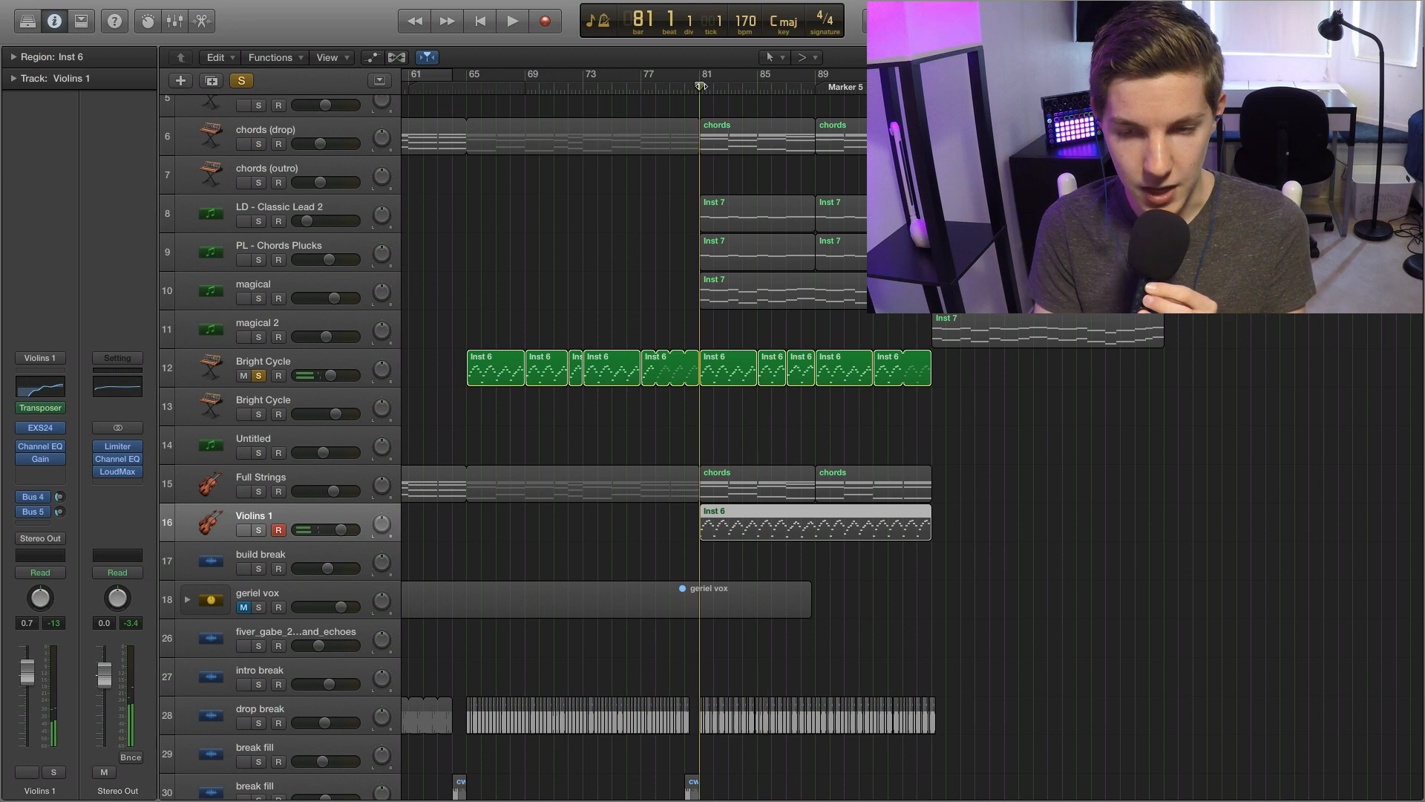
left_click(312, 374)
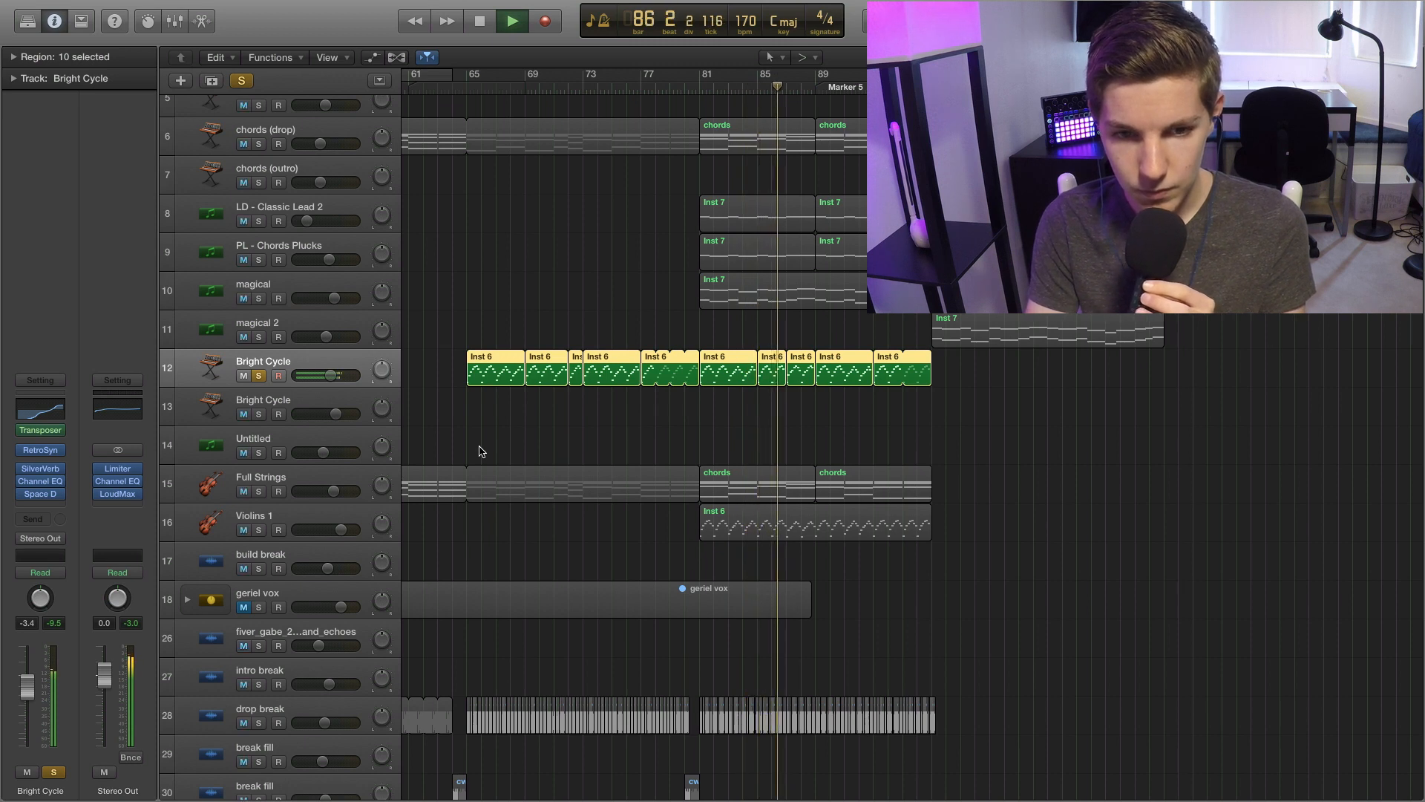
key("space")
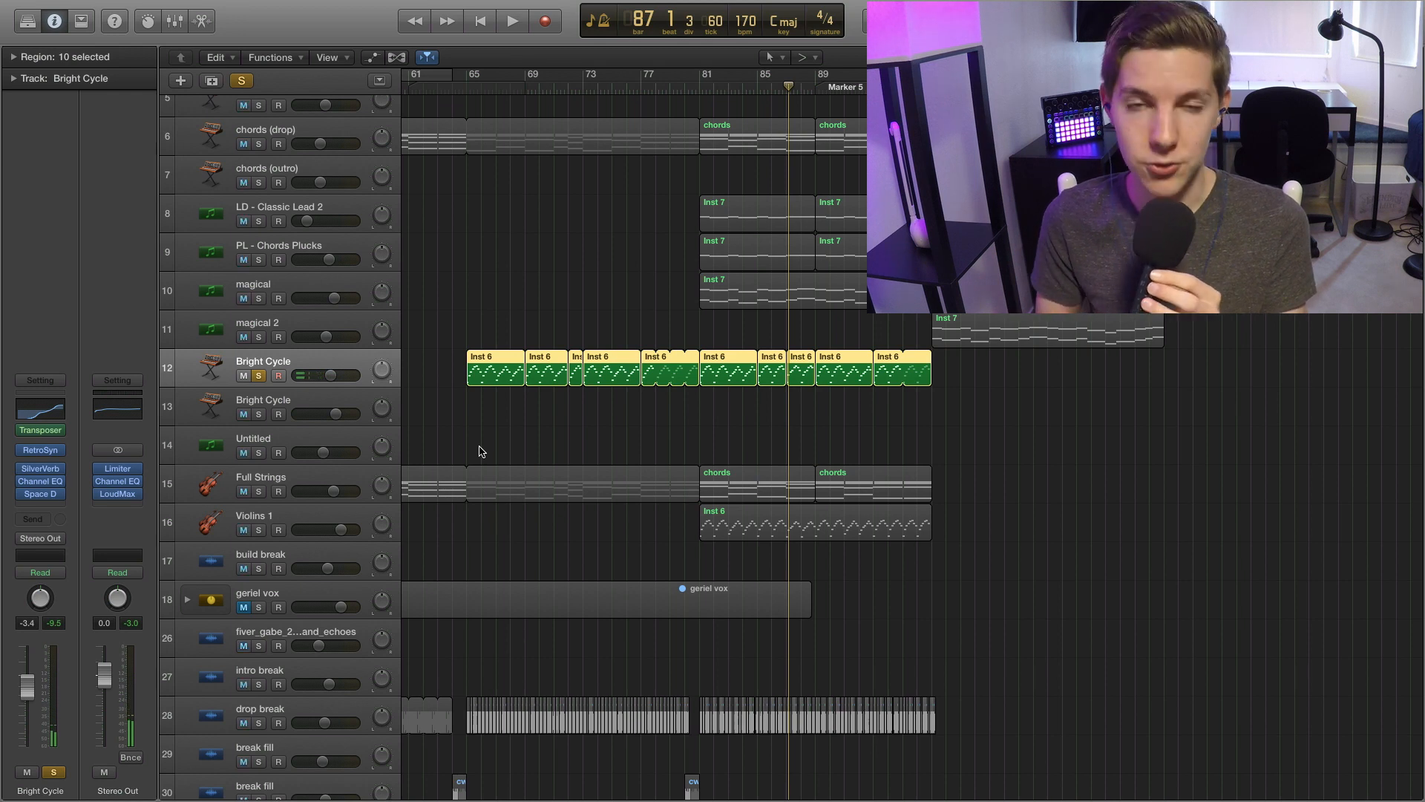
Add Violins 1 back to the solo and play it together with Bright Cycle from bar 81.
left_click(256, 530)
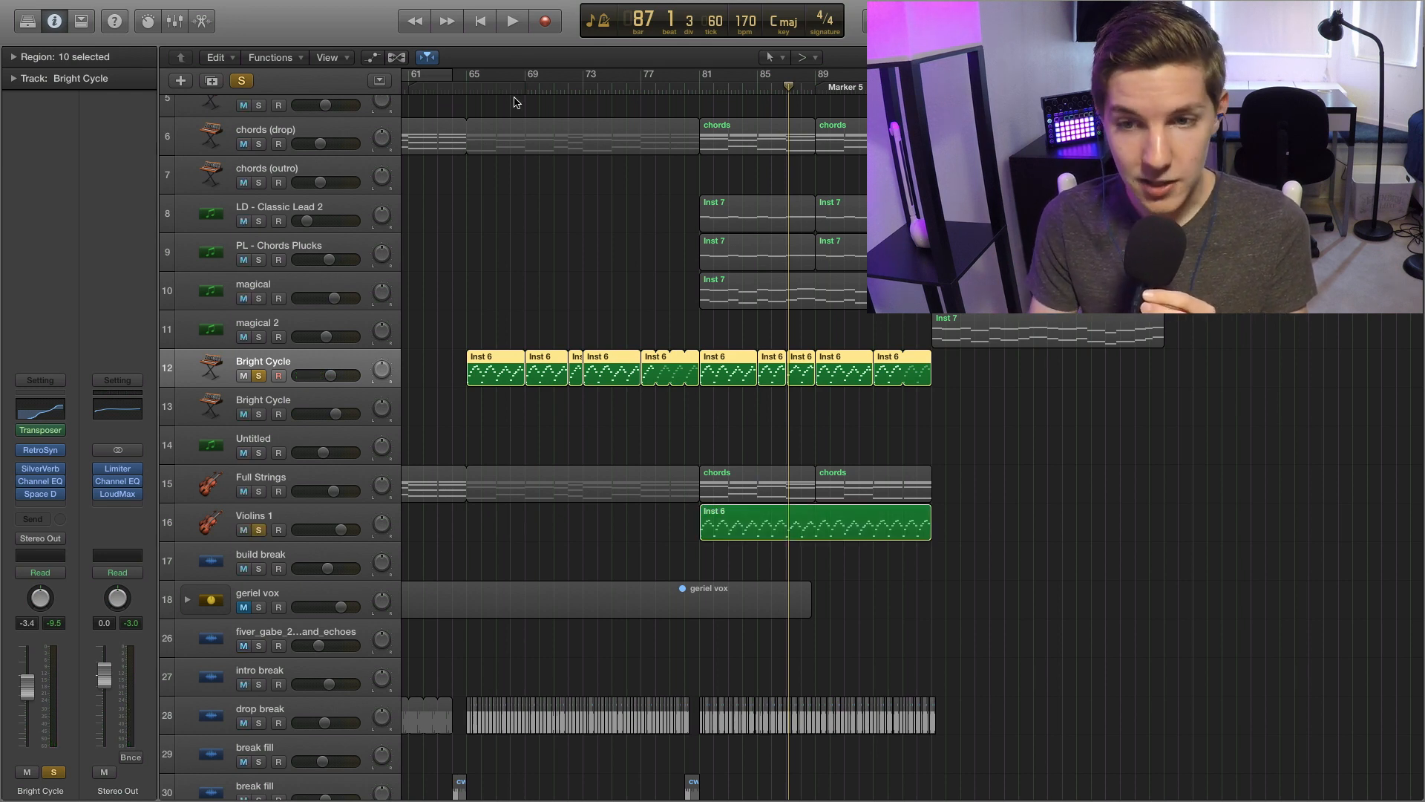
left_click(699, 87)
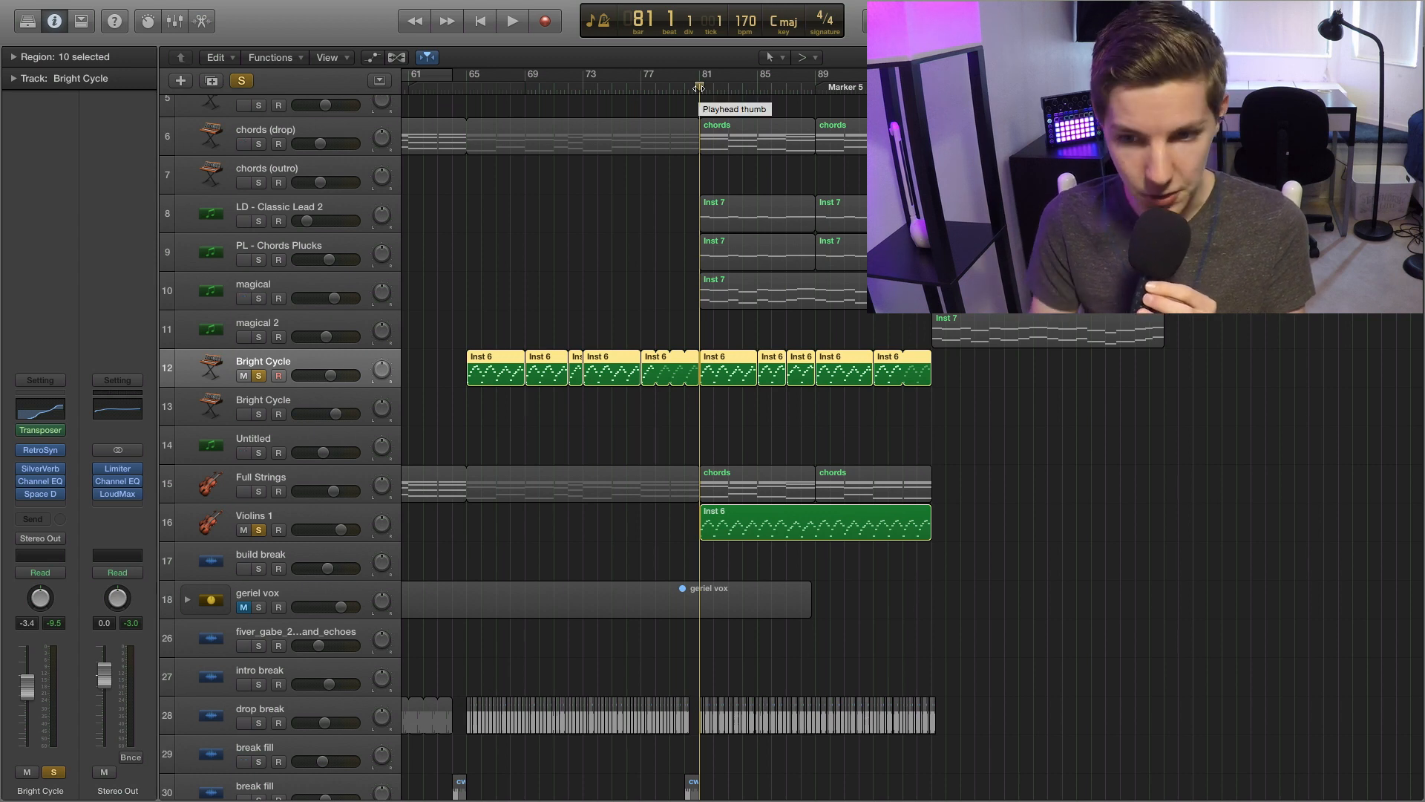
key("space")
scroll(572, 423, "down", 1)
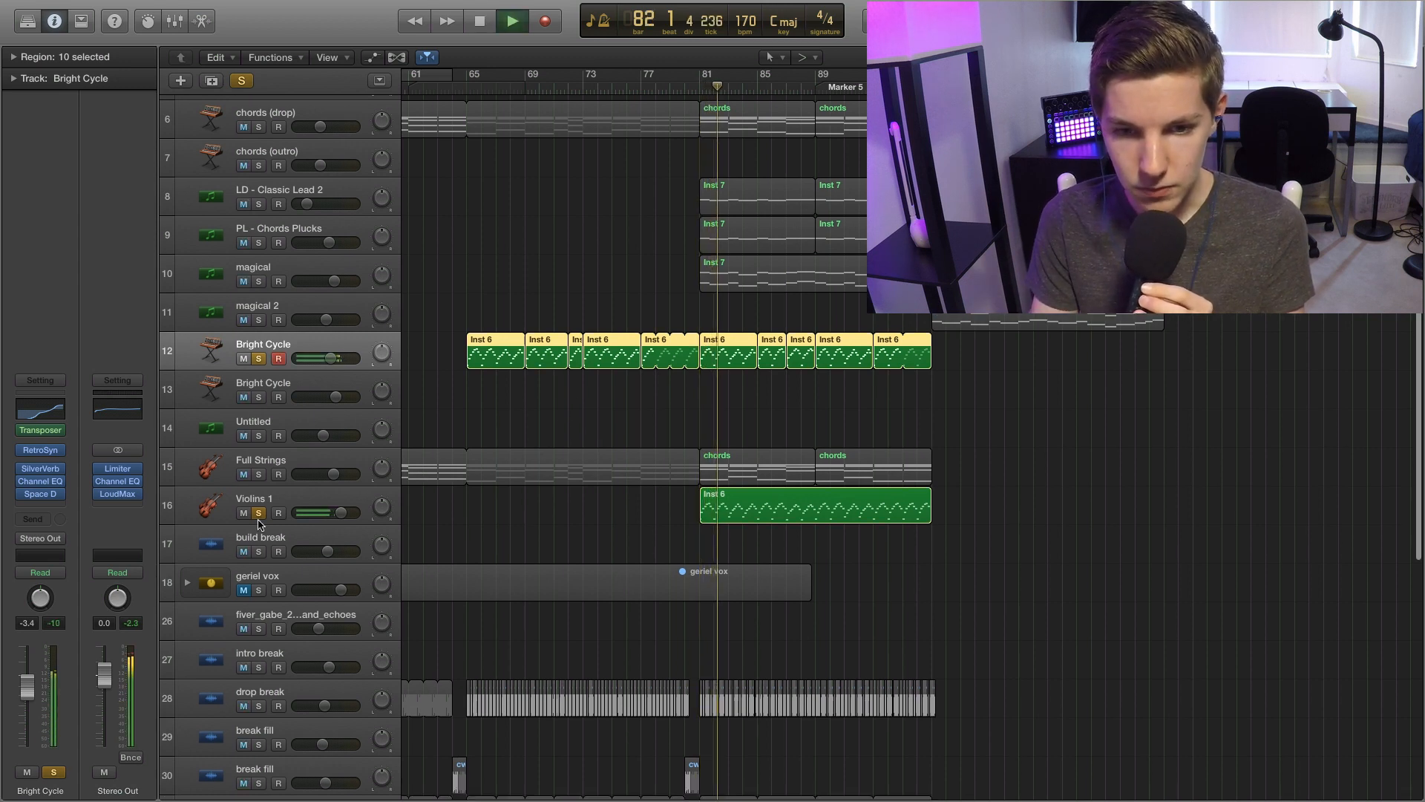
Compare the melody with and without Violins 1 by toggling its solo twice during playback, then stop after another short listen.
left_click(259, 513)
left_click(259, 514)
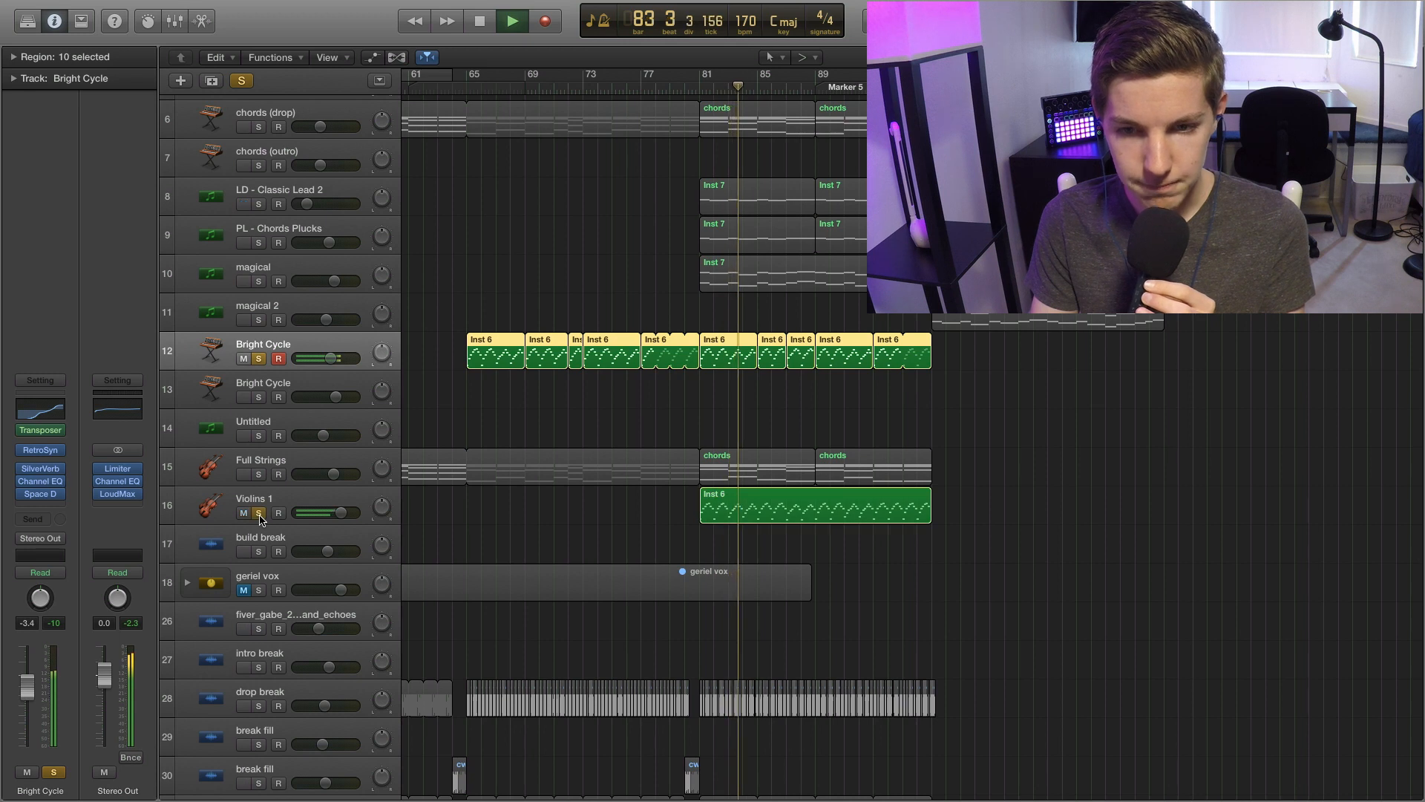
left_click(259, 514)
left_click(259, 513)
key("space")
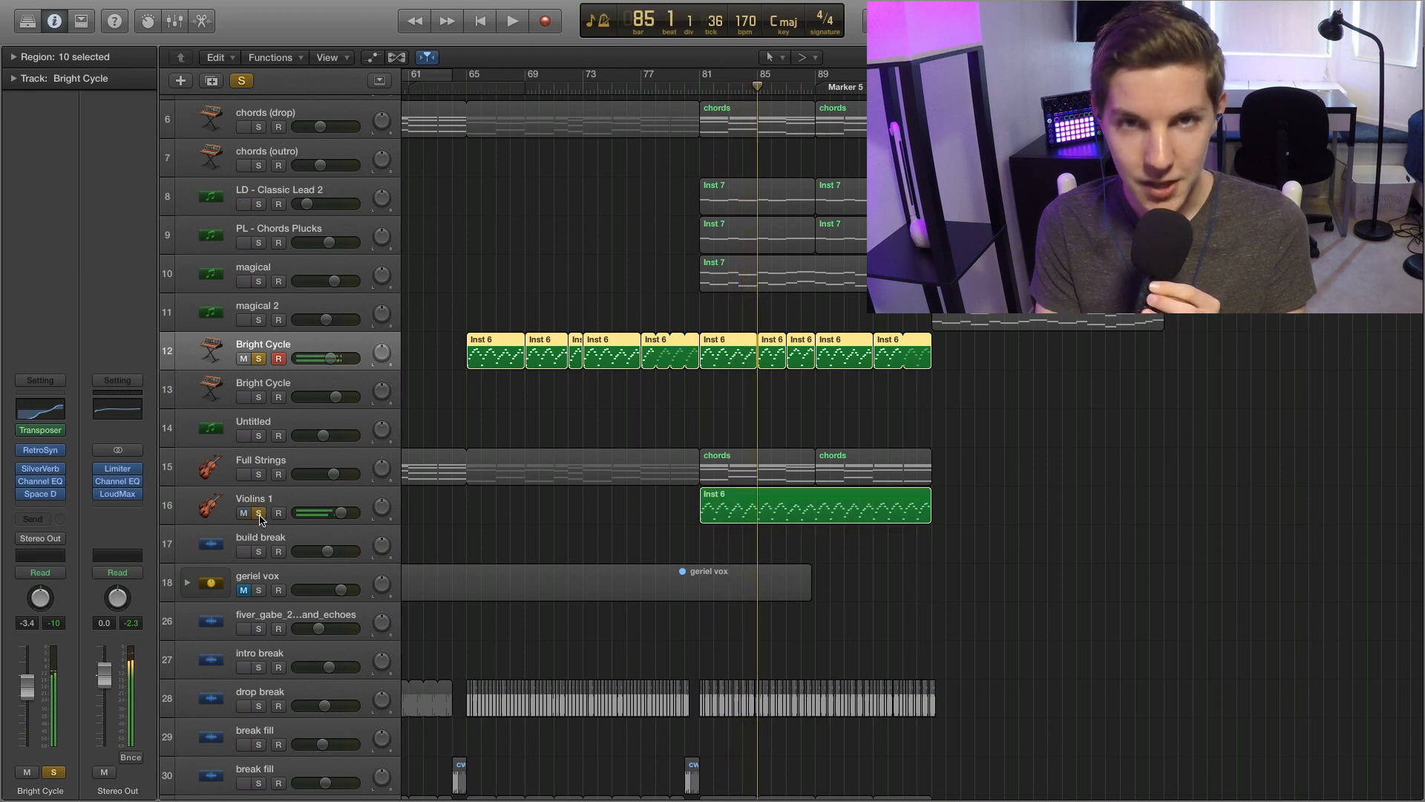
key("space")
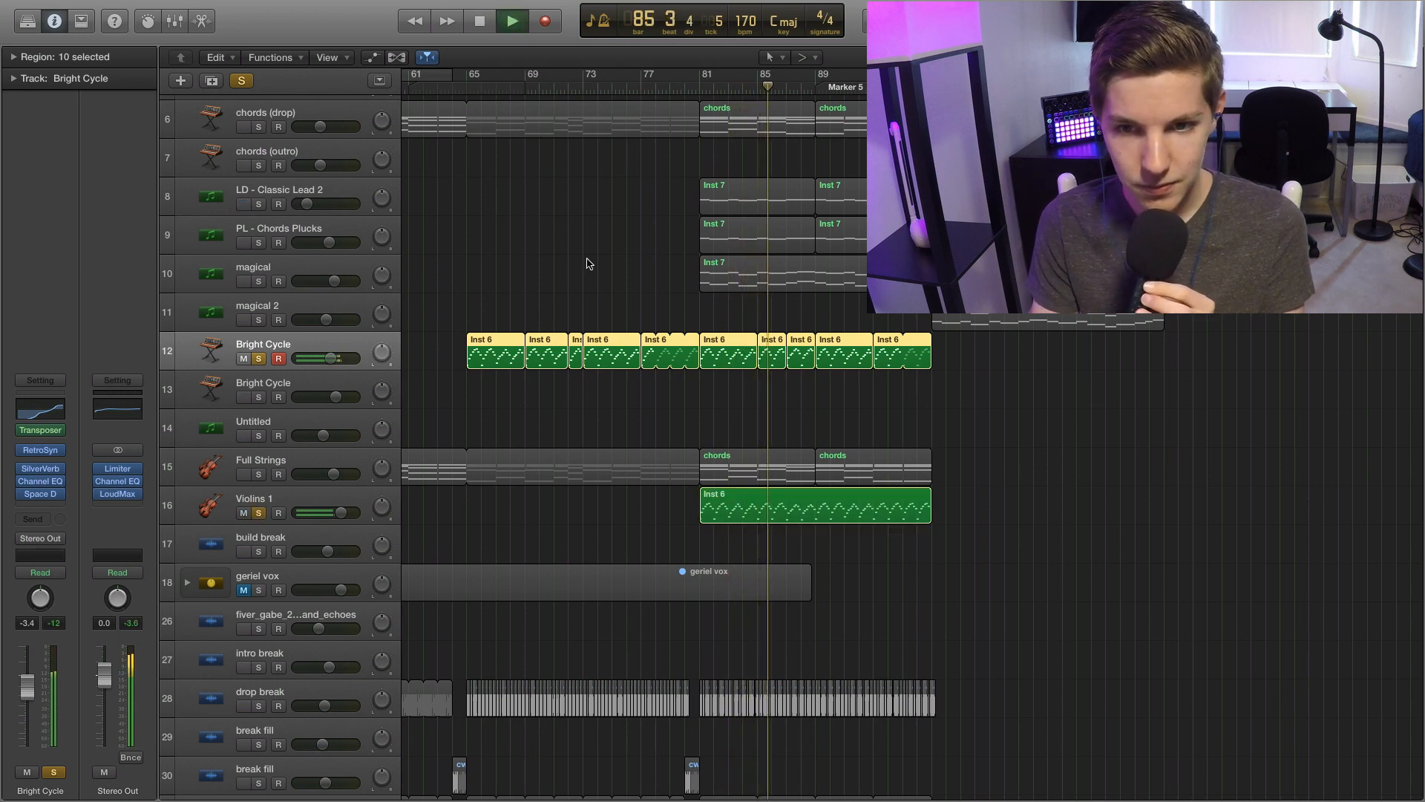
key("space")
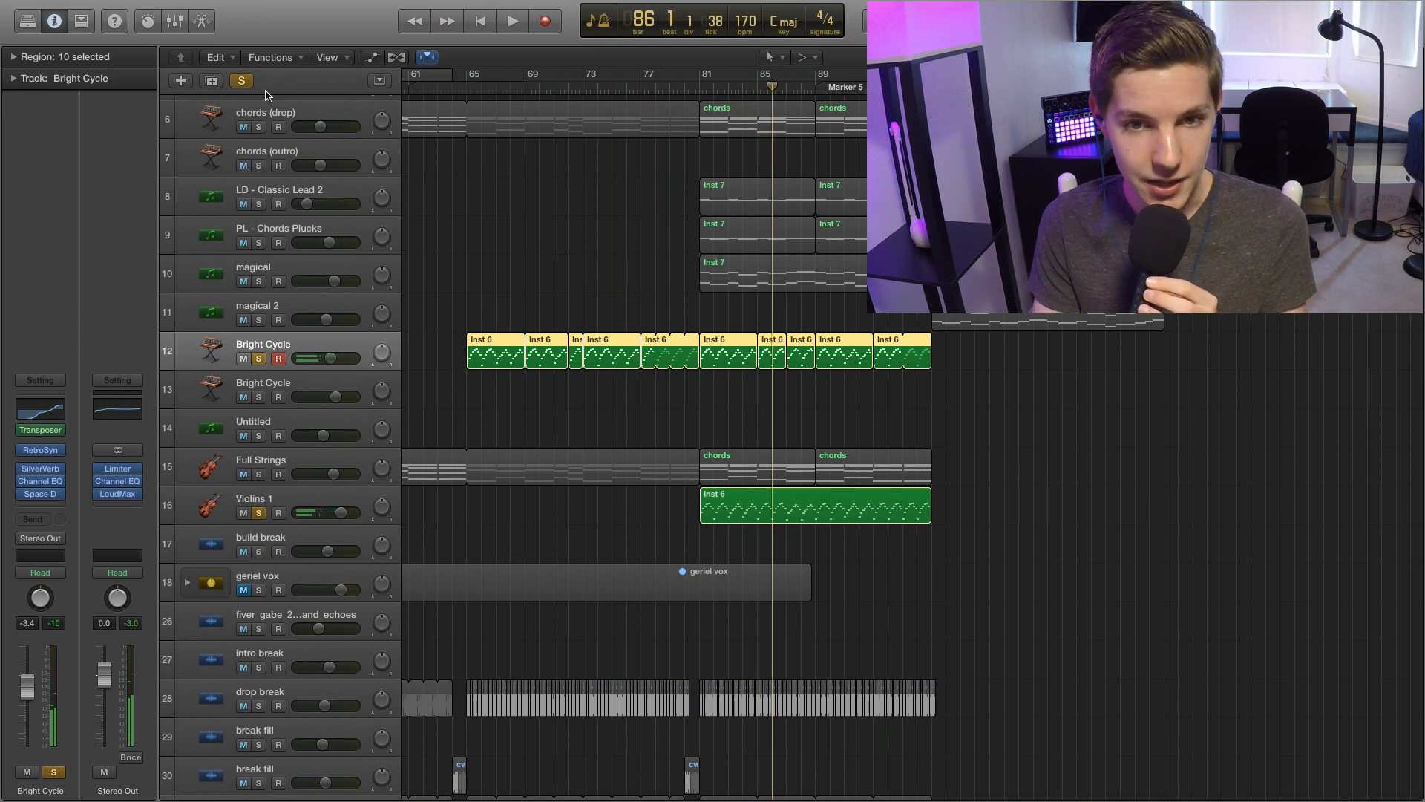
Replace the current solos with LD - Classic Lead 2, PL - Chords Plucks and magical, play them from bar 81, and stop.
left_click(241, 81)
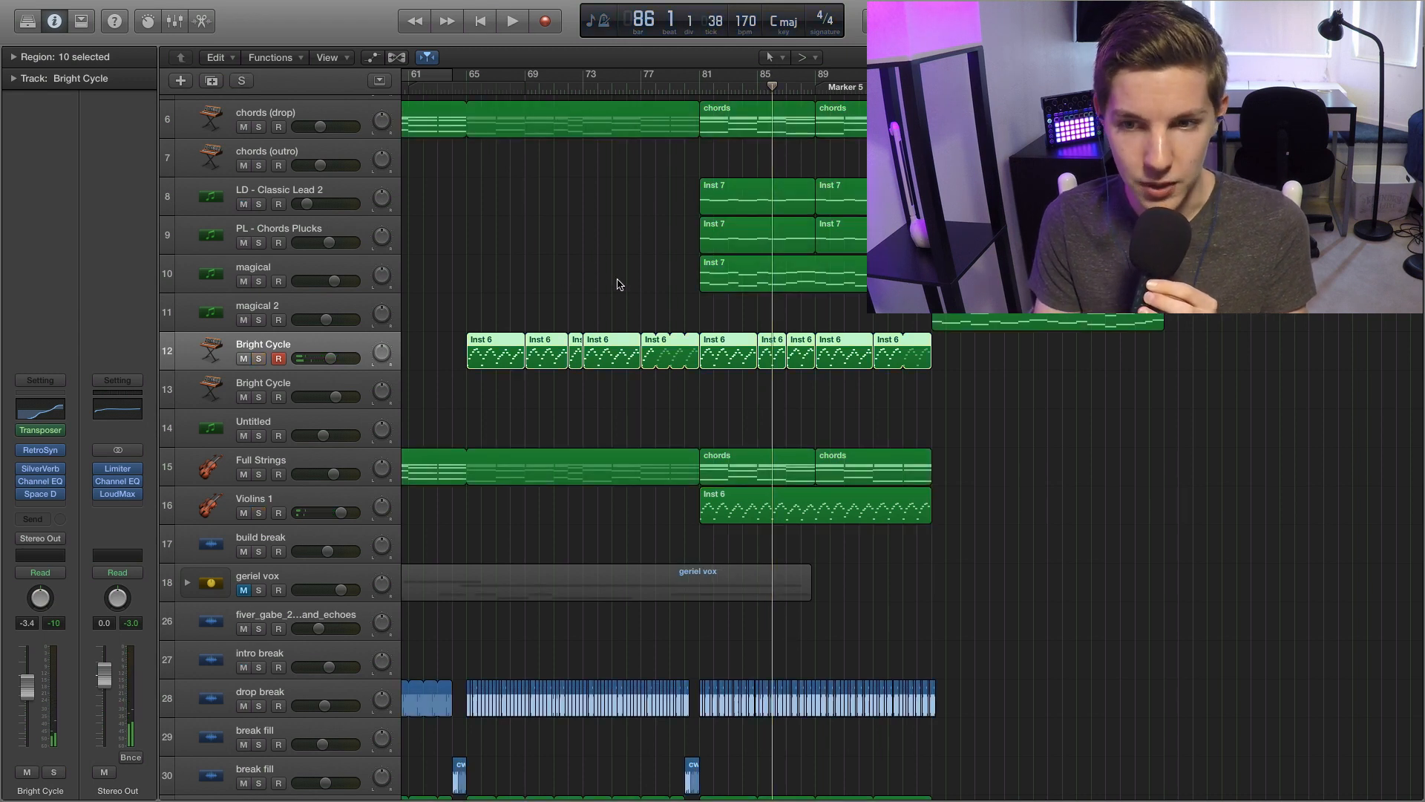
left_click(700, 85)
scroll(591, 216, "up", 2)
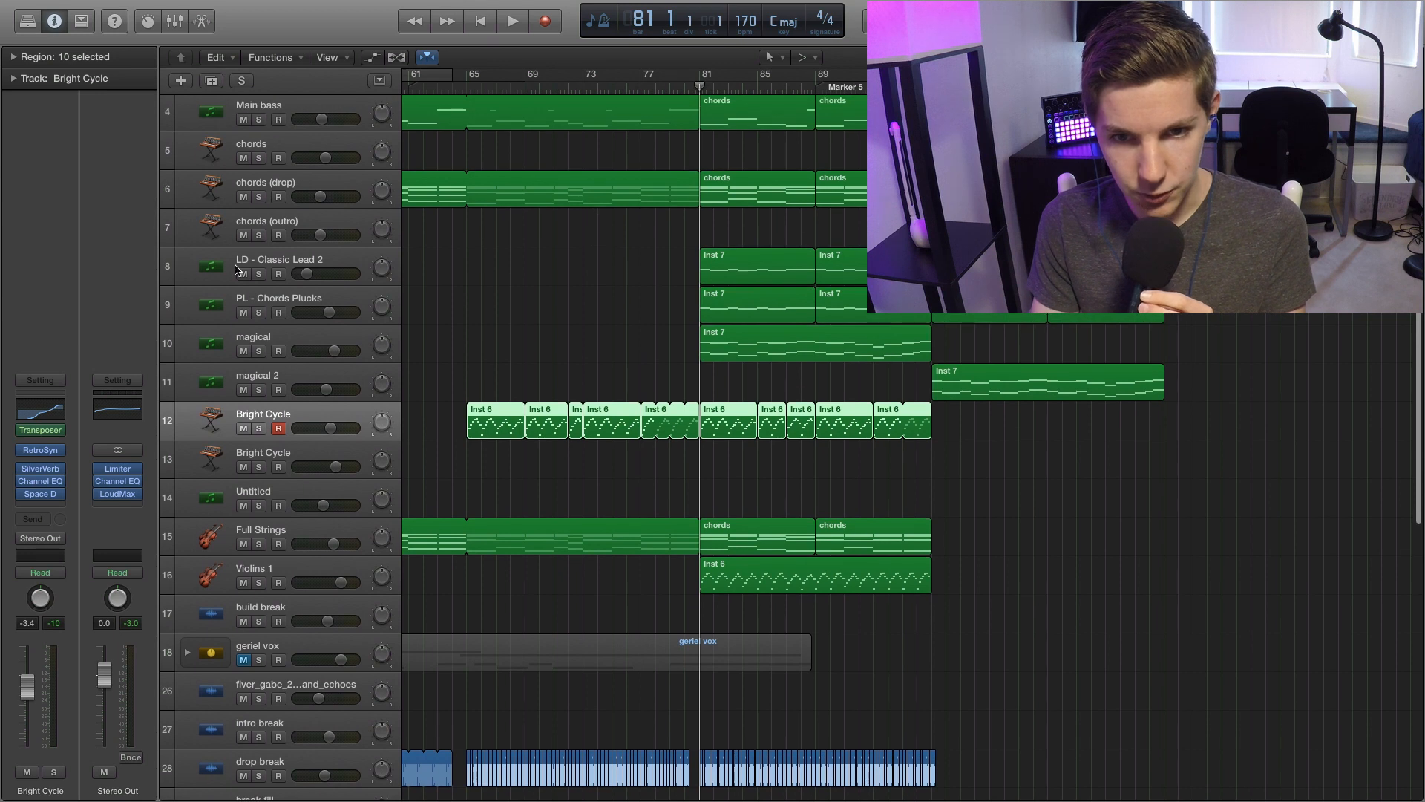
left_click(258, 274)
left_click_drag(259, 315, 259, 352)
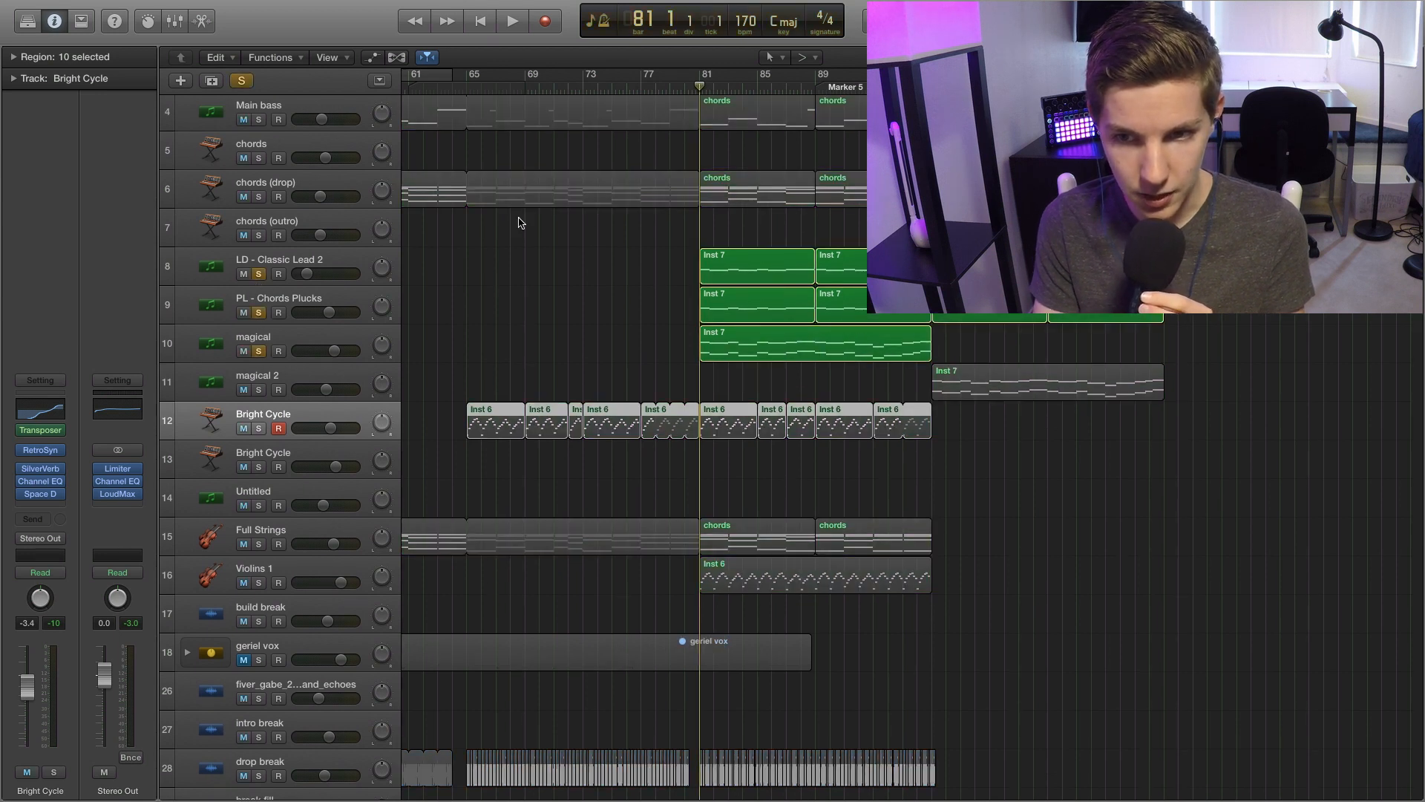
key("space")
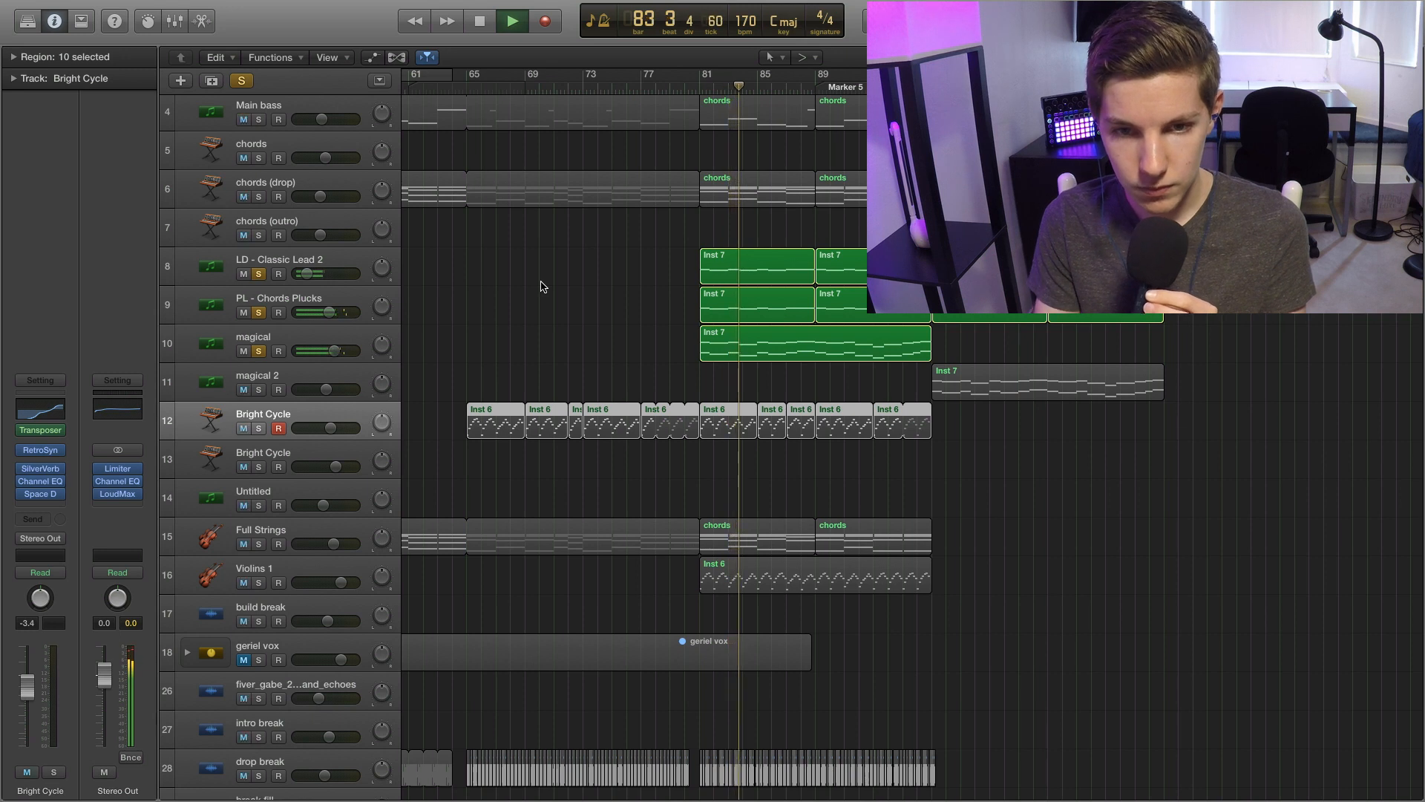
key("space")
Leave only PL - Chords Plucks soloed by removing magical and LD - Classic Lead 2, and return the playhead to bar 81.
left_click(258, 351)
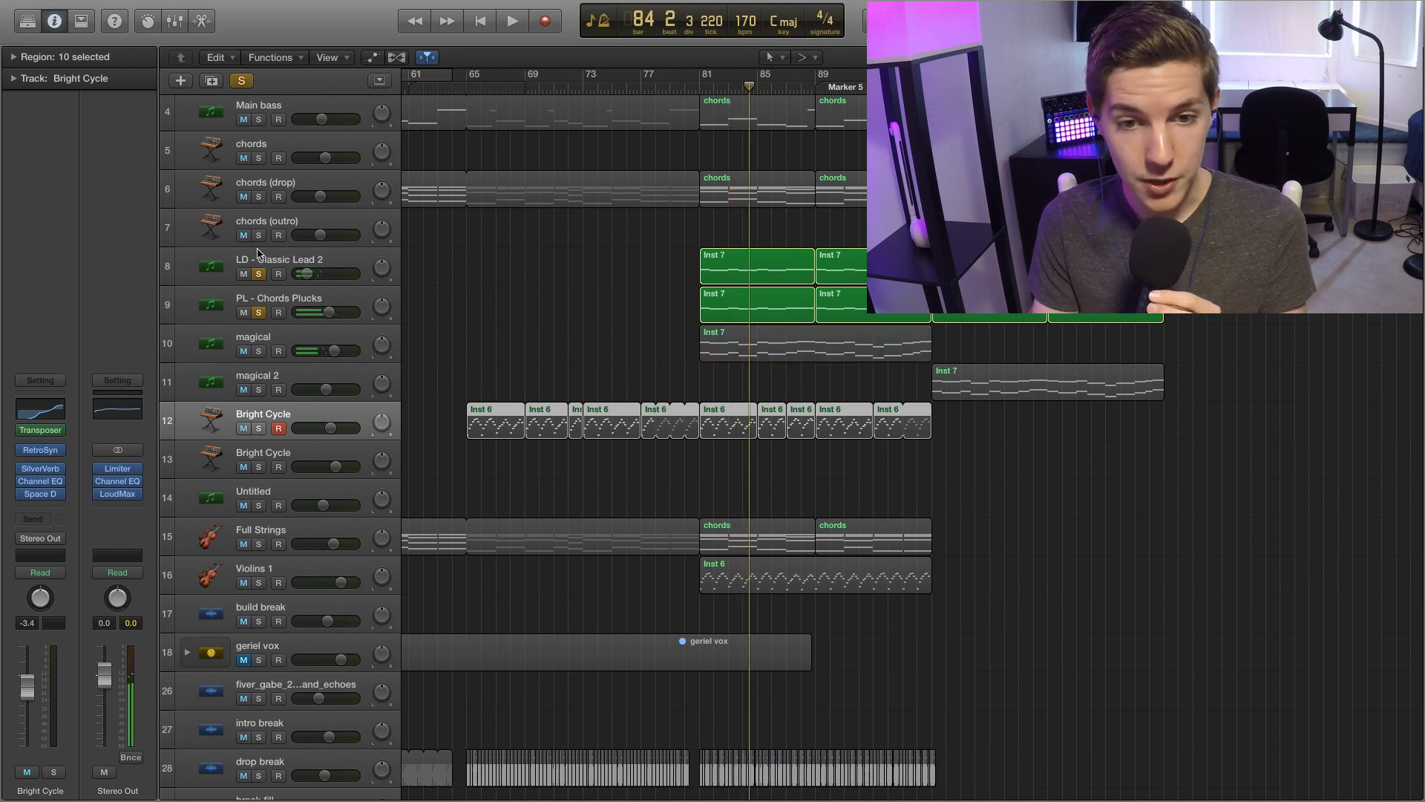
left_click(259, 274)
left_click(706, 86)
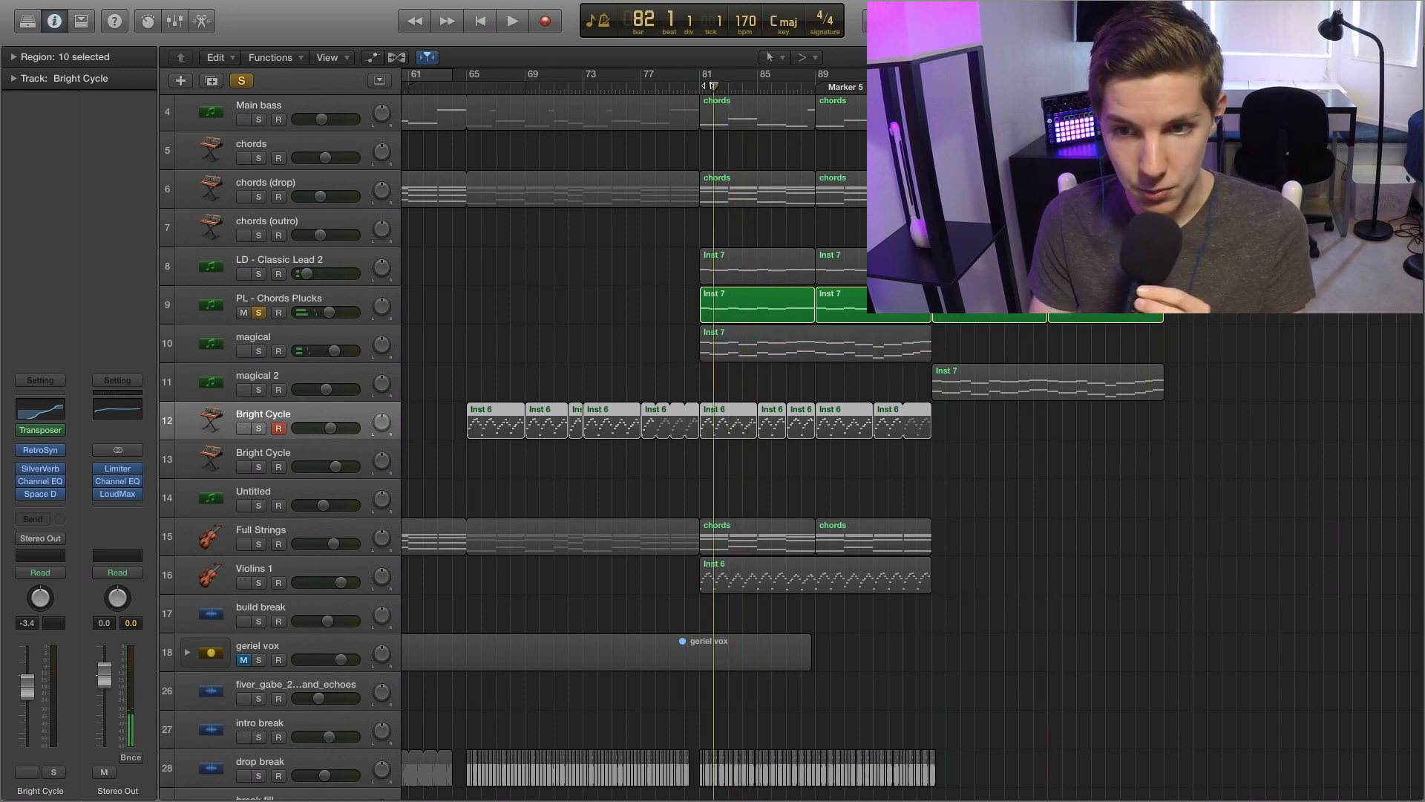
left_click(700, 87)
Play and stop the soloed PL - Chords Plucks track, then view its first region's notes in the Piano Roll and close the editor.
key("space")
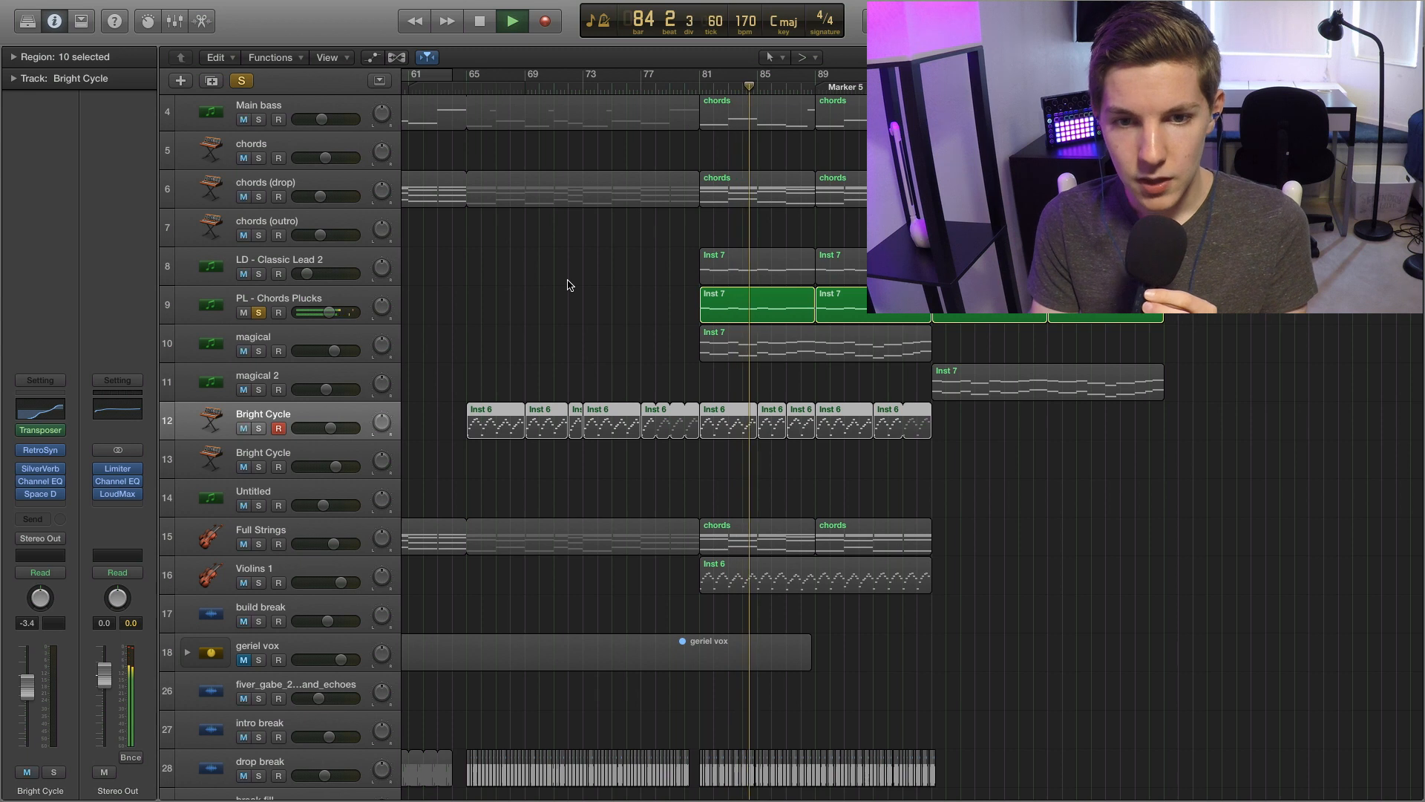
key("space")
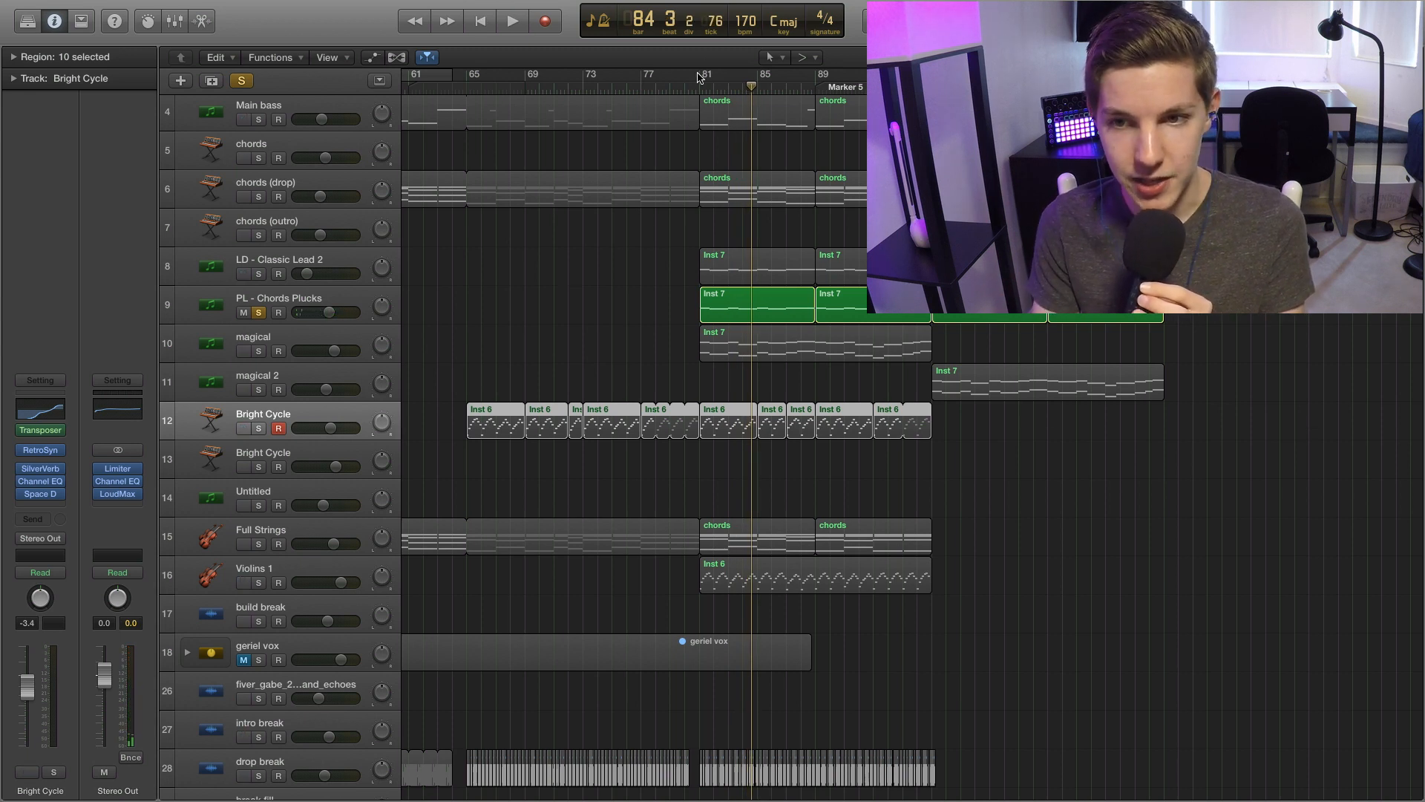
double_click(762, 315)
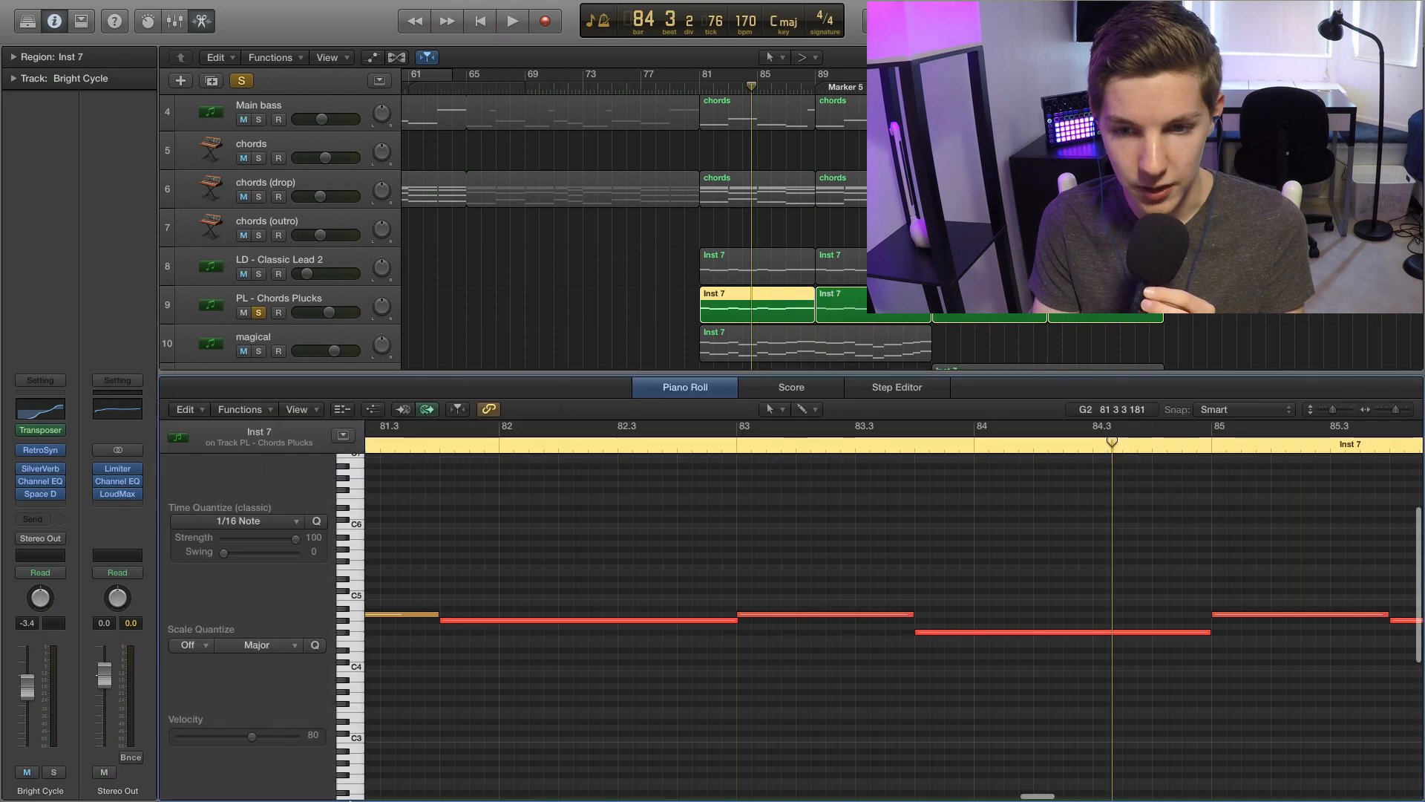
key("e")
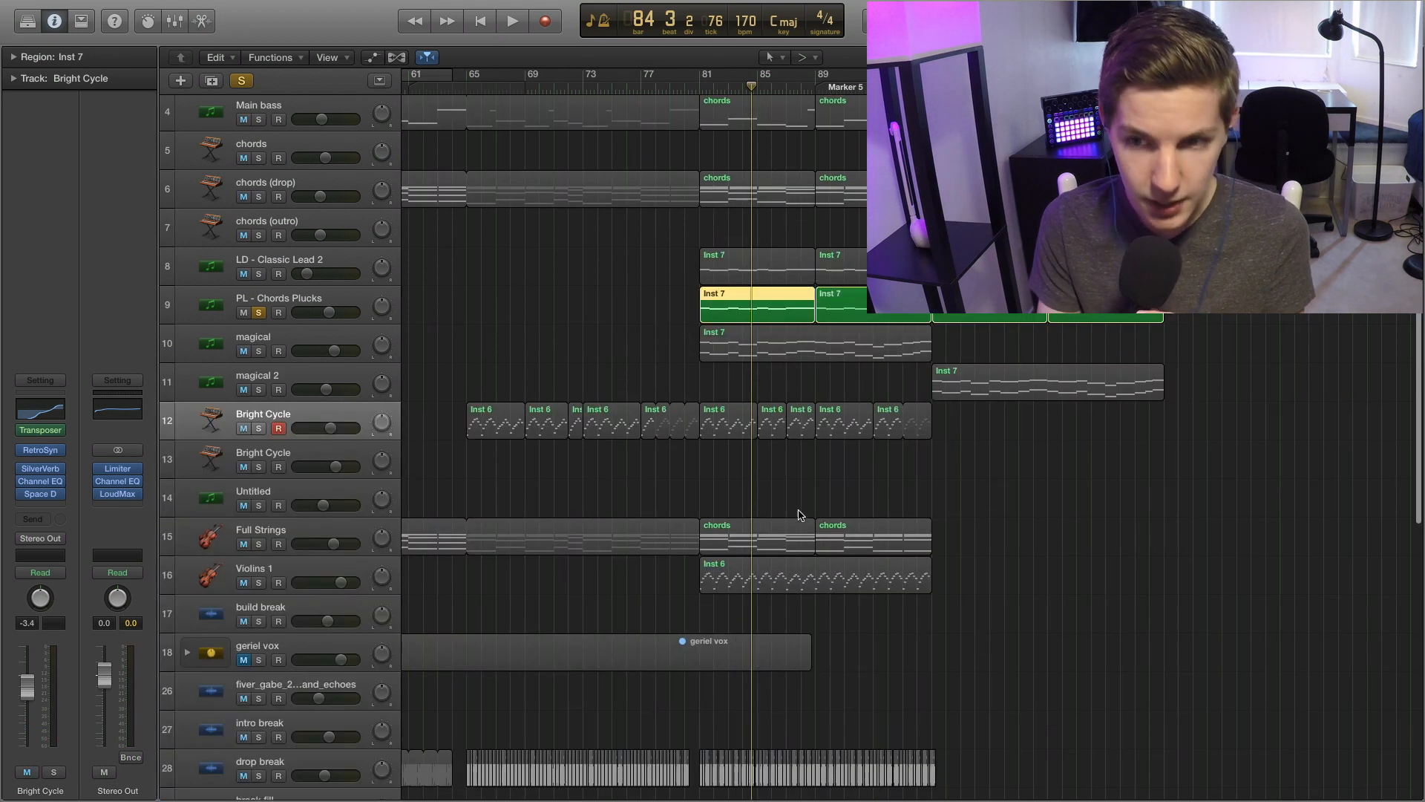
Switch the solo to the magical track, play it from bar 81, and view its region's notes from the start in the Piano Roll.
left_click(258, 351)
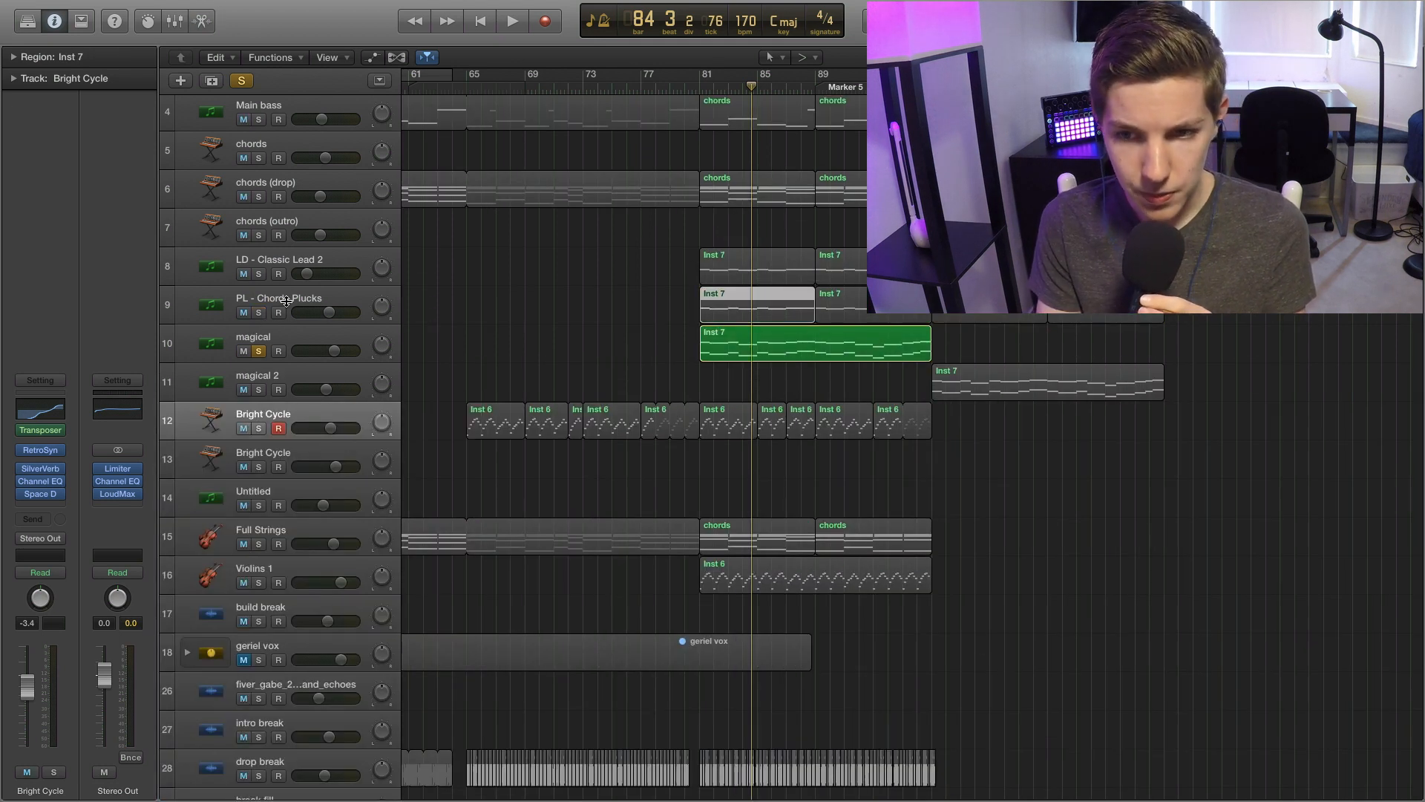
key("space")
key("space")
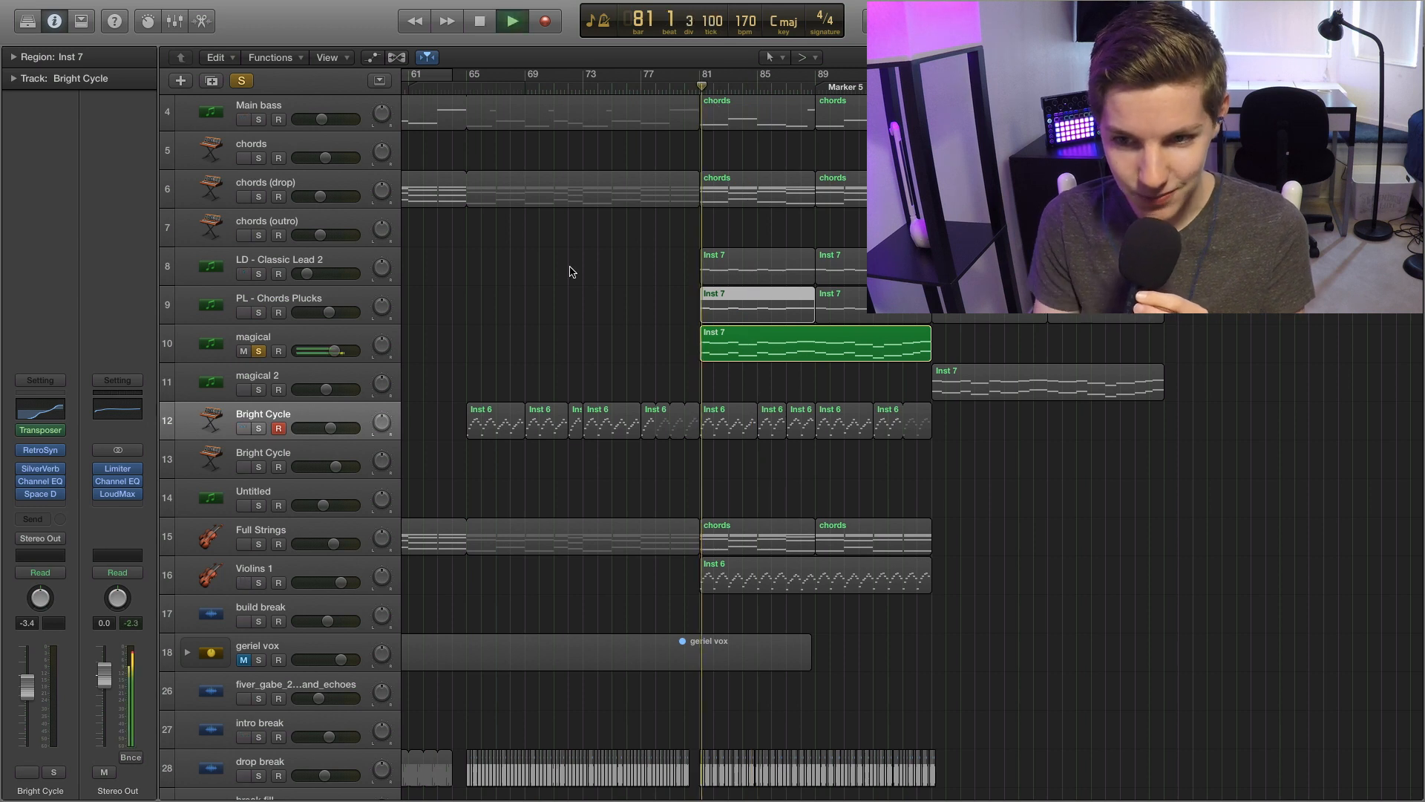
double_click(756, 339)
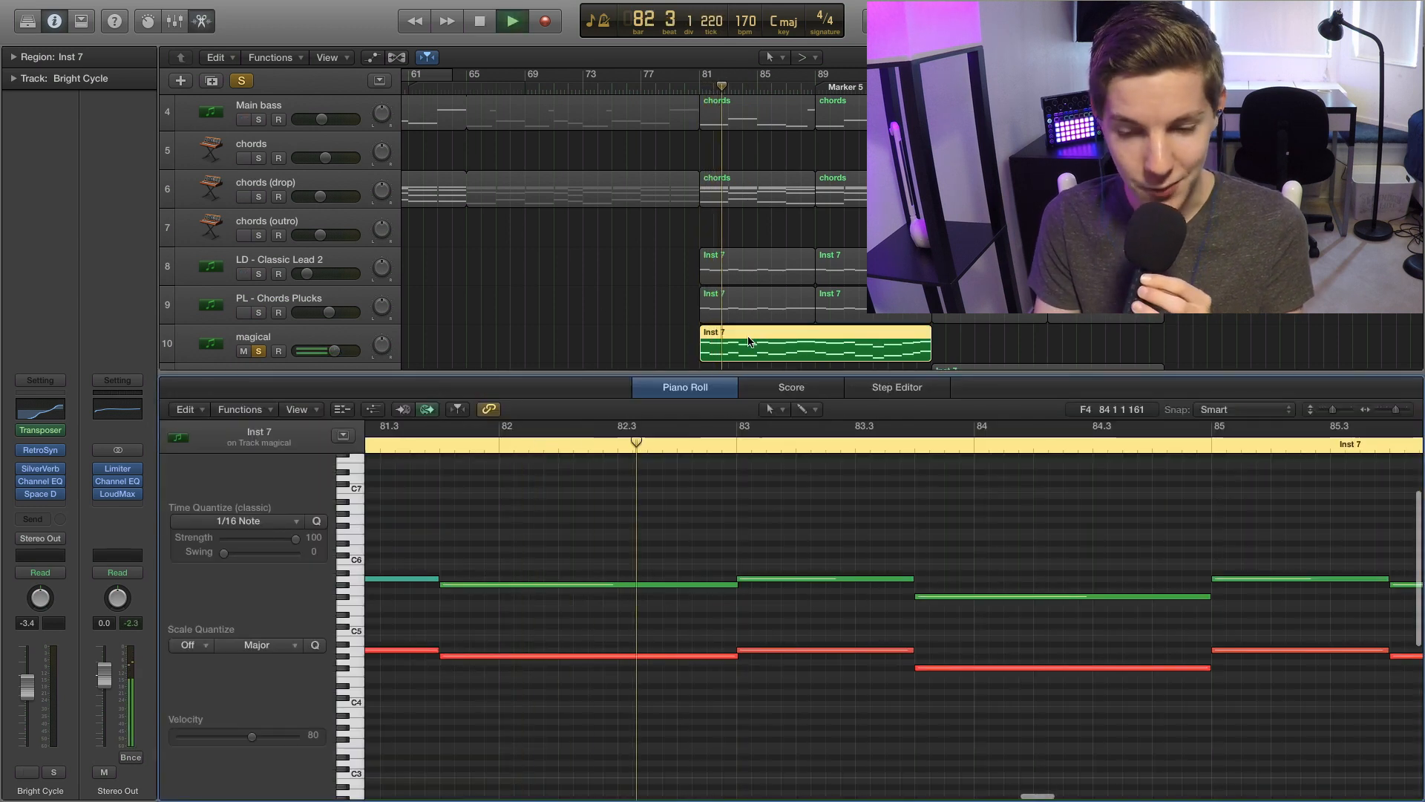
scroll(647, 561, "left", 9)
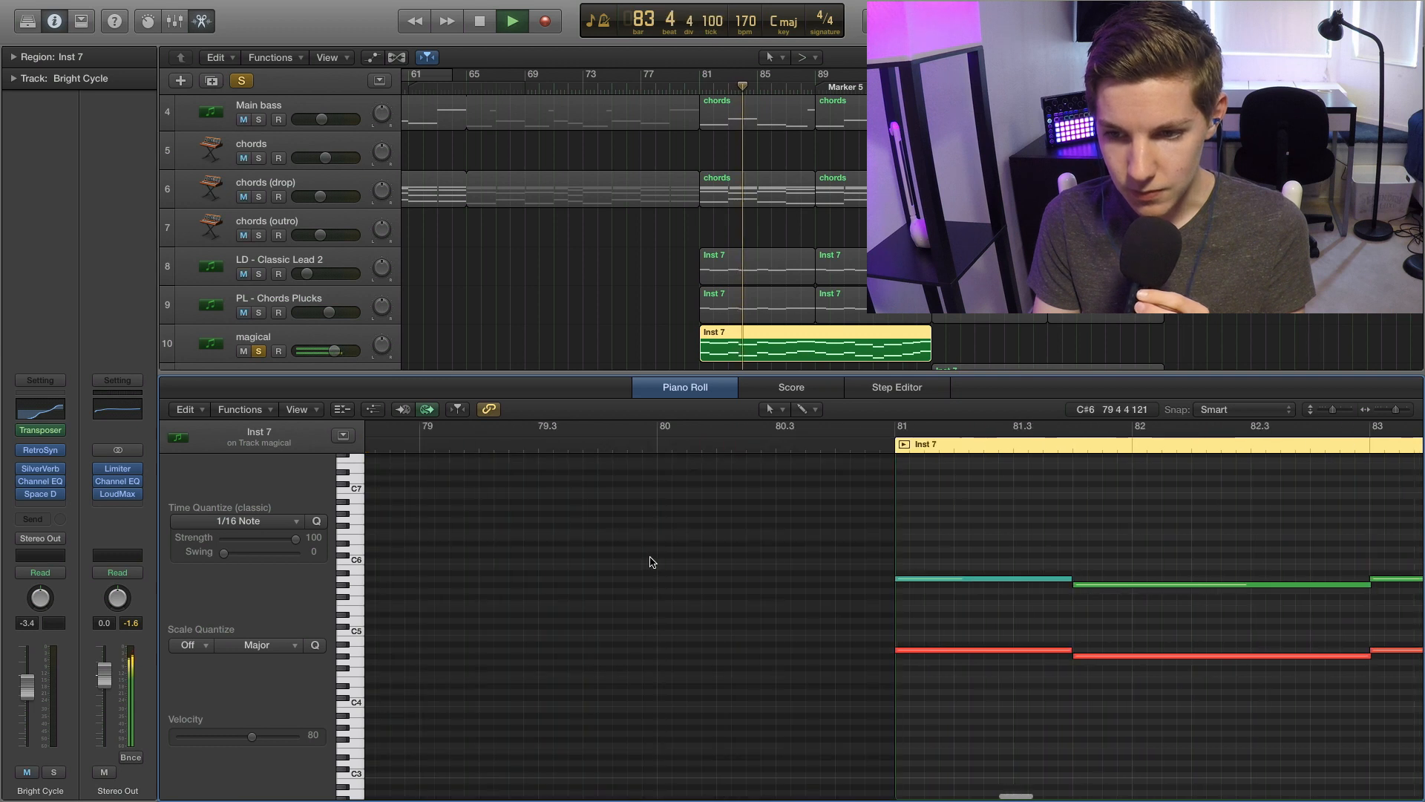
Stop playback and audition the magical region's low first note and its first four upper notes in the Piano Roll.
scroll(650, 561, "right", 4)
key("space")
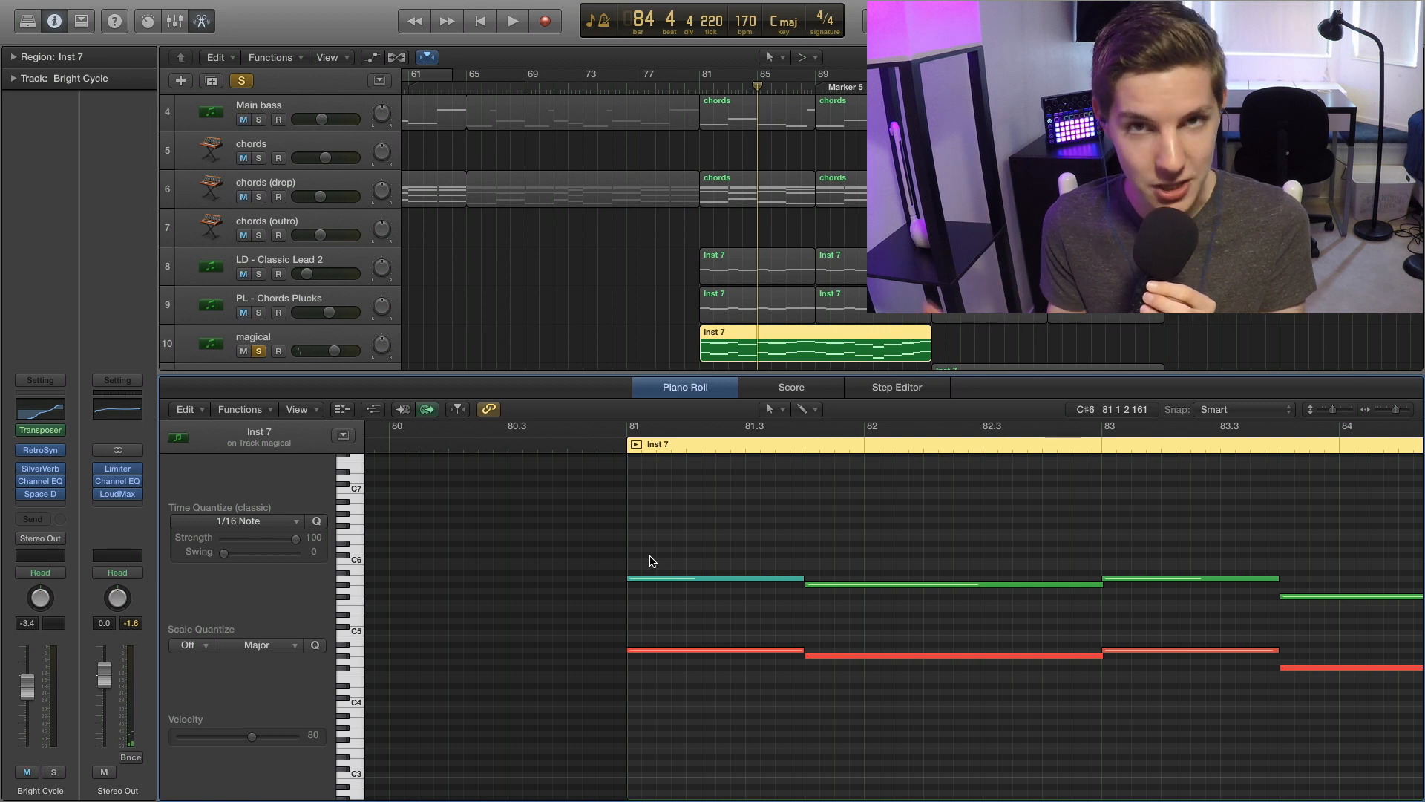
scroll(651, 561, "right", 3)
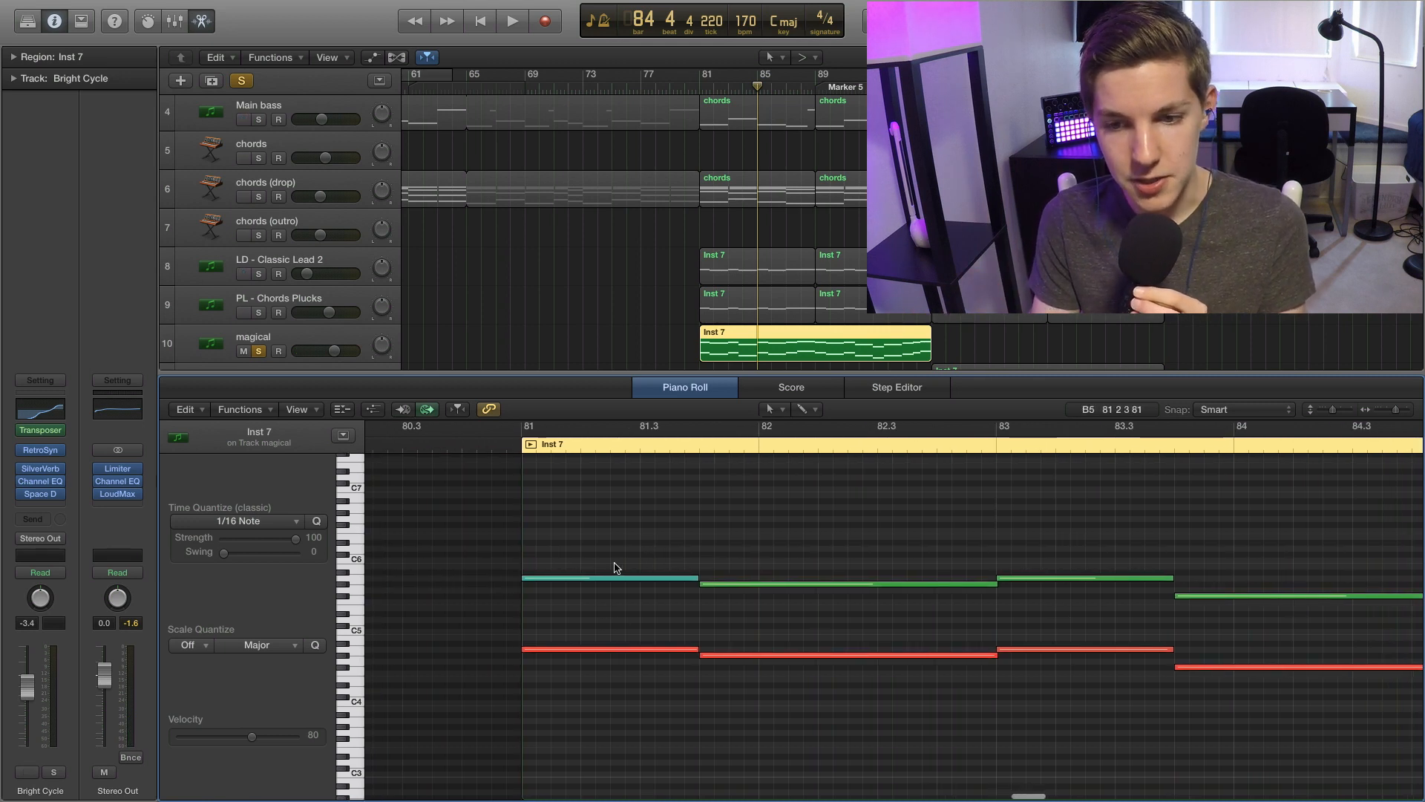
left_click(624, 651)
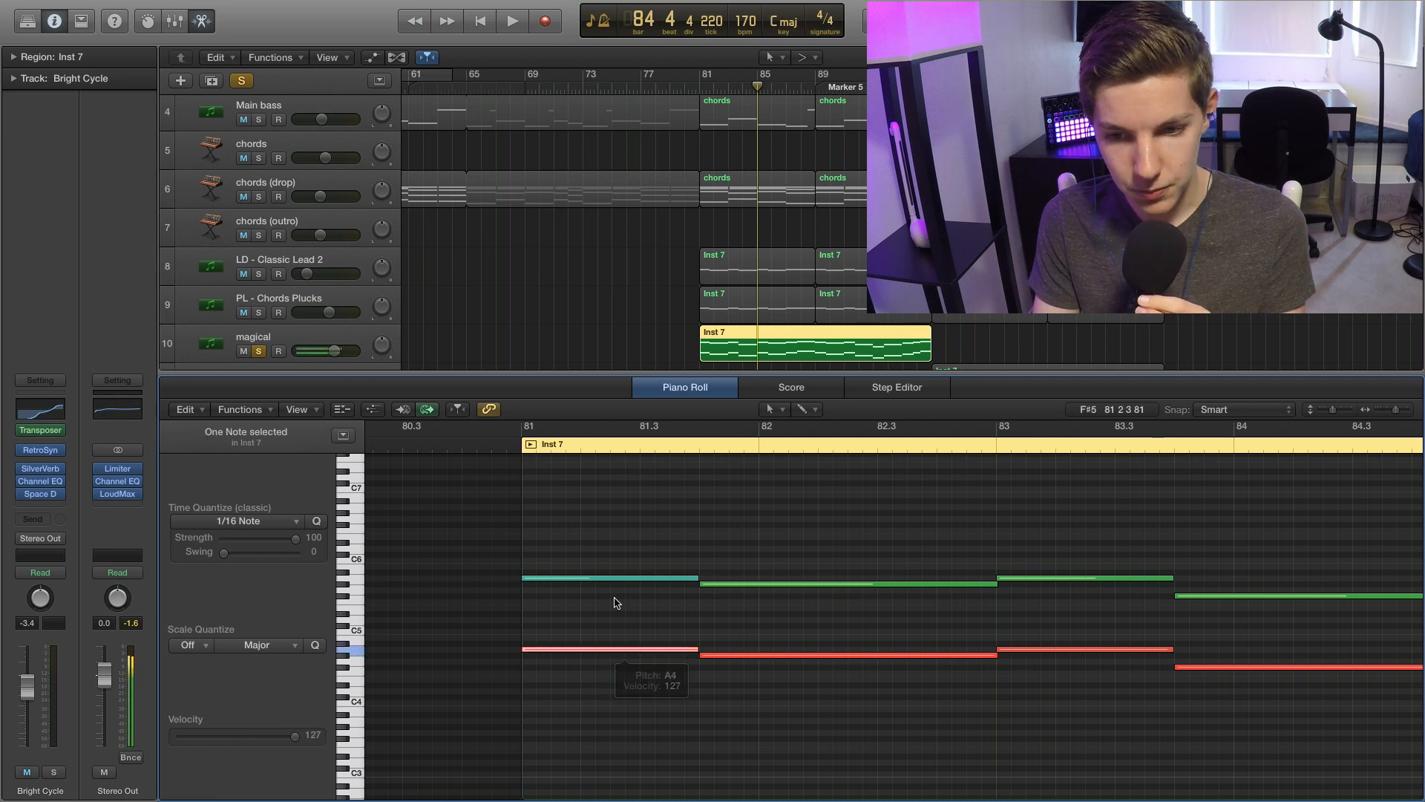
left_click(611, 580)
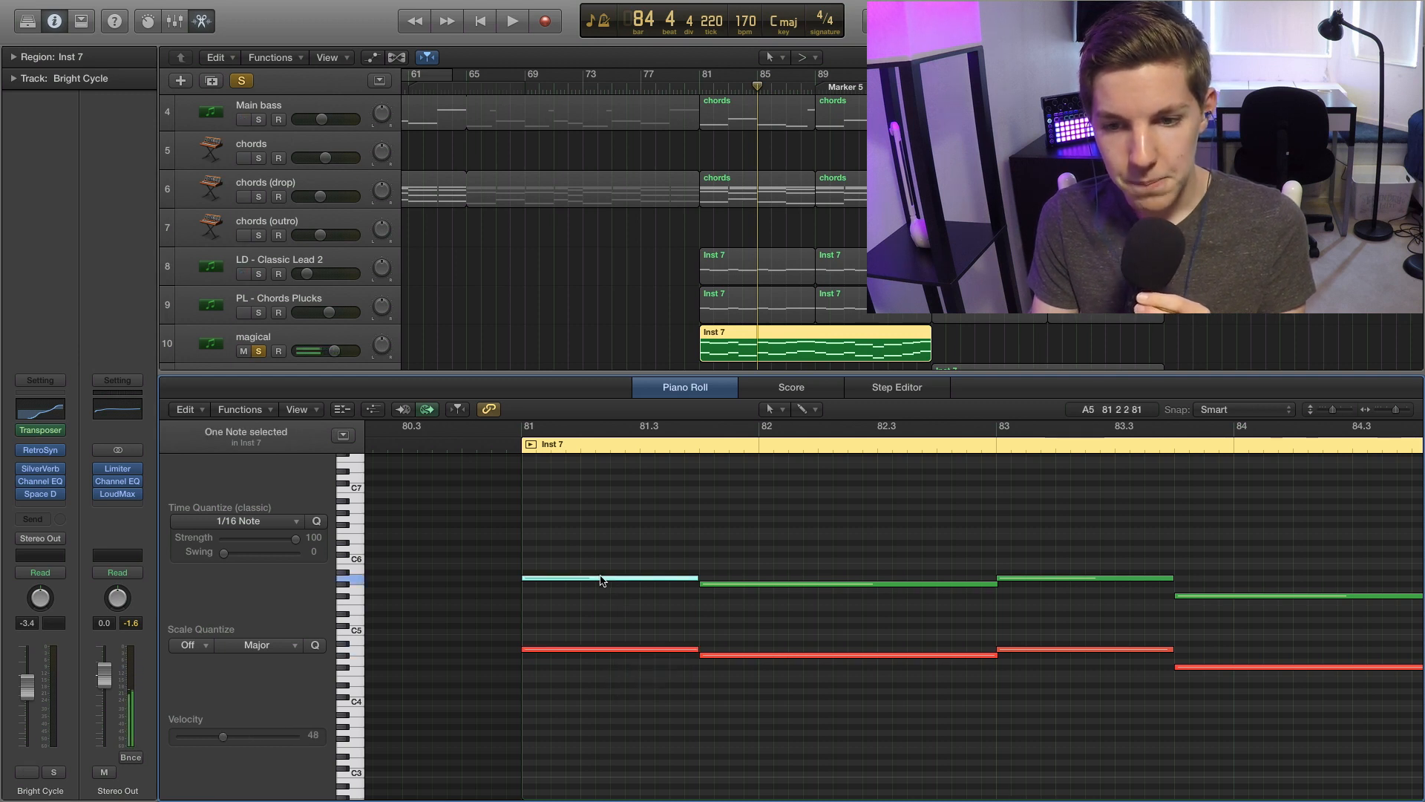
left_click(766, 584)
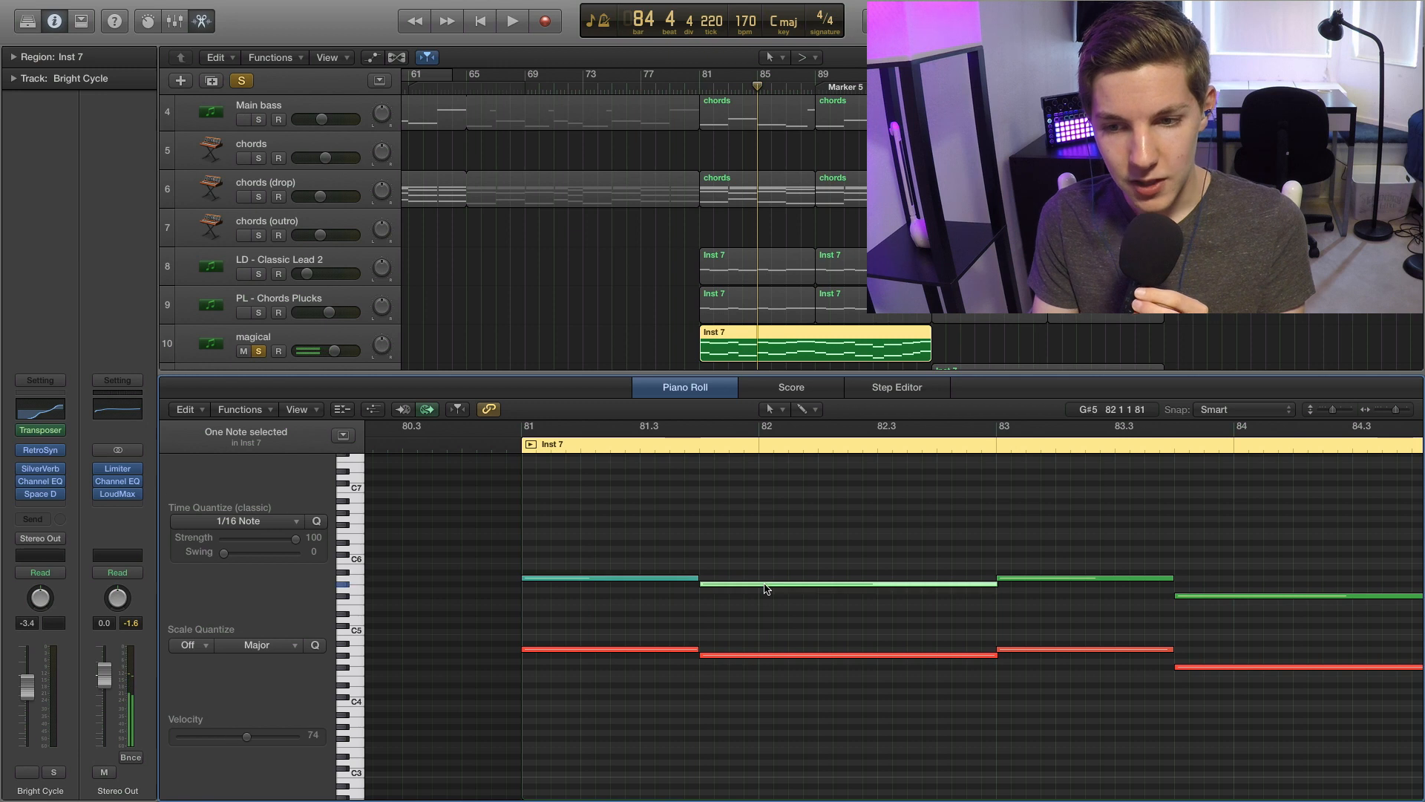
left_click(1090, 578)
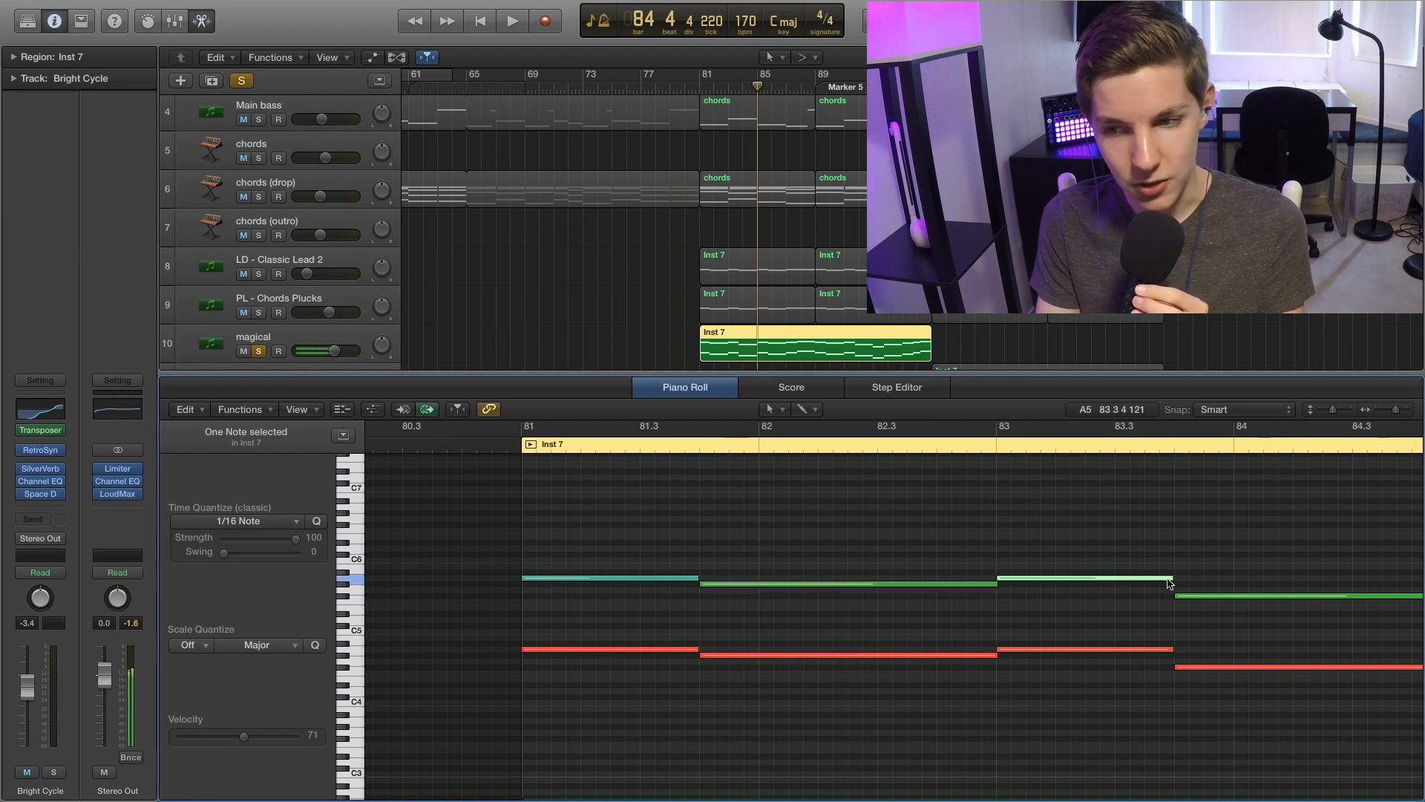
left_click(1211, 596)
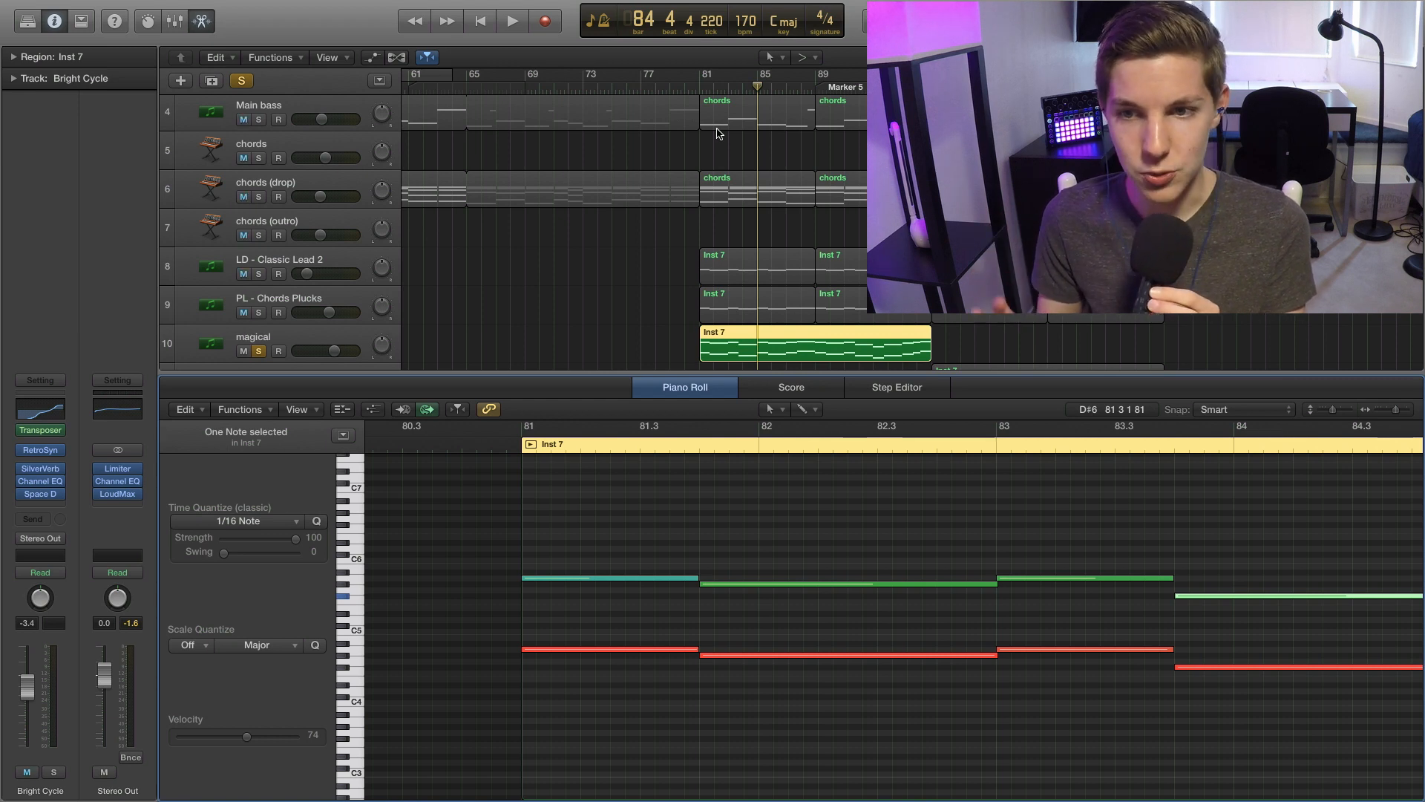
Close the Piano Roll, switch the solo from magical to LD - Classic Lead 2, play it from bar 81, and stop.
left_click(701, 88)
key("e")
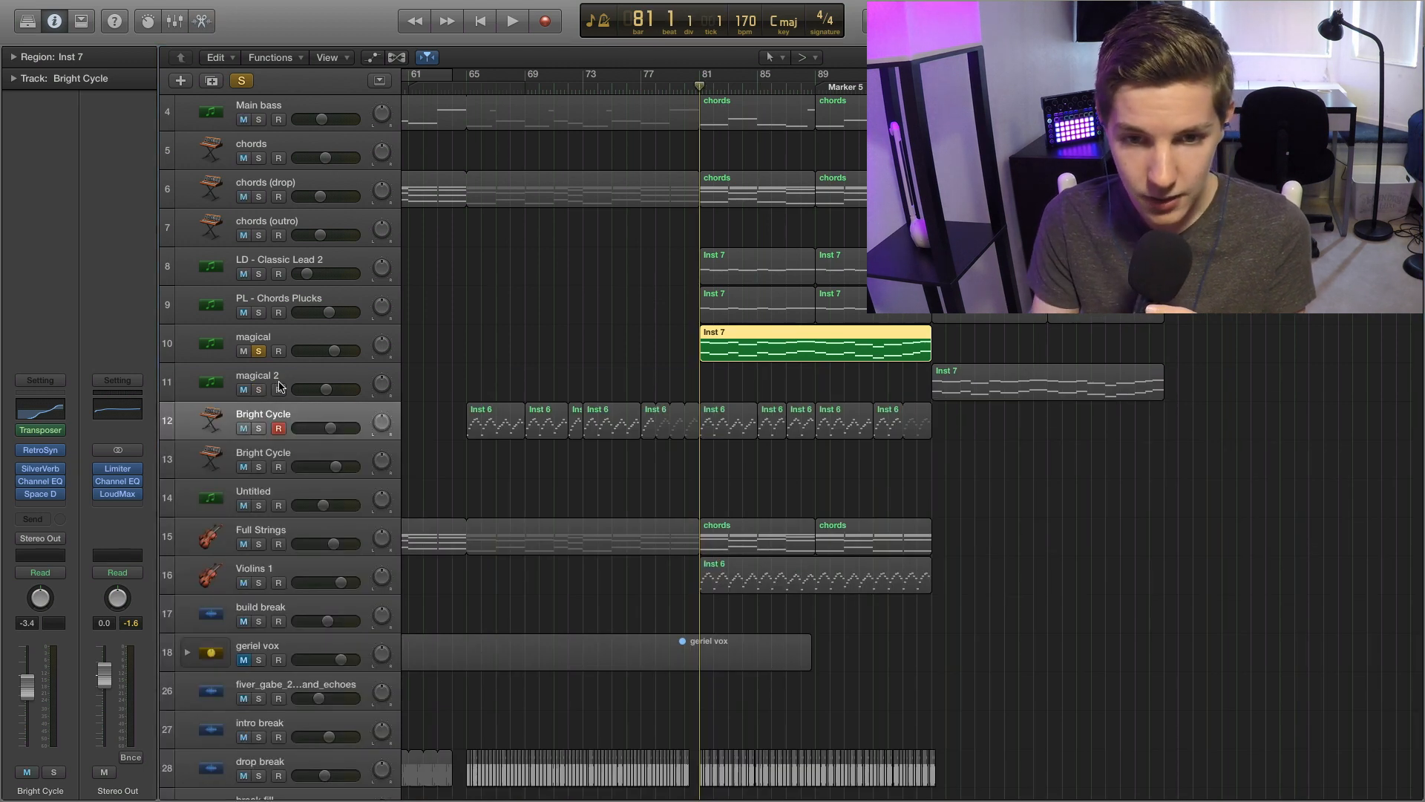
left_click(259, 350)
left_click(259, 275)
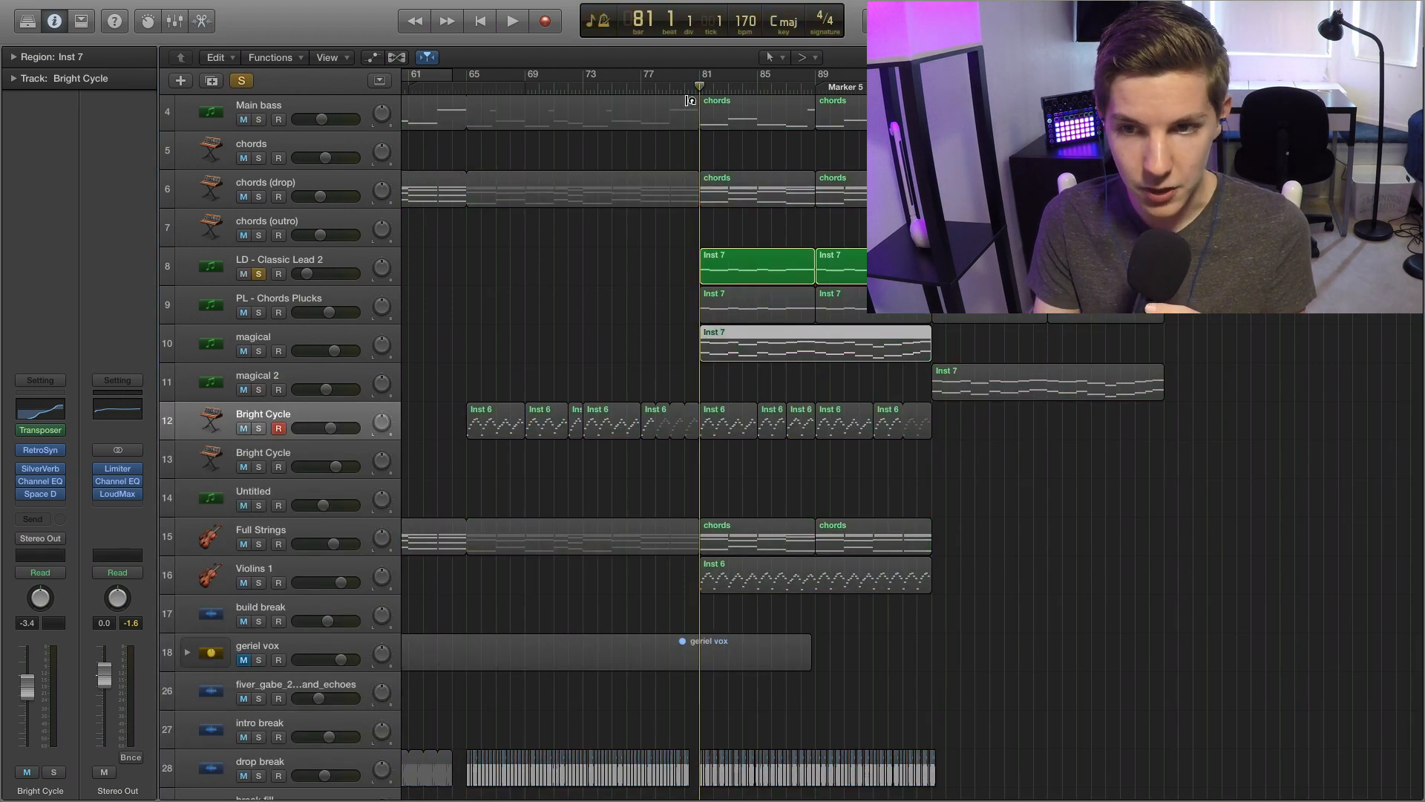
key("space")
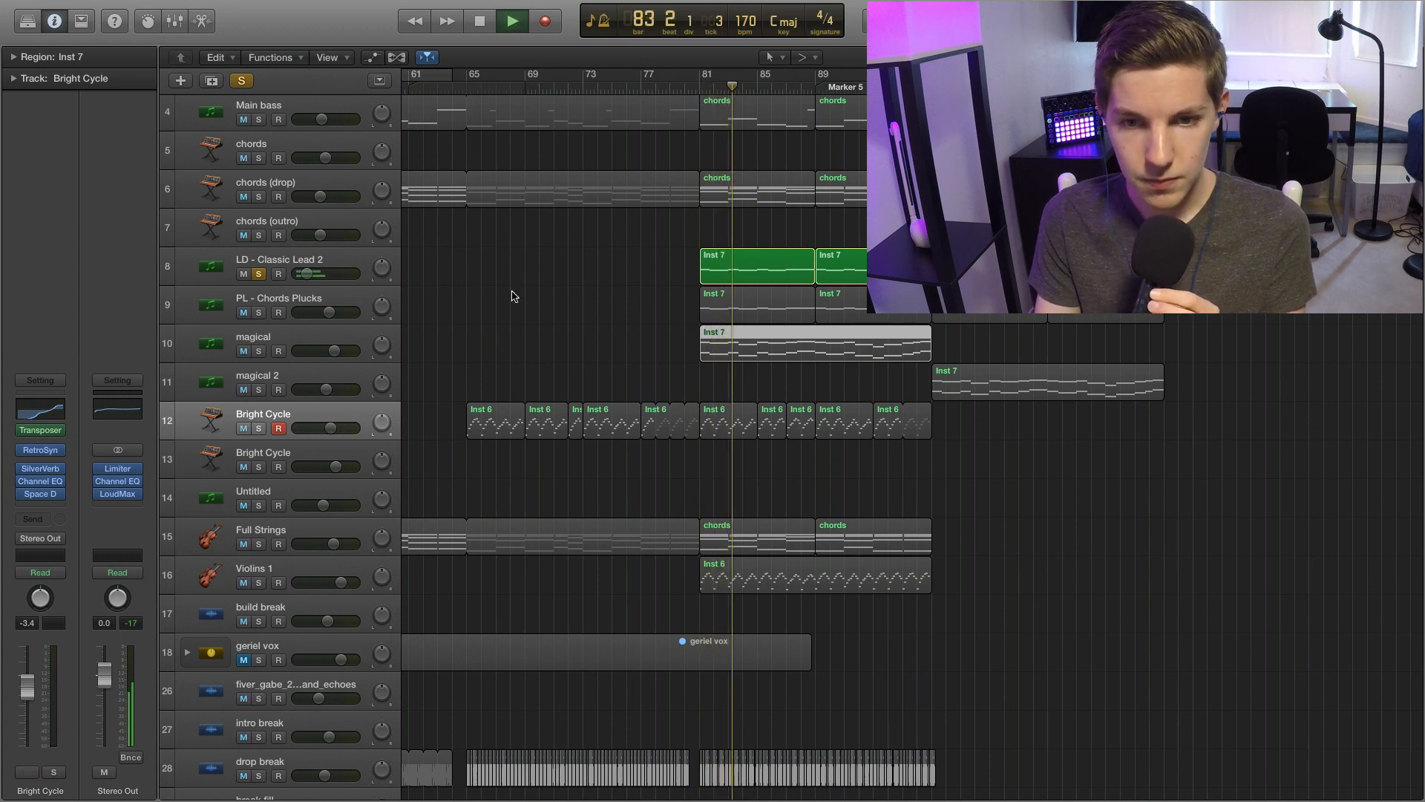
key("space")
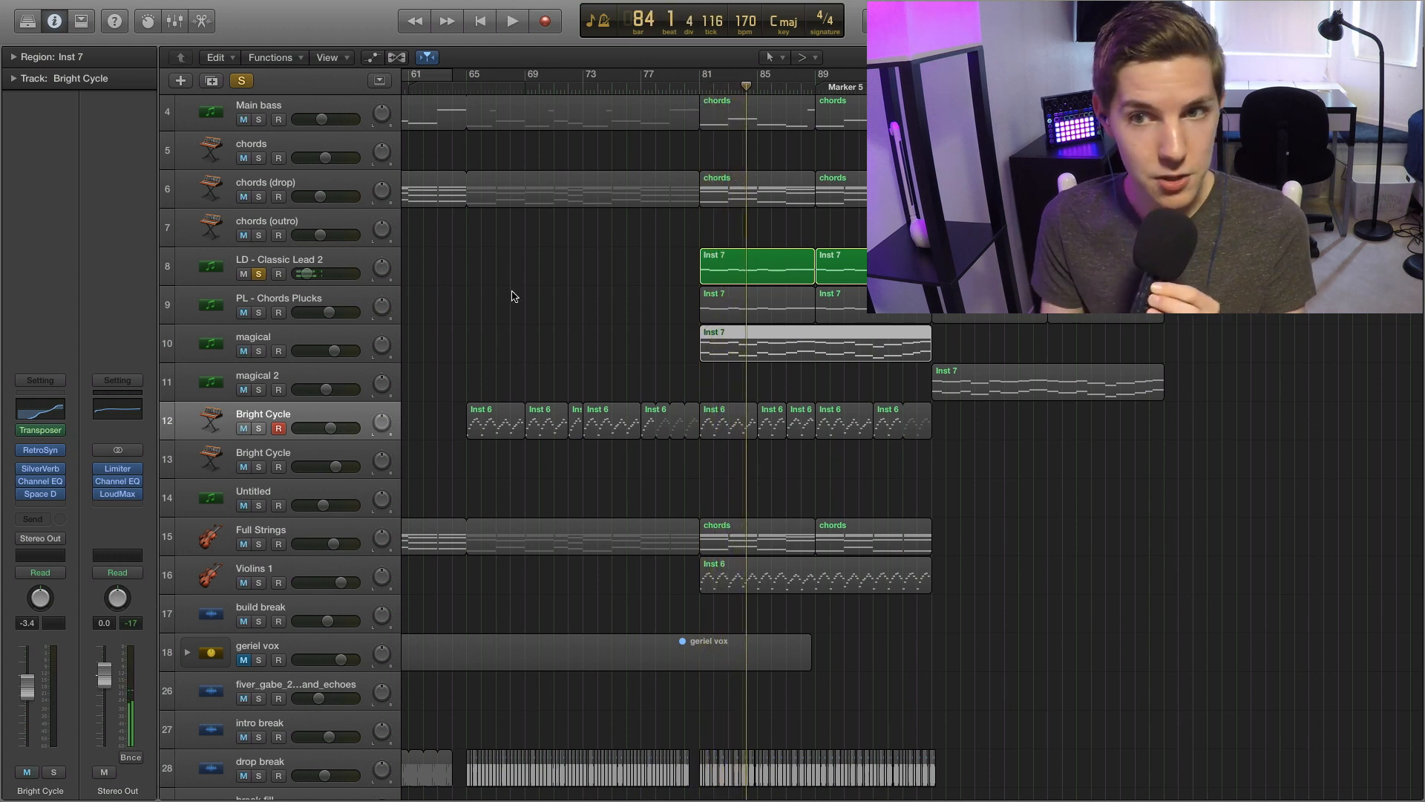
Play LD - Classic Lead 2 from bar 81, add PL - Chords Plucks and magical to the solo during playback, and stop.
left_click(306, 291)
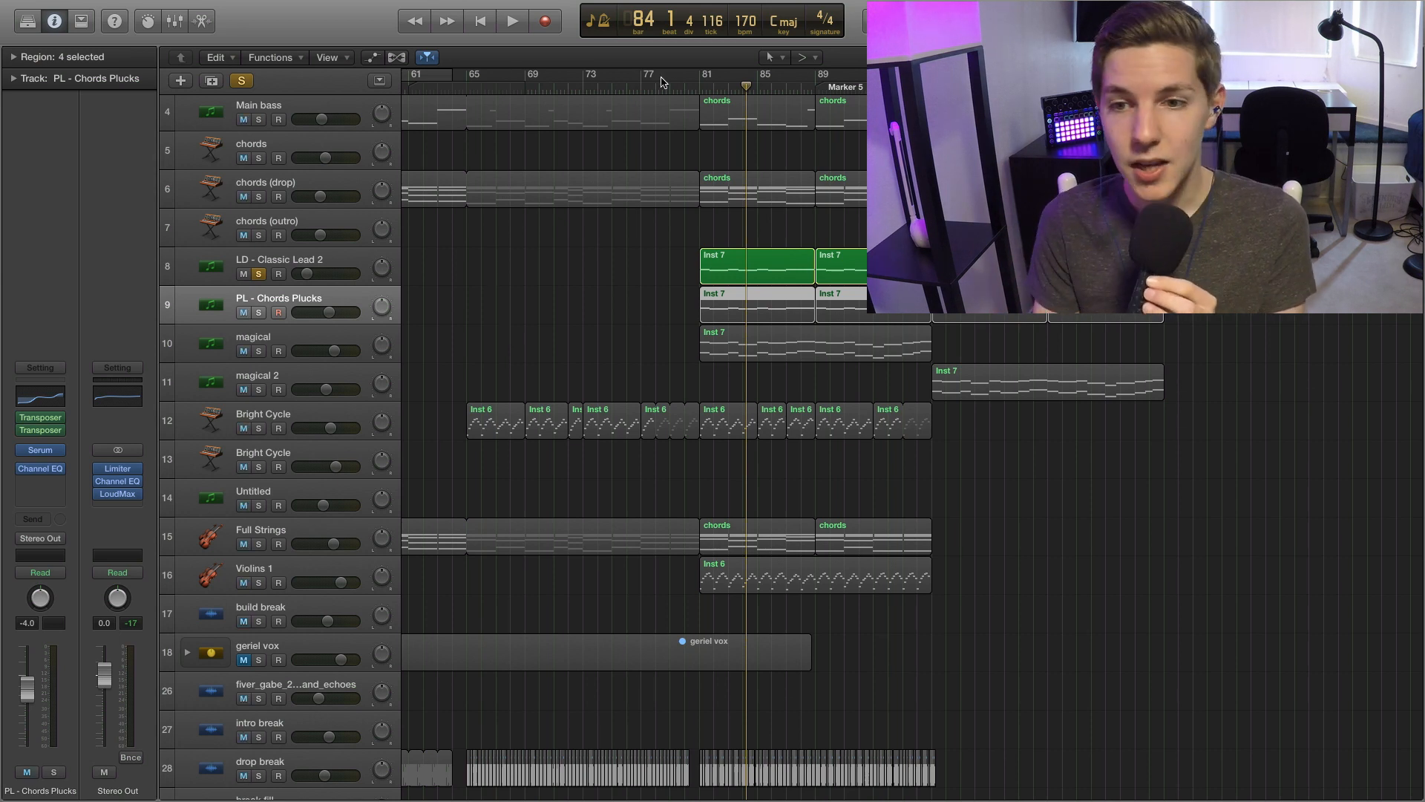
left_click(701, 86)
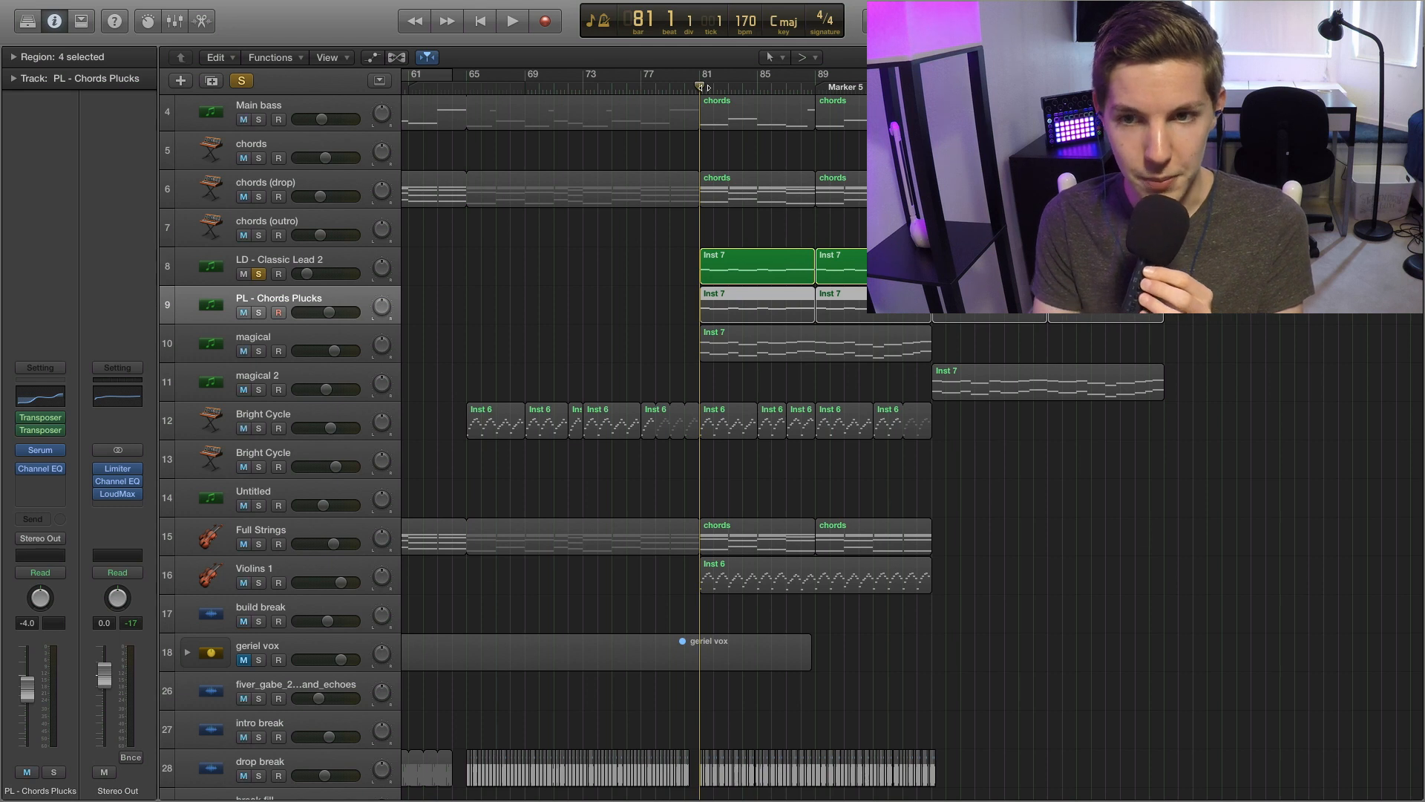
key("space")
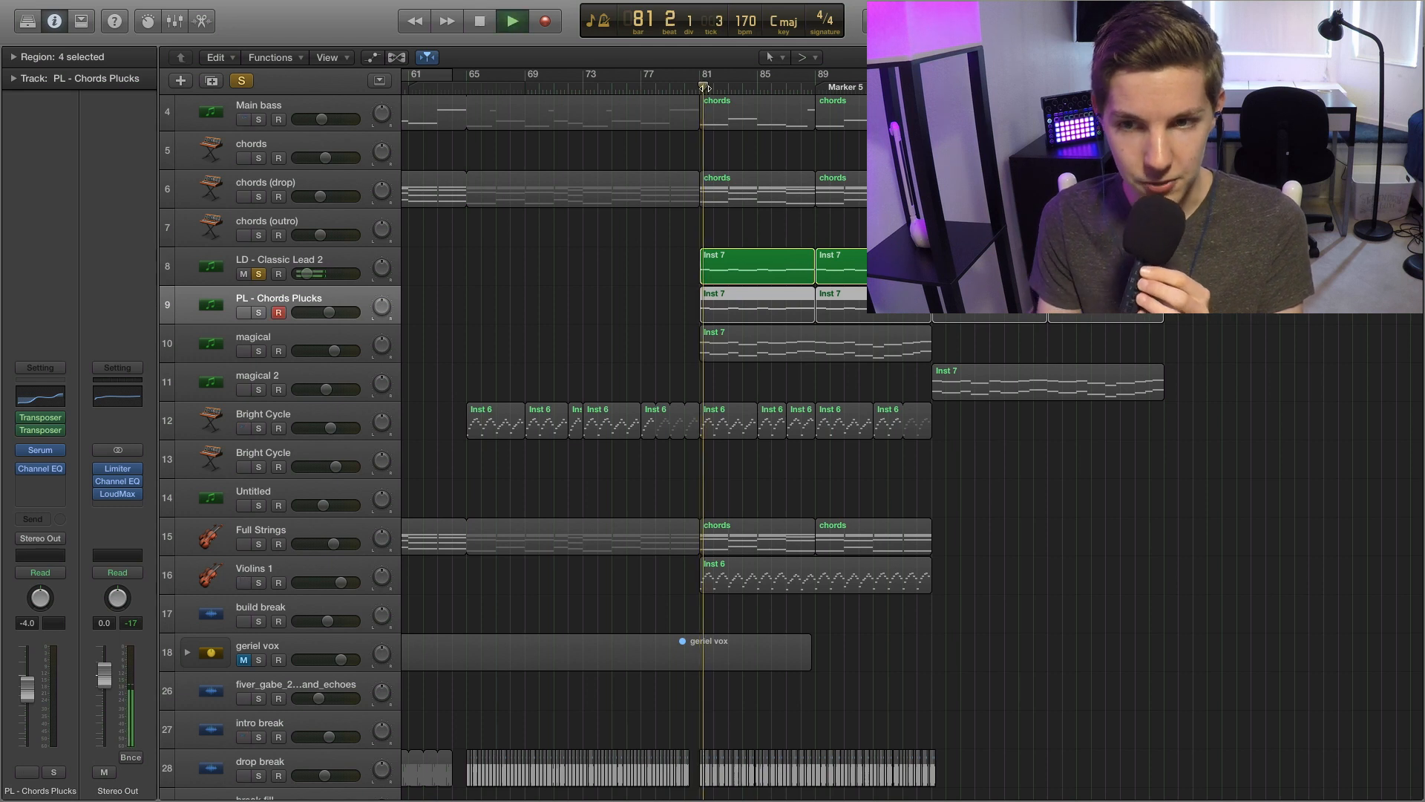
left_click(259, 313)
left_click(258, 351)
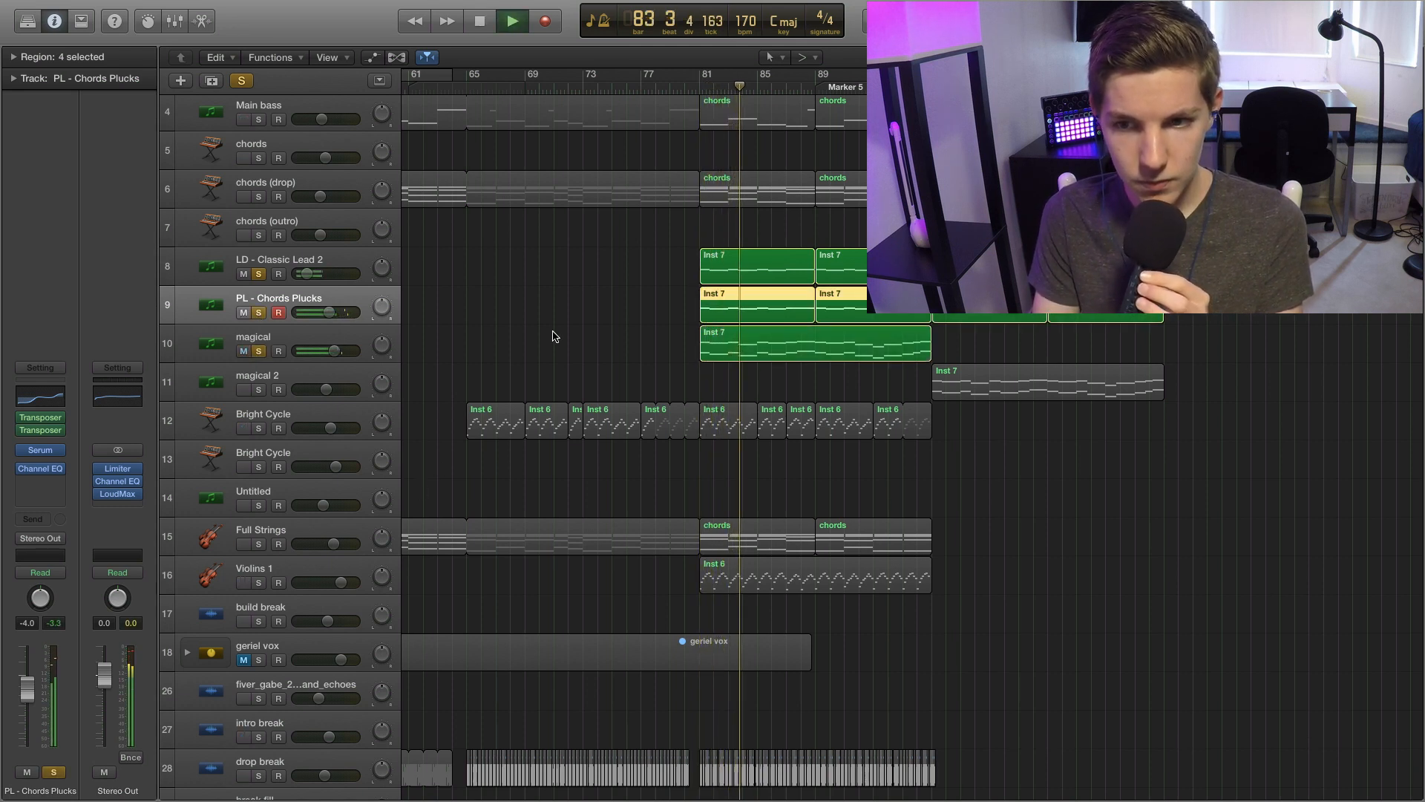
key("space")
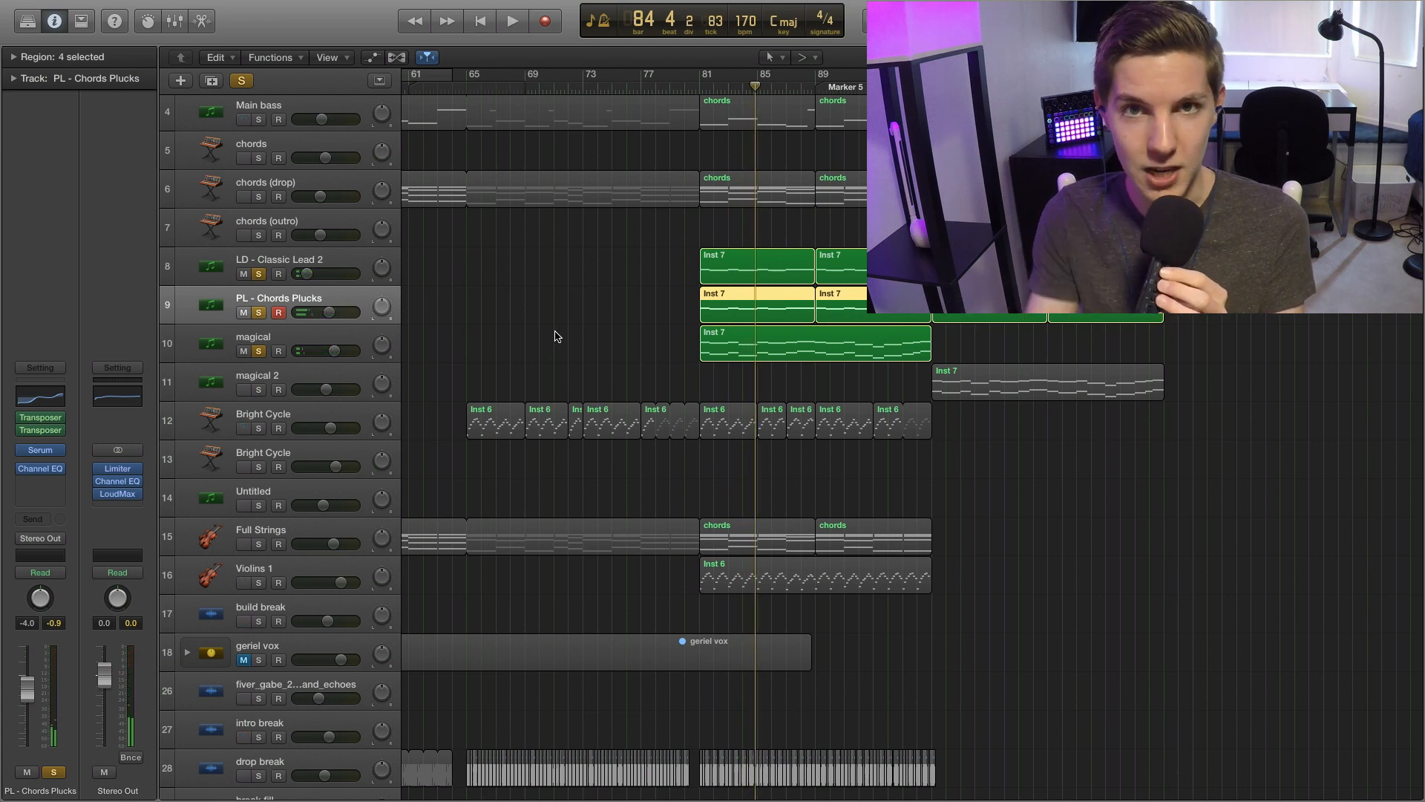
Clear all track solos, play the full arrangement from bar 81 while viewing the drum and effects tracks, and stop.
scroll(676, 275, "up", 2)
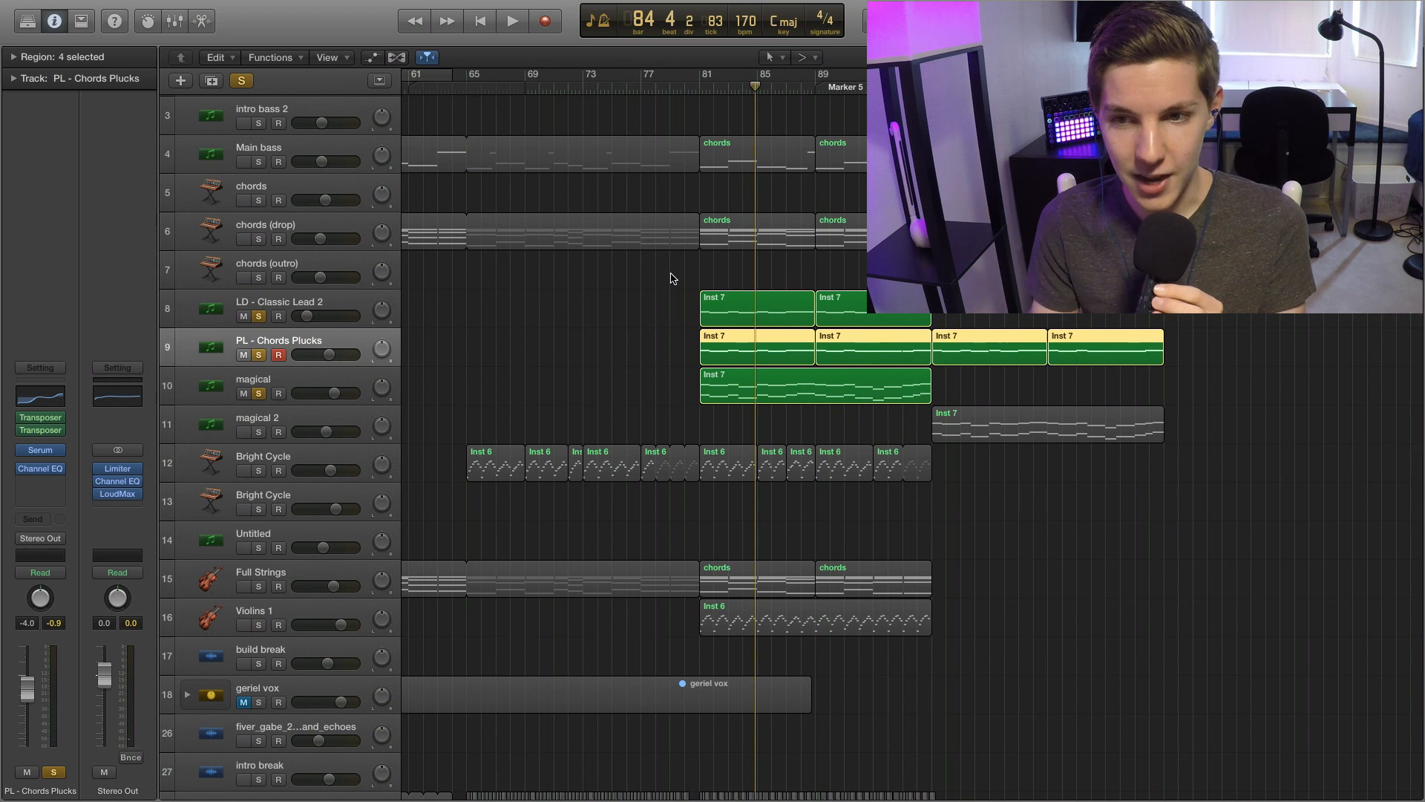
left_click(240, 81)
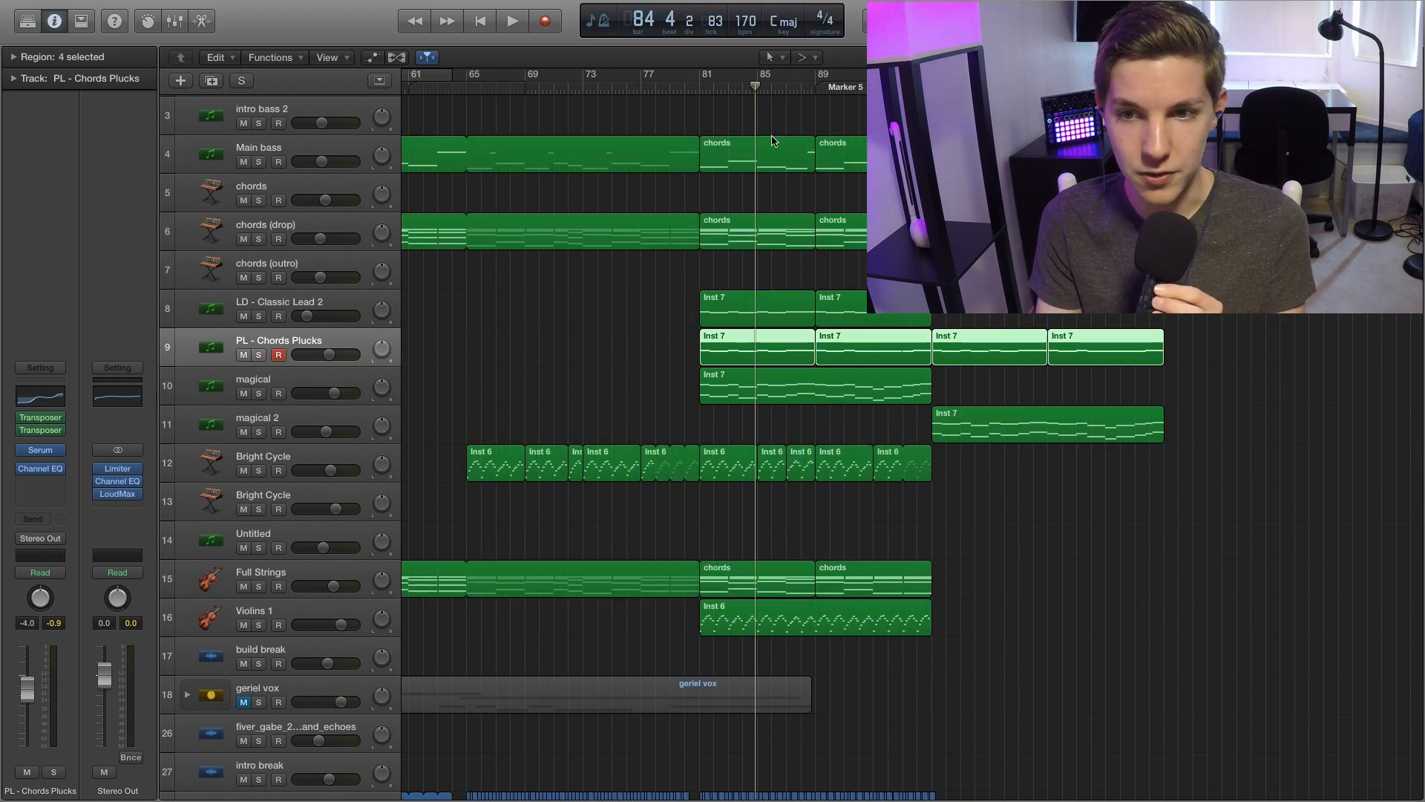
left_click(705, 89)
key("space")
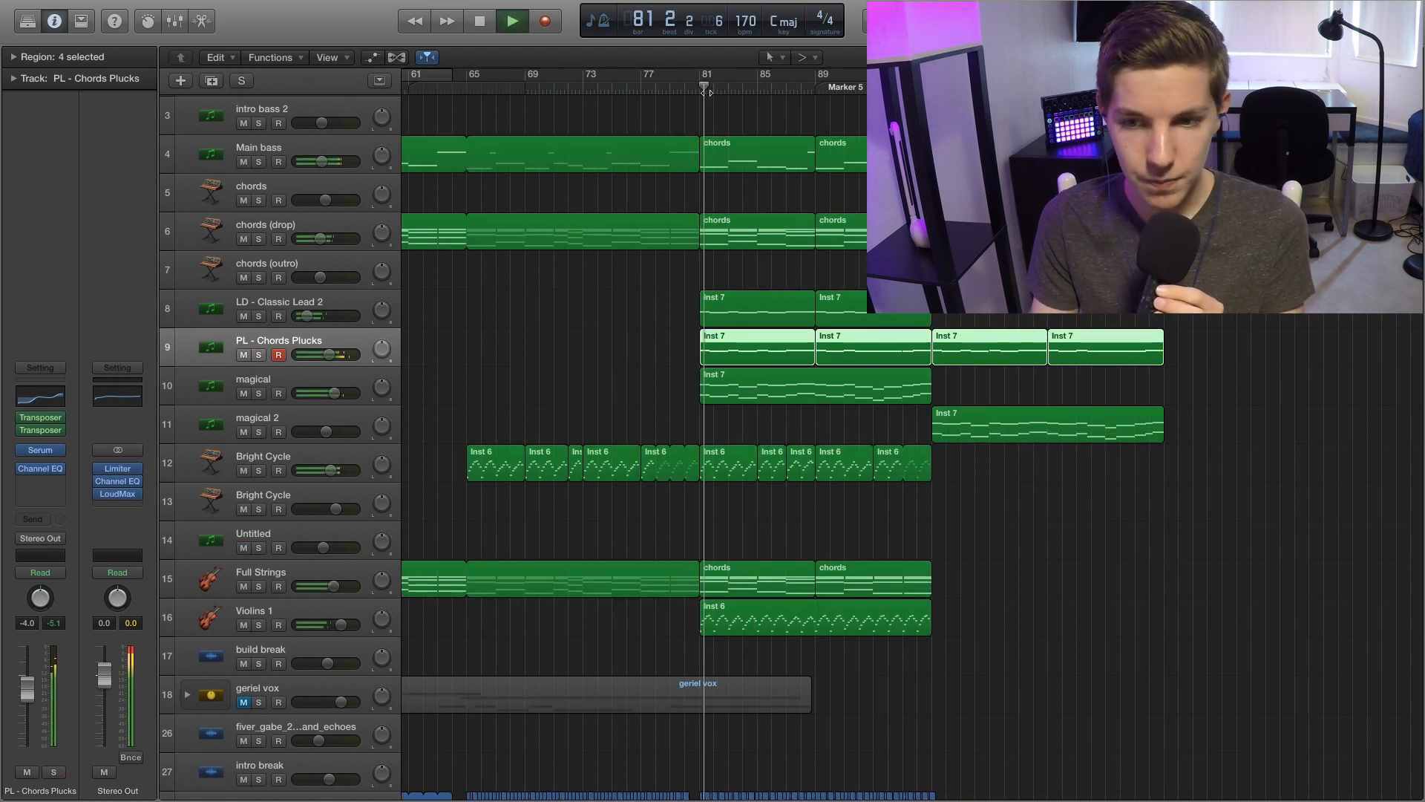
scroll(615, 300, "down", 6)
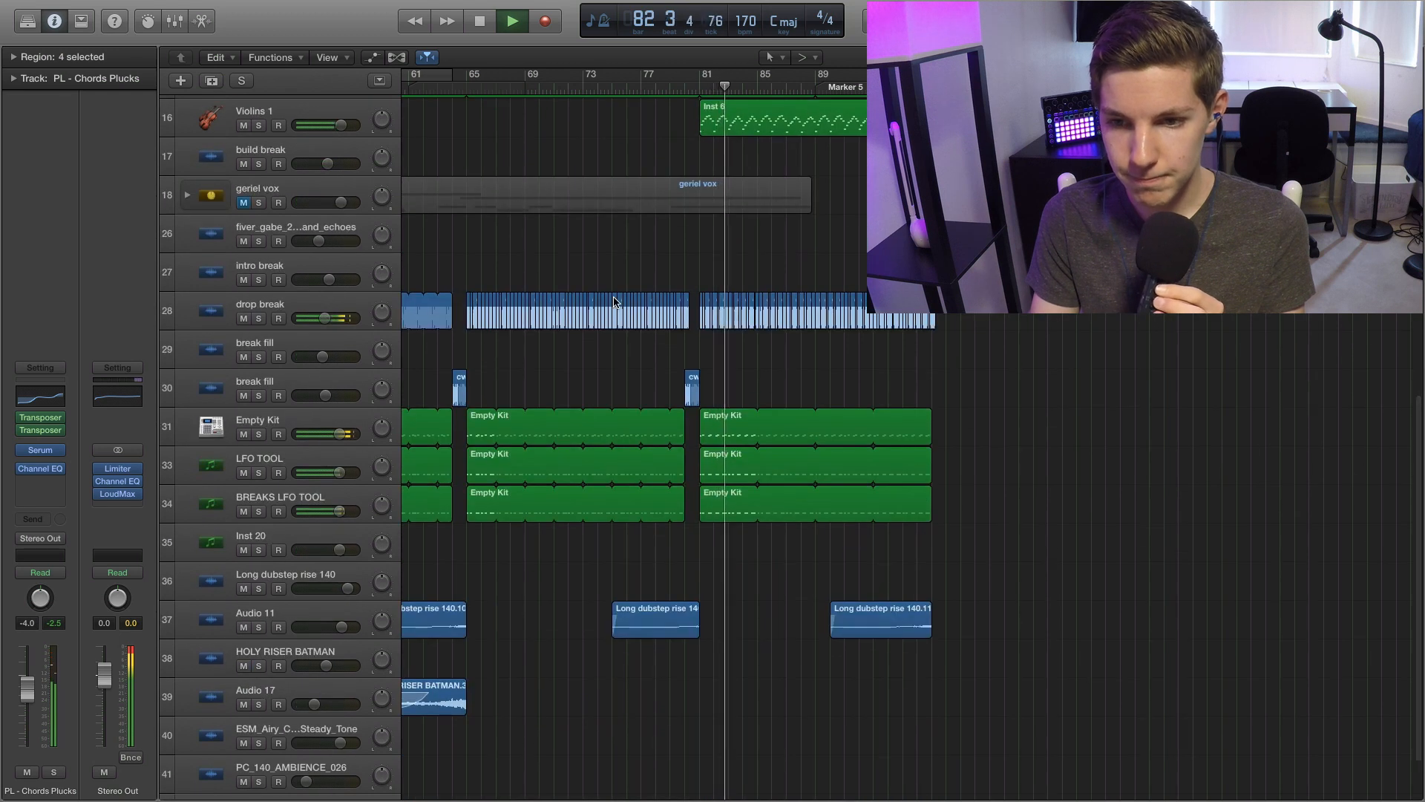
scroll(615, 301, "down", 3)
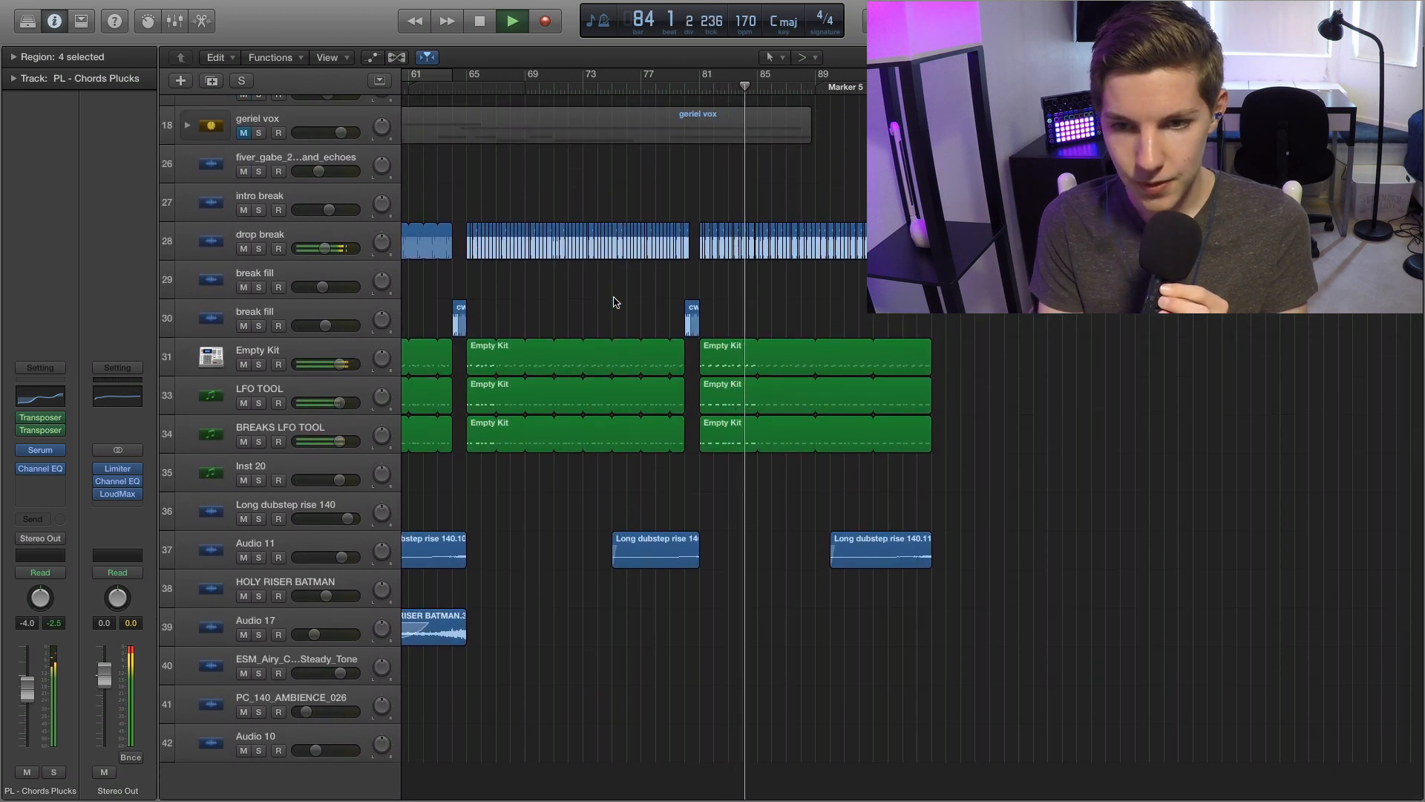
key("space")
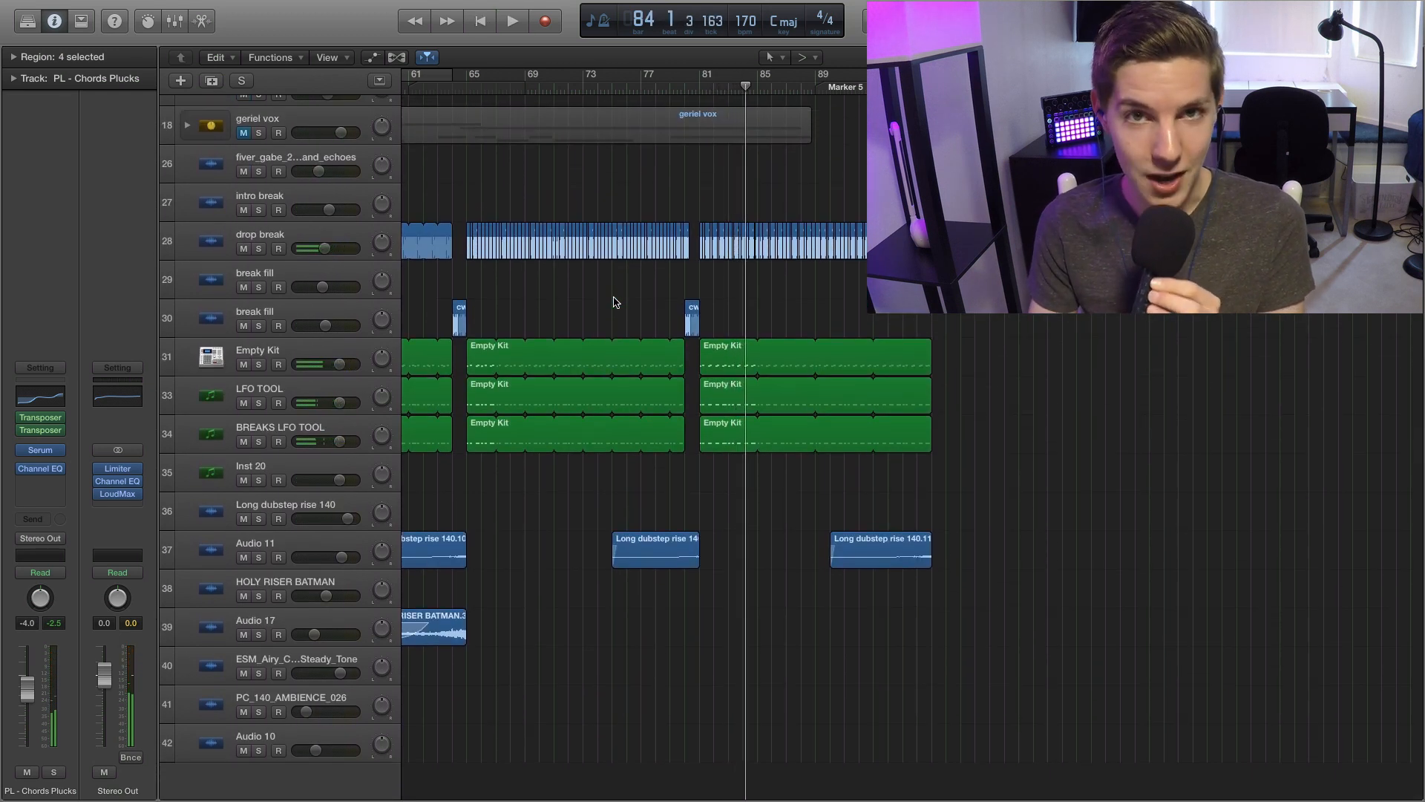
Unmute the geriel vox track stack and play the full arrangement from bar 64.
scroll(629, 293, "left", 3)
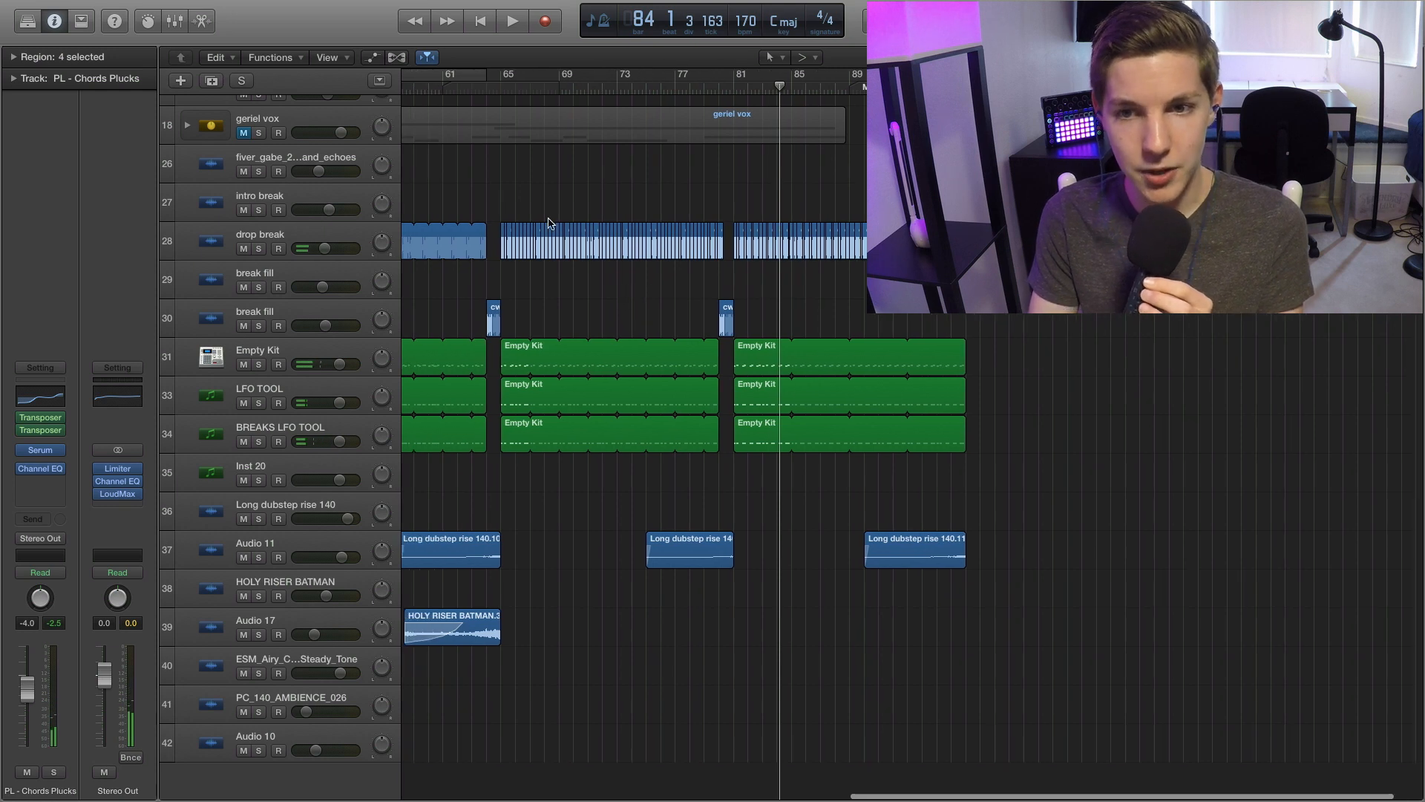
left_click(529, 87)
scroll(563, 197, "up", 5)
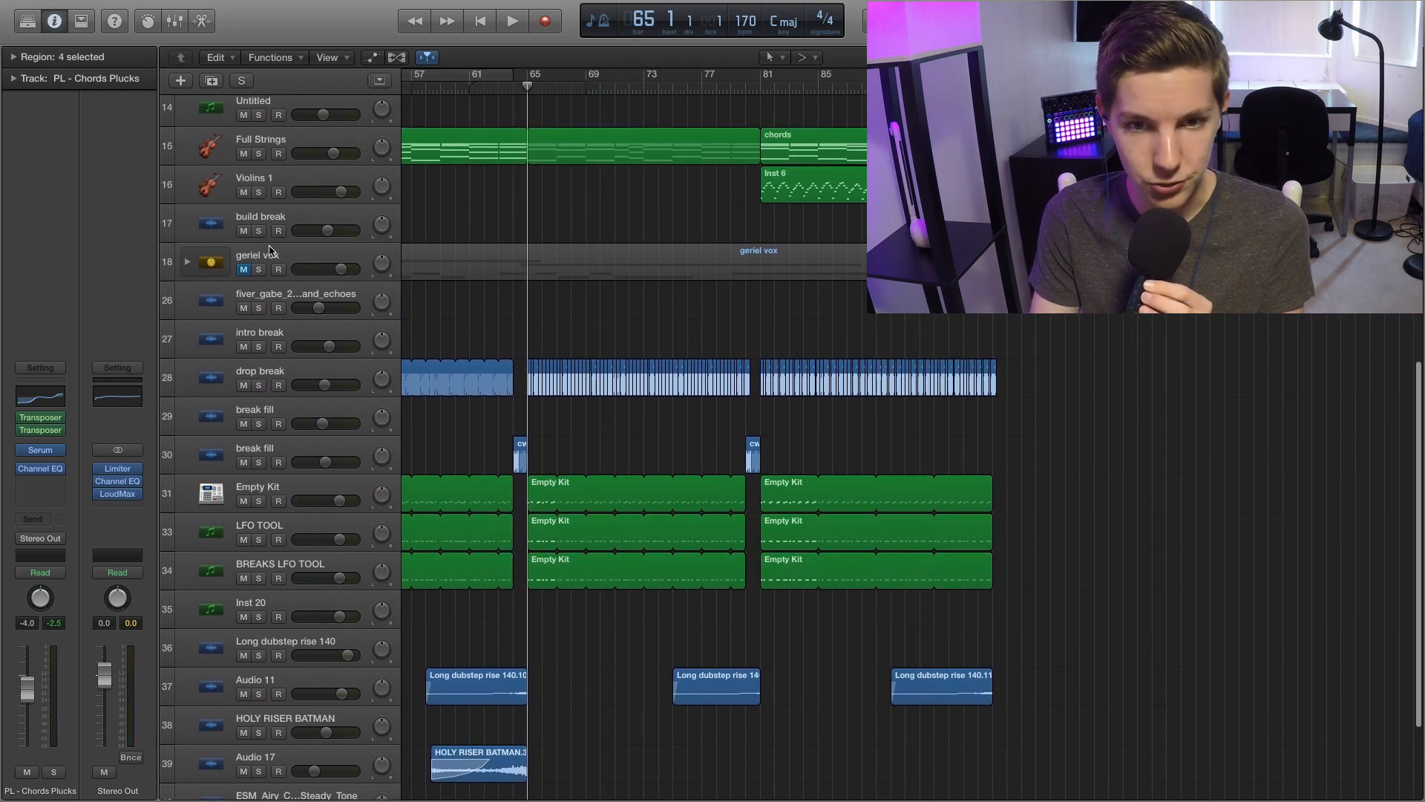
left_click(244, 269)
scroll(577, 226, "up", 3)
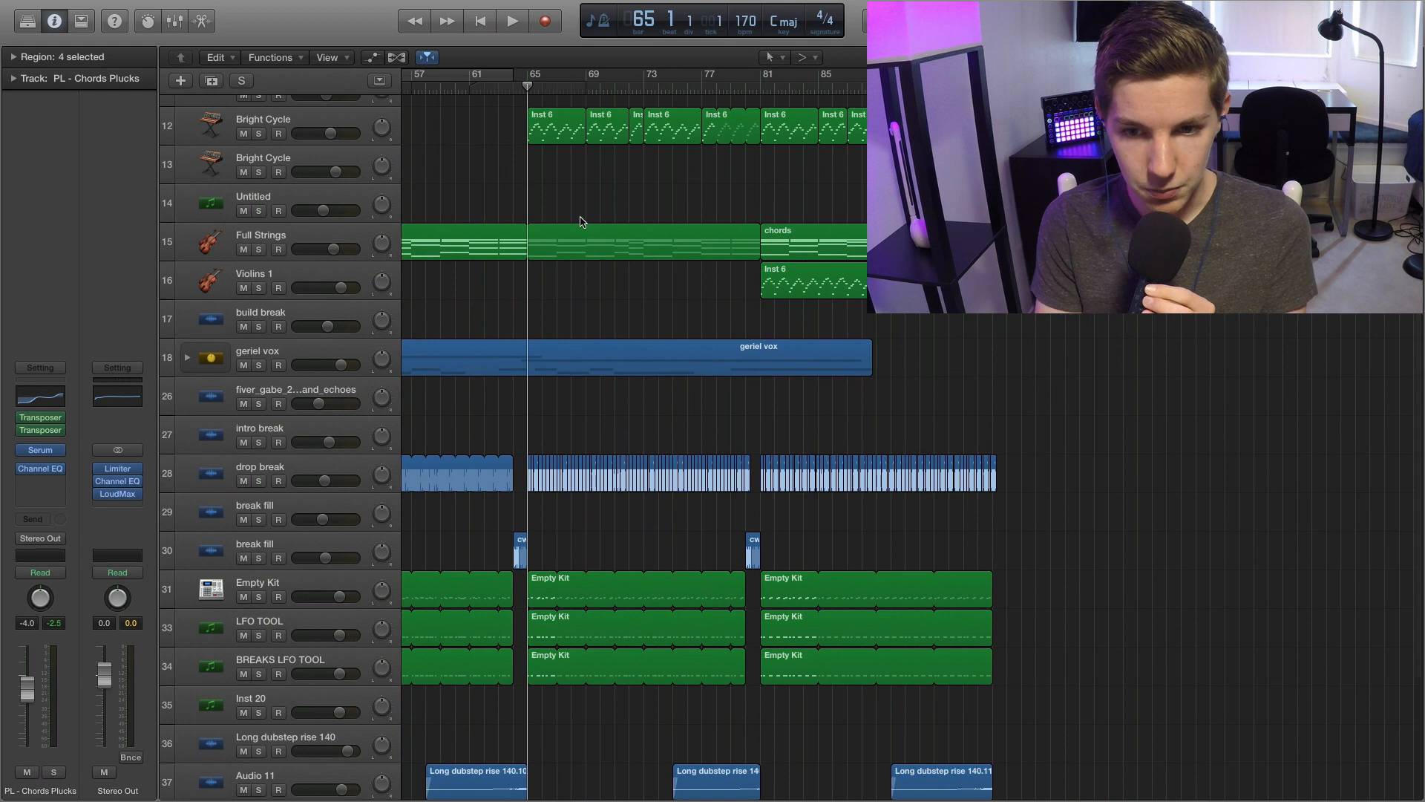
key("comma")
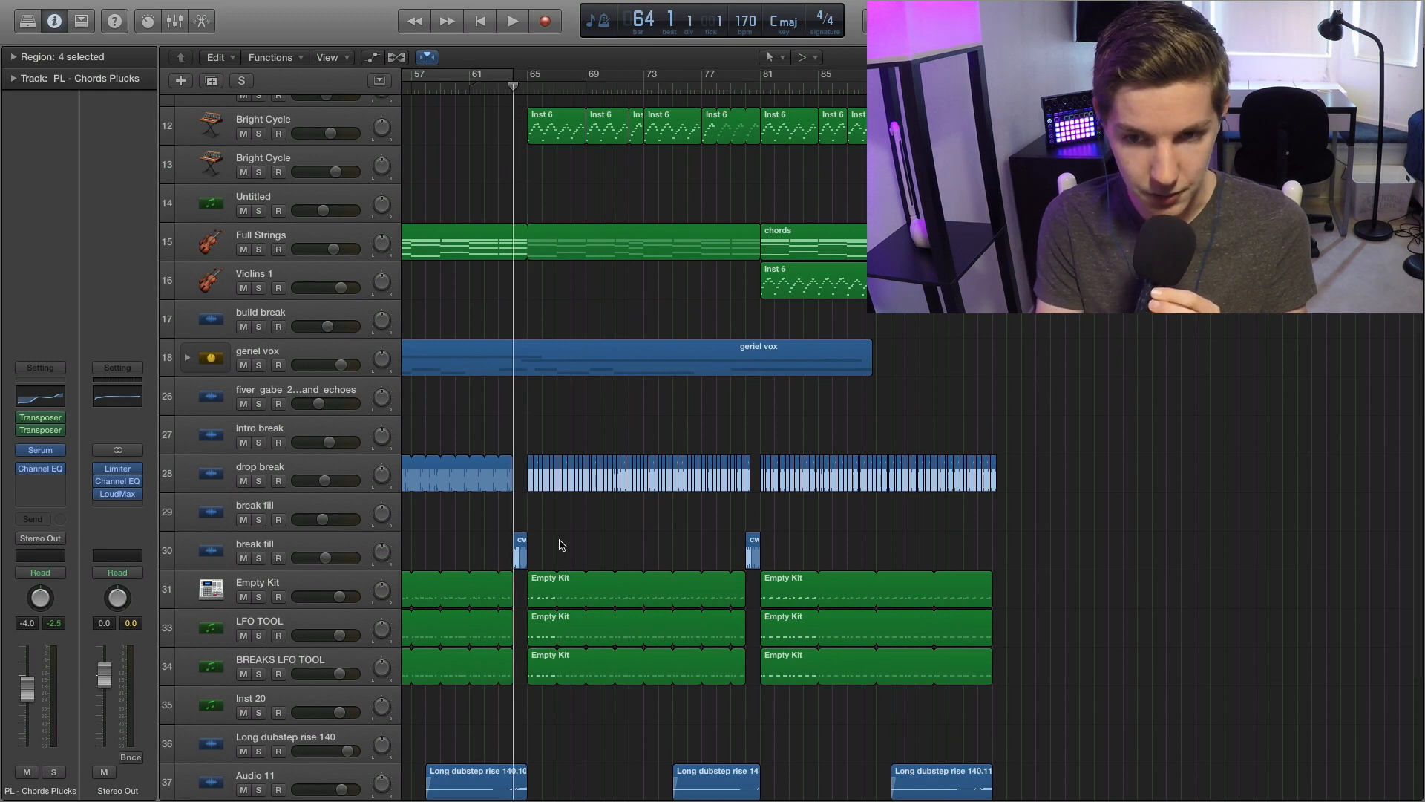
key("space")
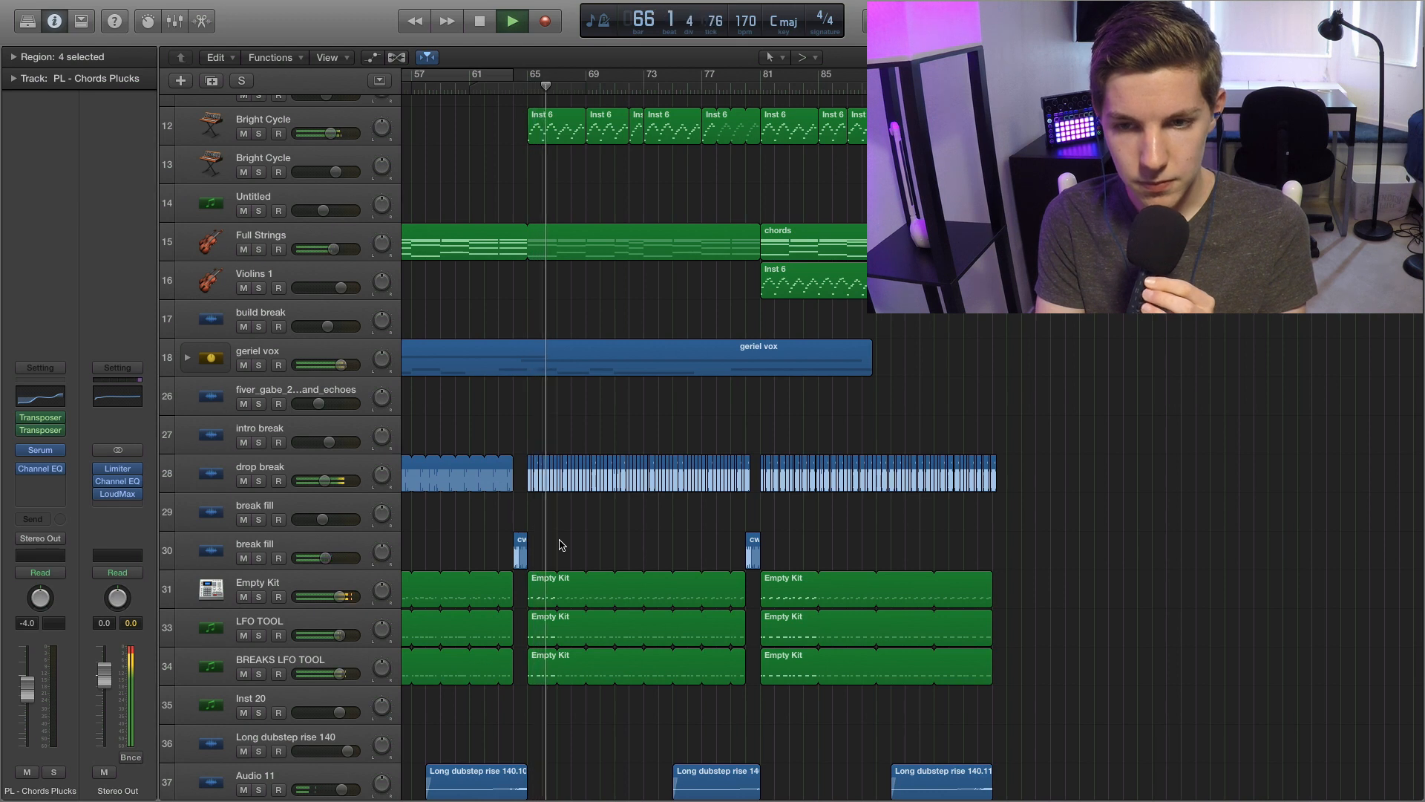
Expand the geriel vox stack, examine its vocal regions and the surrounding tracks during playback, then stop and return the playhead to bar 65.
left_click(188, 357)
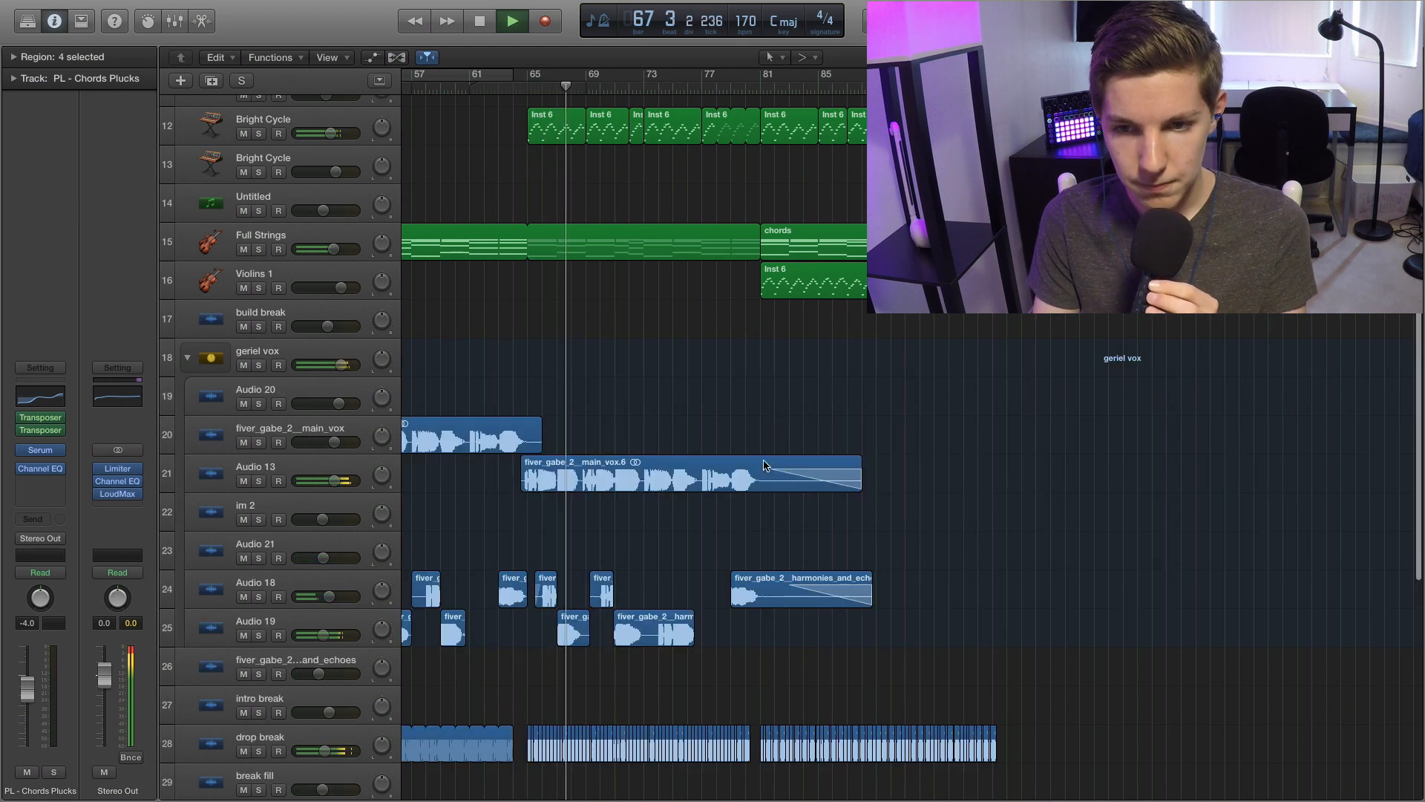
scroll(711, 379, "down", 1)
scroll(710, 379, "down", 2)
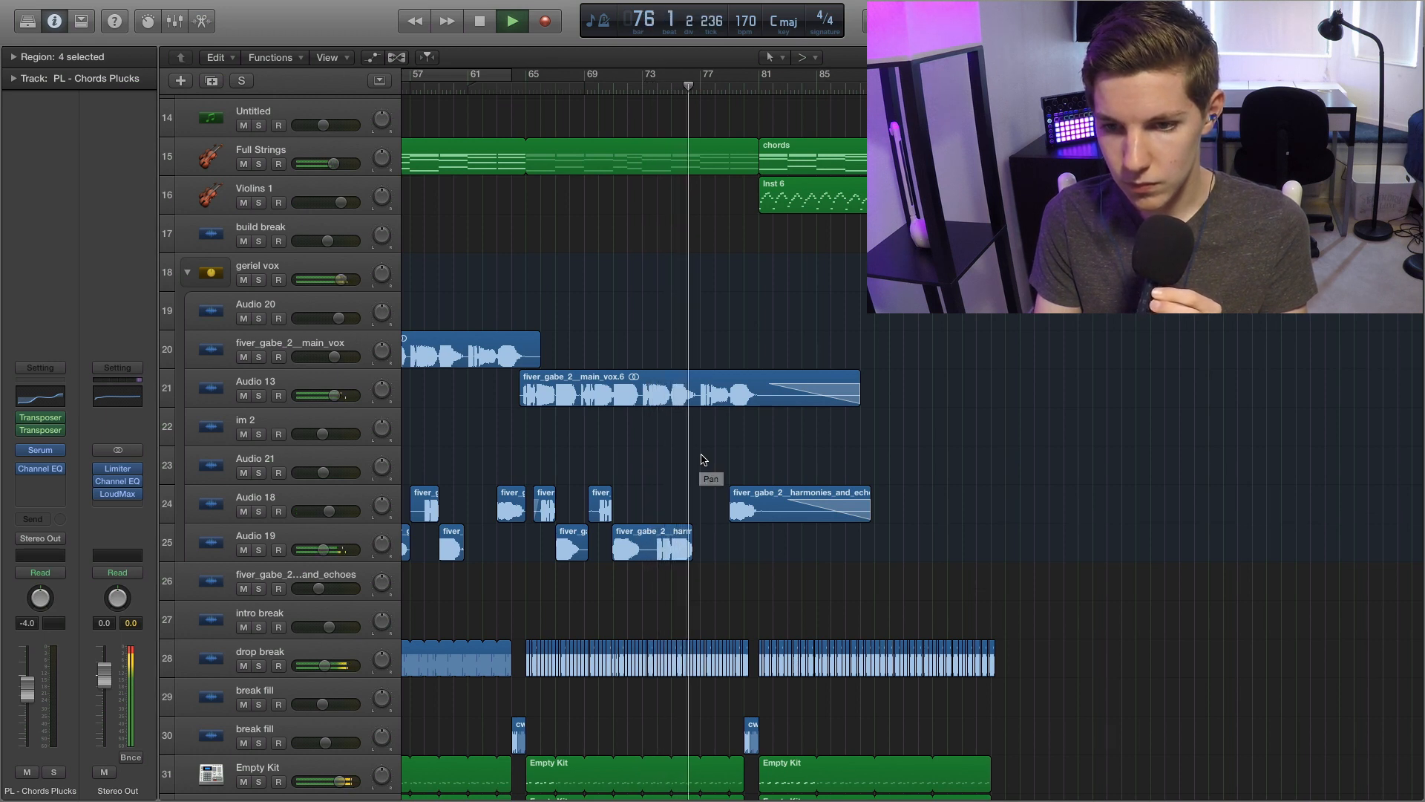
scroll(636, 455, "up", 10)
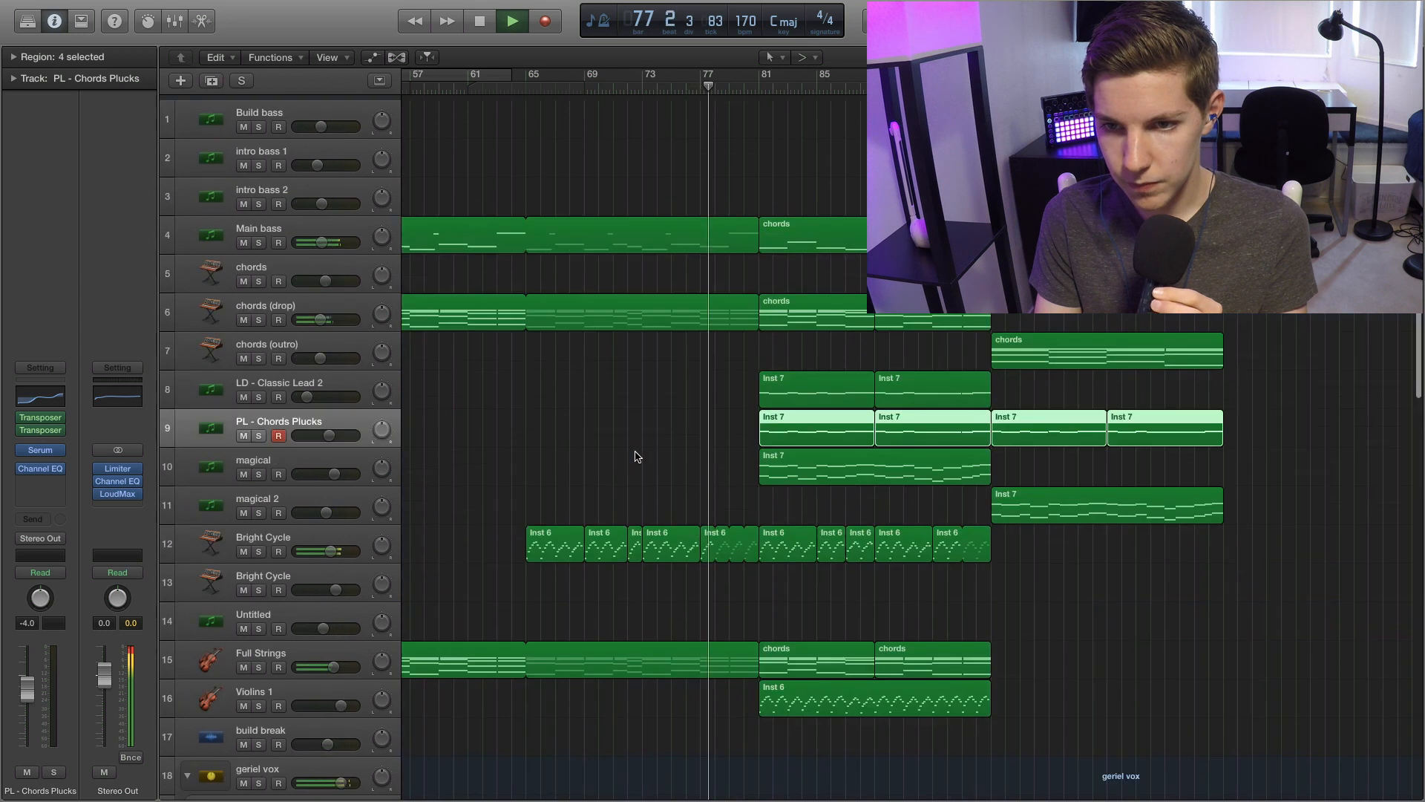
scroll(636, 455, "down", 3)
scroll(640, 455, "down", 3)
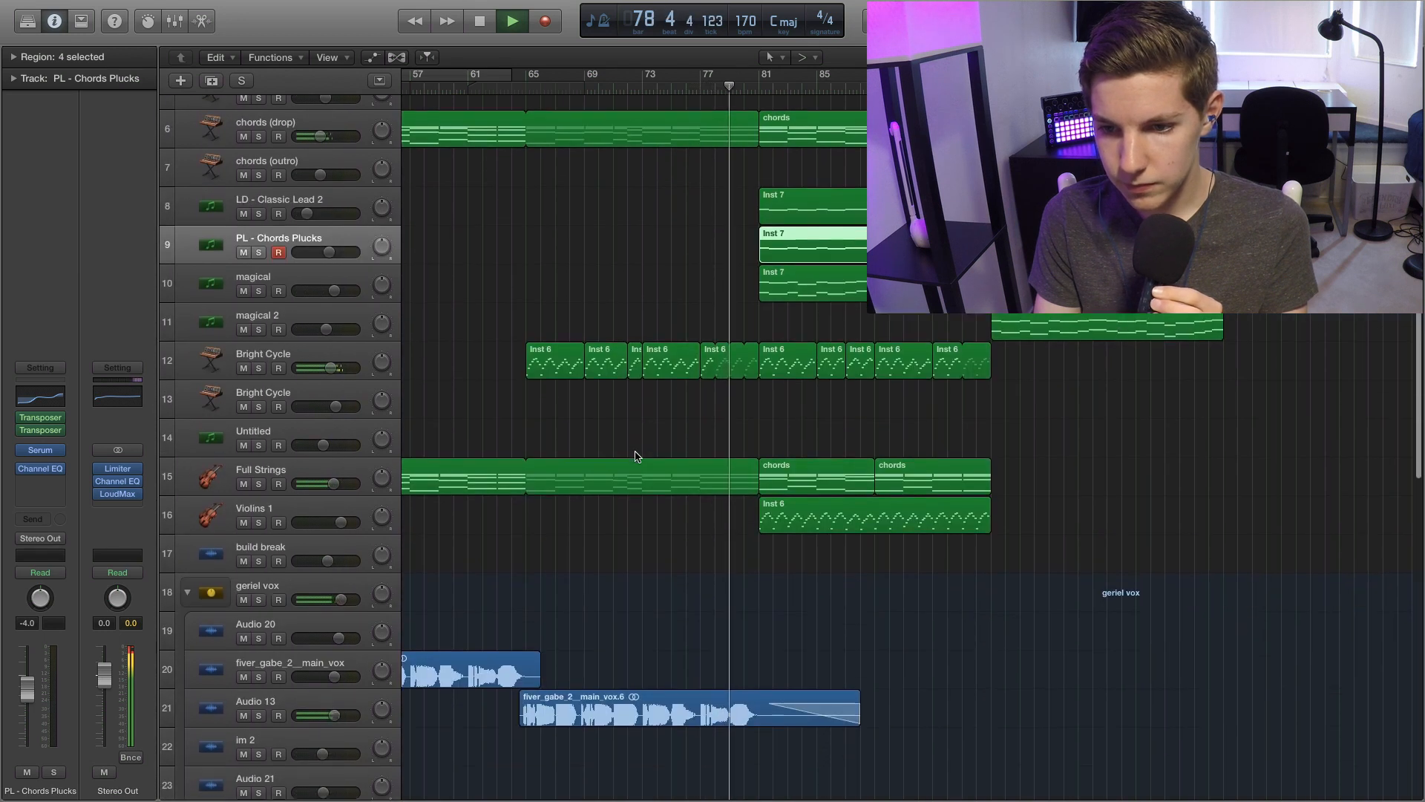
scroll(642, 456, "down", 3)
scroll(642, 455, "down", 2)
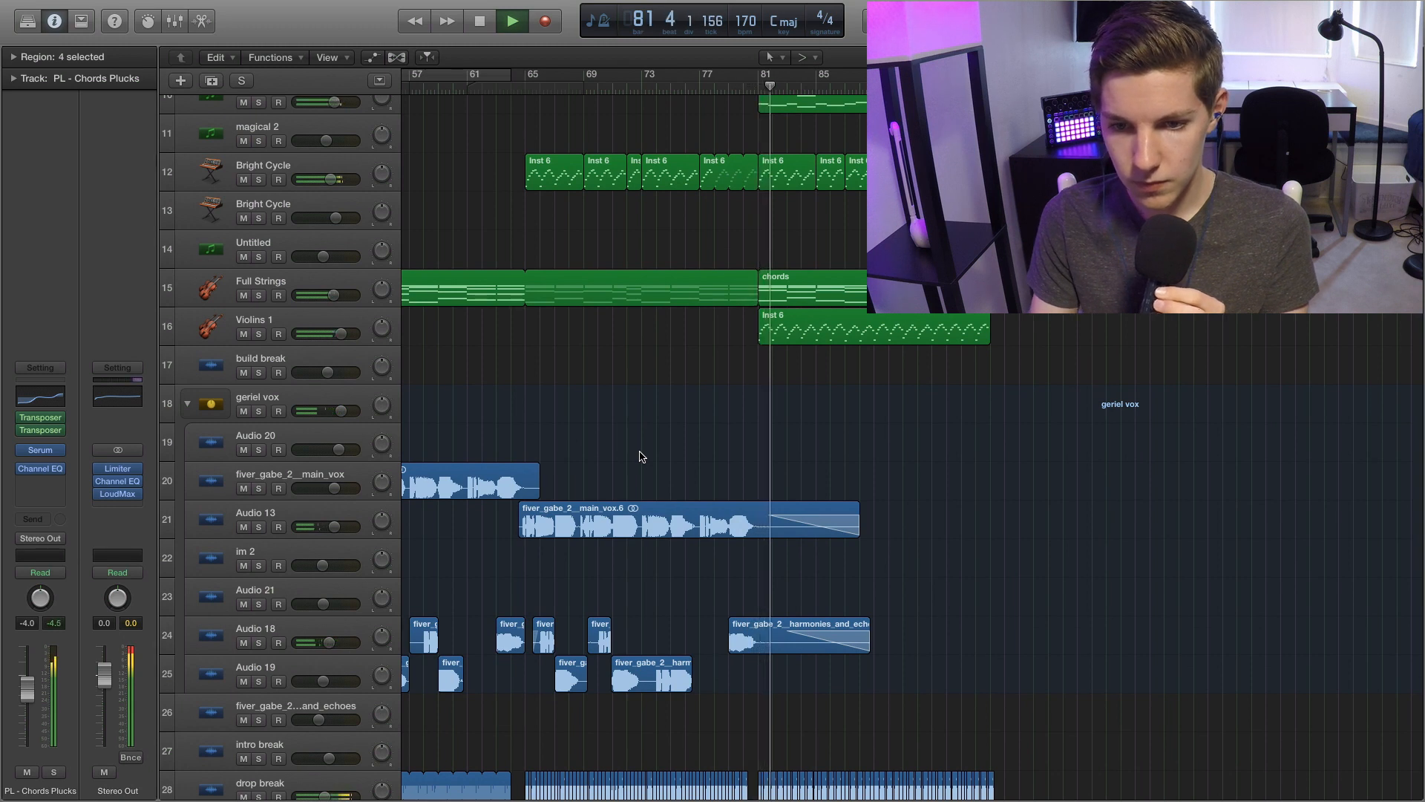
key("space")
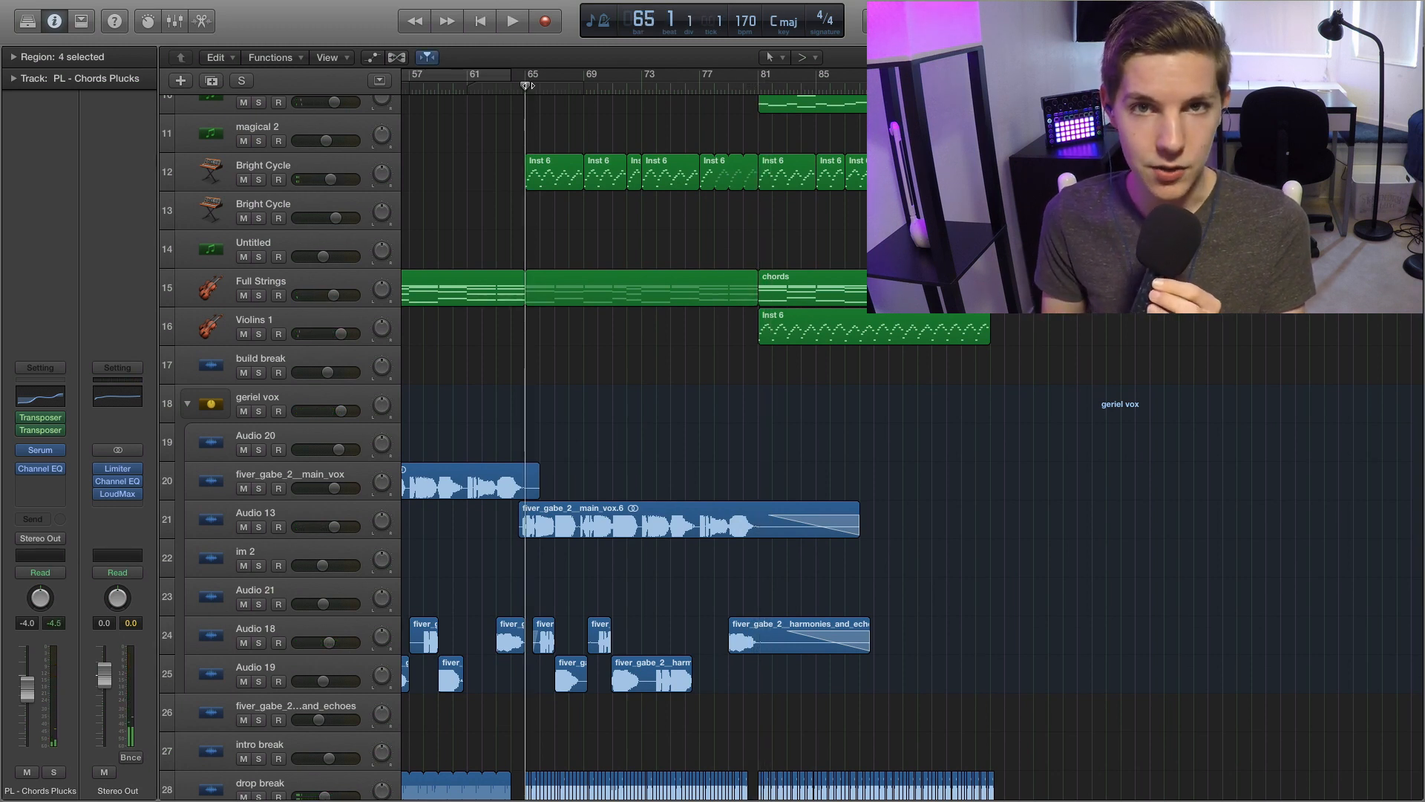
Look over the arrangement's tracks and mute the geriel vox stack.
scroll(610, 445, "down", 2)
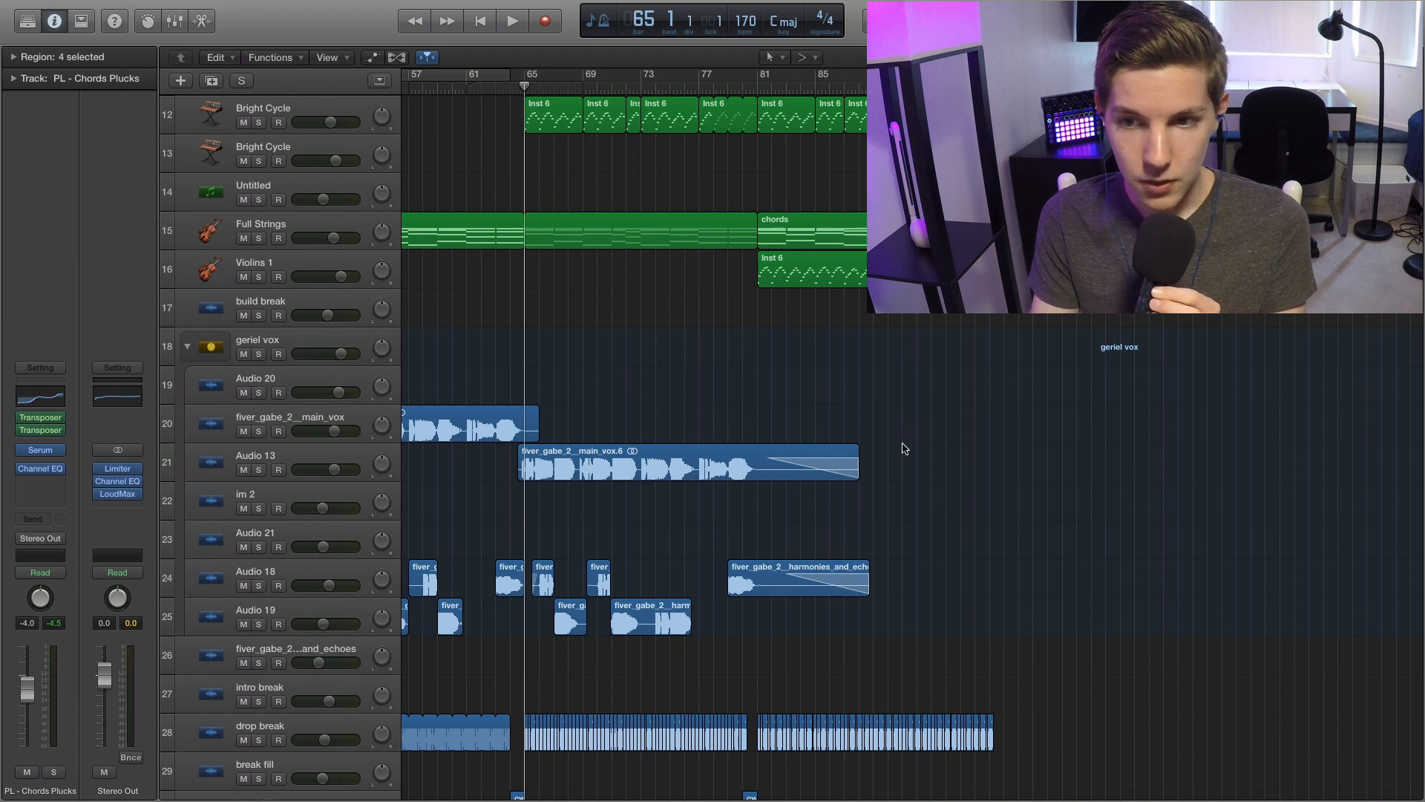
scroll(904, 448, "up", 10)
scroll(607, 465, "down", 9)
left_click(243, 377)
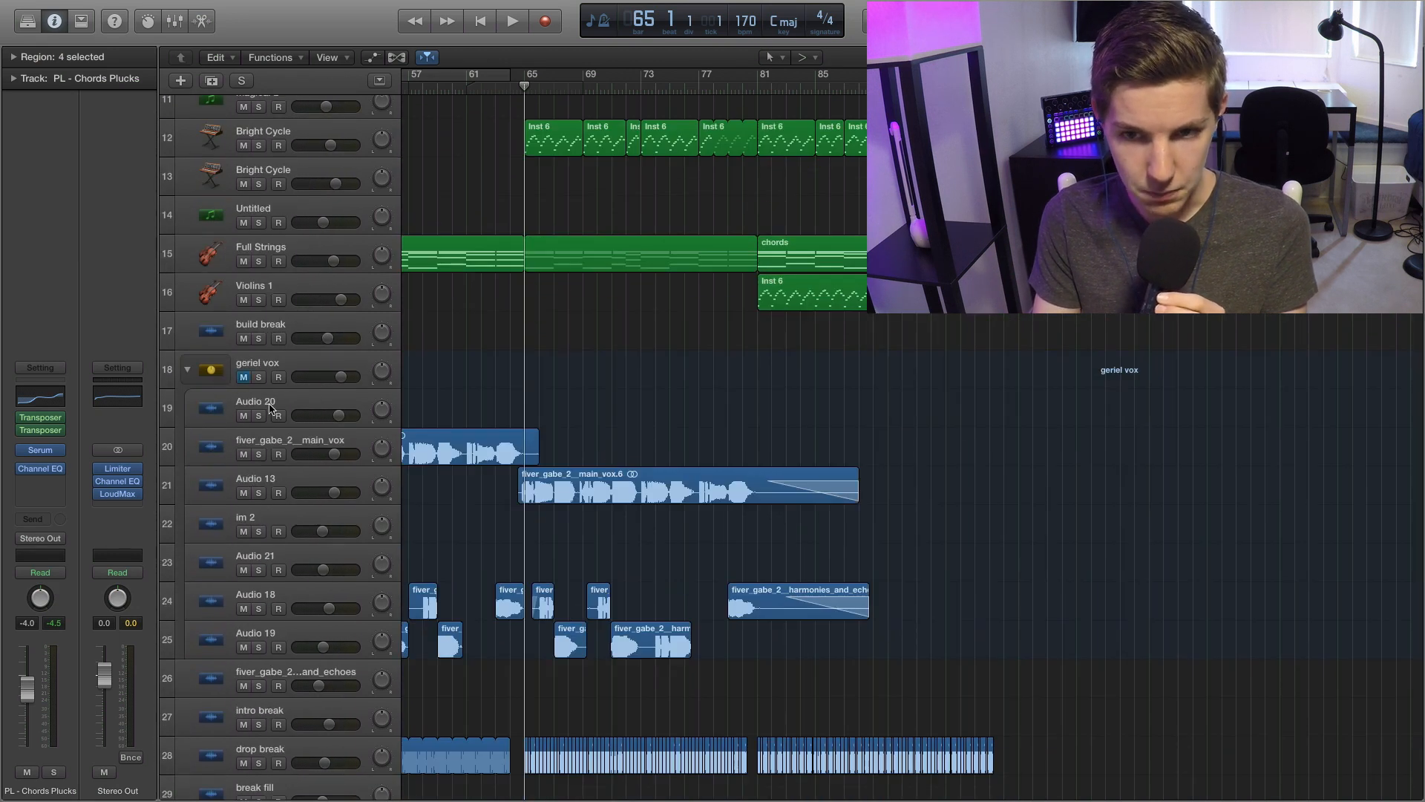
Play the arrangement from bar 65 with the vocals muted while viewing the bass, chord and synth tracks, and stop.
key("space")
scroll(594, 383, "up", 5)
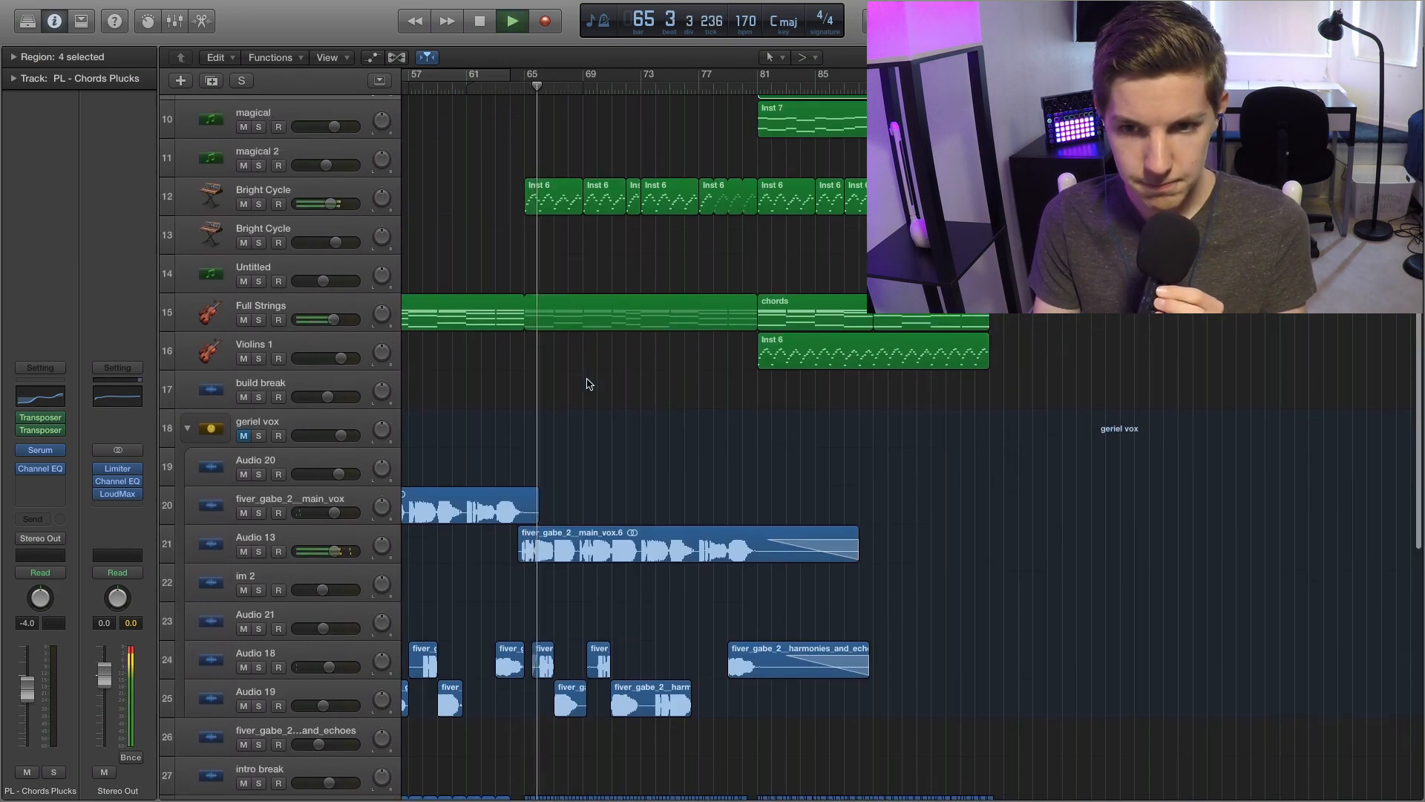
scroll(588, 383, "up", 5)
scroll(588, 384, "down", 1)
scroll(588, 383, "up", 1)
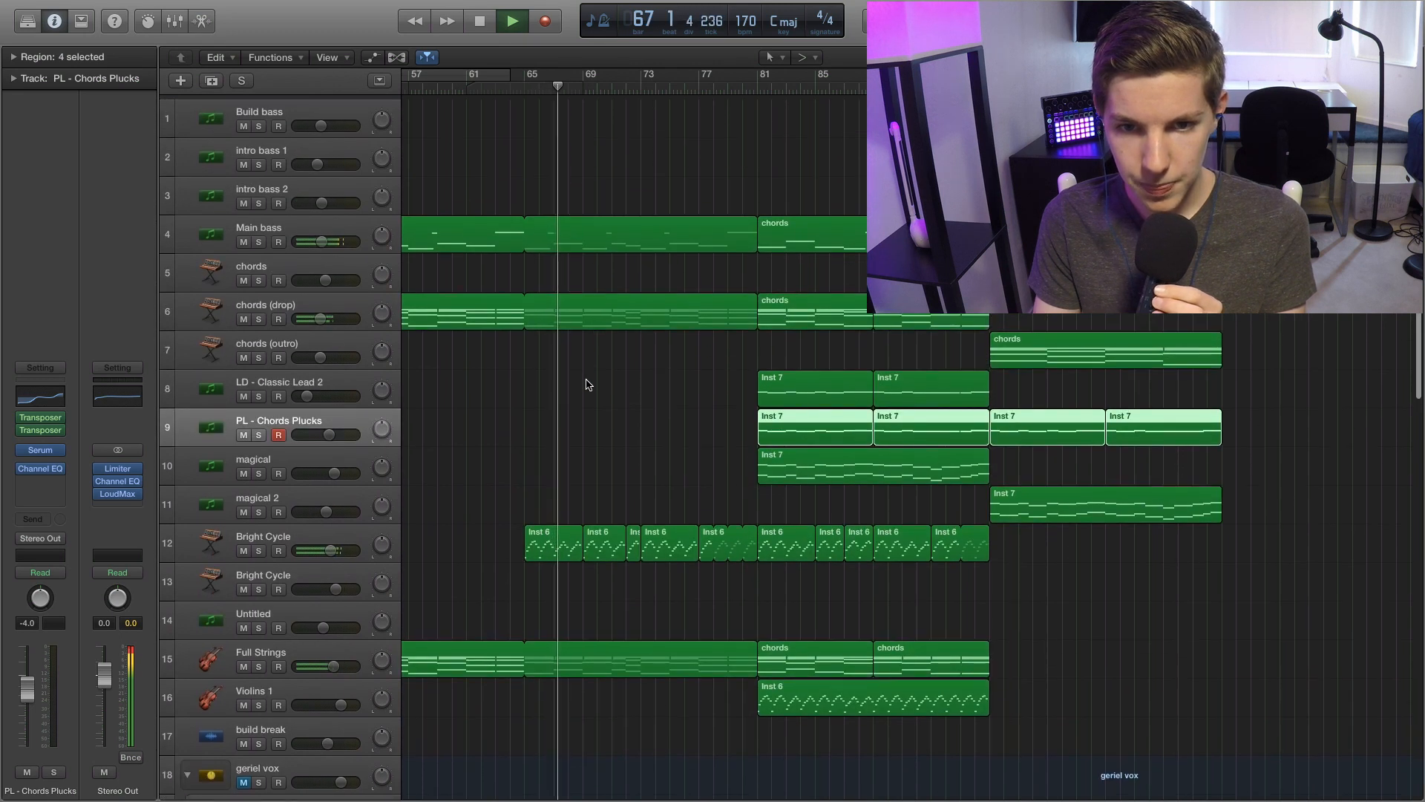
key("space")
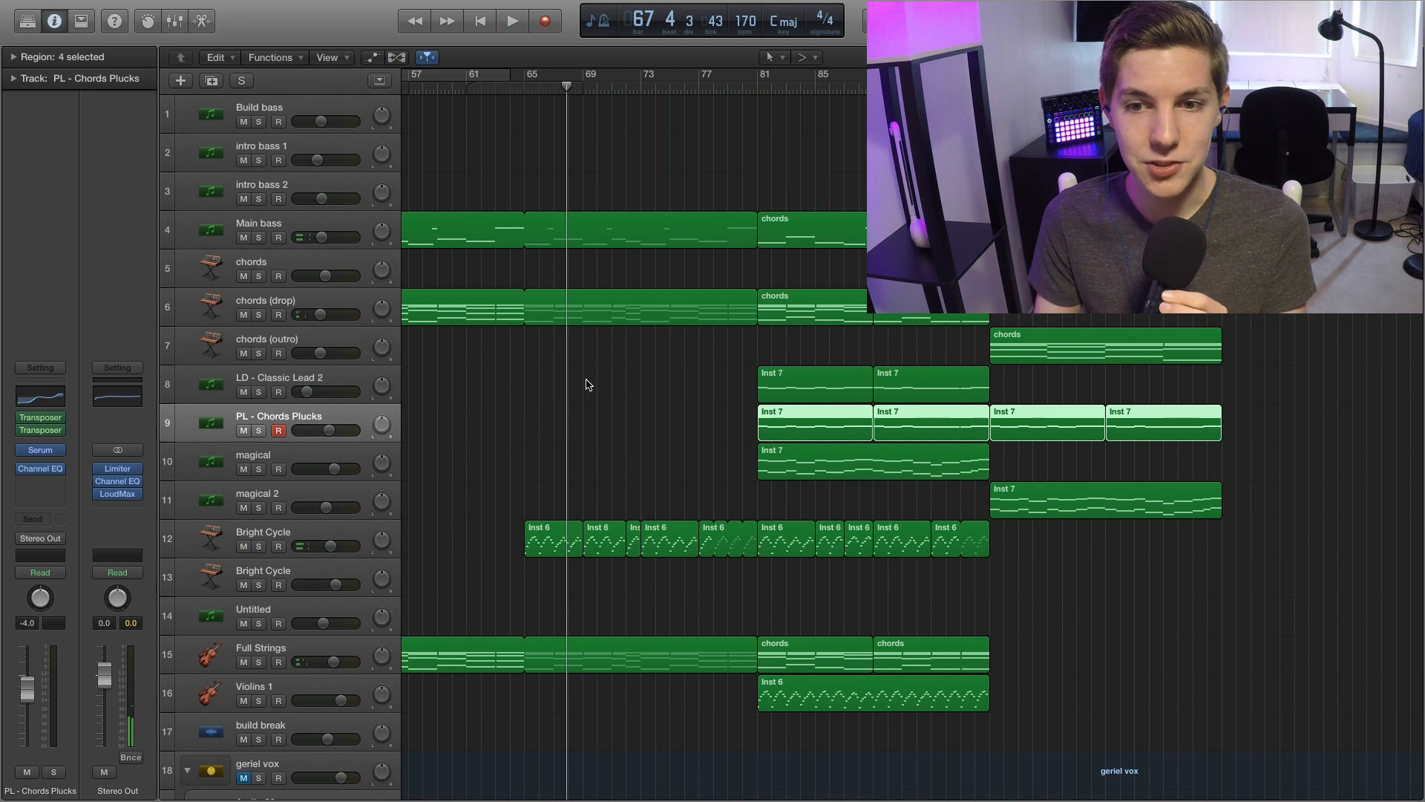
Solo the Bright Cycle track on track 12, play it from bar 65, then stop and clear the solo.
scroll(591, 372, "up", 1)
scroll(620, 379, "down", 1)
scroll(653, 400, "down", 1)
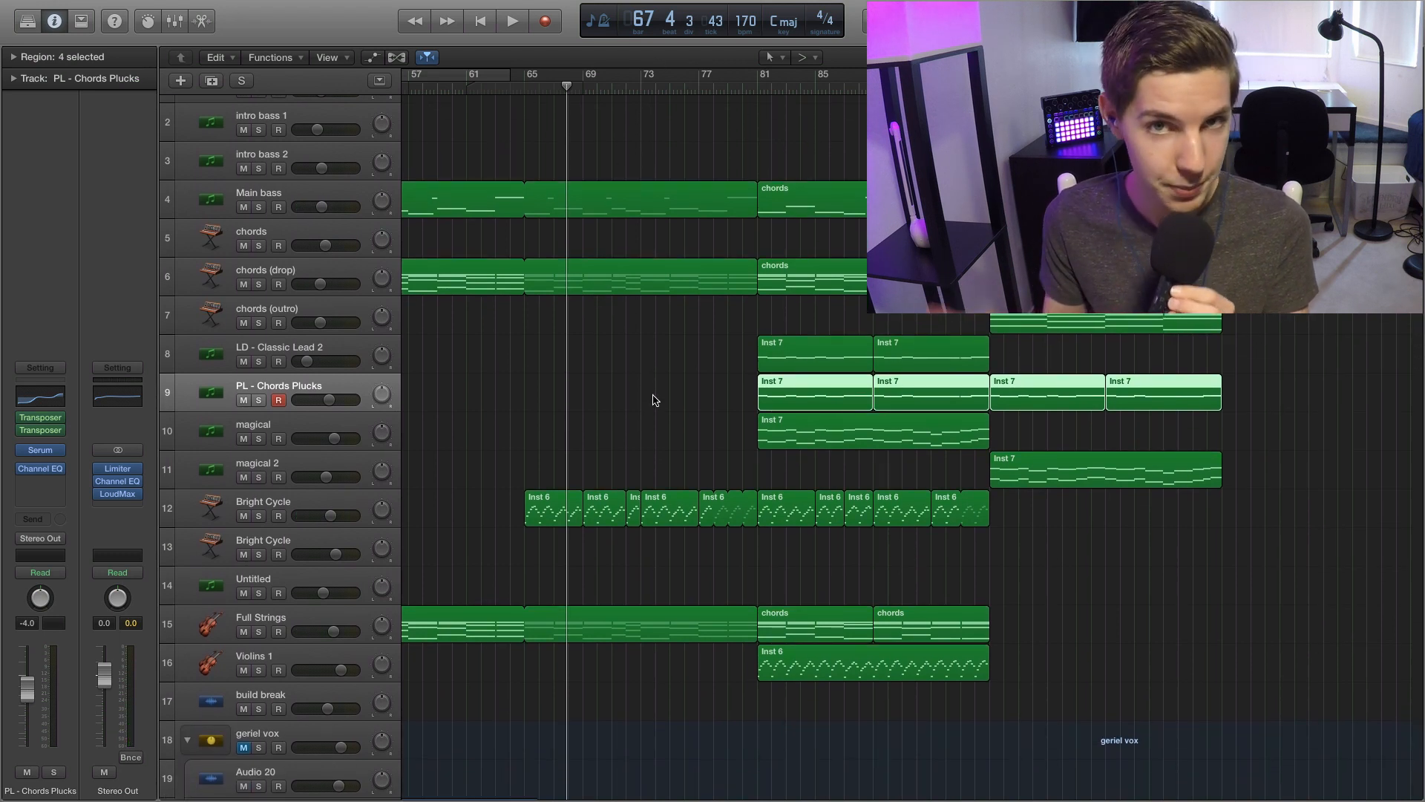
scroll(598, 464, "down", 2)
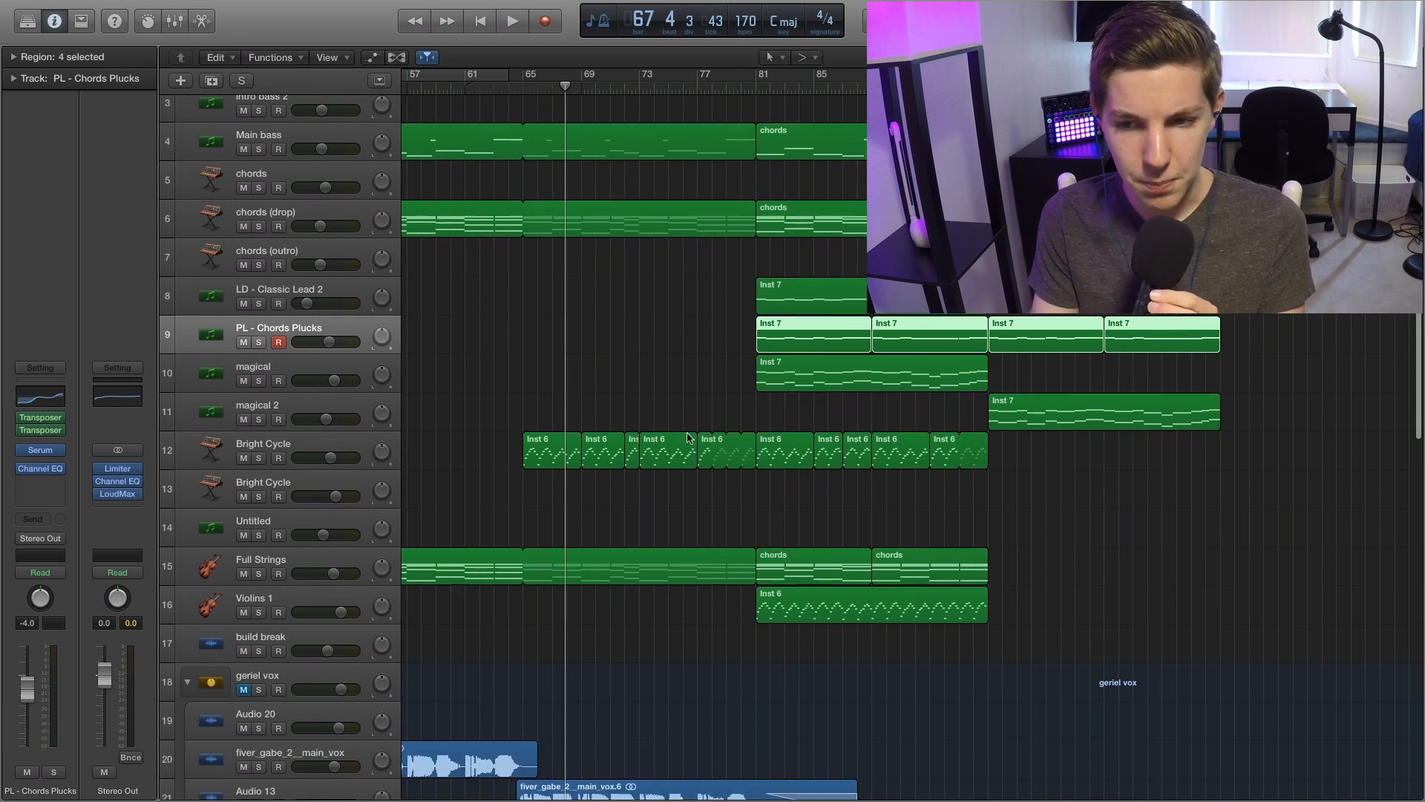
left_click(262, 462)
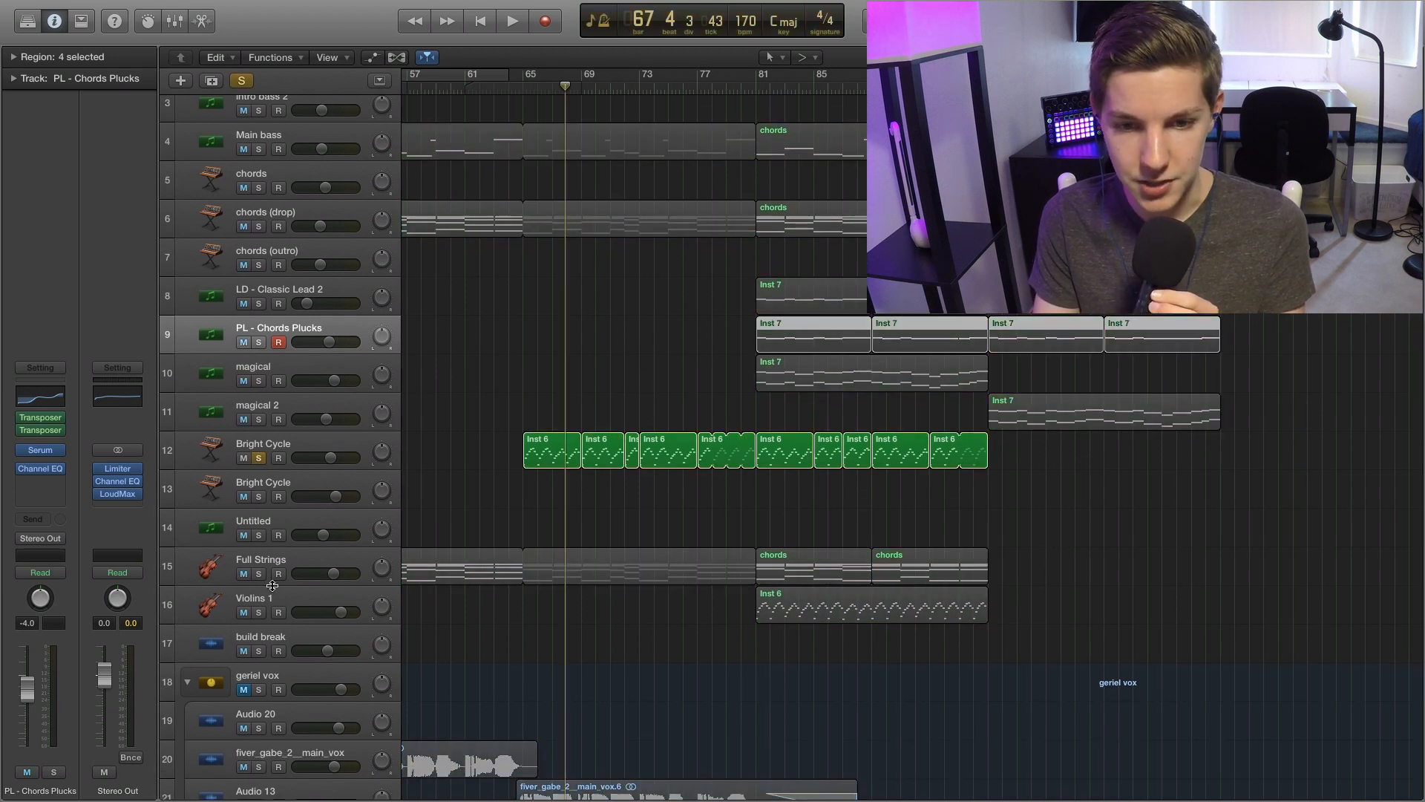
left_click(522, 88)
key("space")
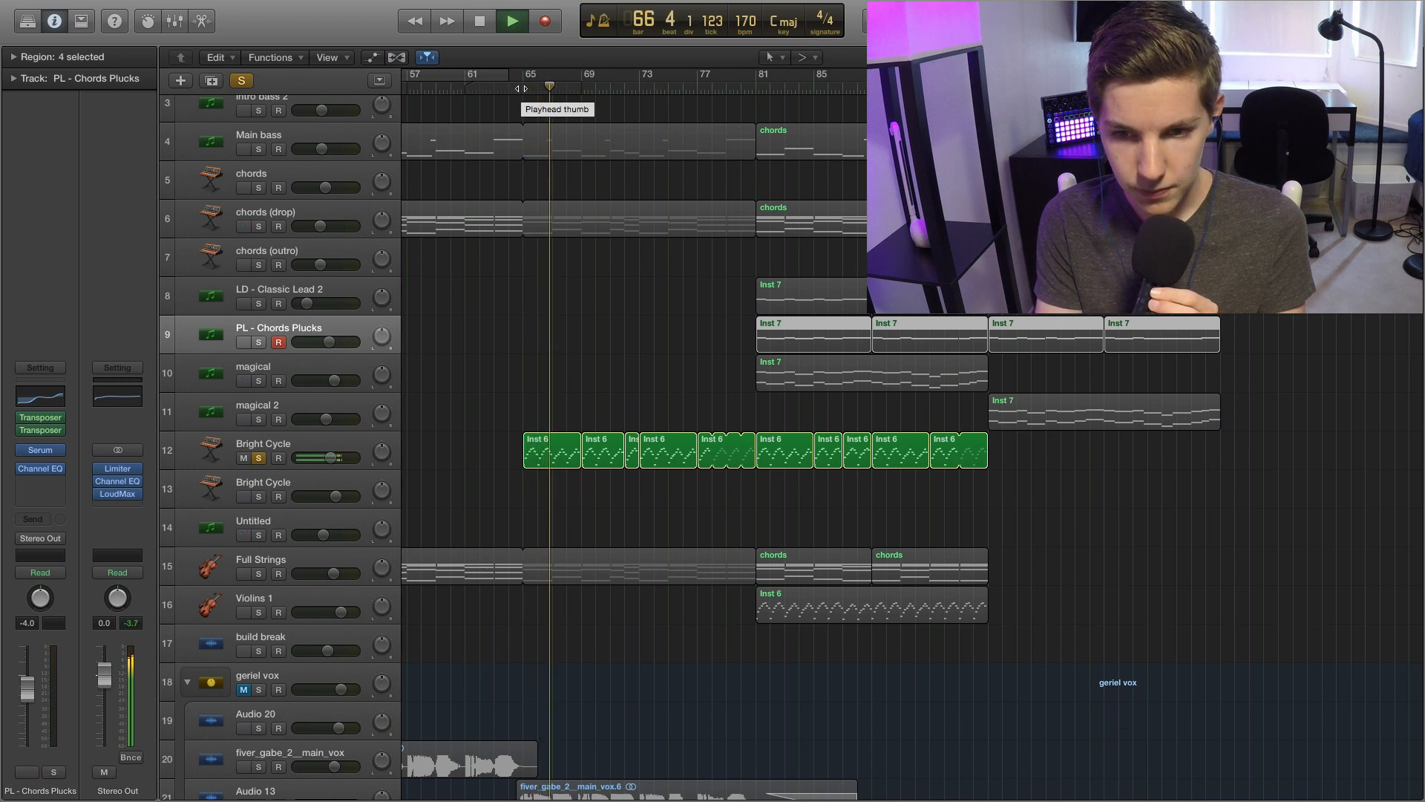
key("space")
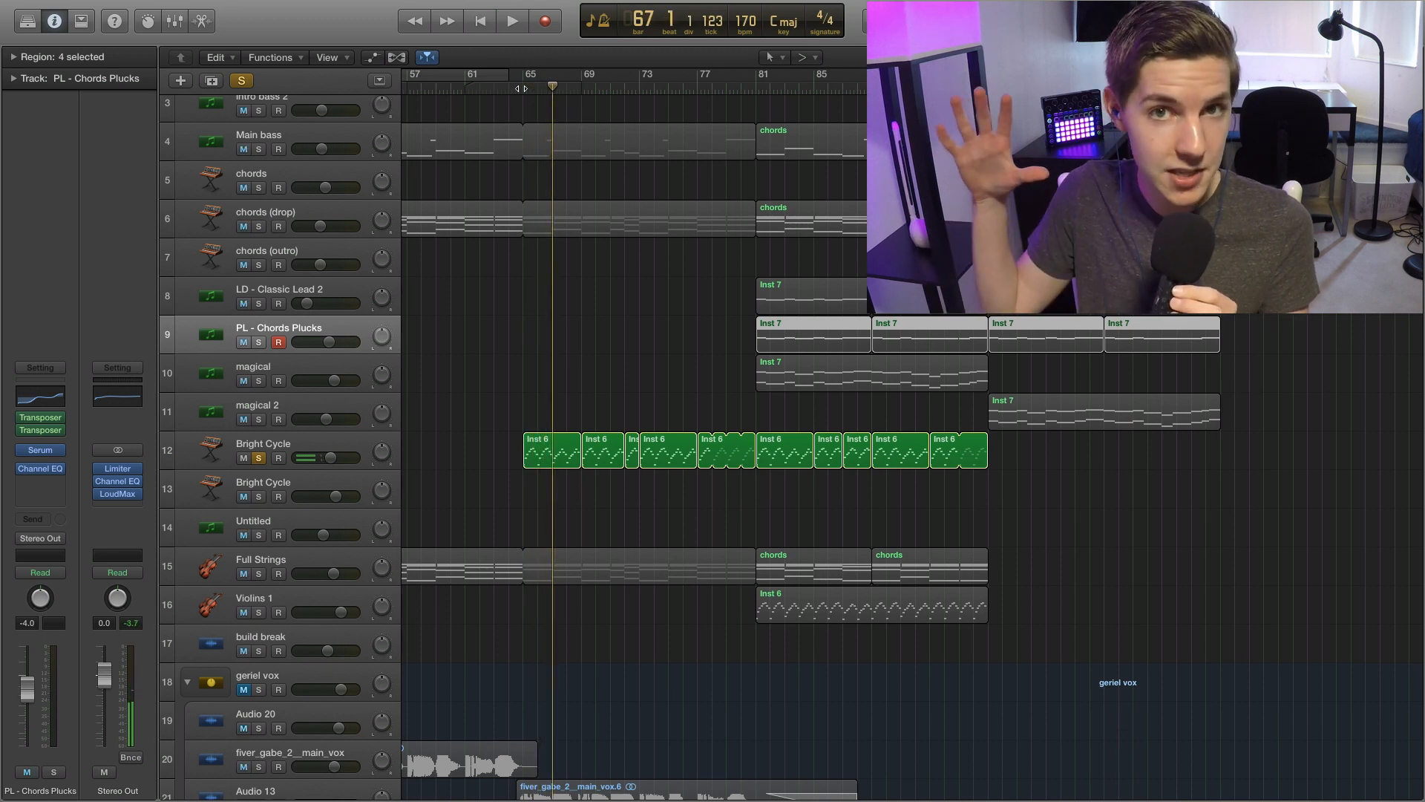
left_click(259, 459)
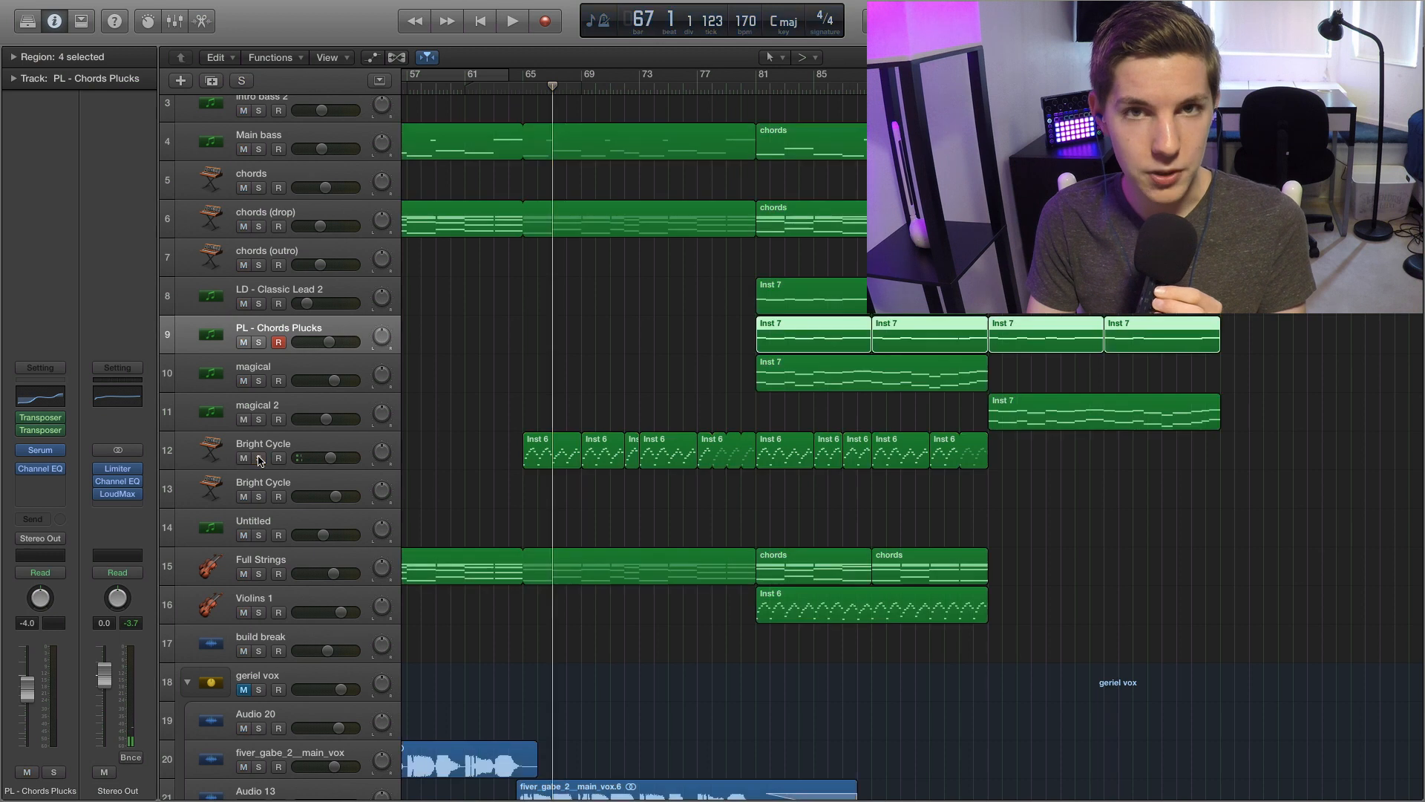
Return the playhead to bar 65 and unmute the geriel vox stack.
scroll(576, 470, "down", 4)
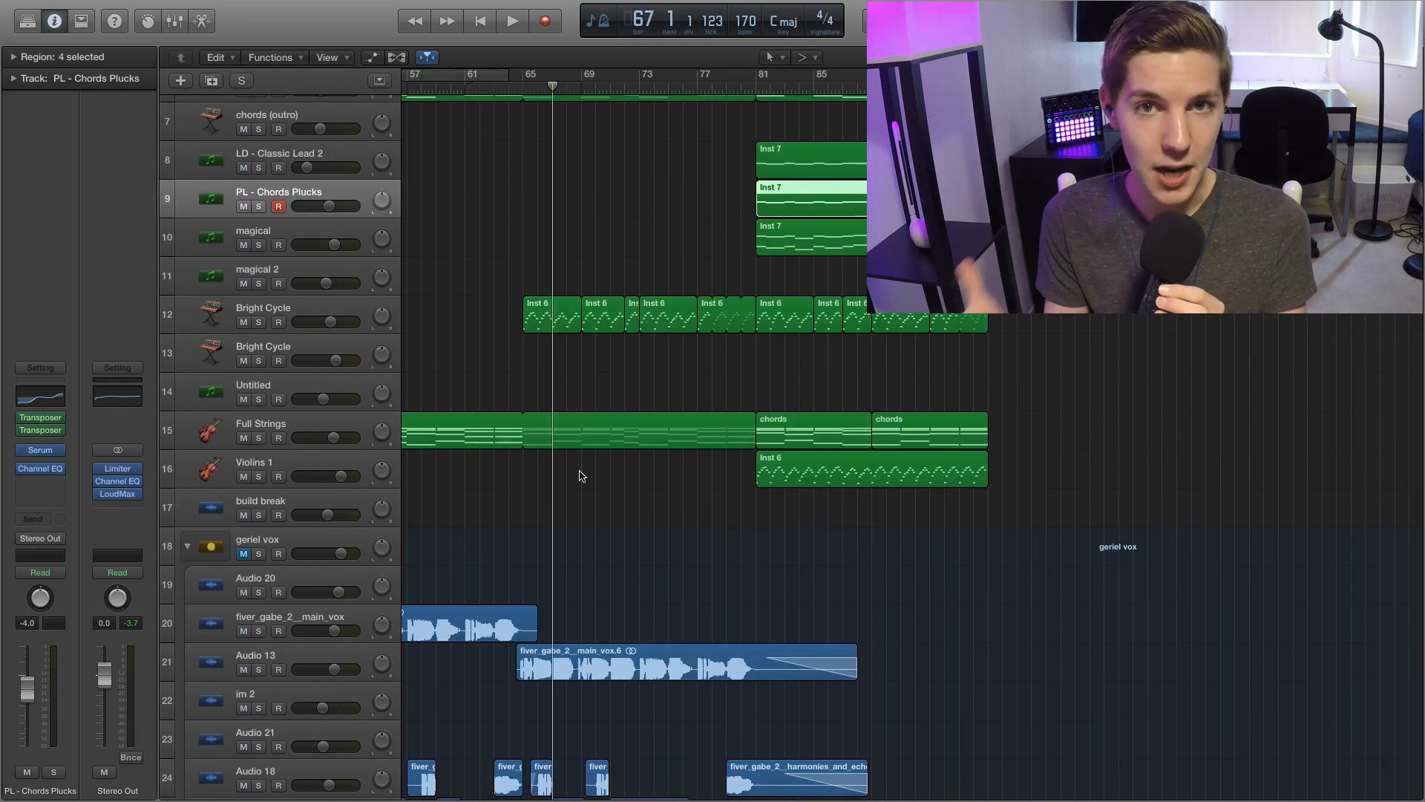
scroll(549, 463, "down", 3)
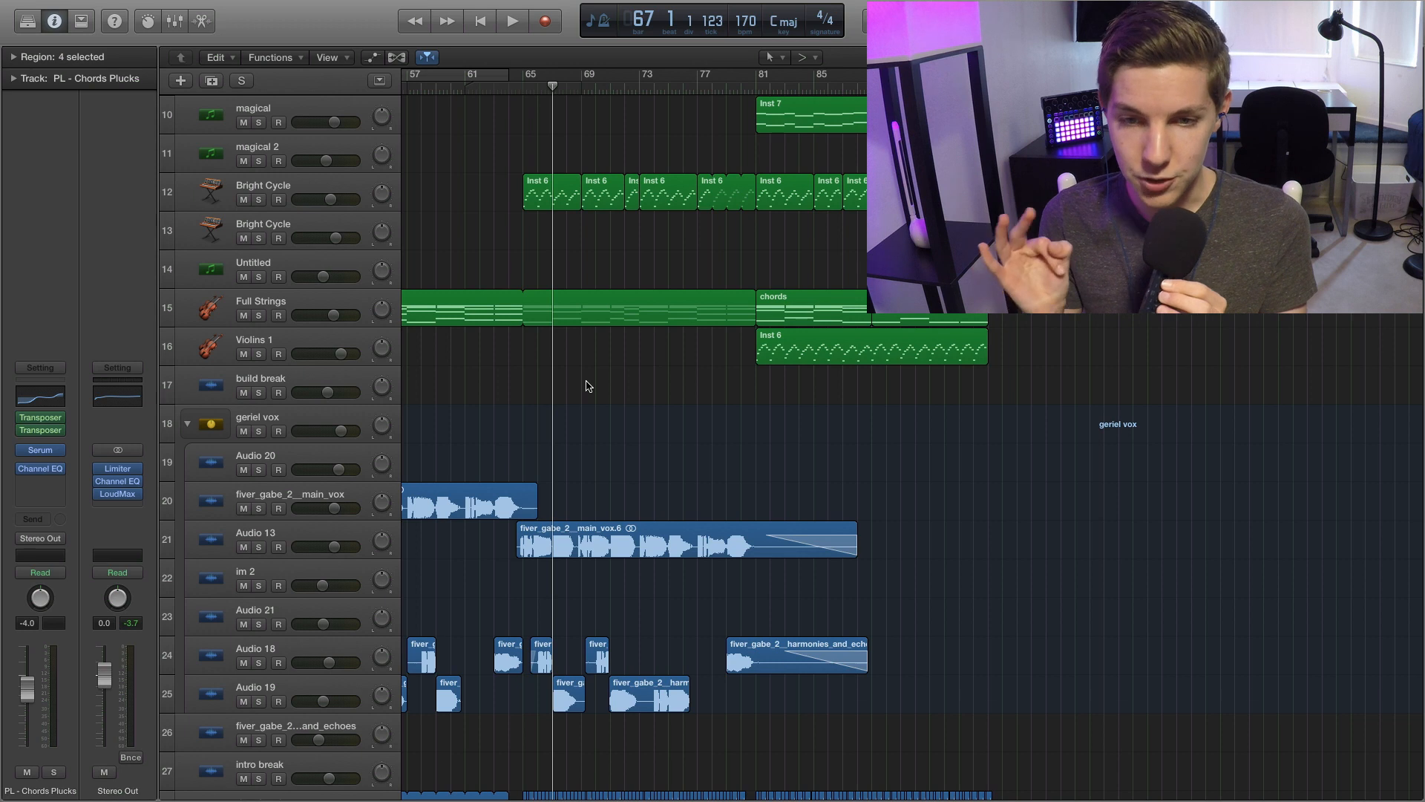
left_click(523, 89)
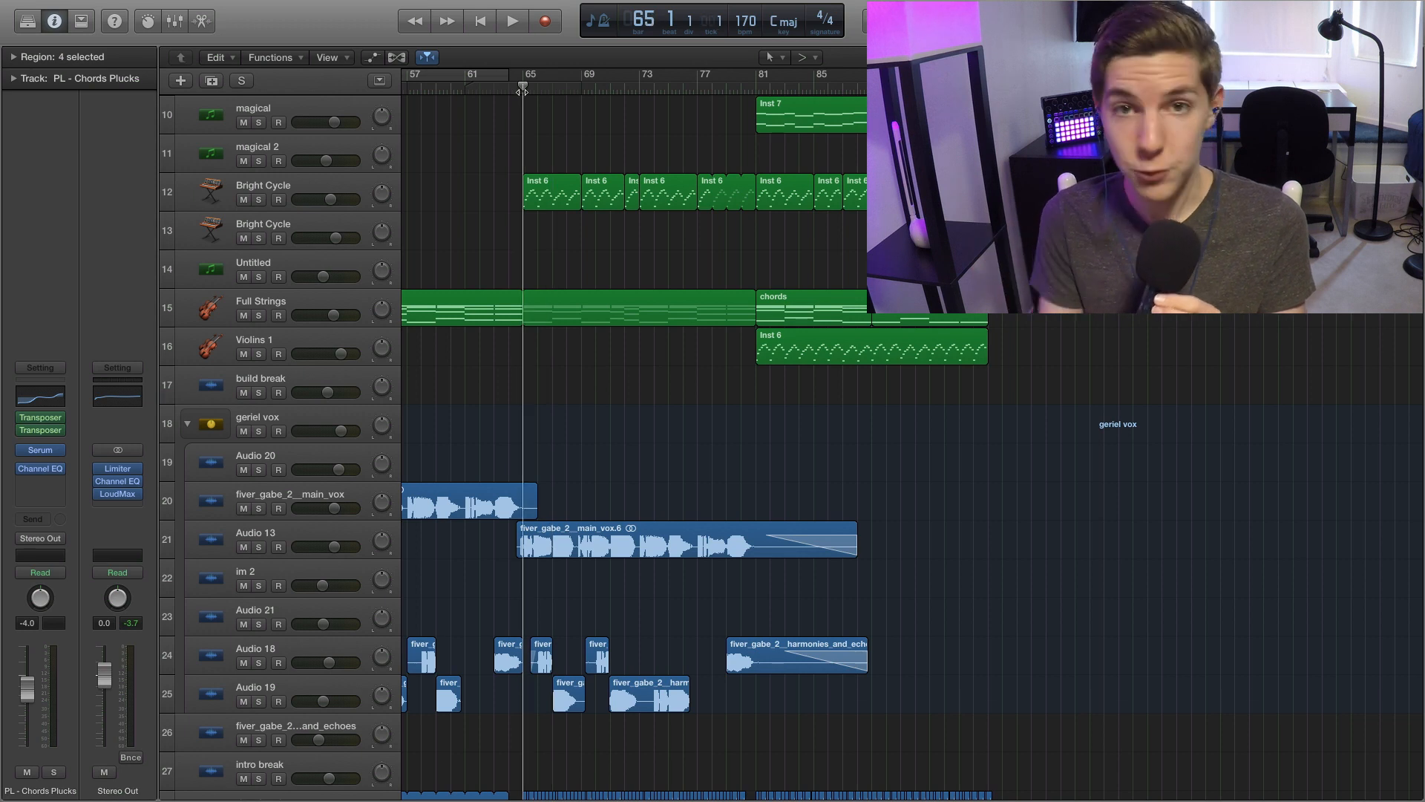
scroll(887, 445, "down", 5)
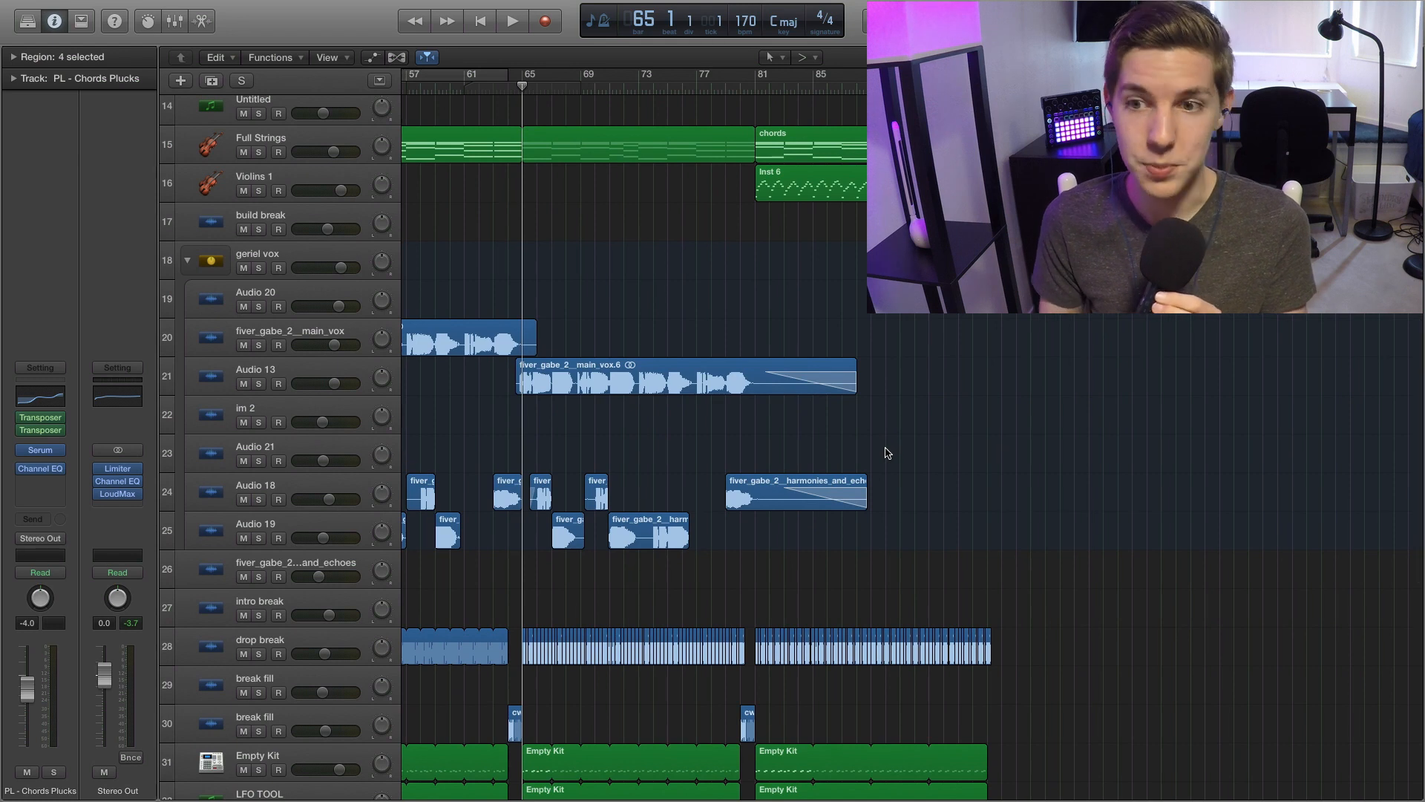
scroll(846, 424, "down", 1)
scroll(817, 415, "up", 2)
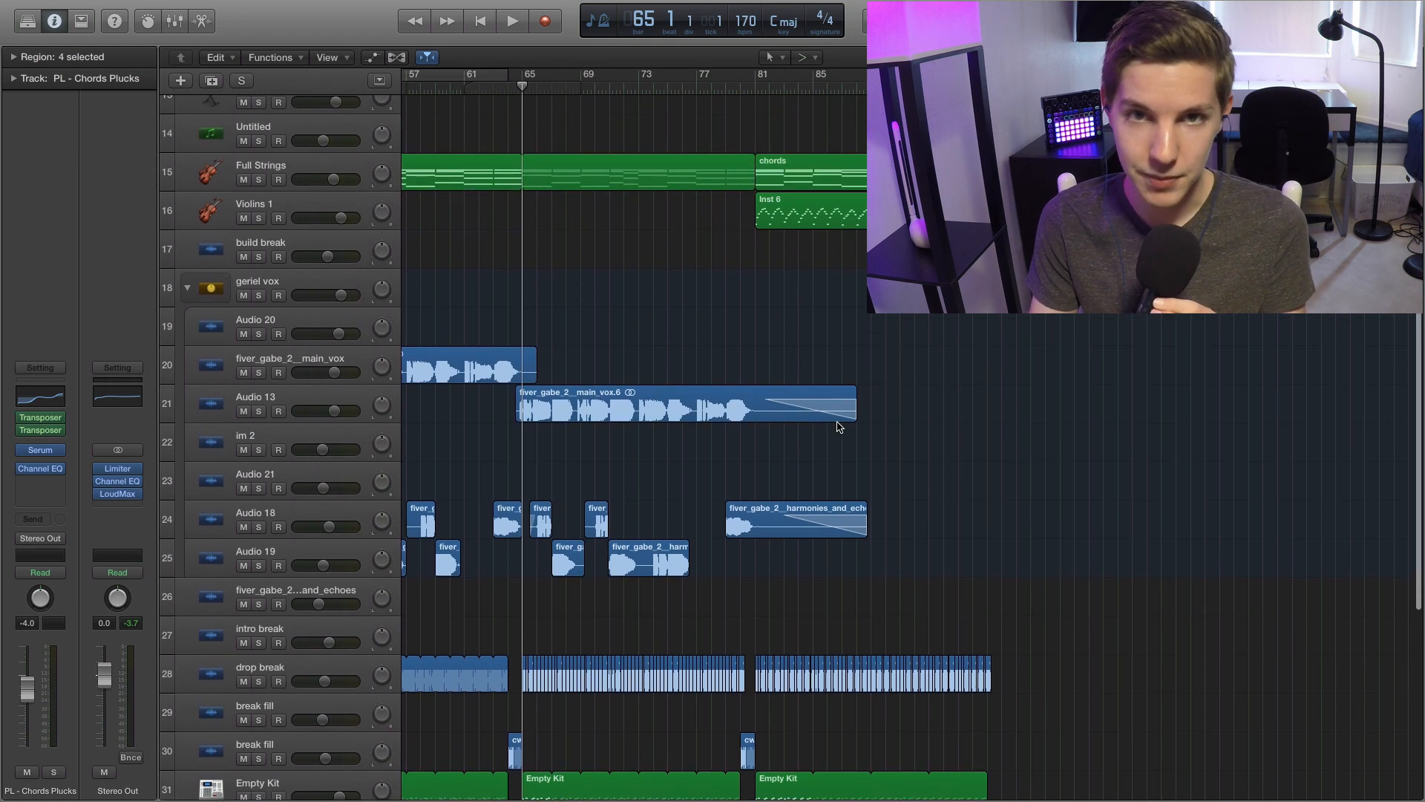
scroll(782, 410, "up", 1)
Solo the geriel vox stack and play the vocals from bar 65, stopping around bar 72.
left_click(259, 327)
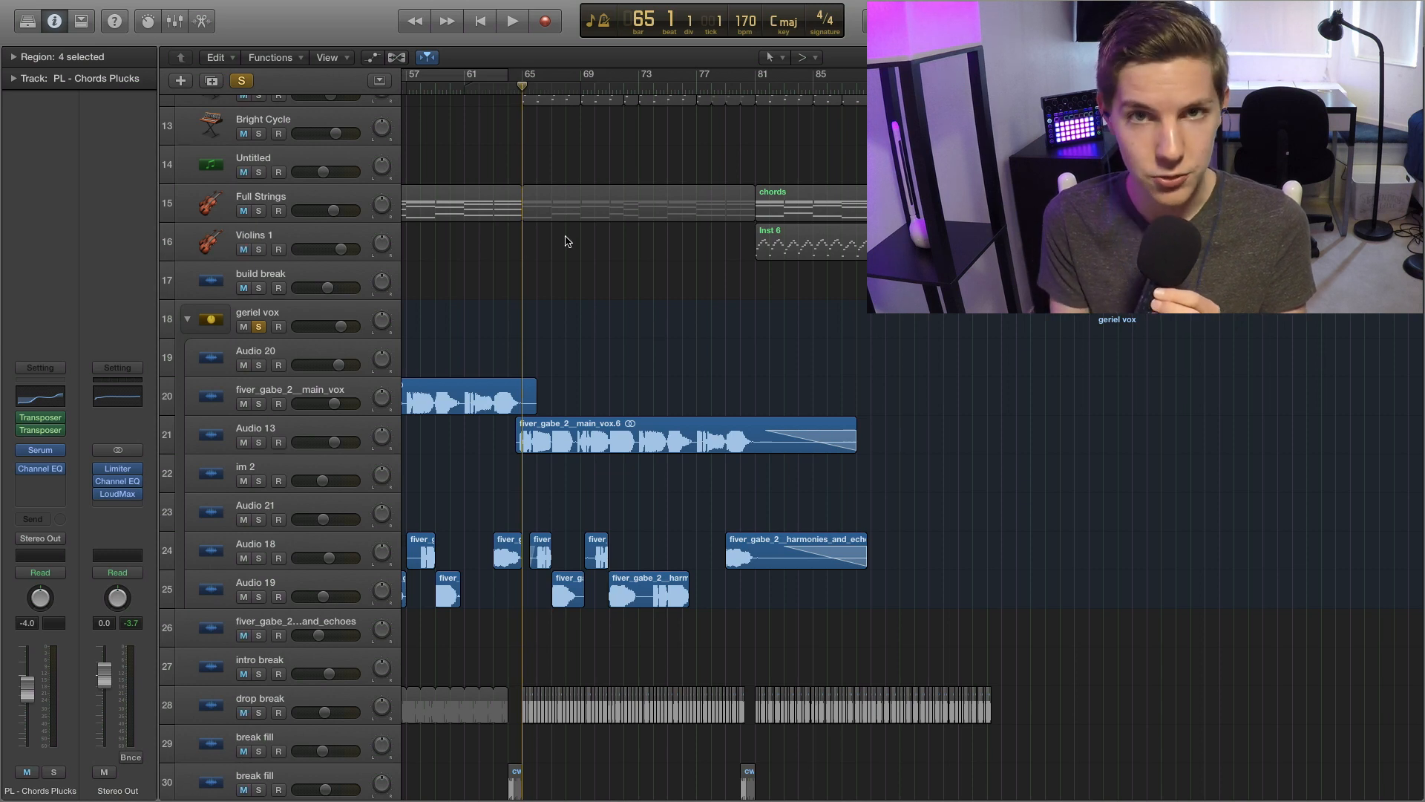
key("space")
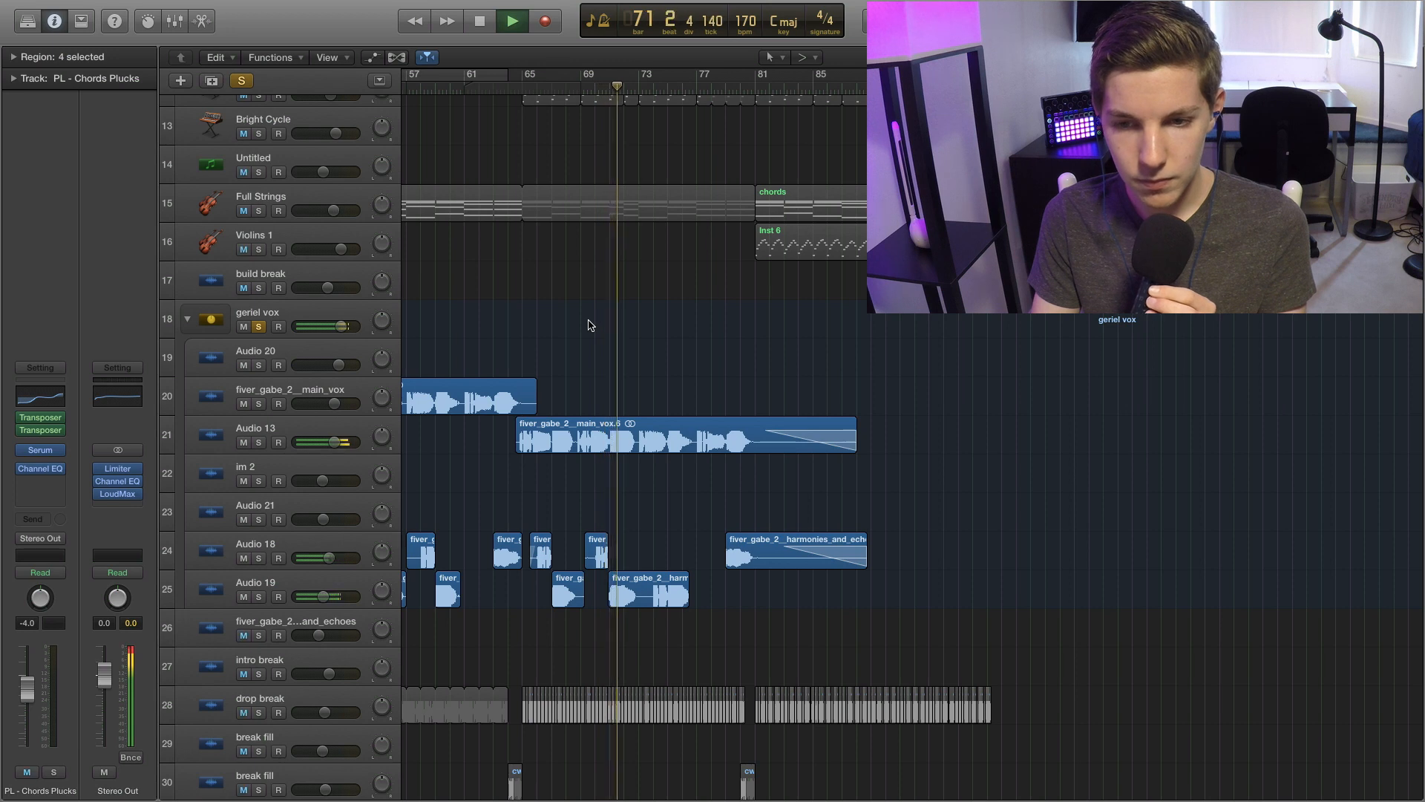
key("space")
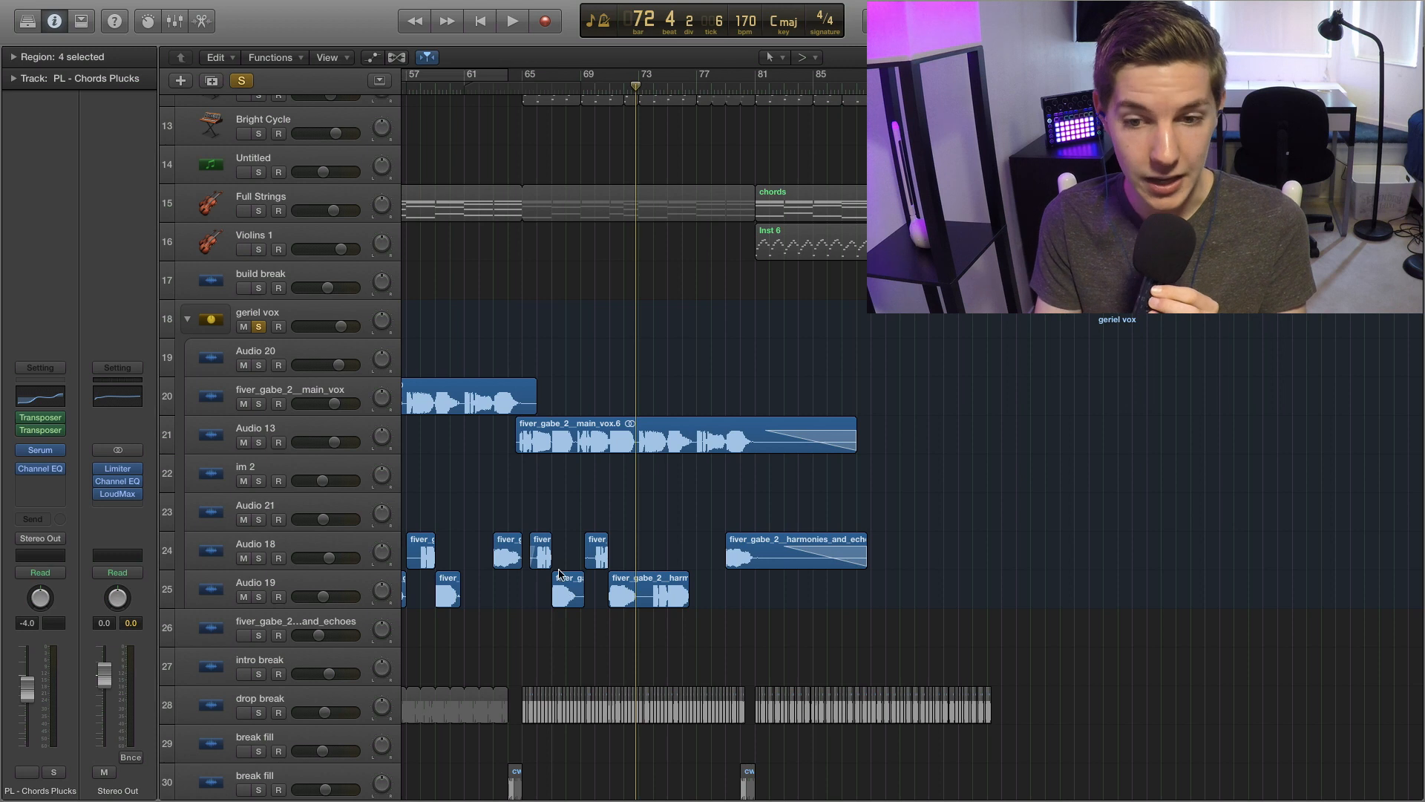
Select the geriel vox stack and examine its Channel EQ curve, then close the EQ window.
left_click(294, 430)
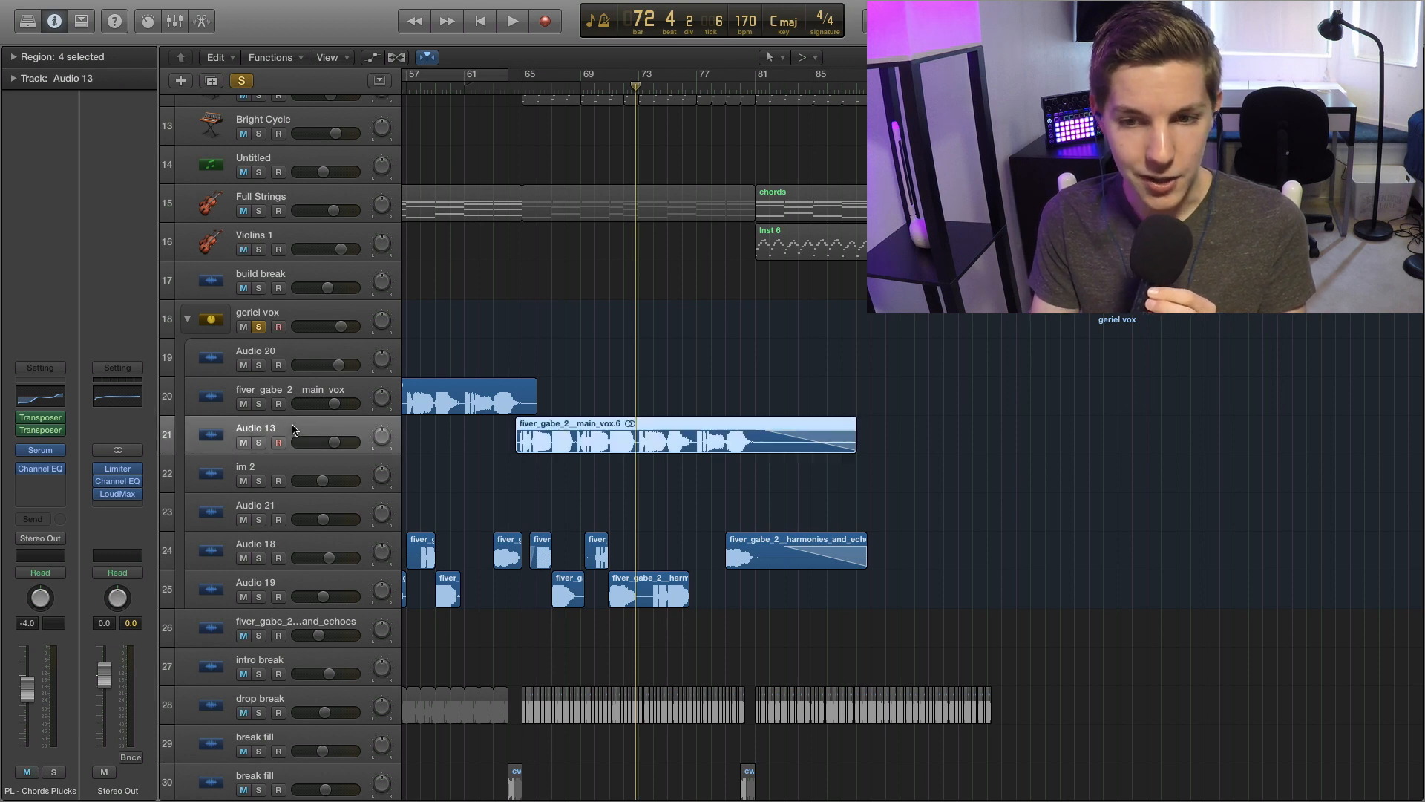
left_click(288, 315)
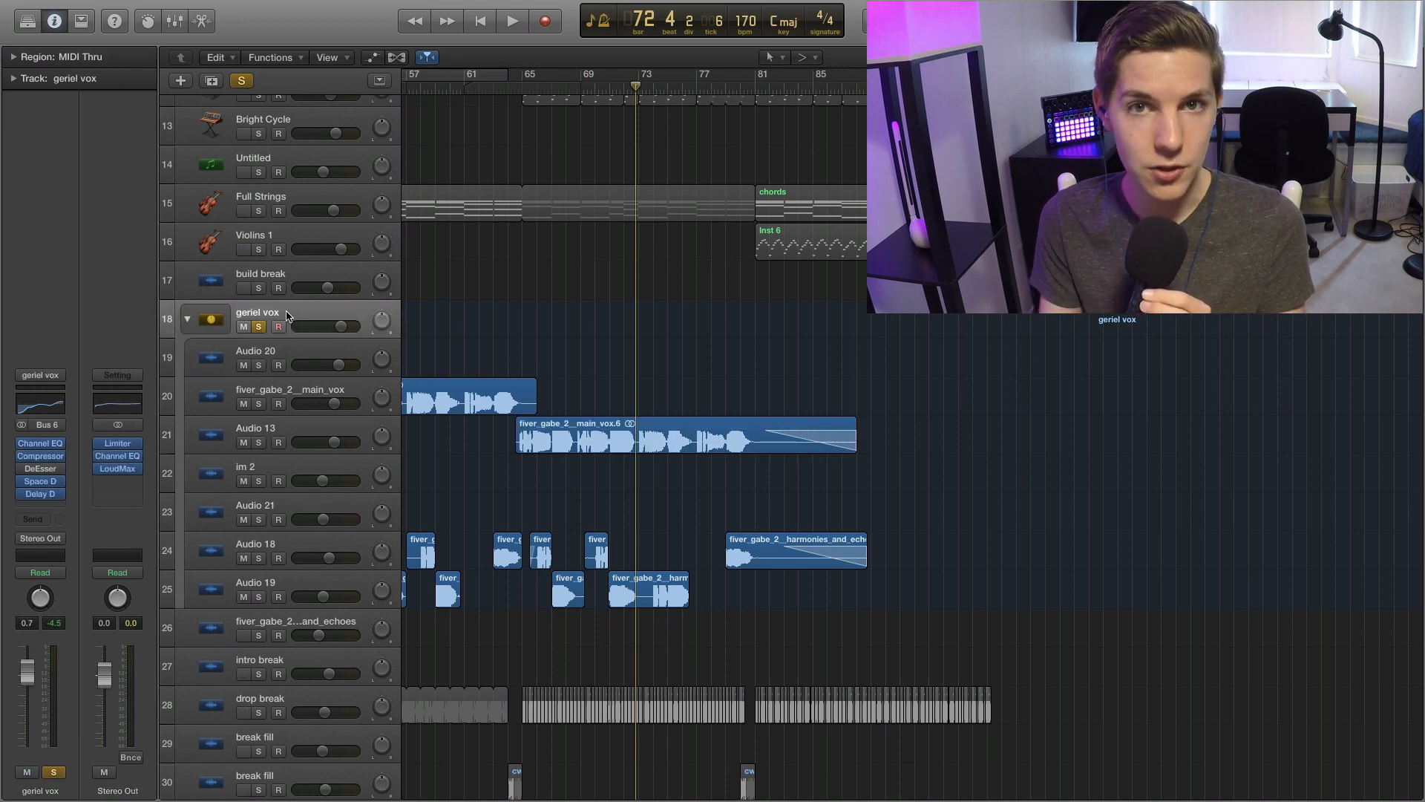
left_click(62, 403)
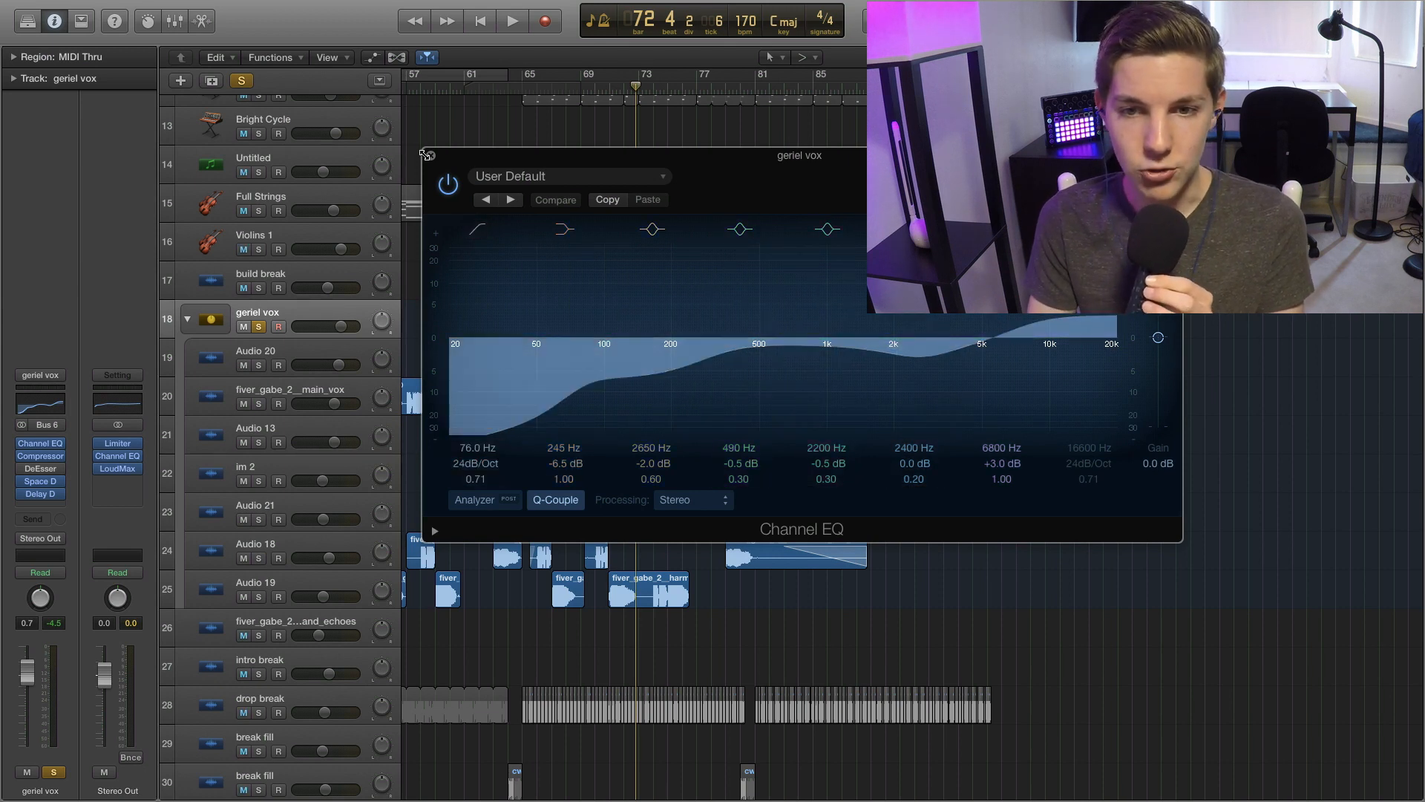
left_click(429, 156)
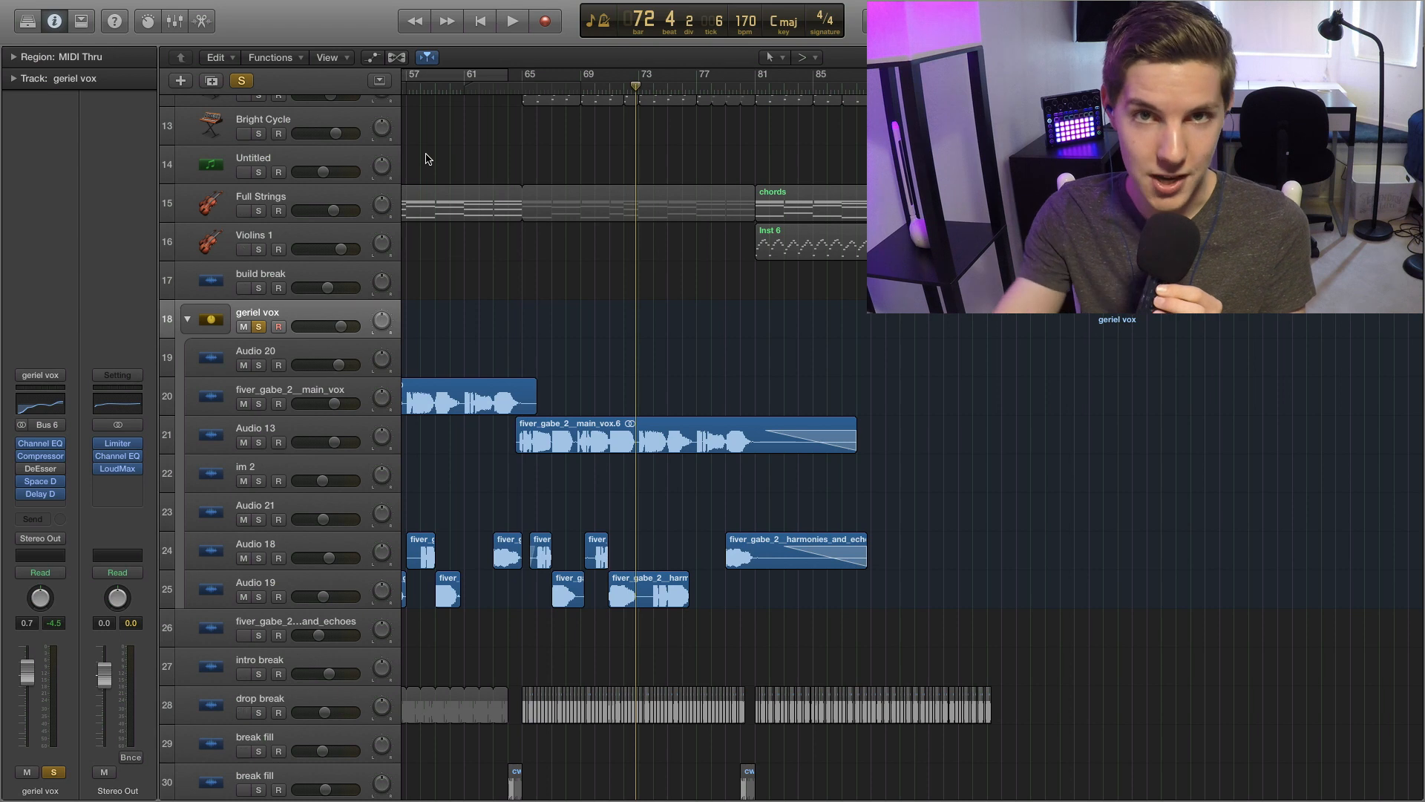
Examine the Compressor on the geriel vox stack while playing the vocals from about bar 66, then close it and stop.
scroll(443, 153, "down", 2)
left_click(40, 455)
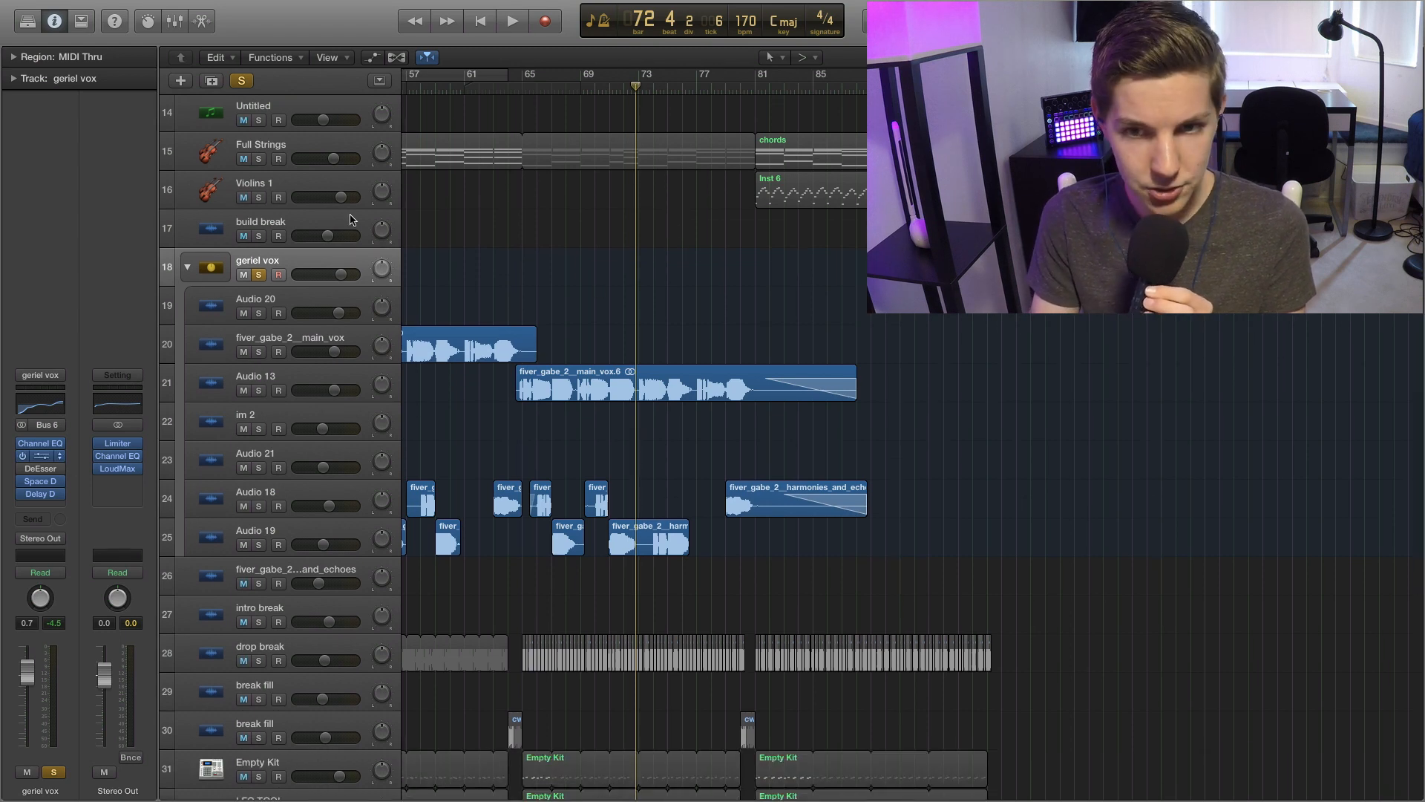
left_click_drag(473, 61, 1119, 270)
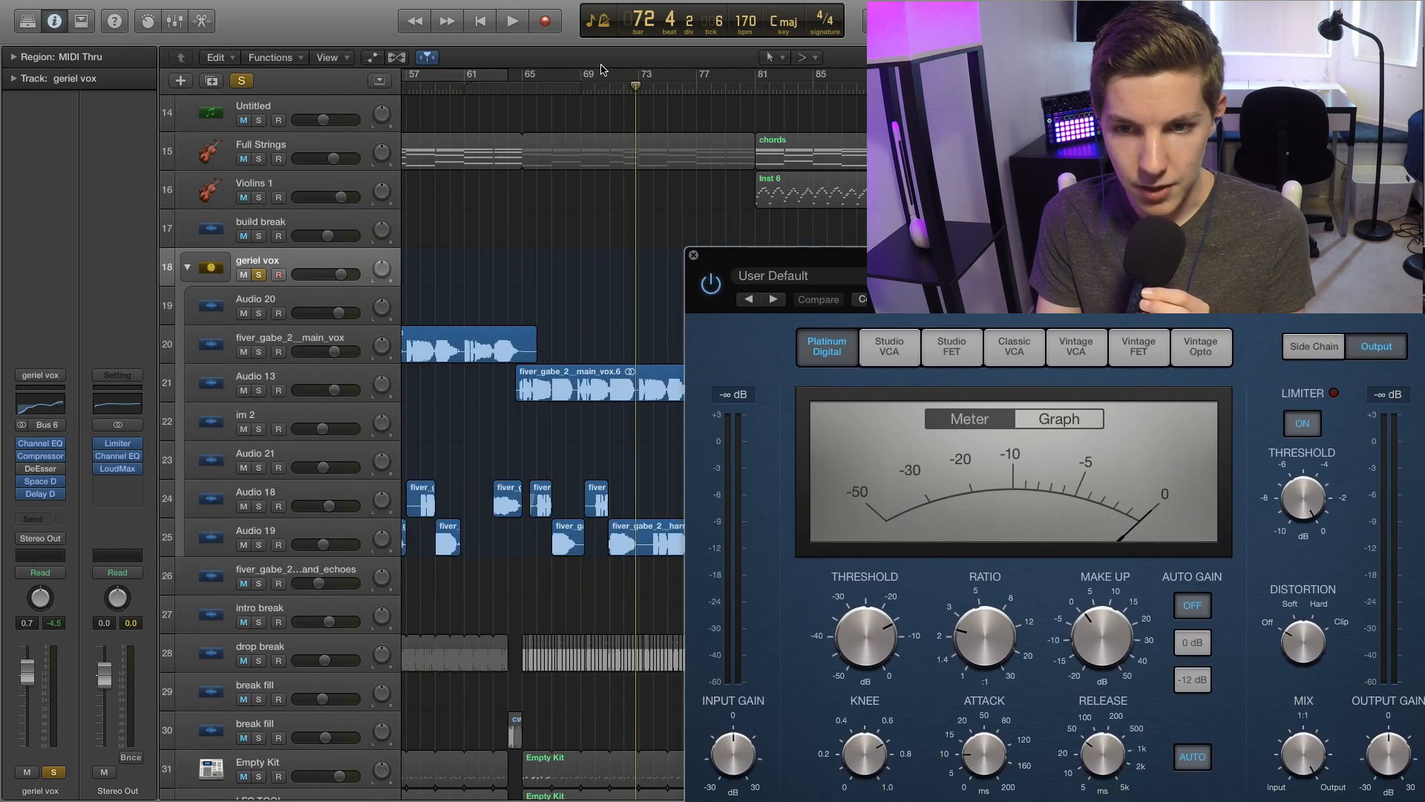
left_click(538, 90)
key("space")
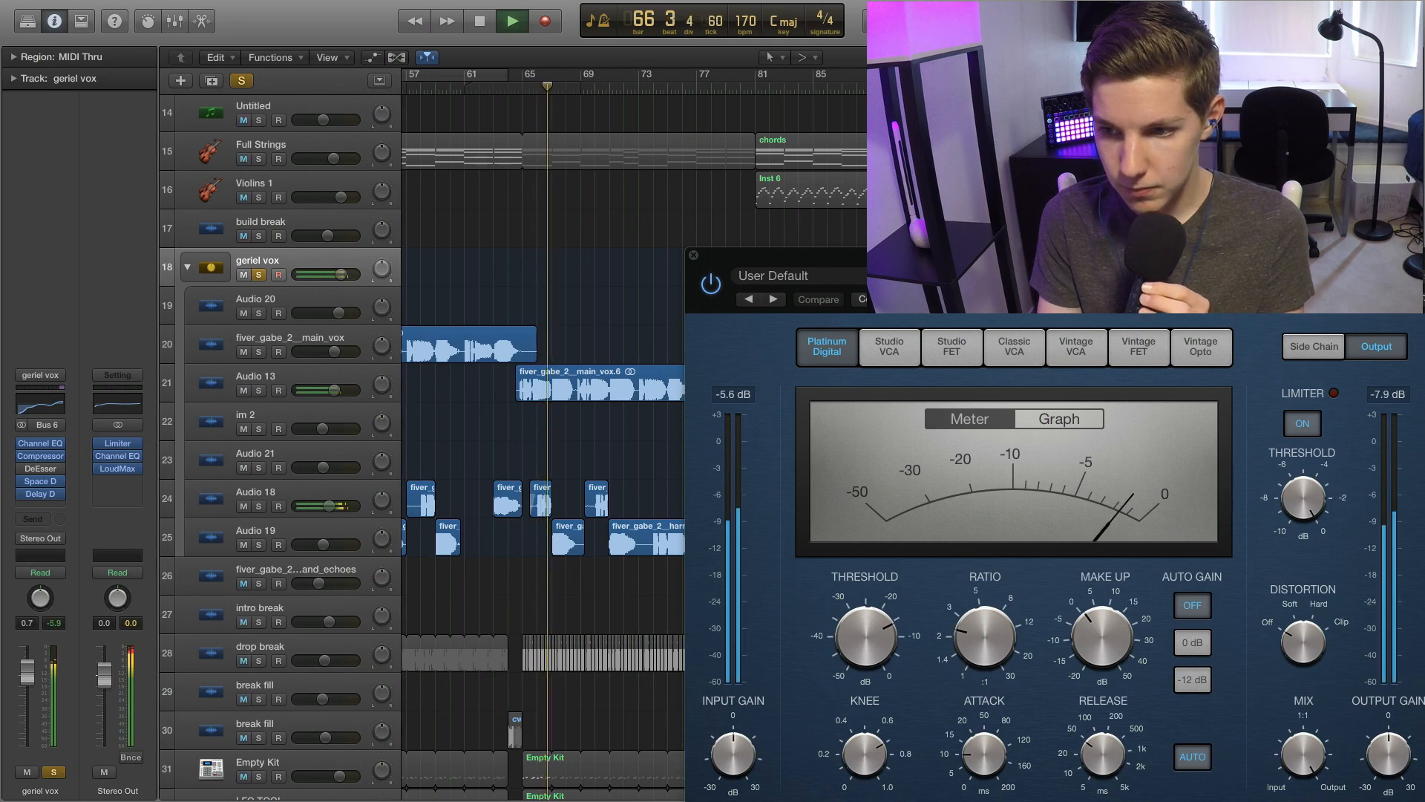
left_click_drag(1054, 256, 968, 146)
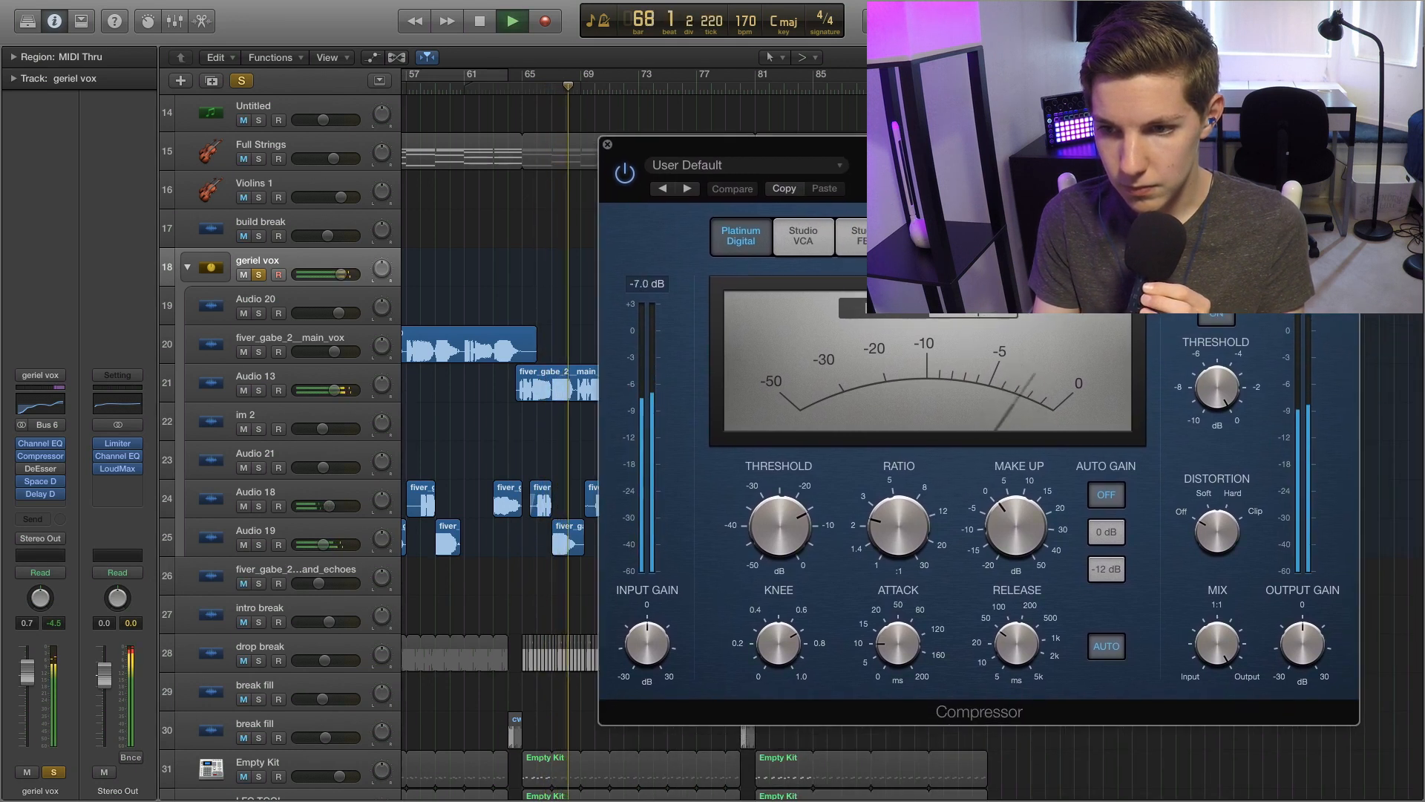
left_click(607, 145)
key("space")
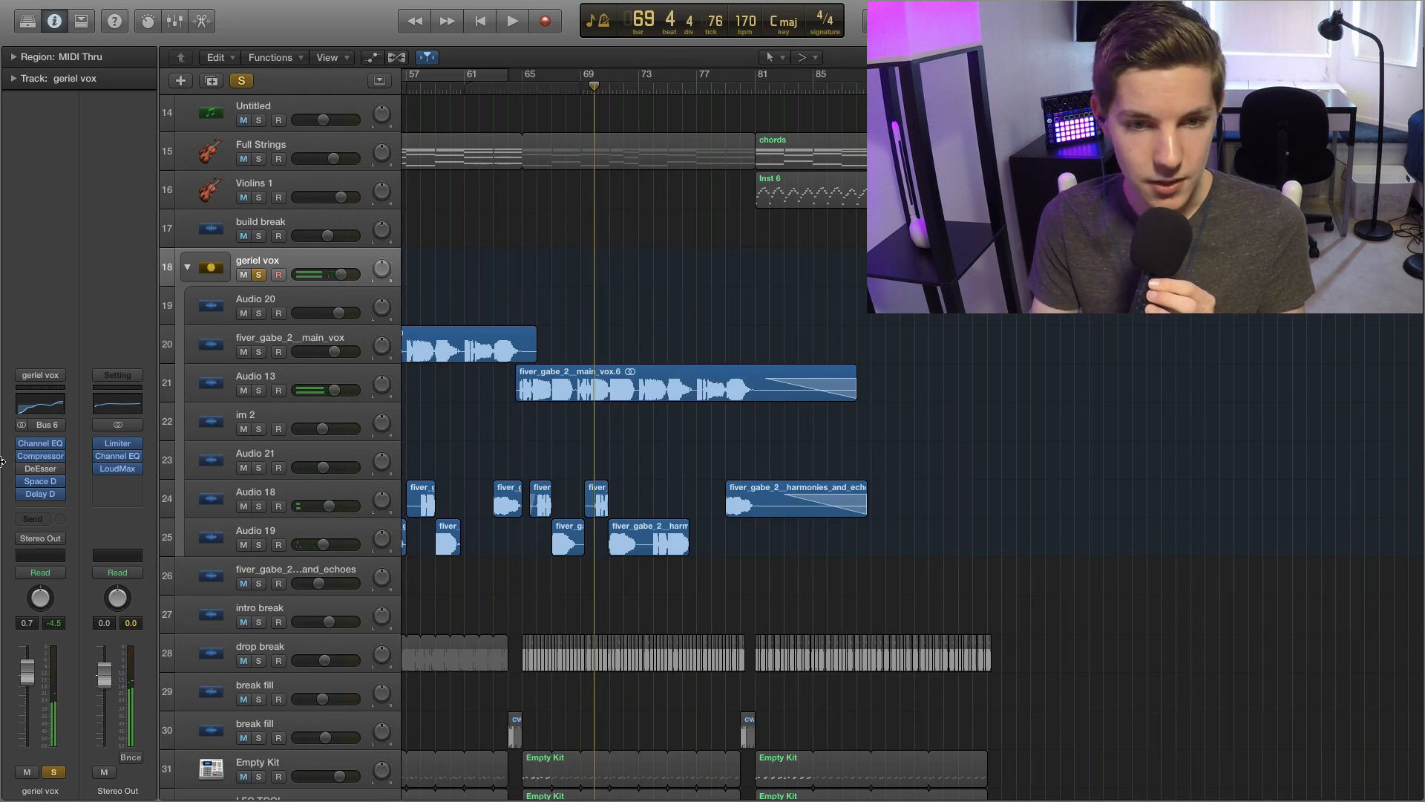
Open Space Designer on the geriel vox stack and play the vocals from bar 65 with Delay Designer bypassed, then stop.
mouse_move(42, 482)
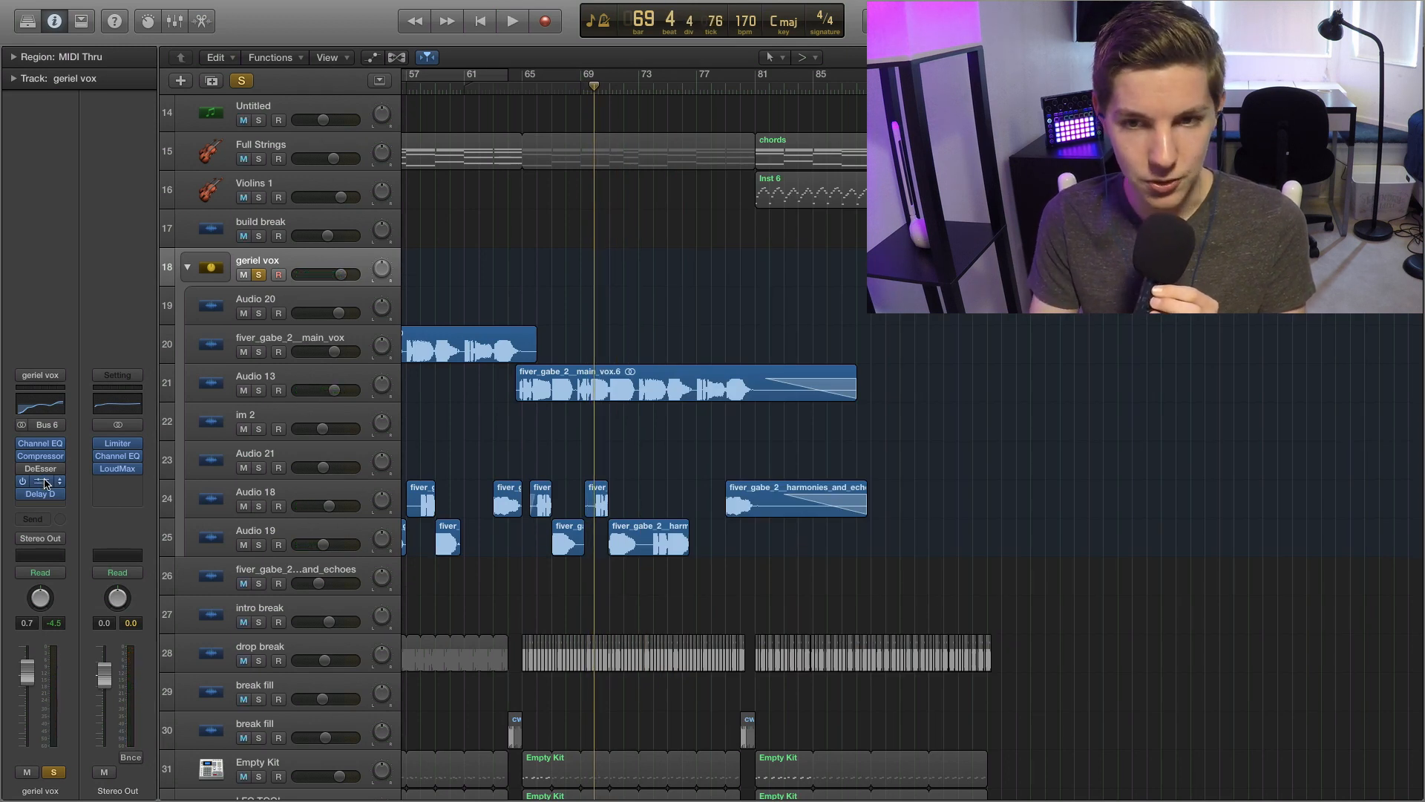
left_click(43, 482)
left_click_drag(955, 110, 946, 109)
left_click(524, 88)
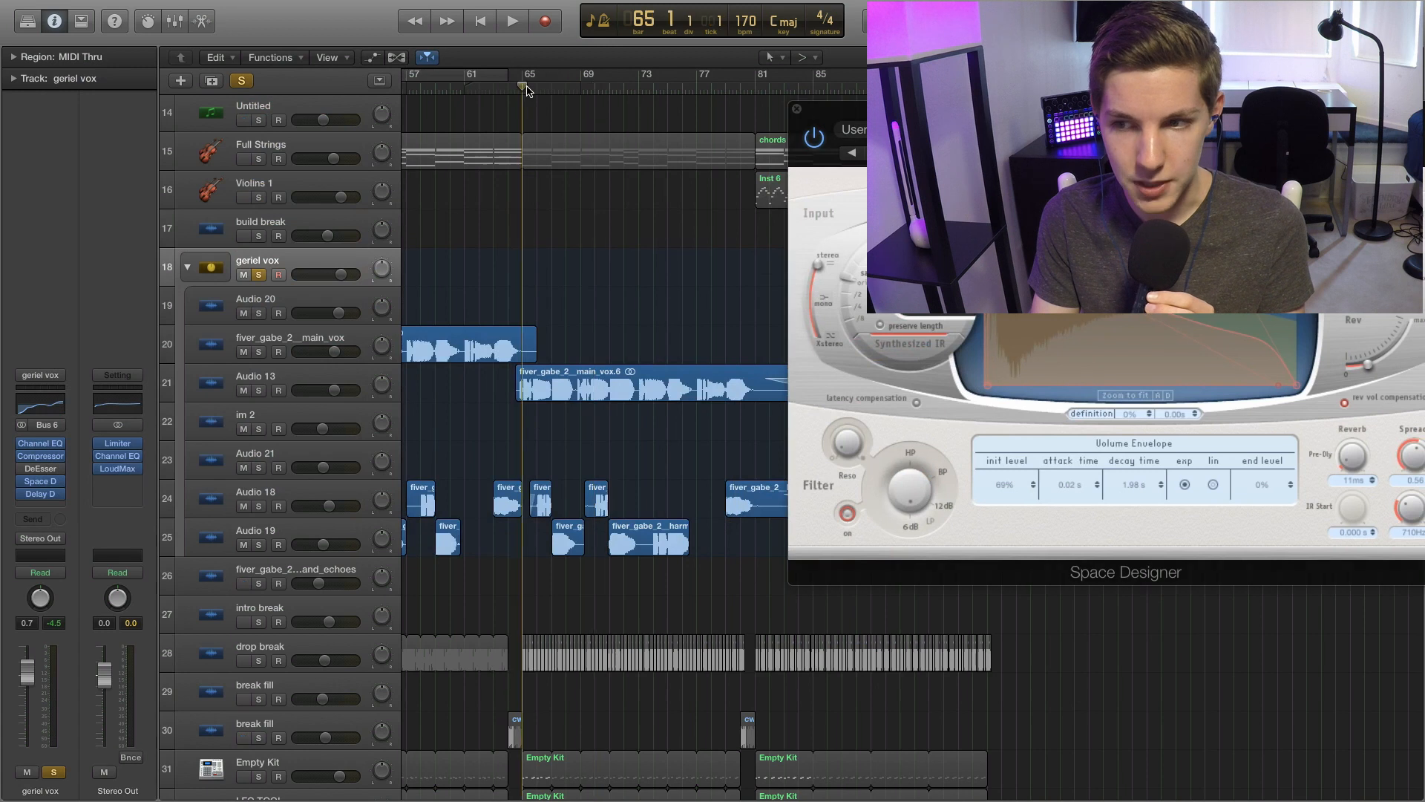
left_click(37, 484)
mouse_move(26, 495)
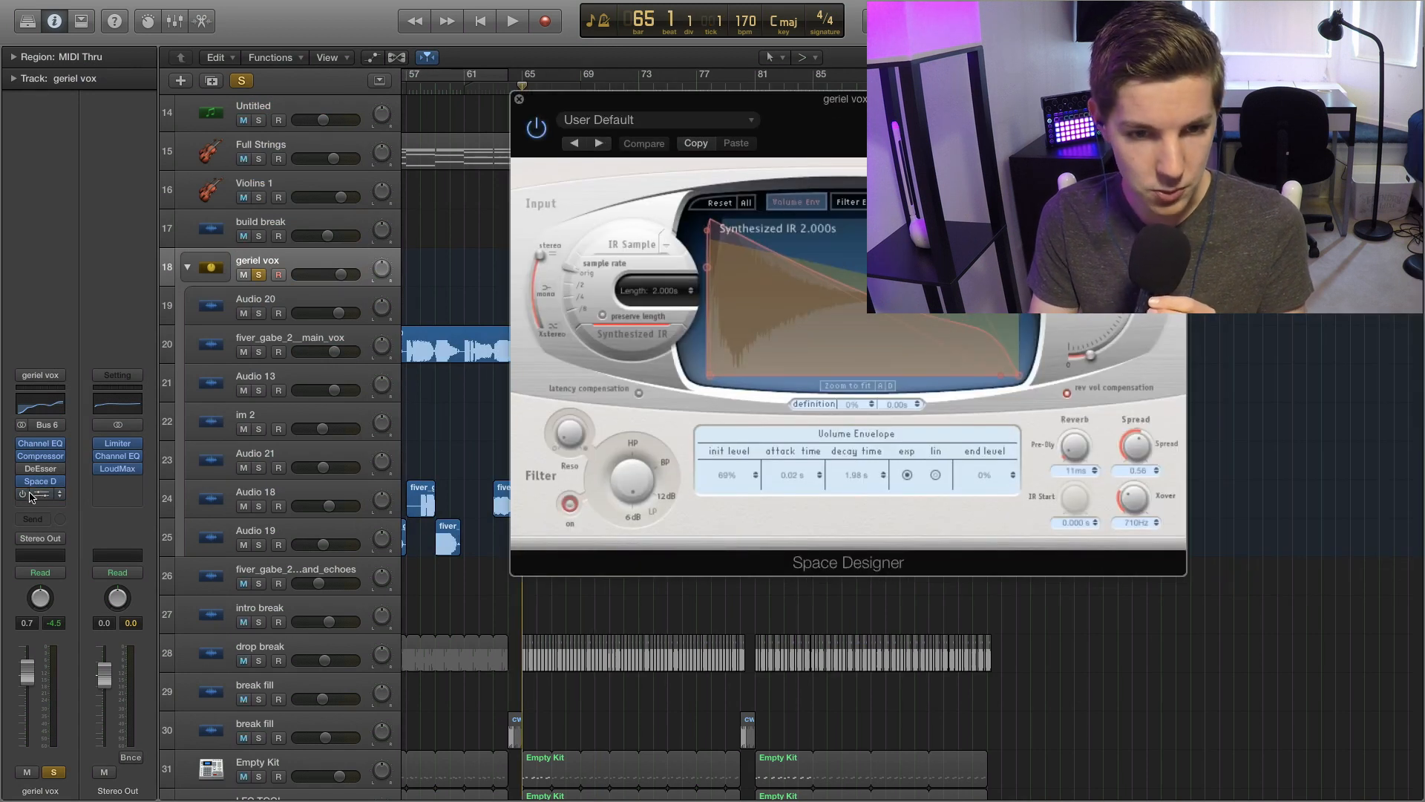
key("space")
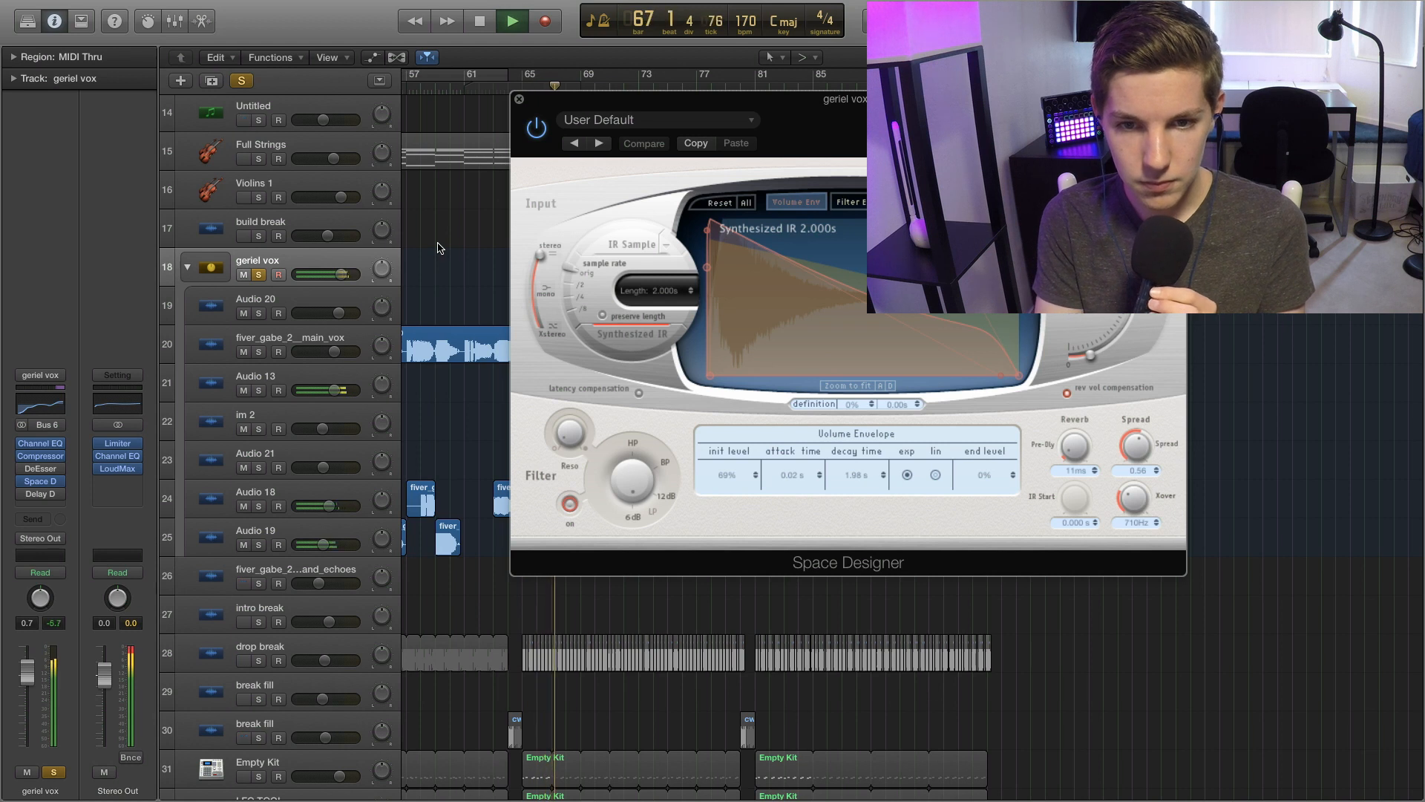
key("space")
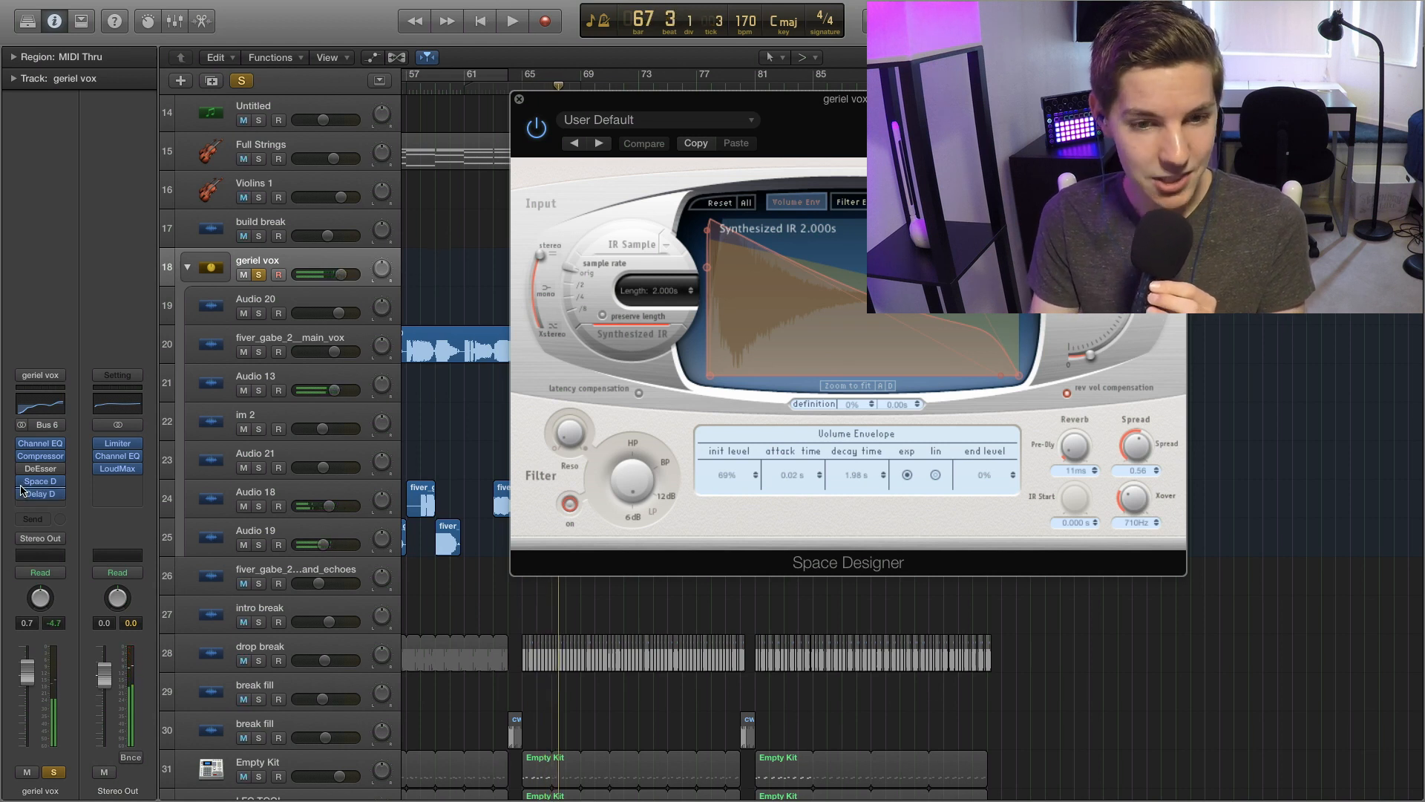
Bypass Space Designer, play the vocals from bar 65 with Delay Designer active, and open the Delay Designer window.
left_click_drag(647, 119, 895, 121)
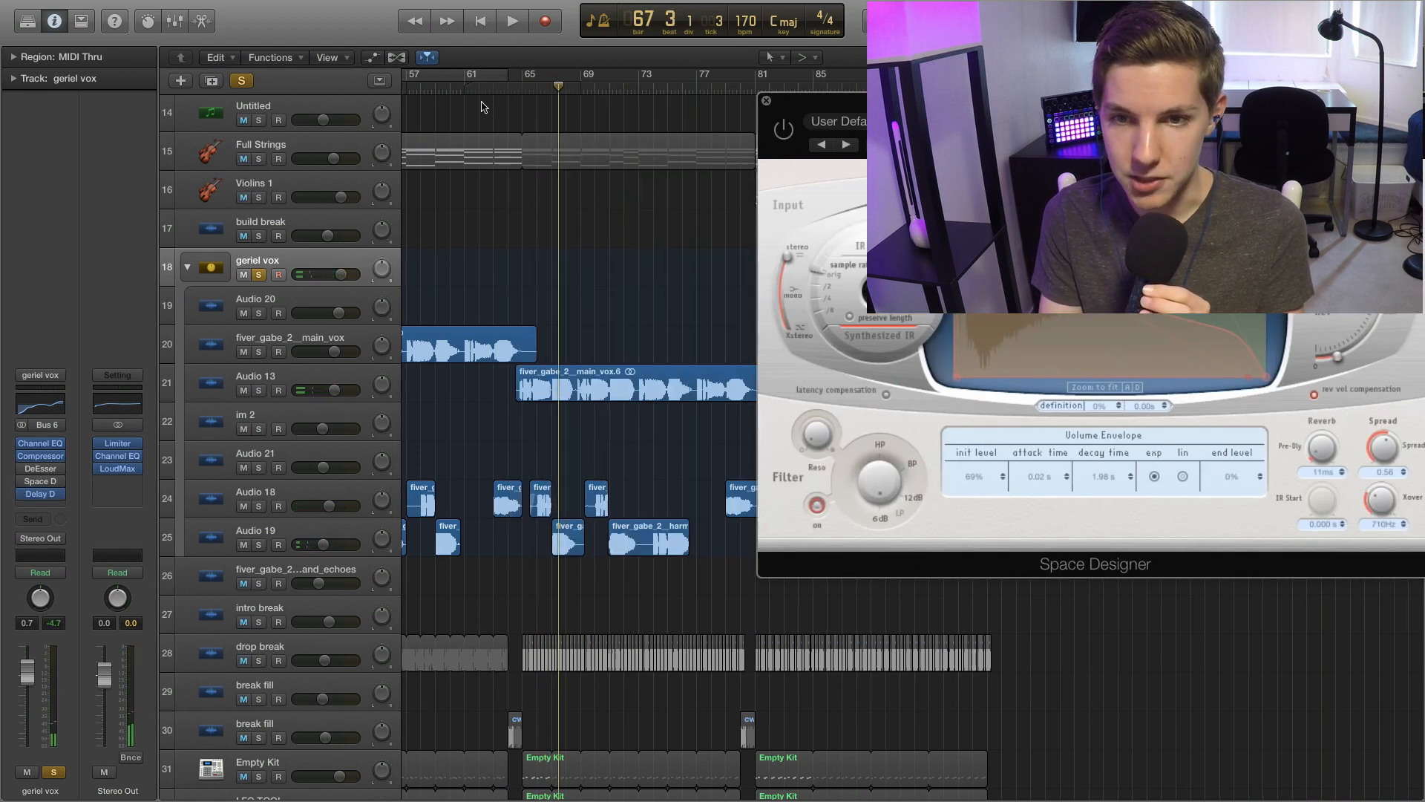
left_click(522, 86)
key("space")
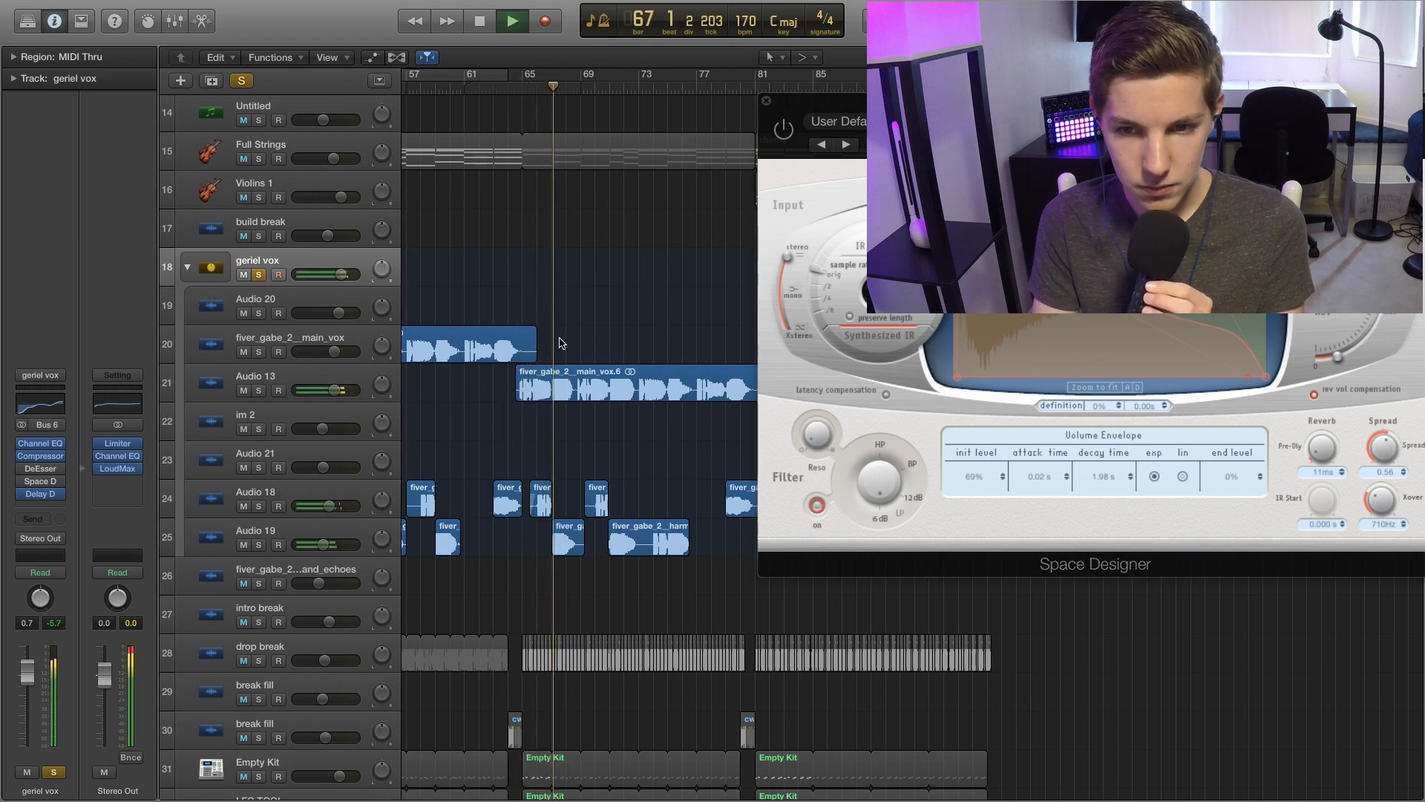
key("space")
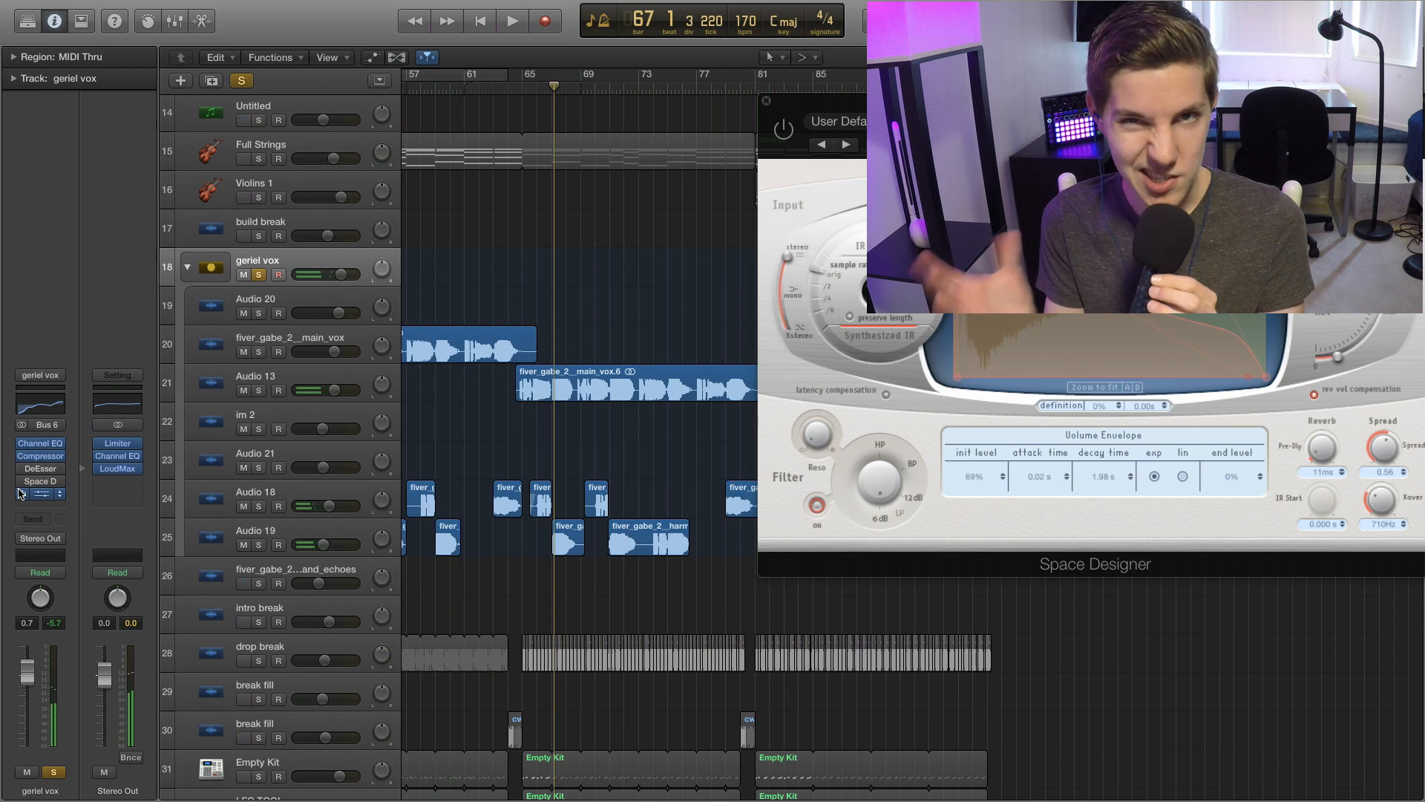
left_click(38, 494)
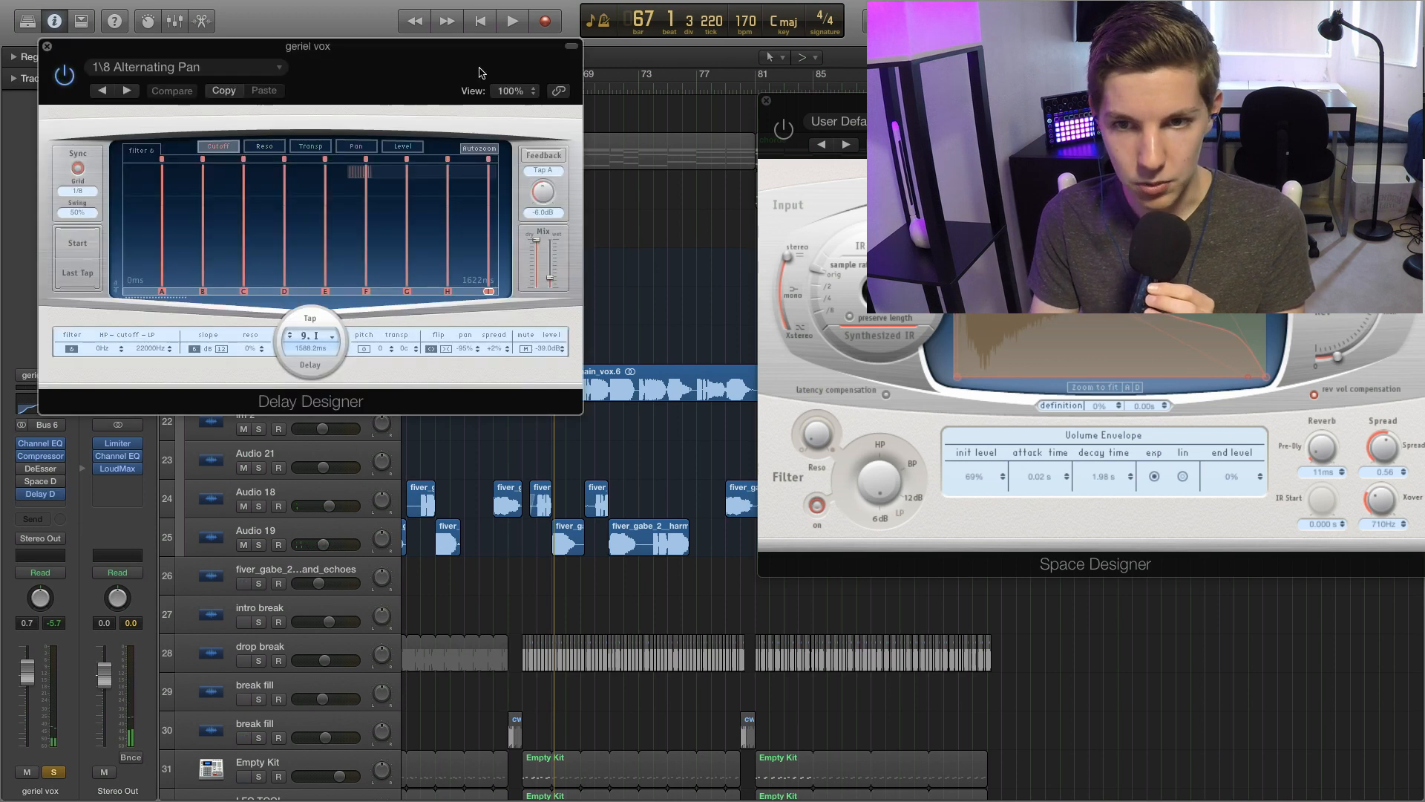
Close the Delay Designer and Space Designer windows and turn Space Designer back on for the geriel vox stack.
left_click_drag(444, 65, 596, 326)
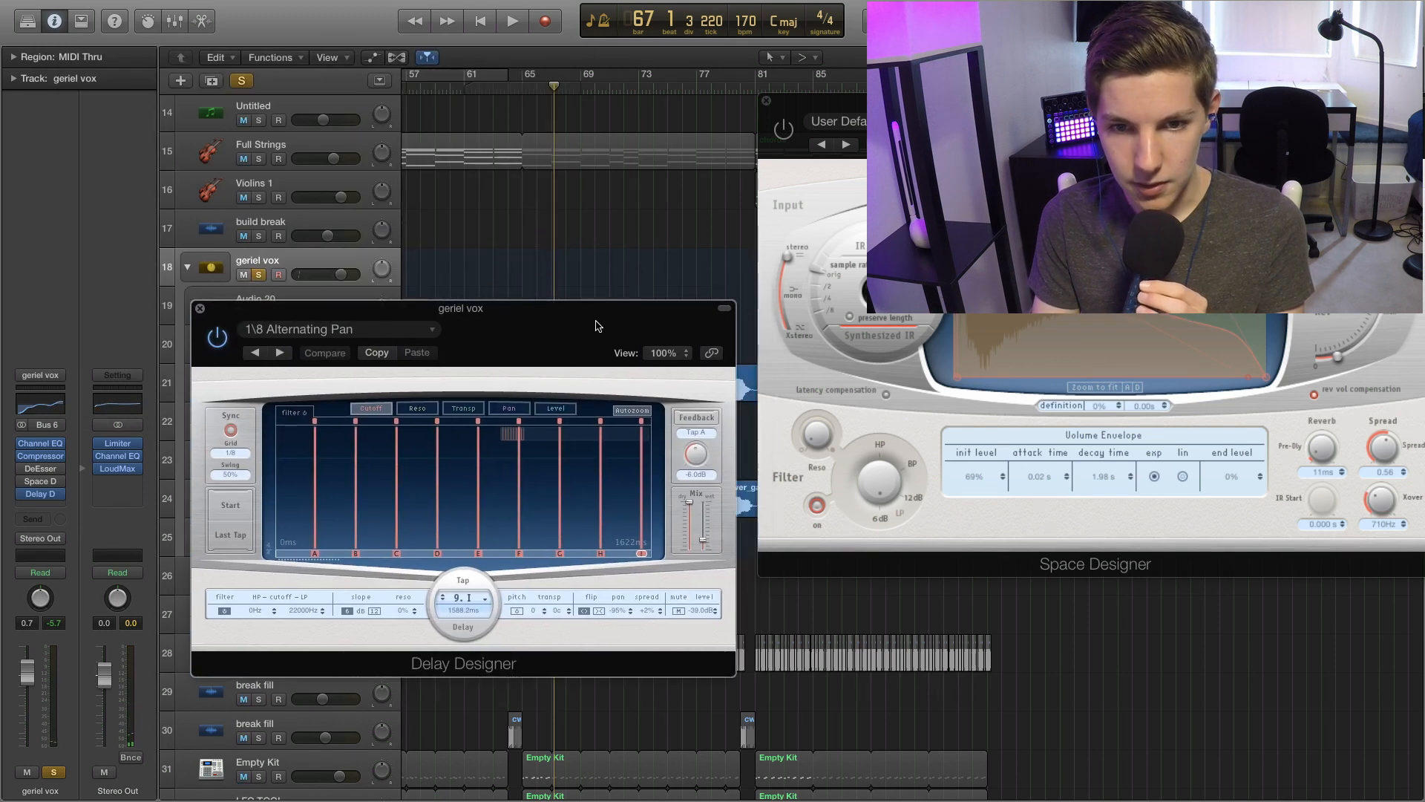
left_click(200, 308)
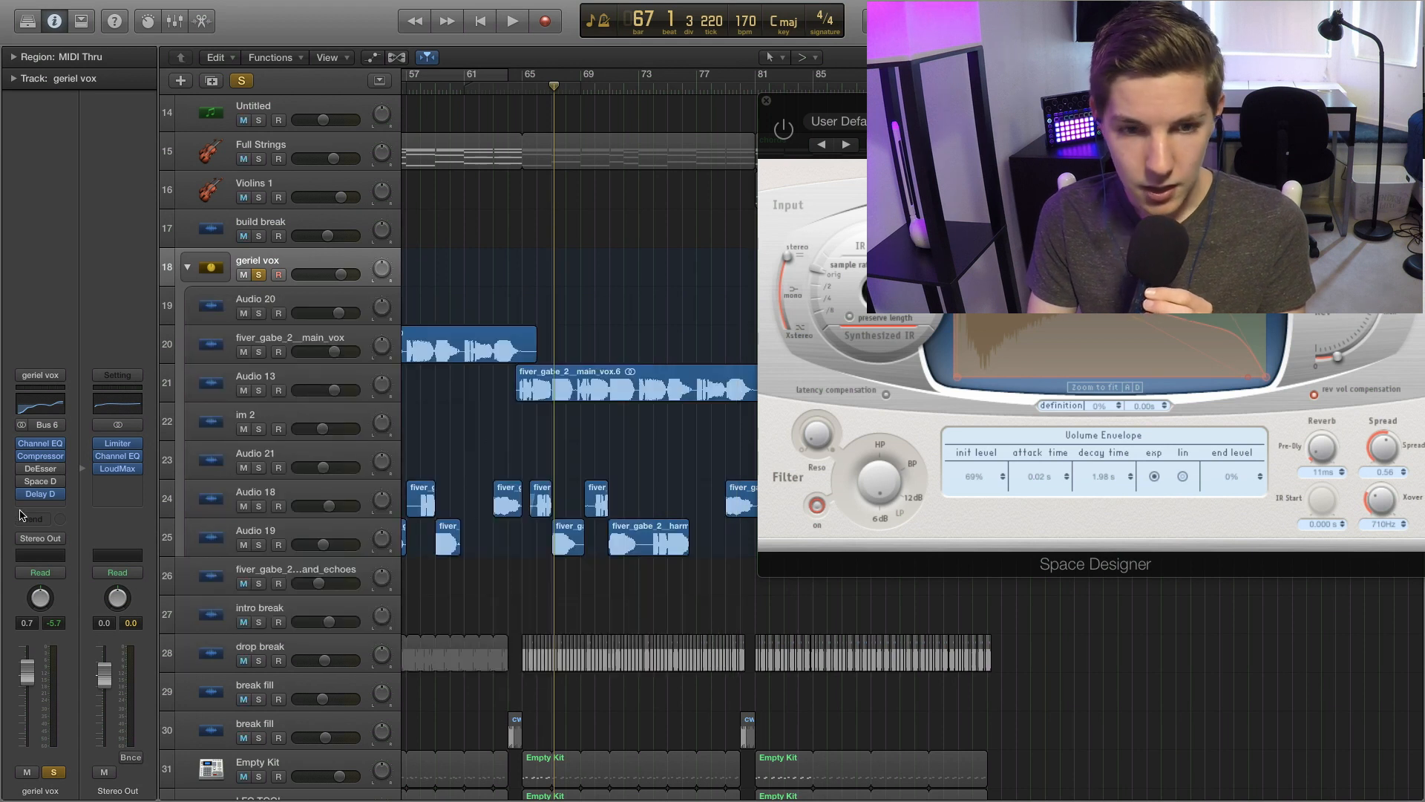
left_click(766, 101)
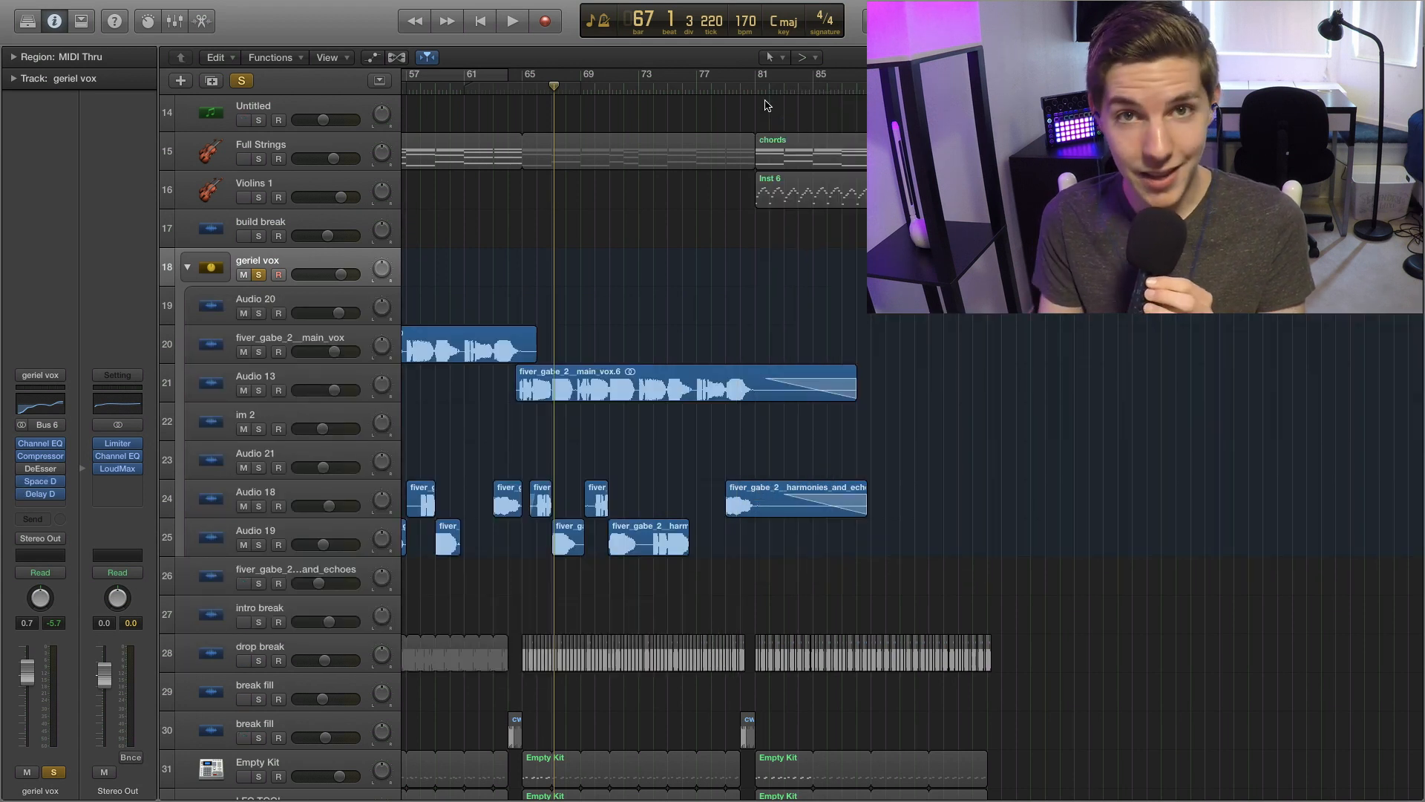
Play the vocals from about bar 65 with both Space Designer and Delay Designer active, then stop playback.
left_click(521, 84)
key("space")
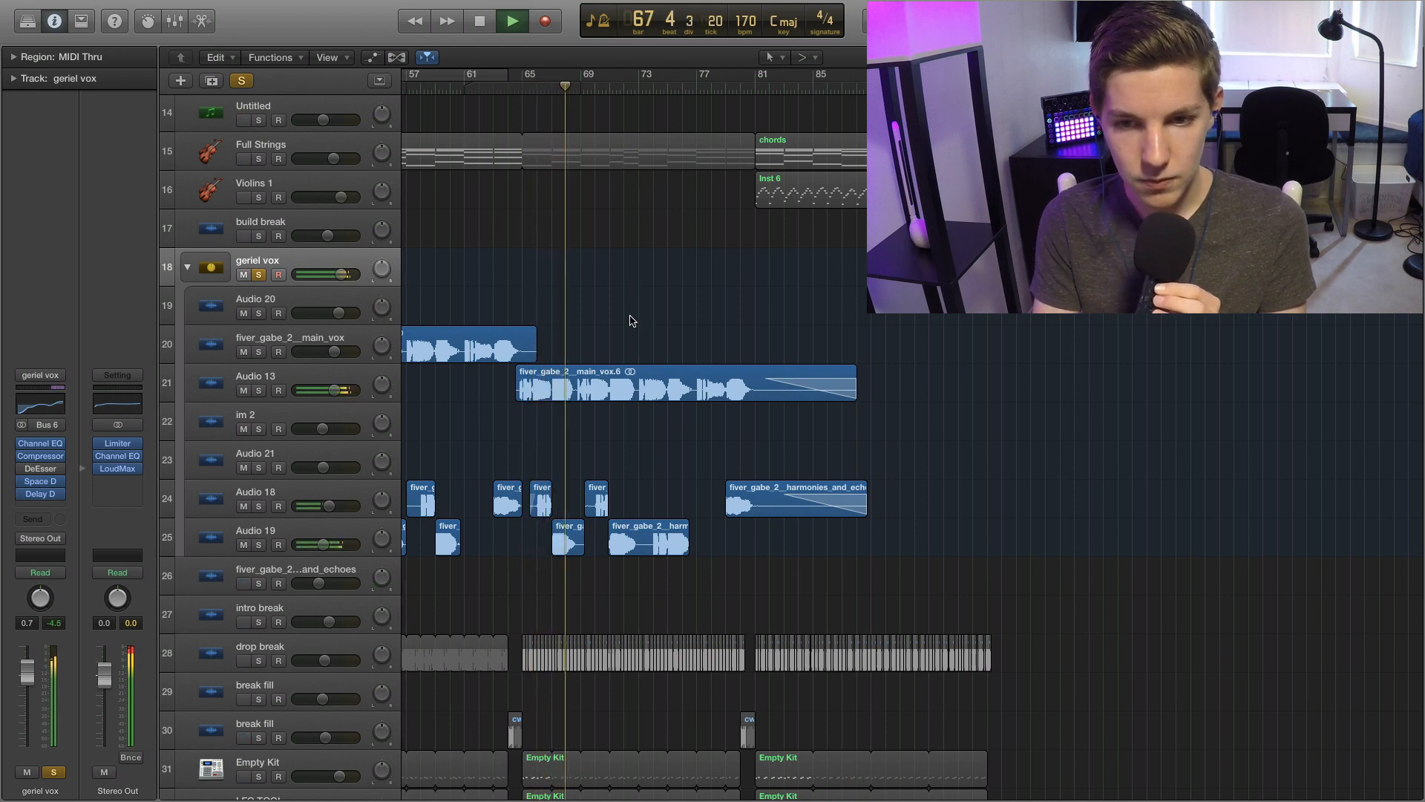
key("space")
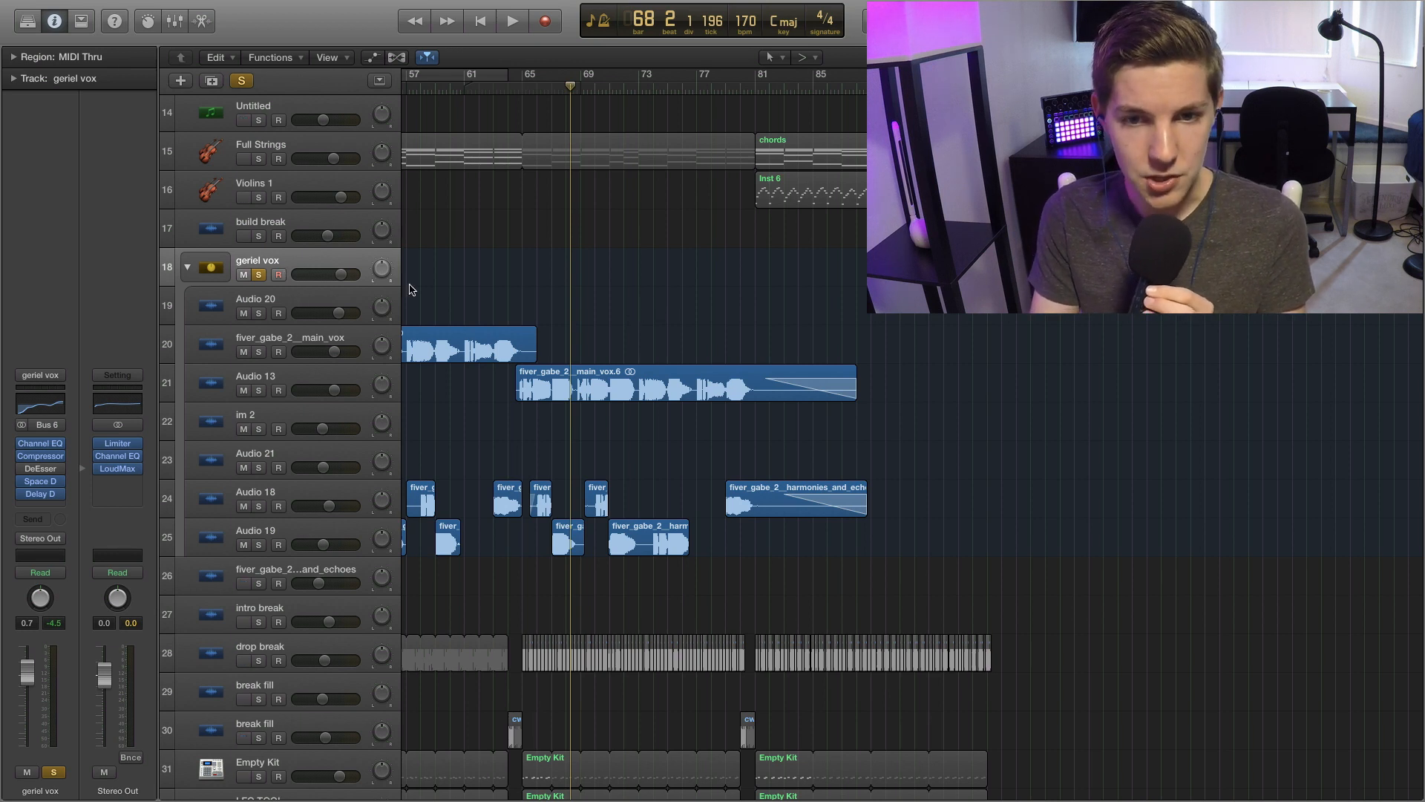
Examine the insert effects of the individual vocal tracks in the geriel vox stack, from Audio 20 through Audio 13 to Audio 18 and 19.
scroll(289, 332, "up", 2)
left_click(303, 354)
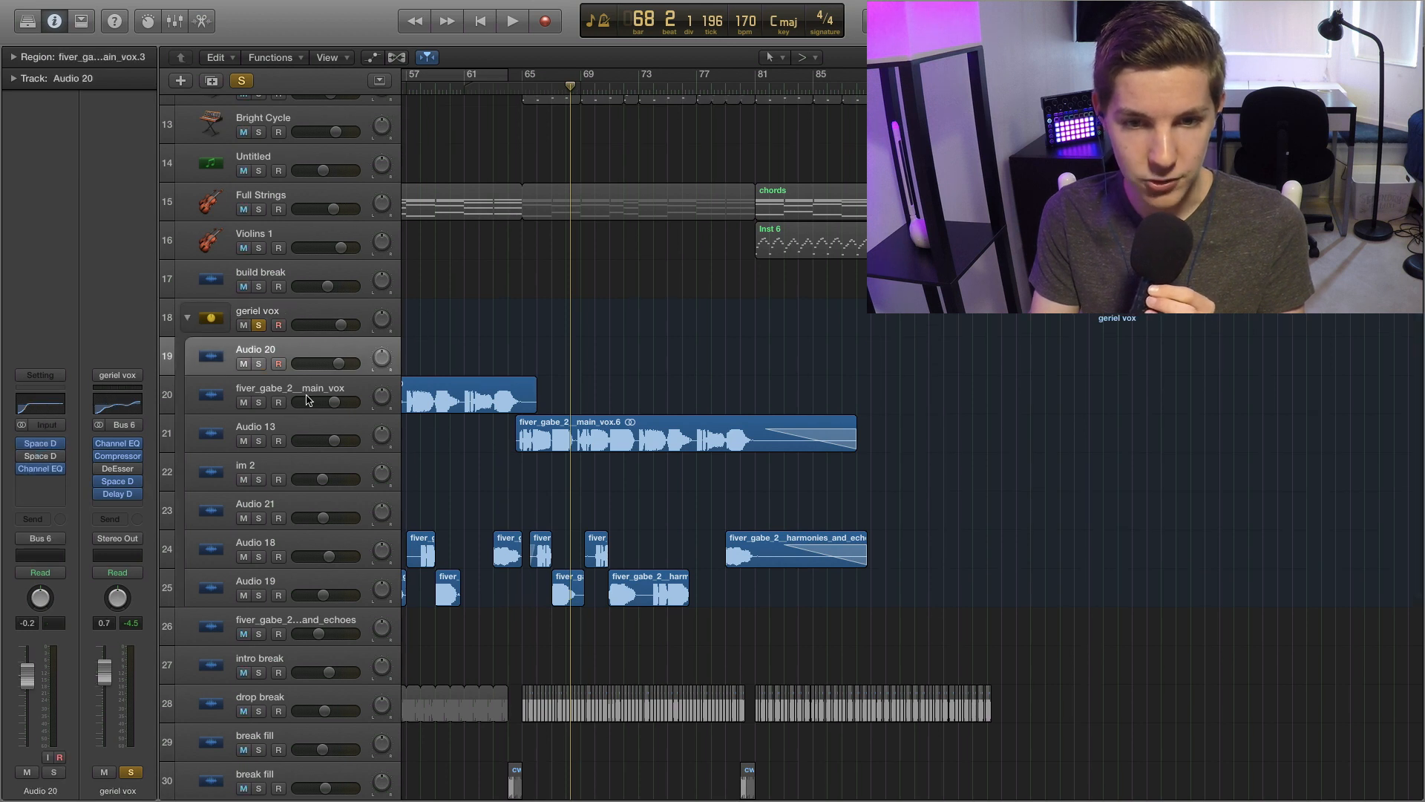
left_click(308, 401)
left_click(296, 426)
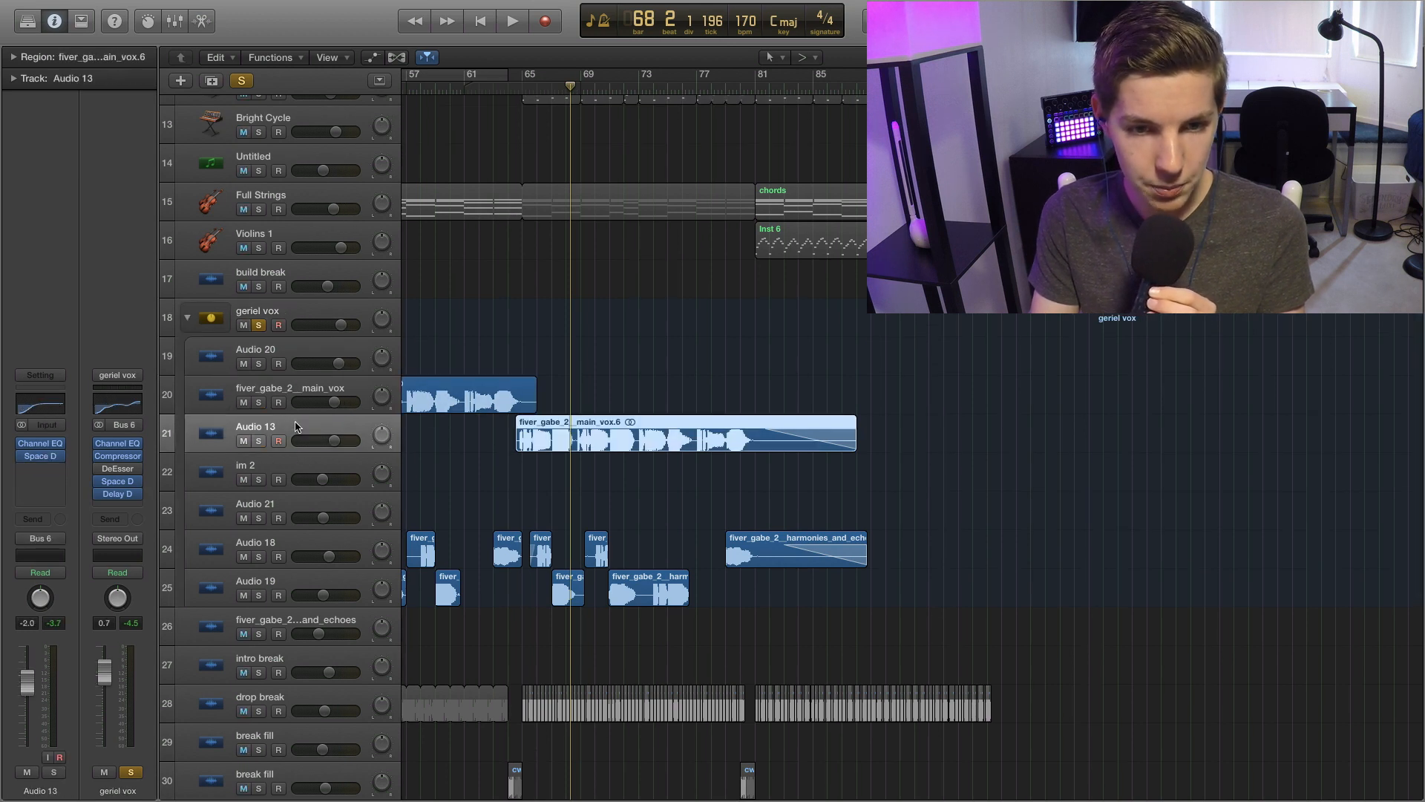
left_click(312, 547)
left_click(298, 577)
Deselect the Audio 19 regions and examine how the vocal regions are split across tracks from the intro through the drop.
scroll(628, 475, "left", 10)
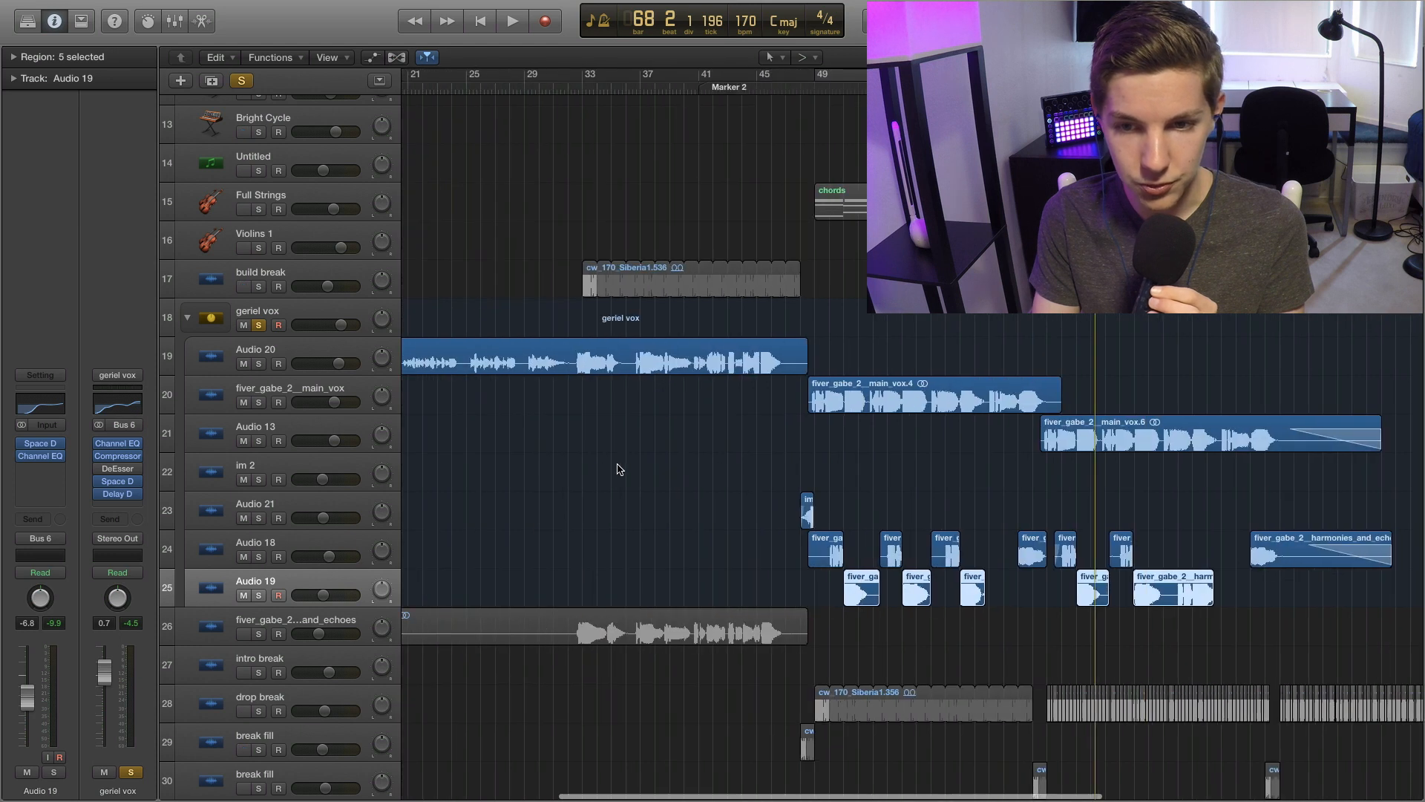
left_click(619, 469)
scroll(588, 400, "left", 6)
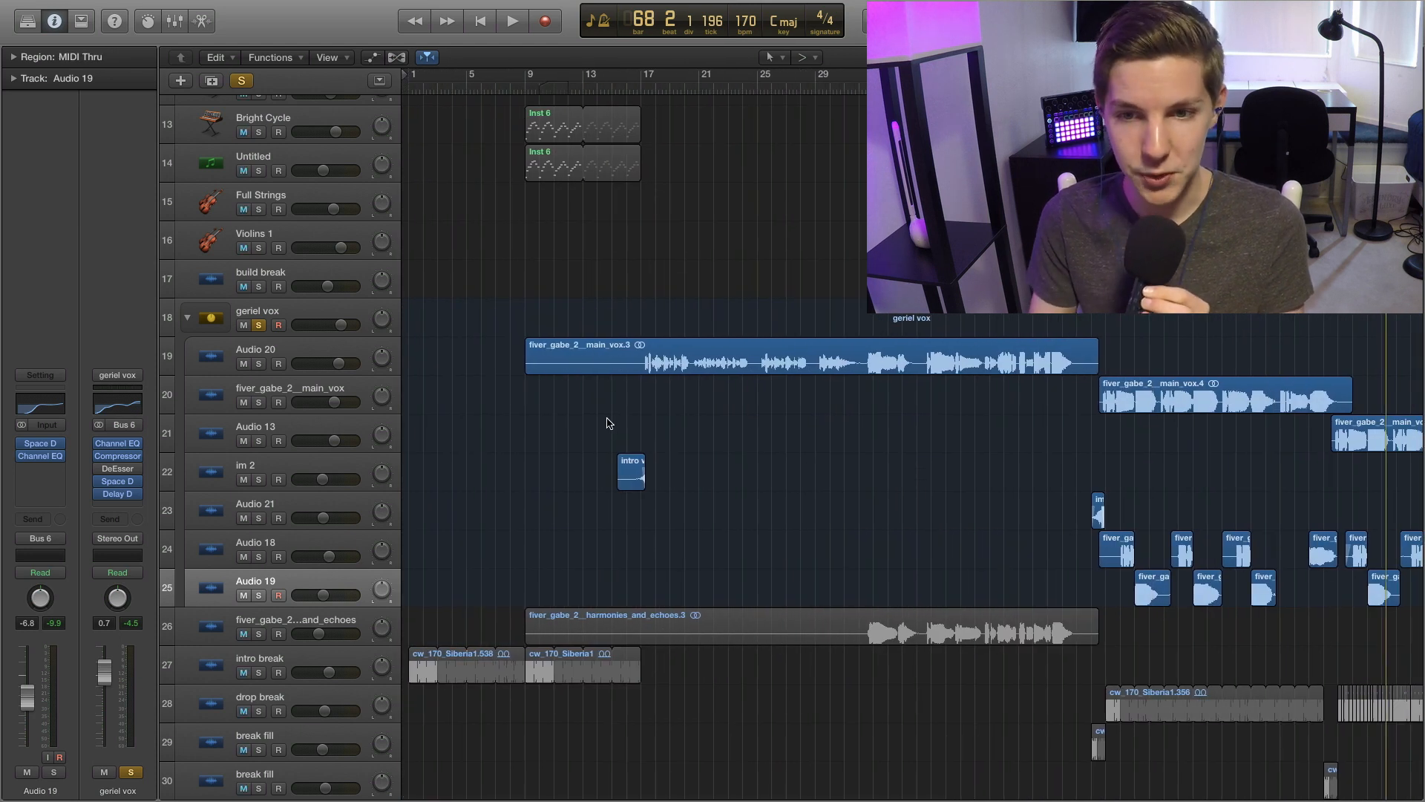
scroll(620, 416, "right", 3)
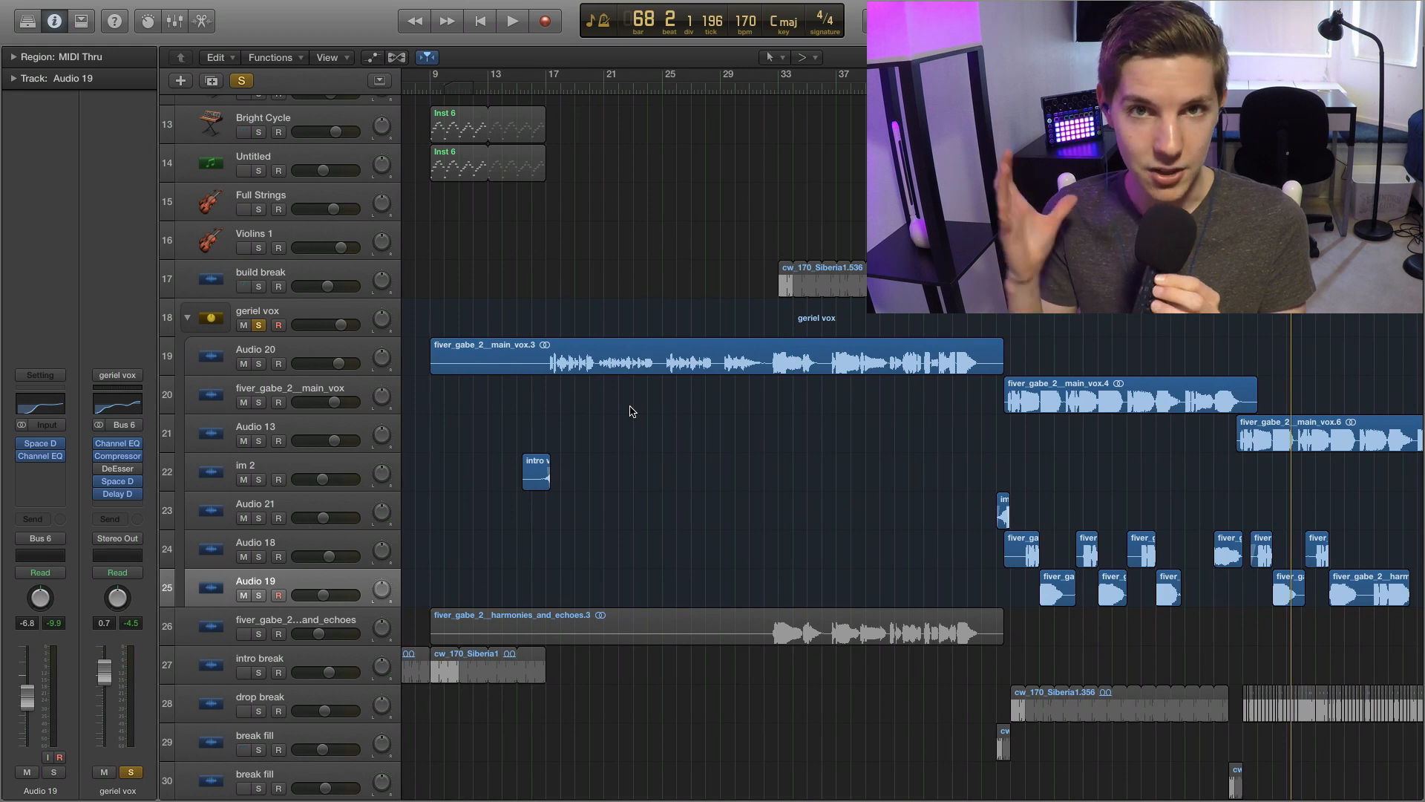
scroll(616, 405, "right", 8)
scroll(609, 399, "right", 2)
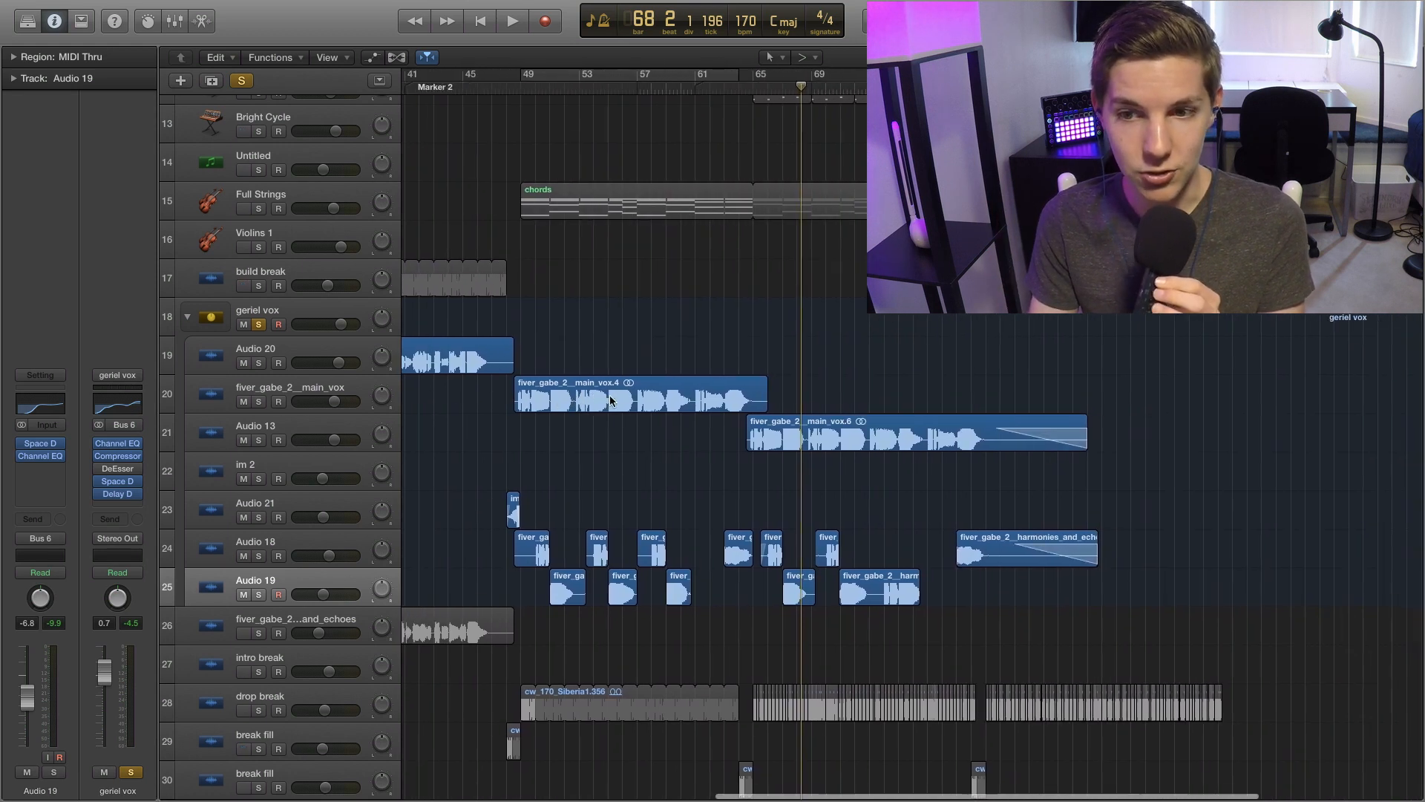